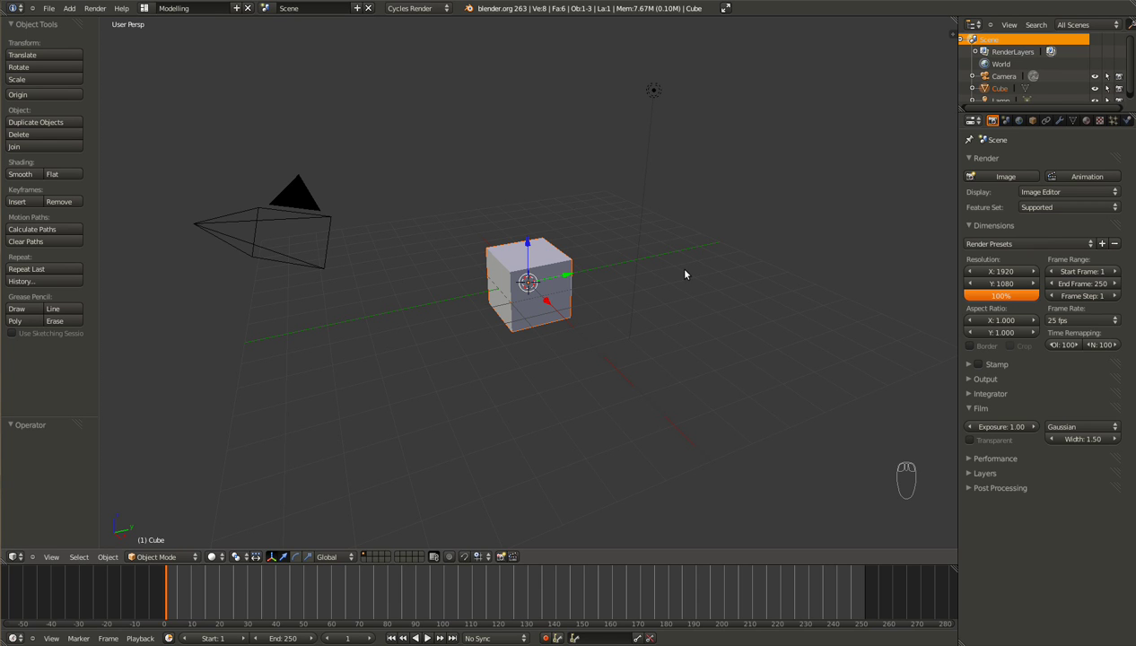
Delete the default cube from the scene.
key("Delete")
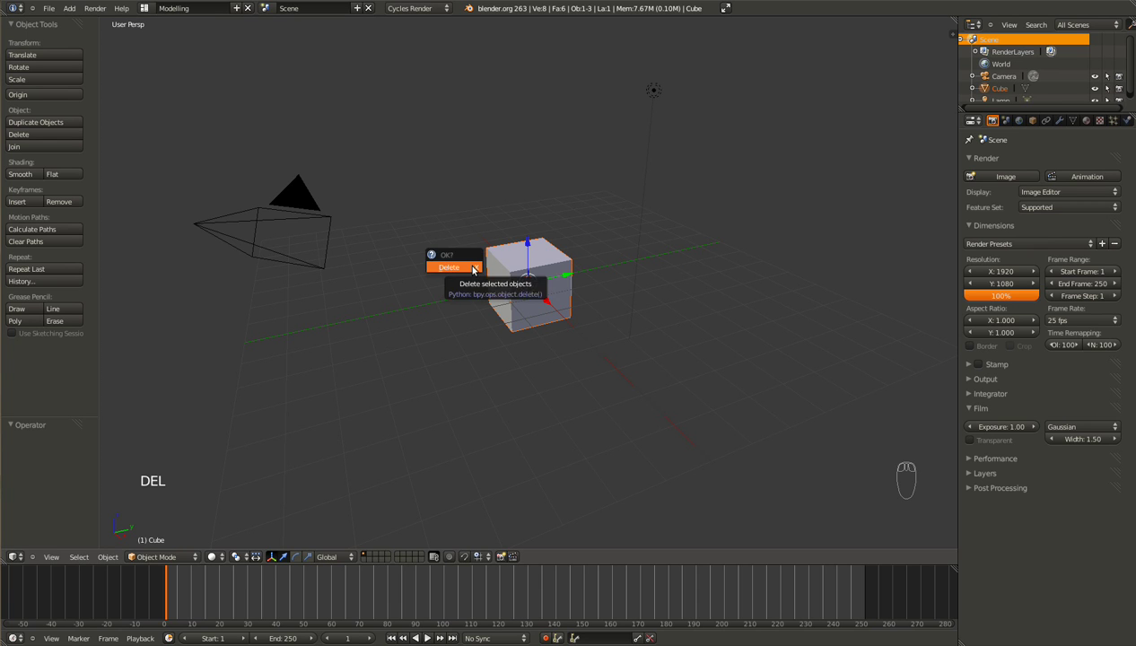
left_click(473, 270)
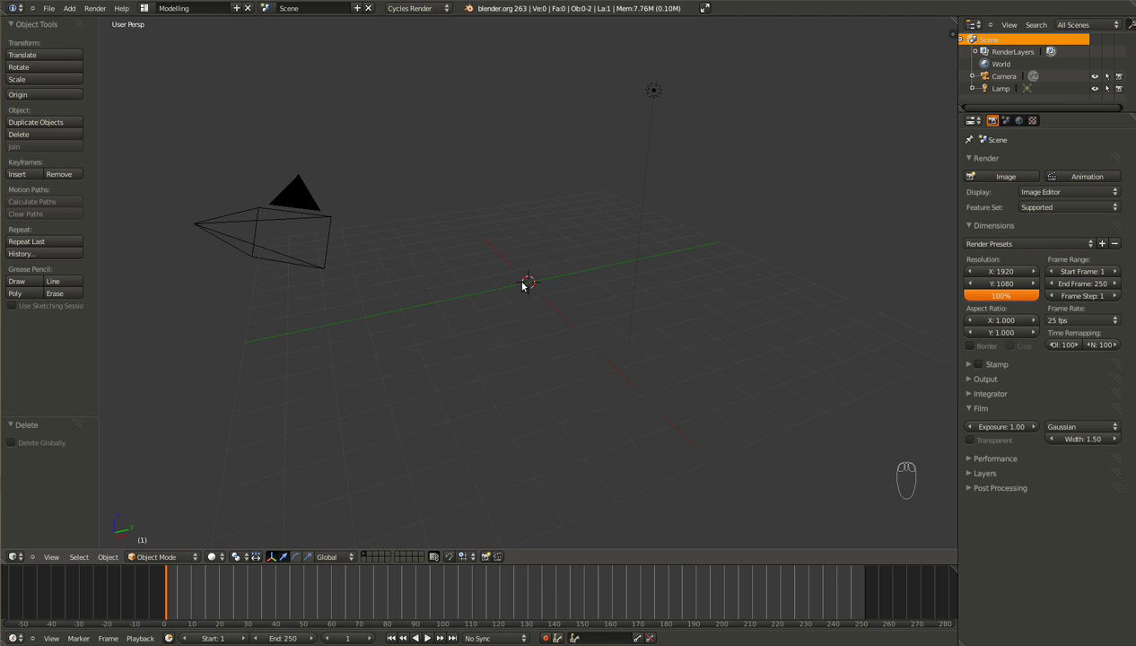
Enable background images for the 3D view and load Ref.png as the reference image.
key("n")
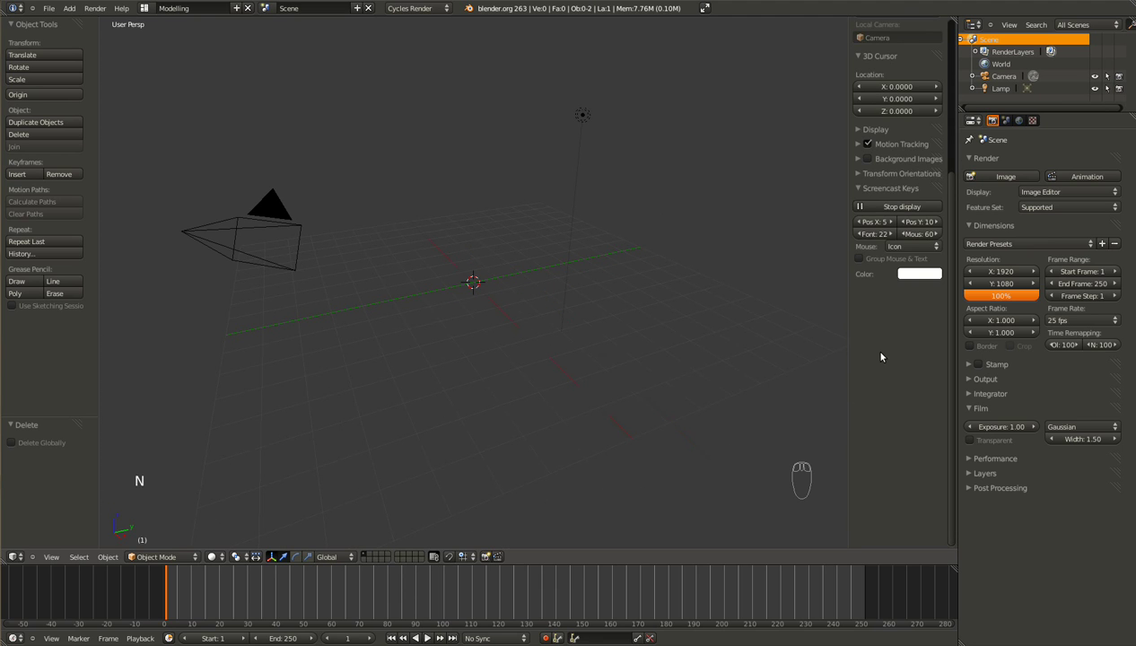
scroll(885, 347, "up", 2)
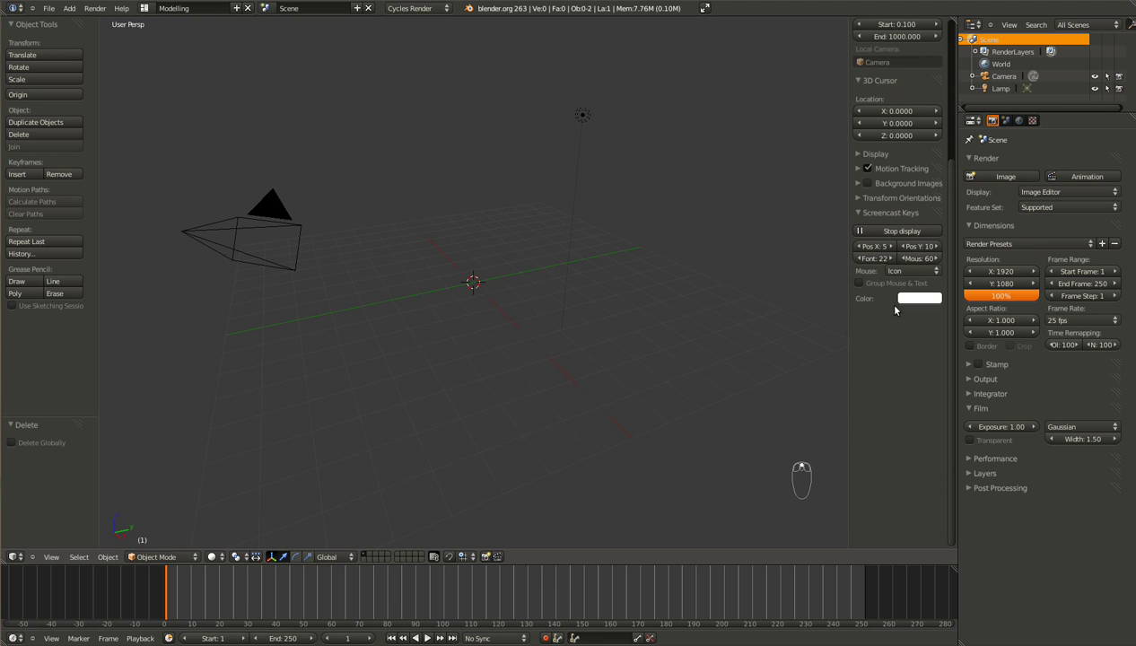
left_click(868, 184)
left_click(859, 184)
left_click(884, 202)
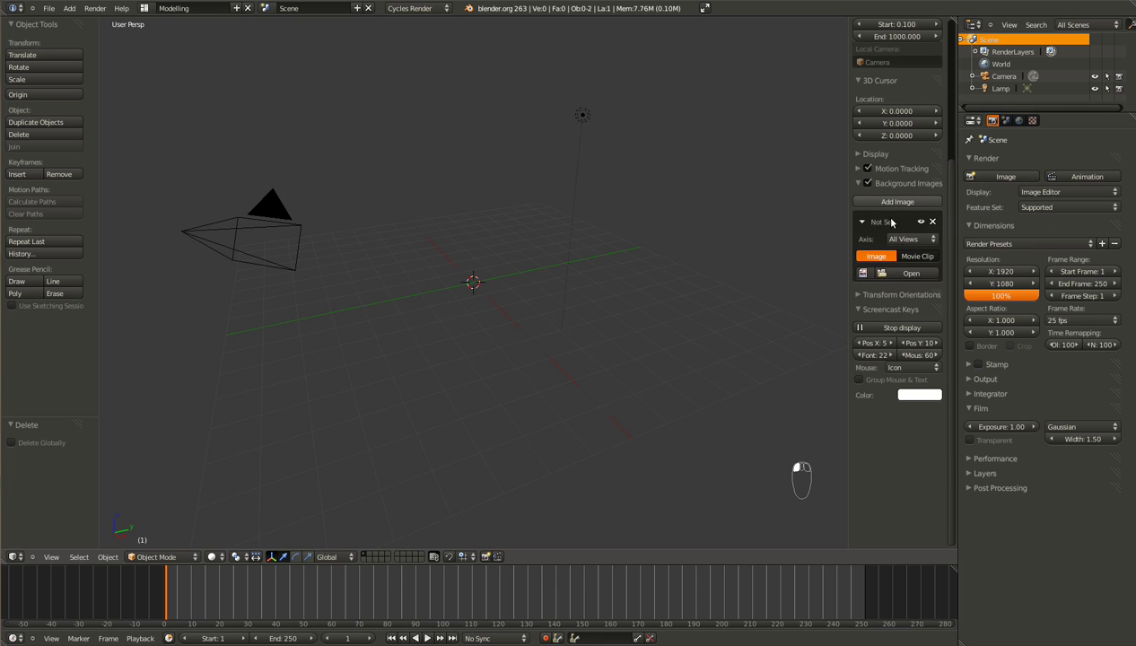
left_click(909, 274)
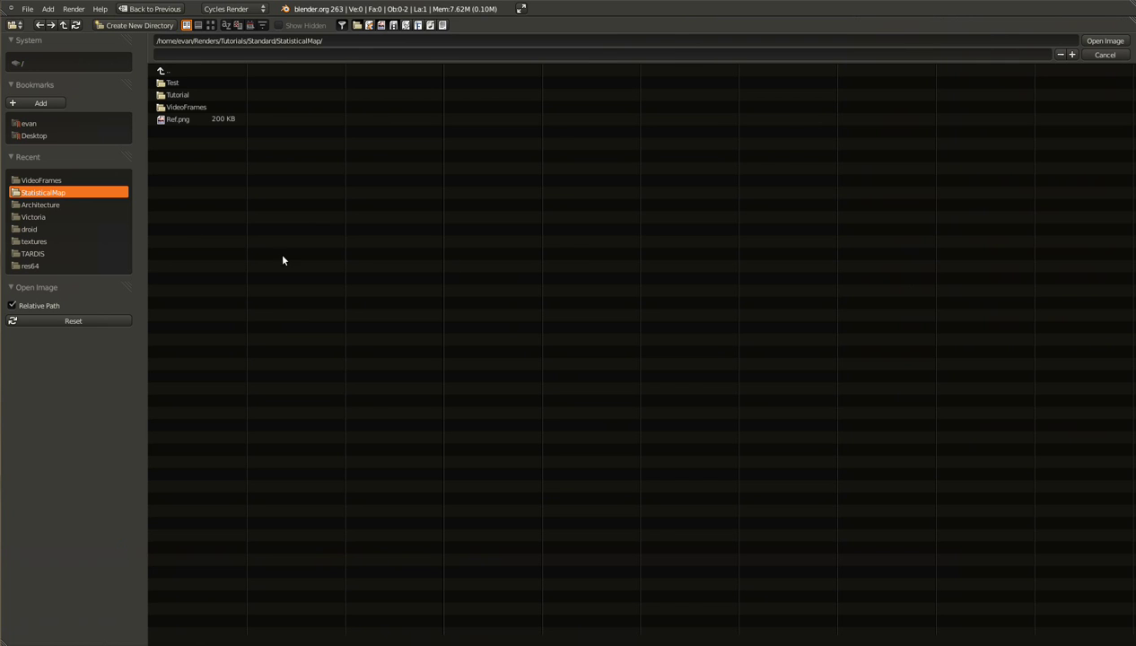
double_click(200, 122)
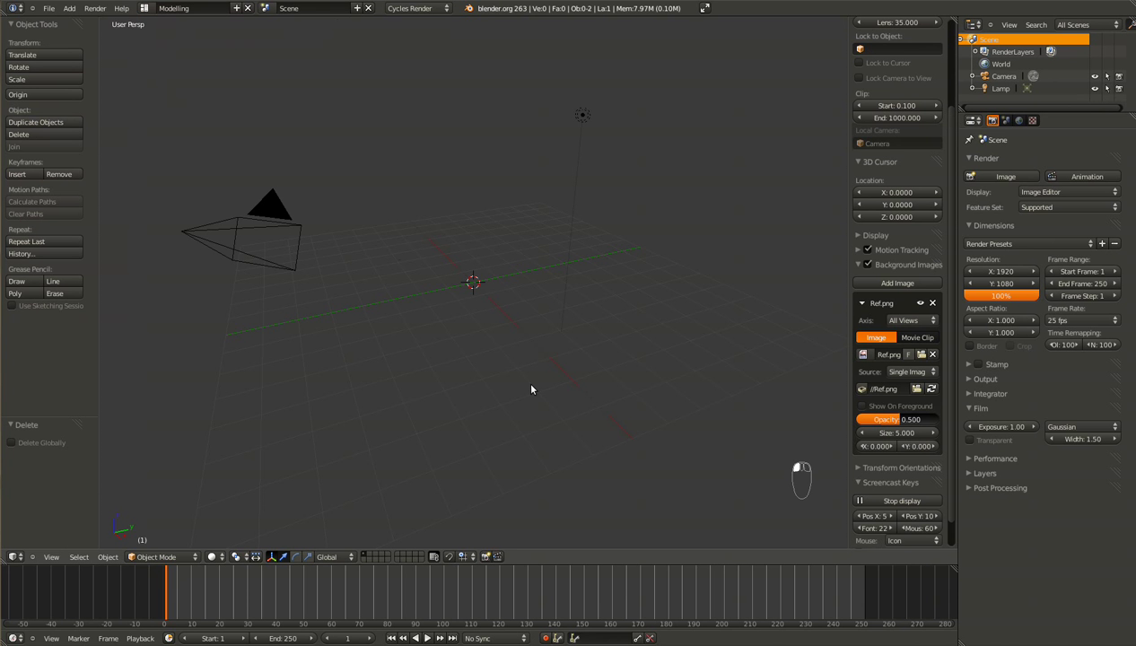
Set the view to top orthographic and raise the background image's opacity to 1.000.
key("KP_7")
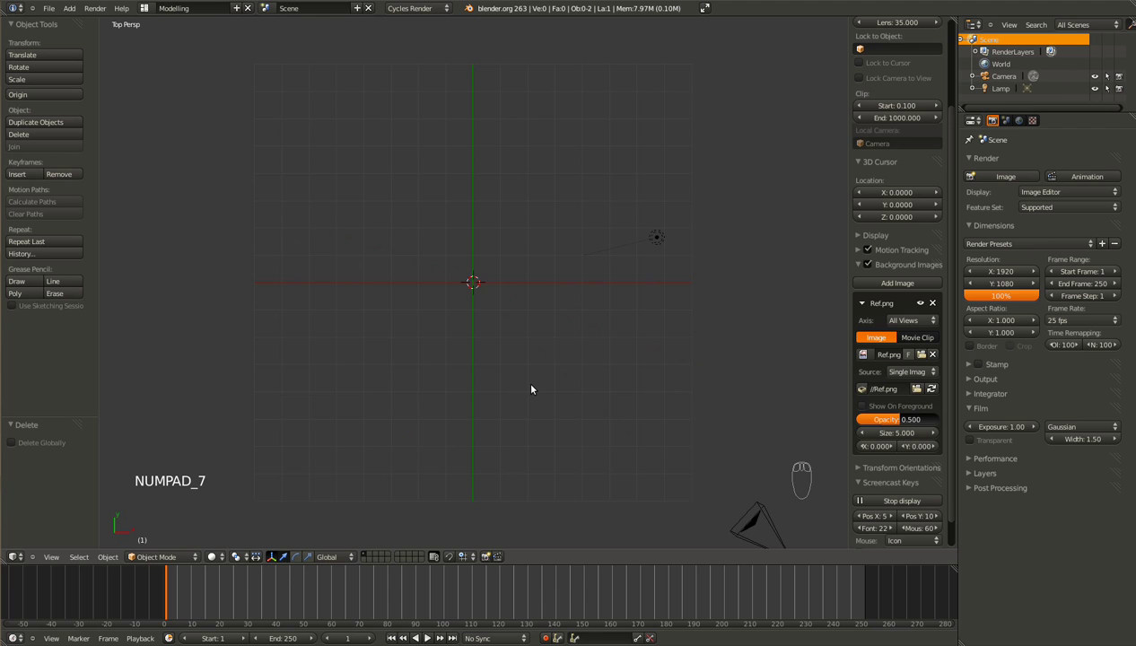
key("KP_5")
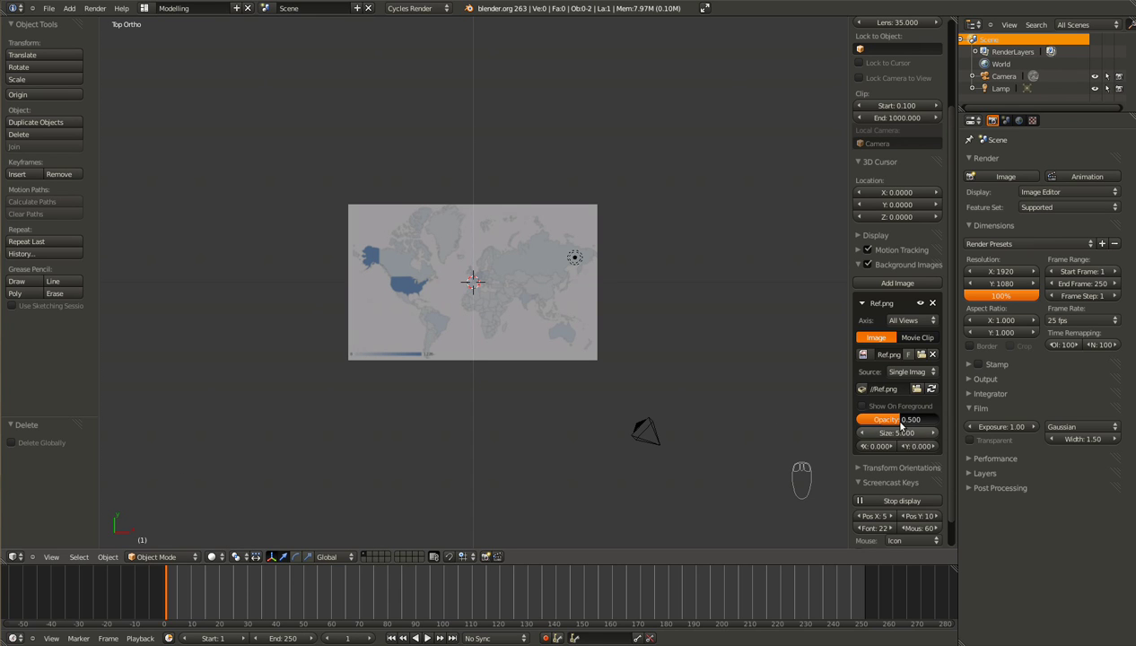
left_click_drag(897, 422, 966, 433)
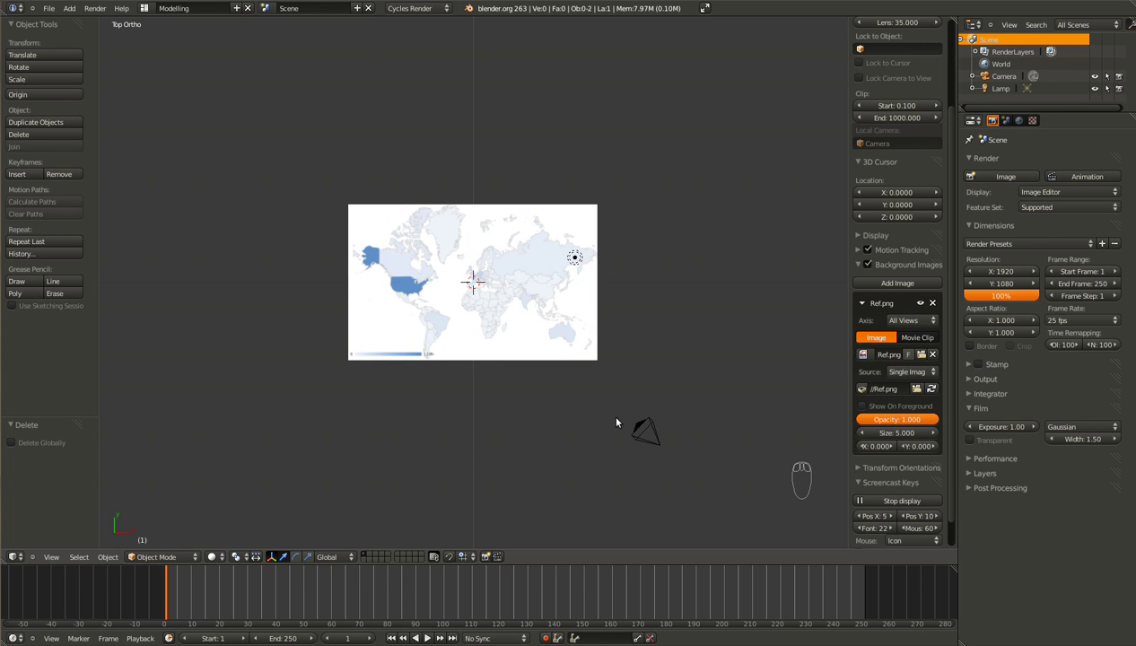
Place the 3D cursor in the middle of Australia on the reference map and add a mesh plane there.
scroll(573, 421, "up", 5)
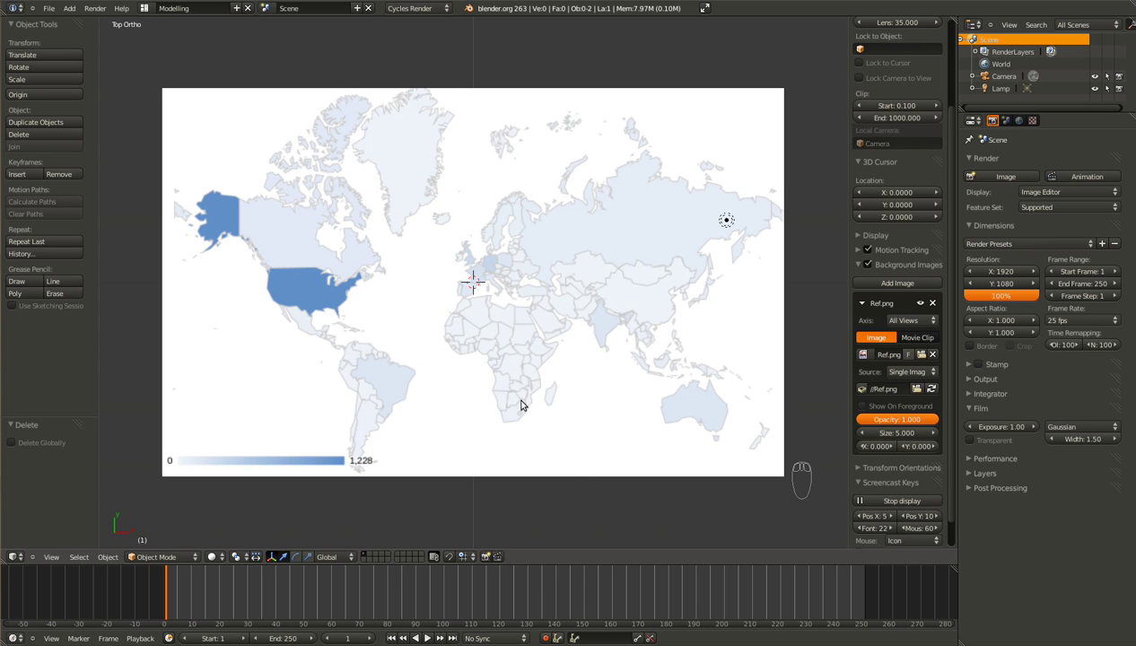
scroll(558, 446, "up", 6, "ctrl")
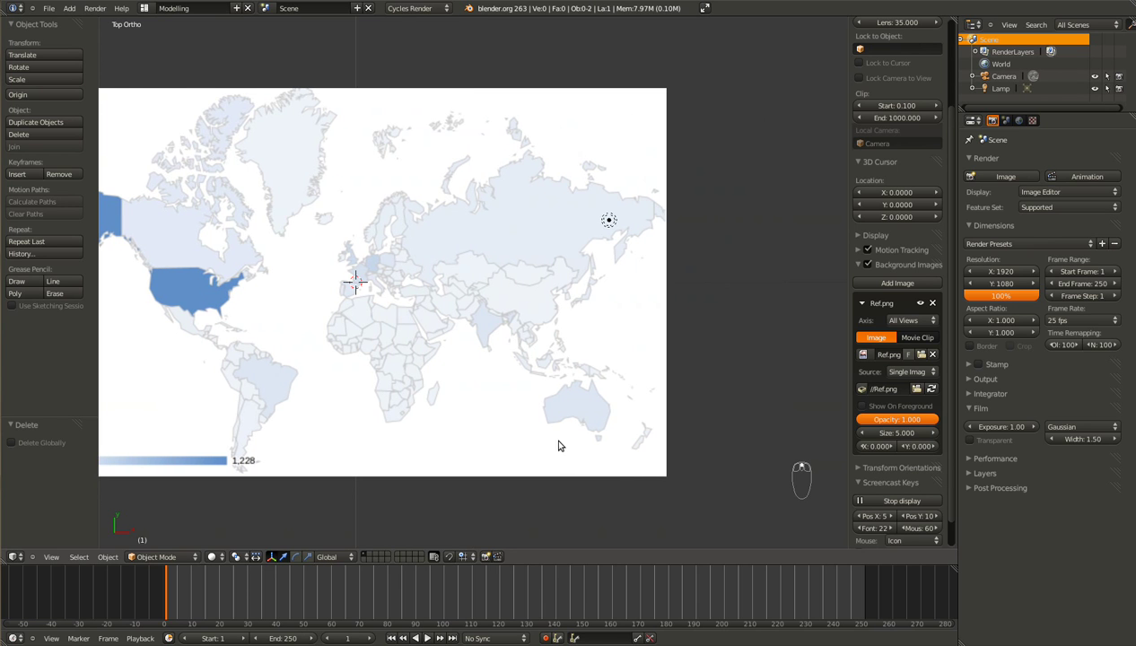
scroll(539, 348, "down", 4, "shift")
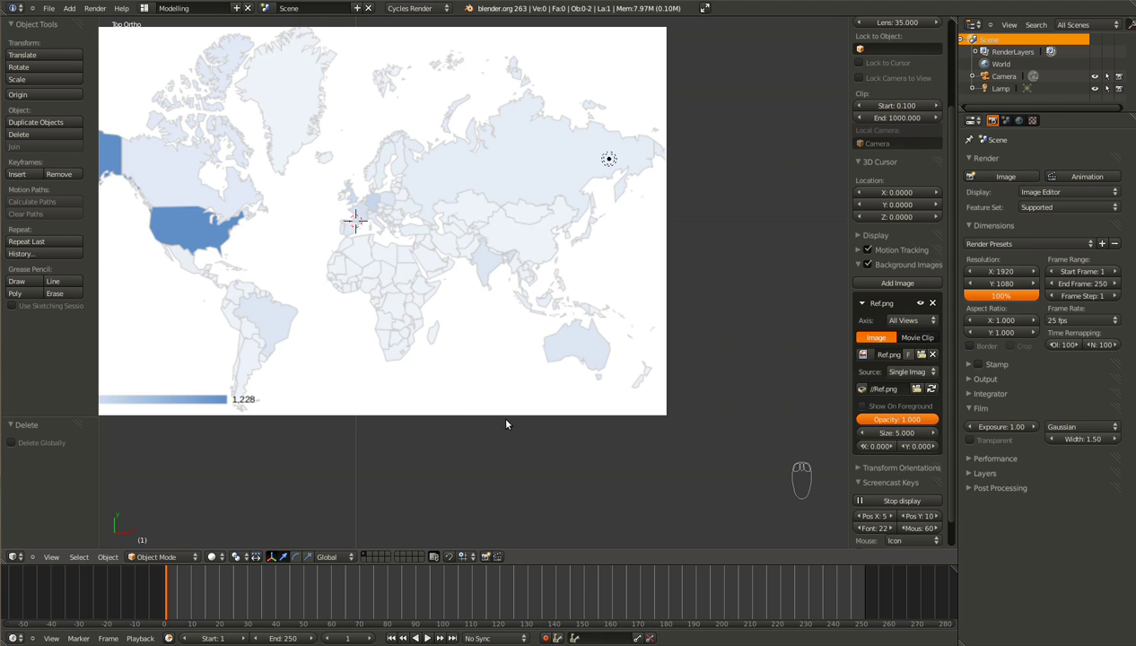
scroll(500, 414, "down", 2, "ctrl")
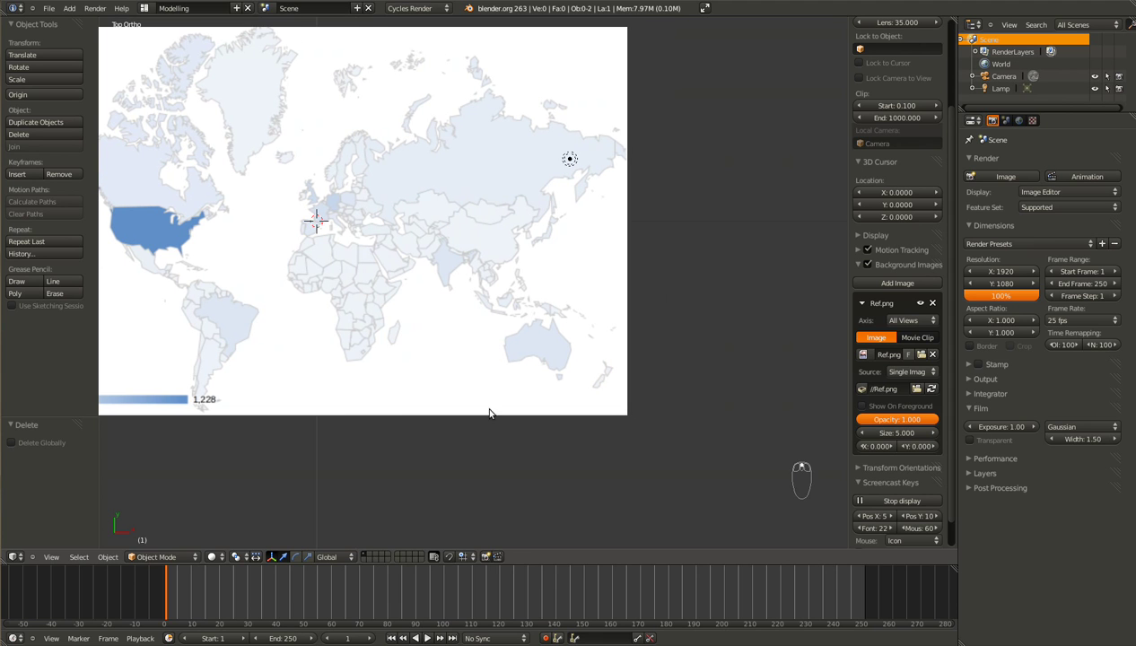
left_click(537, 343)
key("shift+a")
mouse_move(533, 419)
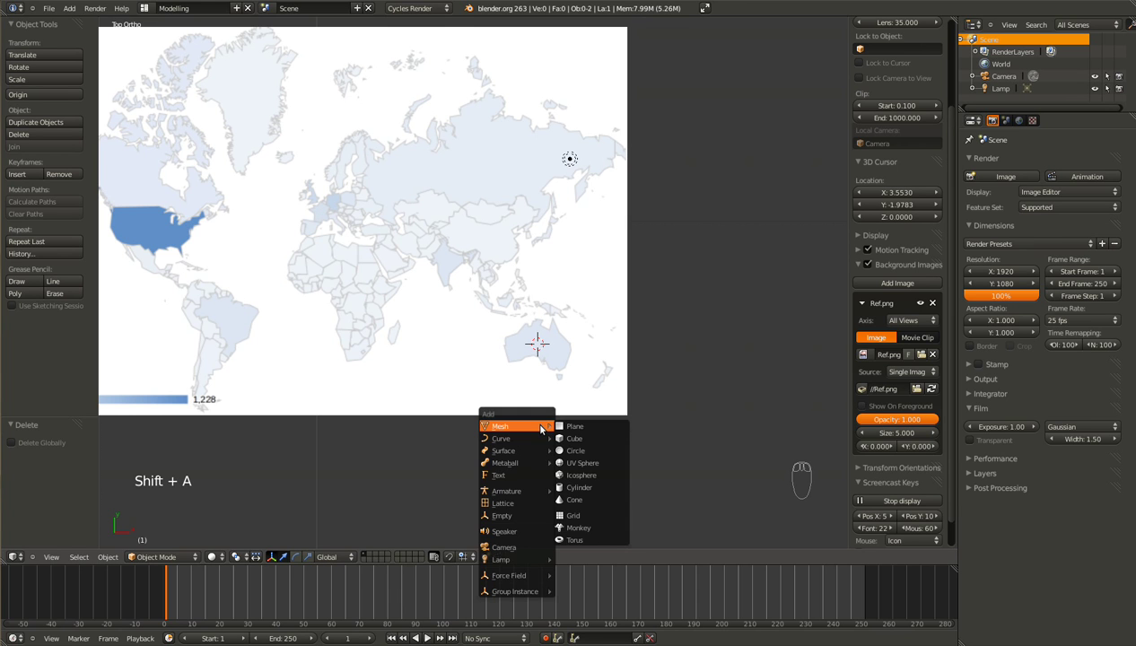
left_click(577, 427)
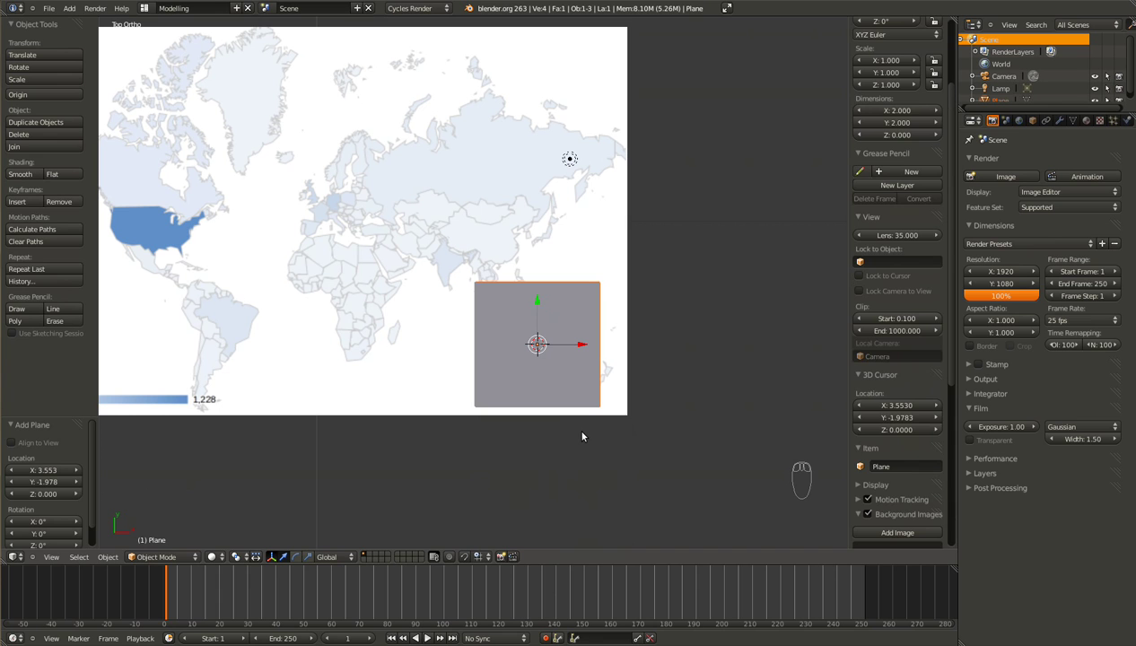
Enter Edit Mode and delete three of the plane's corner vertices, keeping only the upper-left one.
key("Tab")
right_click(475, 405)
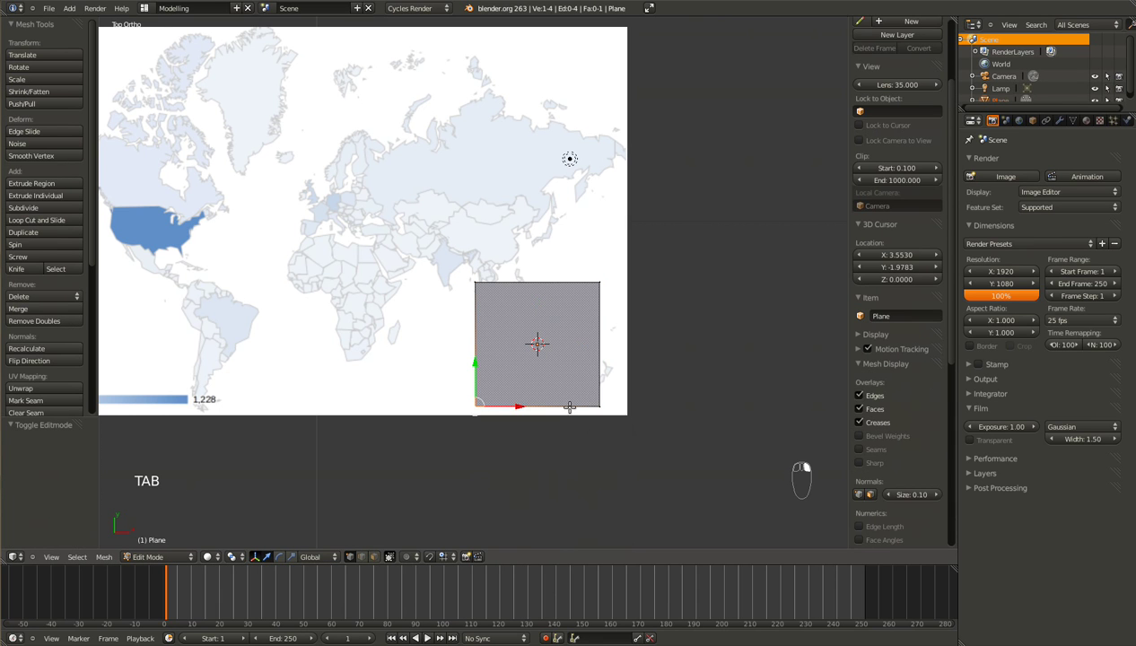
right_click(588, 406, "shift")
right_click(598, 282, "shift")
key("Delete")
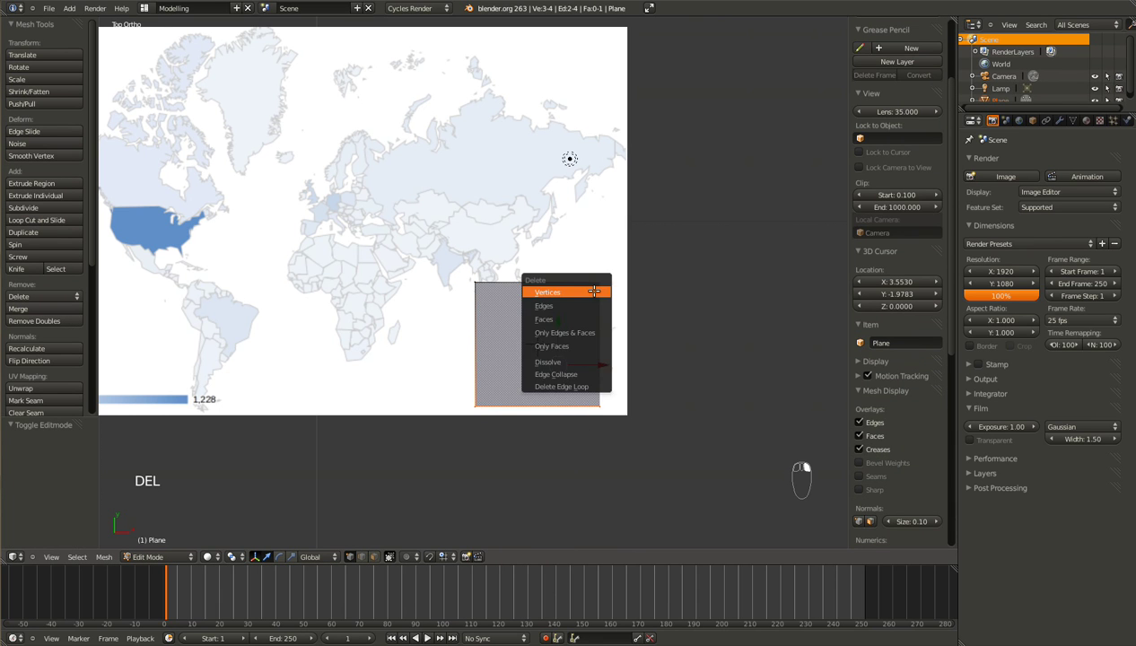
left_click(595, 291)
Select the remaining vertex and move it onto Australia's northwest coastline.
right_click(459, 287)
scroll(530, 408, "up", 3)
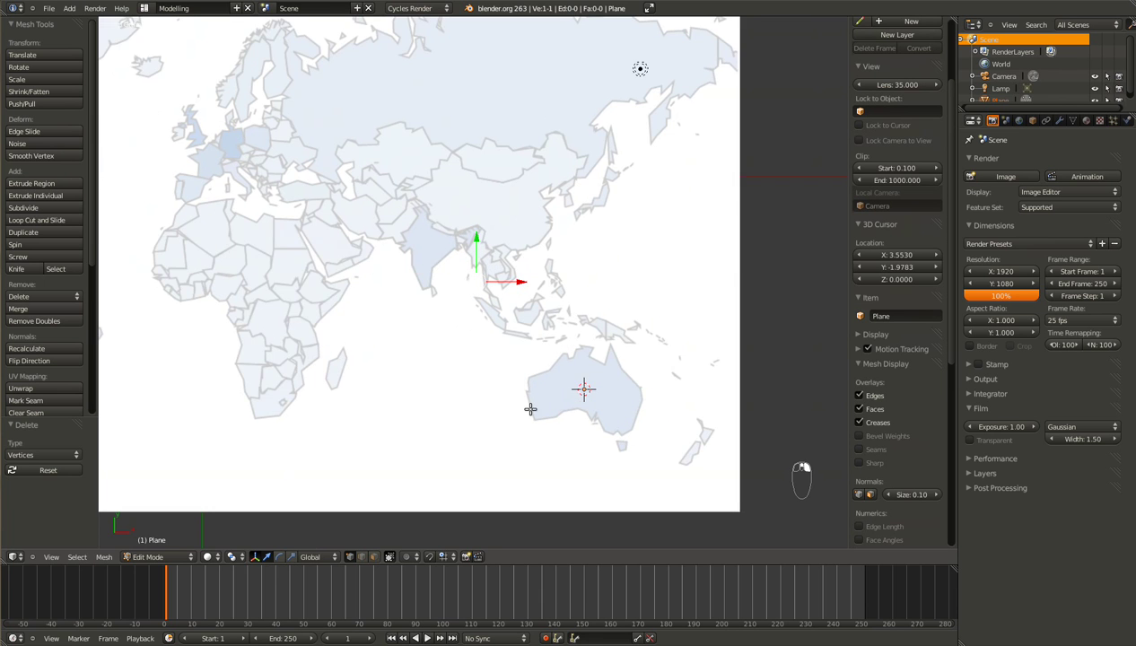
scroll(528, 407, "up", 4, "ctrl")
scroll(494, 340, "down", 3, "shift")
key("g")
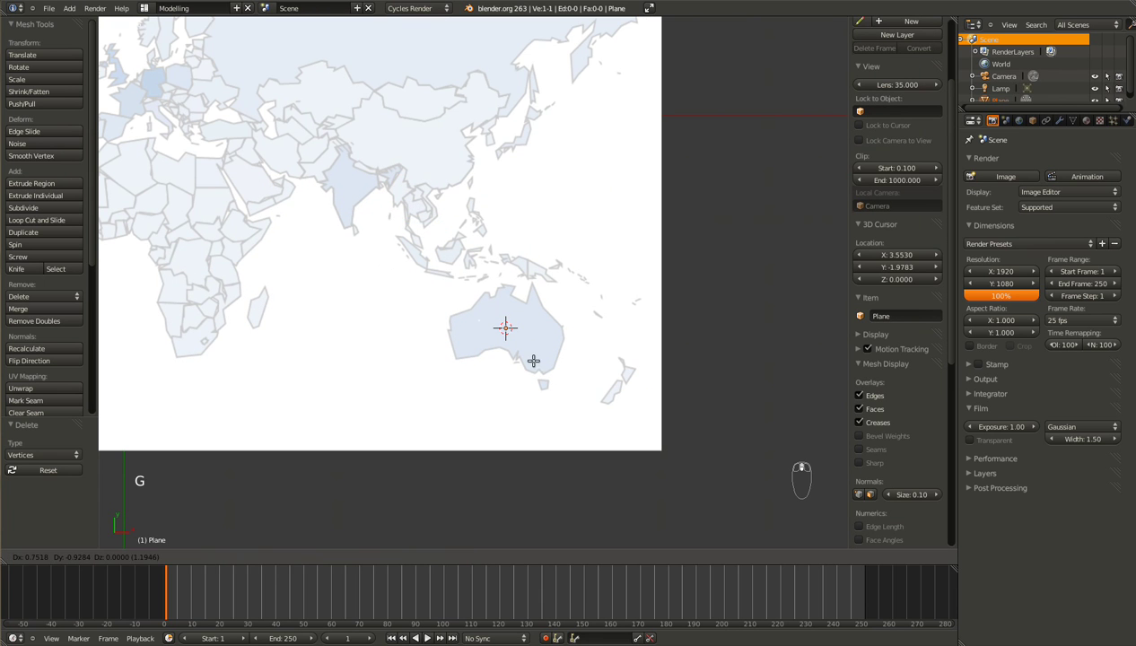
left_click(518, 348)
Extrude the vertex repeatedly along Australia's northern coast as far as the northeast corner before the large gulf.
scroll(459, 406, "up", 6)
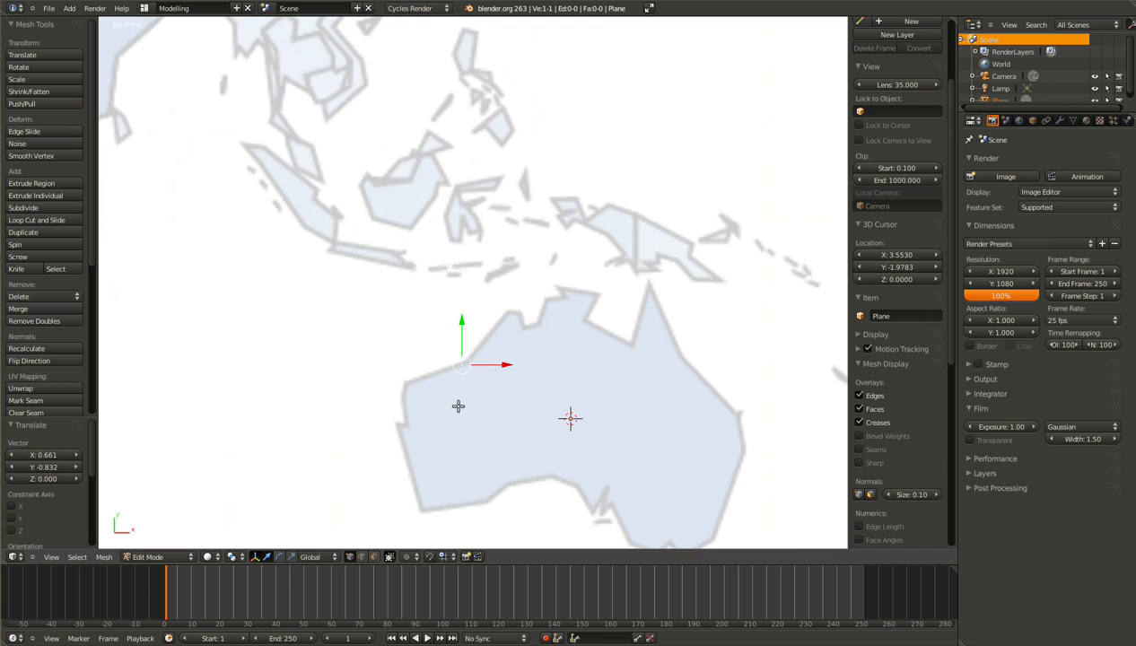
scroll(471, 411, "down", 3, "shift")
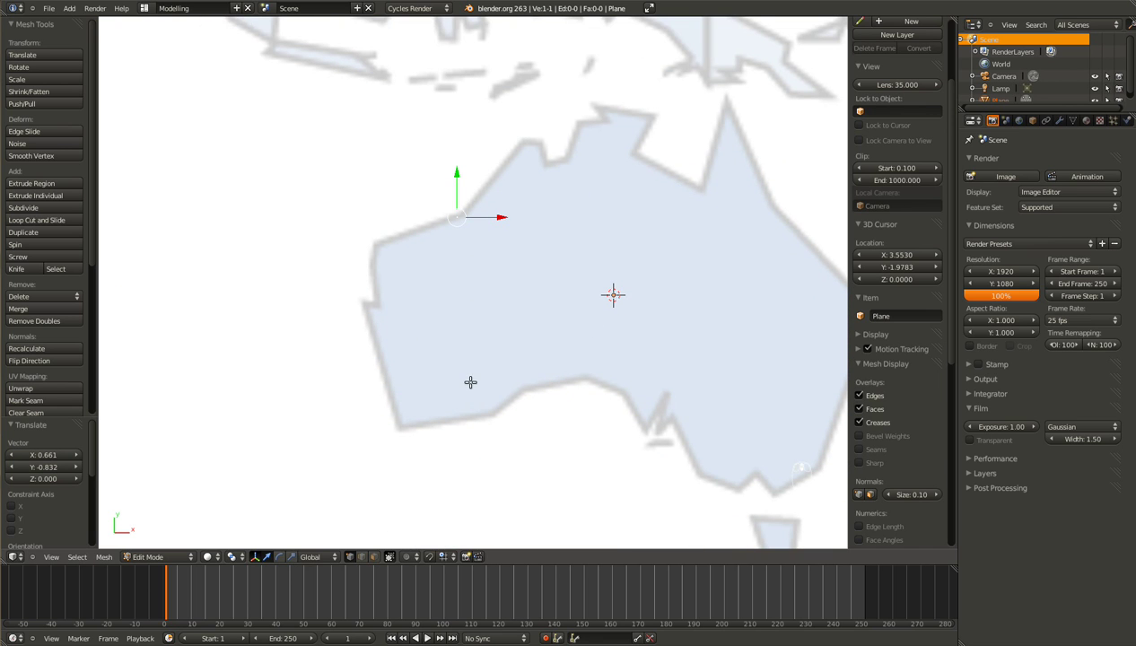
key("e")
left_click(550, 292)
key("e")
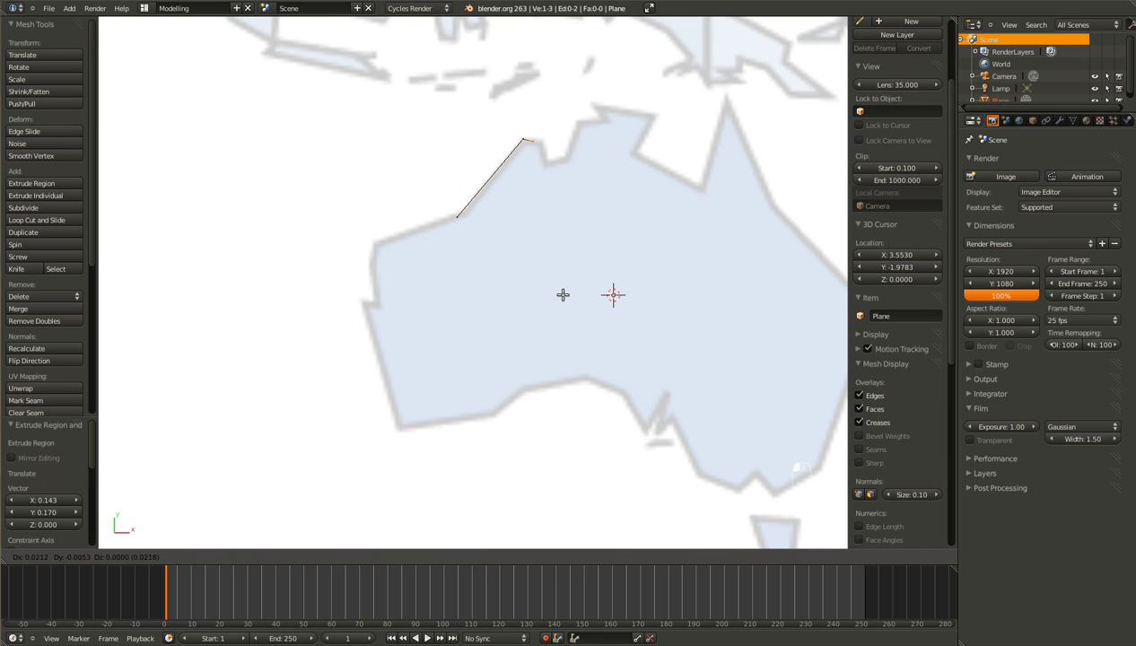
left_click(568, 295)
key("e")
left_click(574, 322)
key("e")
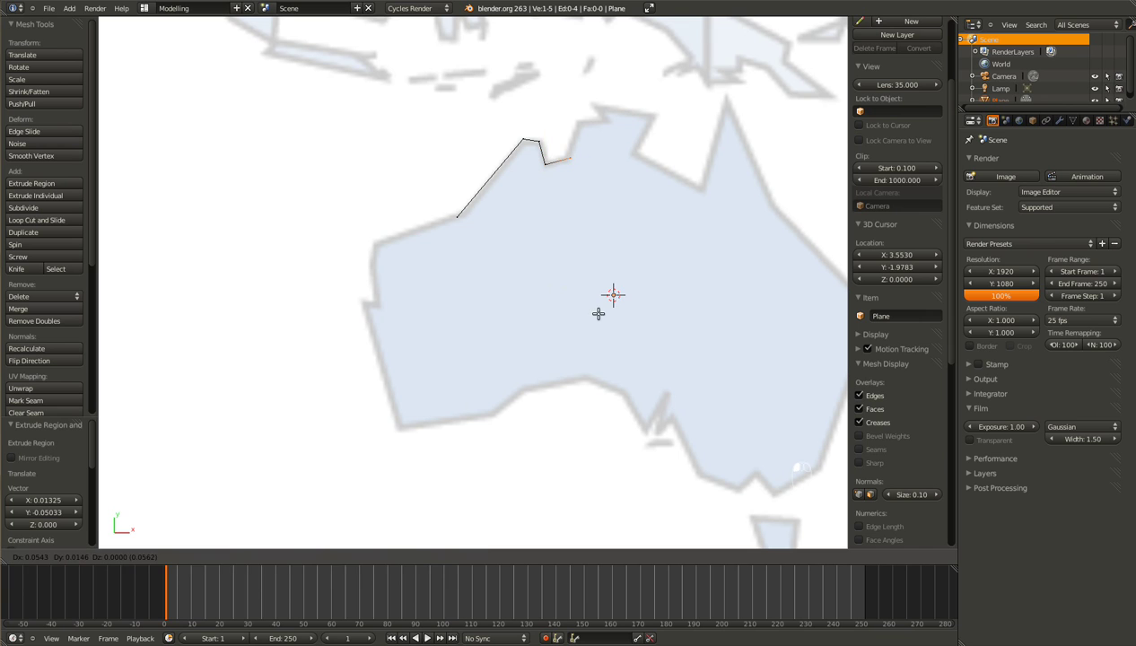
left_click(597, 314)
key("e")
left_click(606, 278)
key("e")
left_click(633, 277)
key("e")
left_click(626, 264)
key("e")
left_click(686, 271)
Extrude three more vertices around the northern gulf up to the tip of the northeastern peninsula.
key("e")
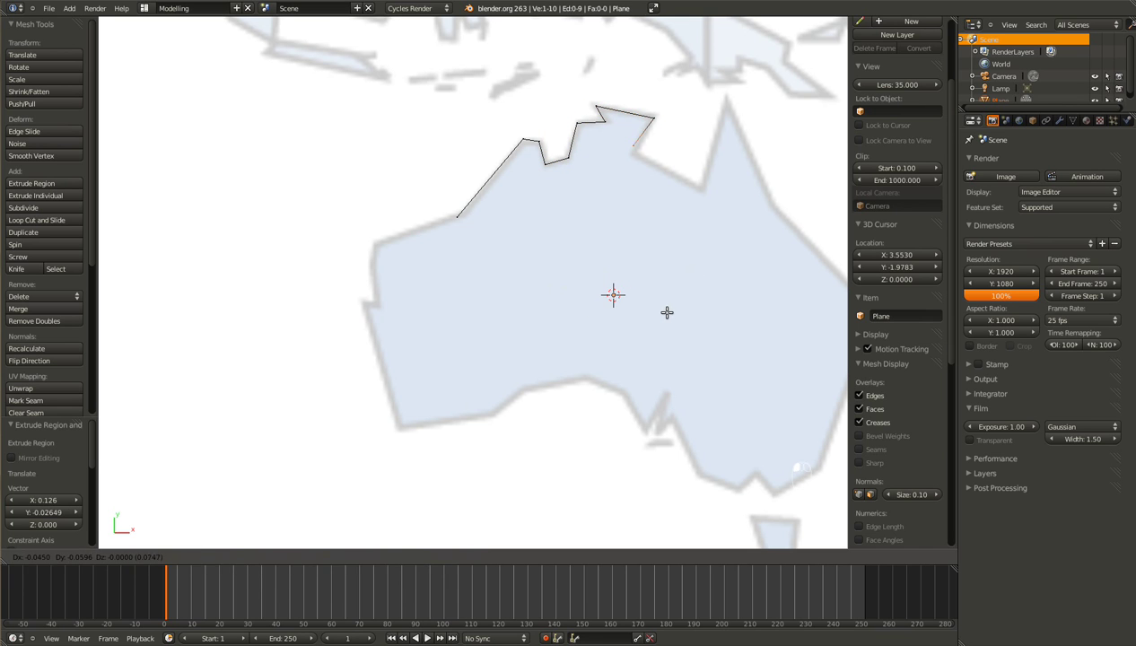
left_click(694, 325)
key("e")
left_click(743, 353)
key("e")
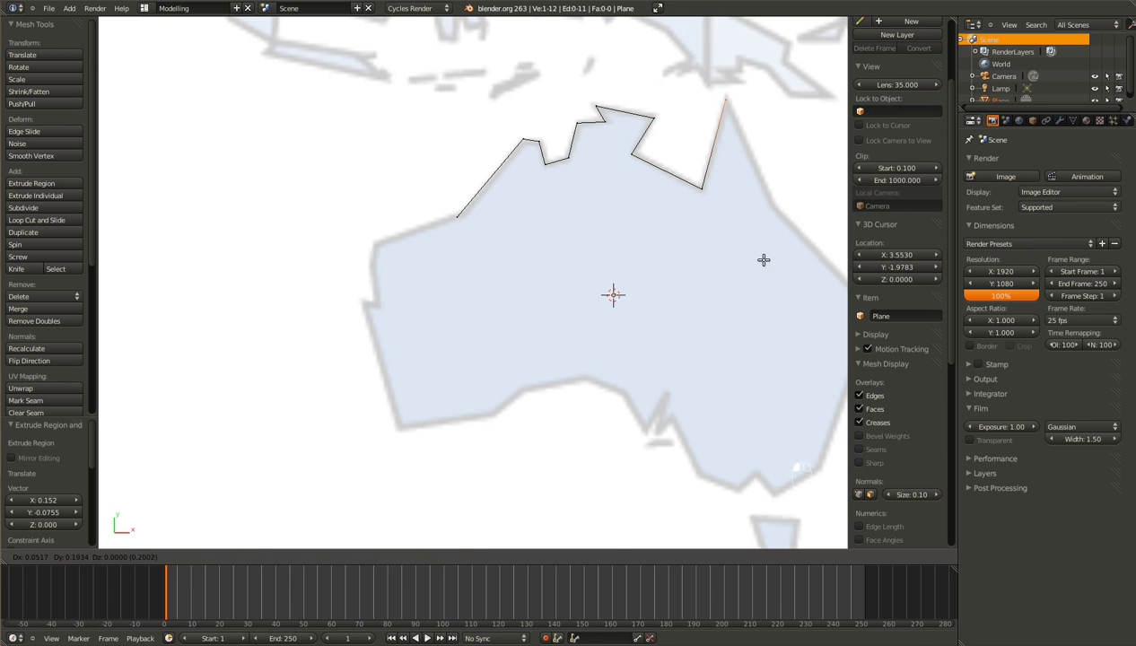
left_click(769, 263)
Continue the vertex outline down Australia's east coast from the peninsula tip to the mainland's southernmost point.
middle_click_drag(687, 423, 492, 424, "shift")
key("e")
left_click(599, 314)
key("e")
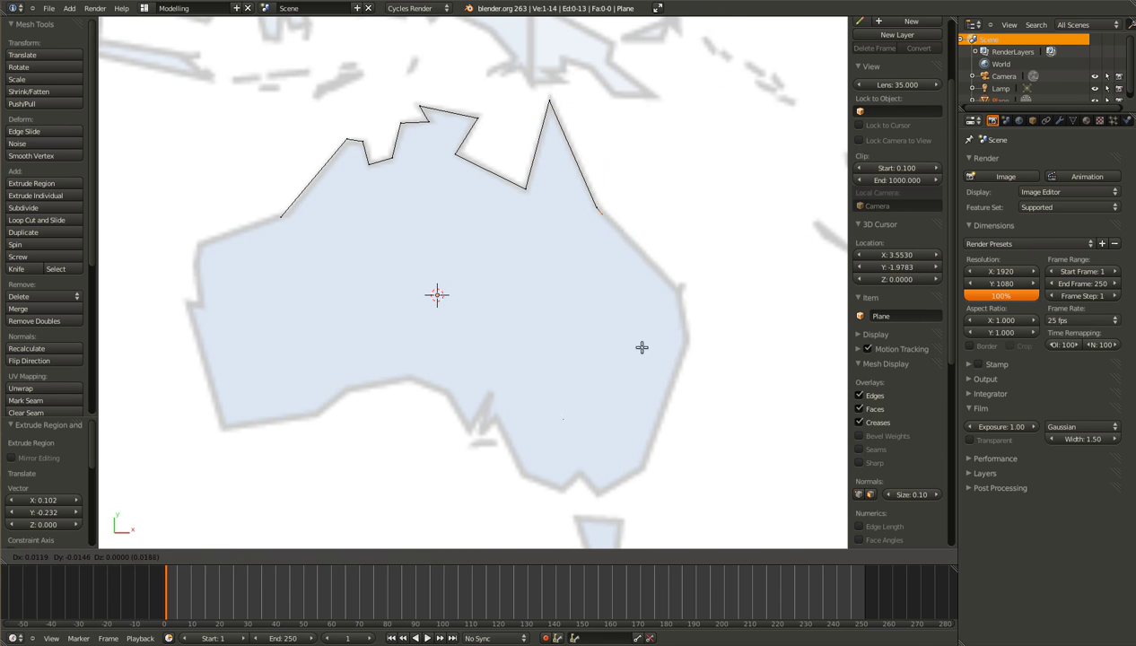
left_click(683, 392)
key("e")
left_click(690, 446)
key("e")
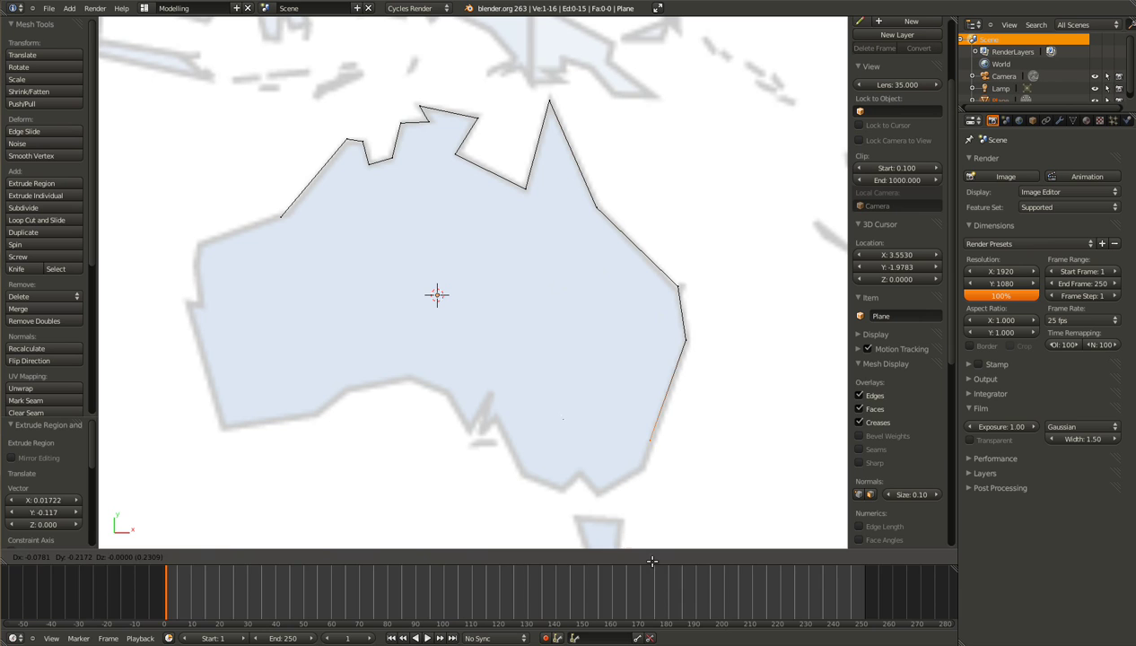
left_click(699, 485)
key("e")
left_click(678, 448)
Extrude vertices westward along the southeast coast and around the narrow inlets on the southern shore.
key("e")
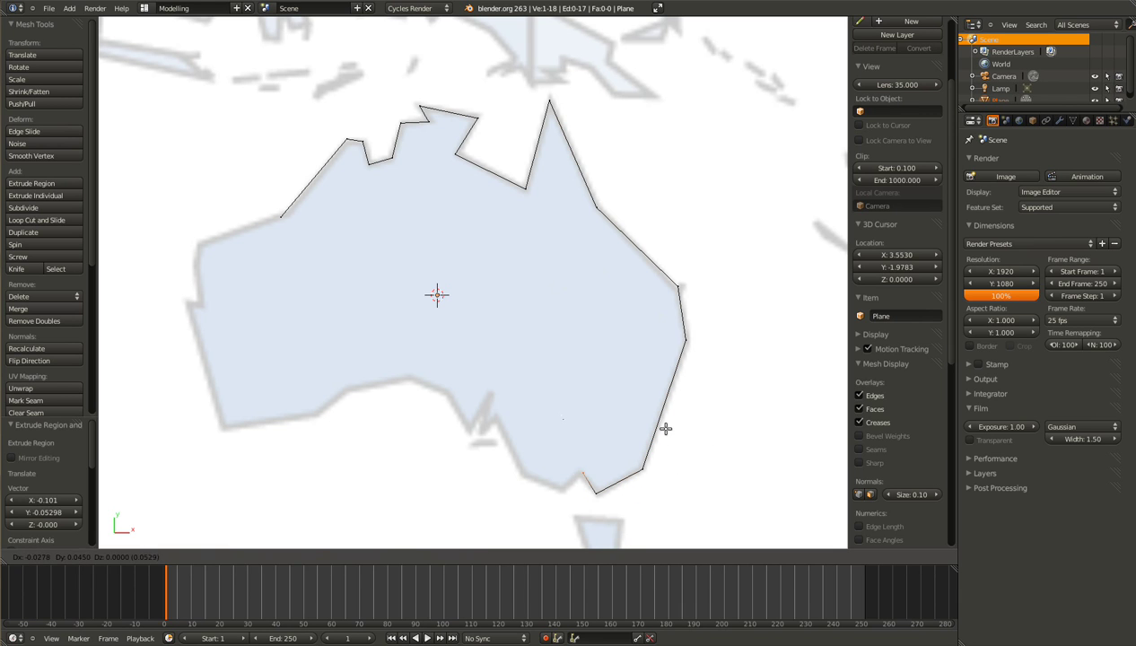
left_click(642, 449)
key("e")
left_click(593, 430)
key("e")
left_click(572, 374)
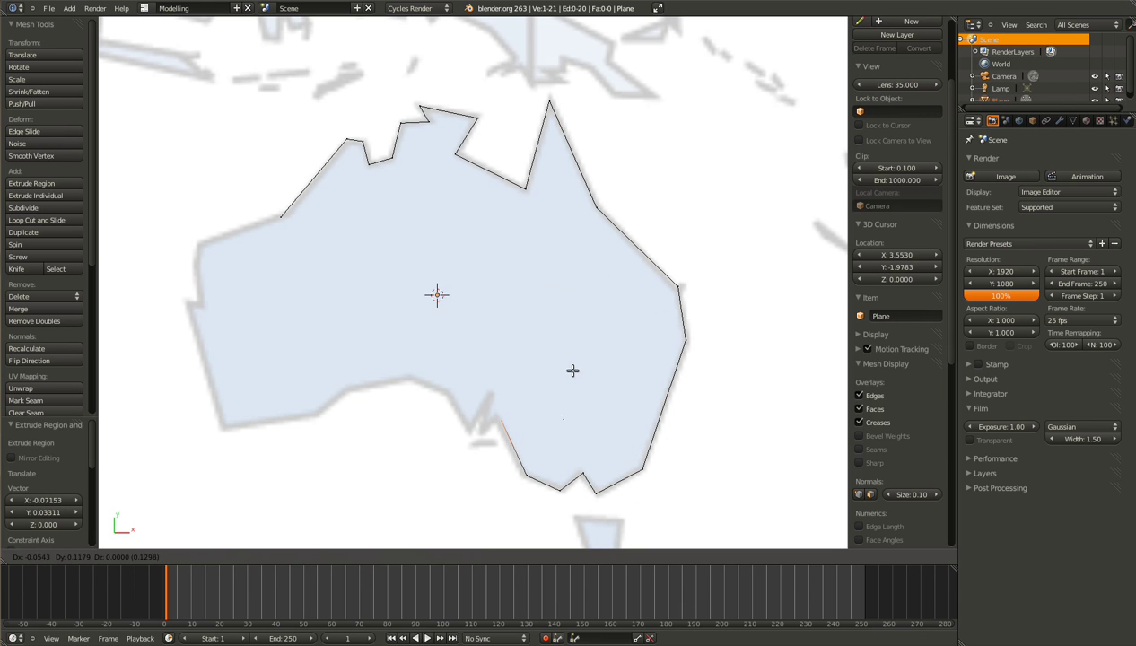
key("e")
left_click(549, 387)
key("e")
left_click(562, 334)
key("e")
left_click(525, 393)
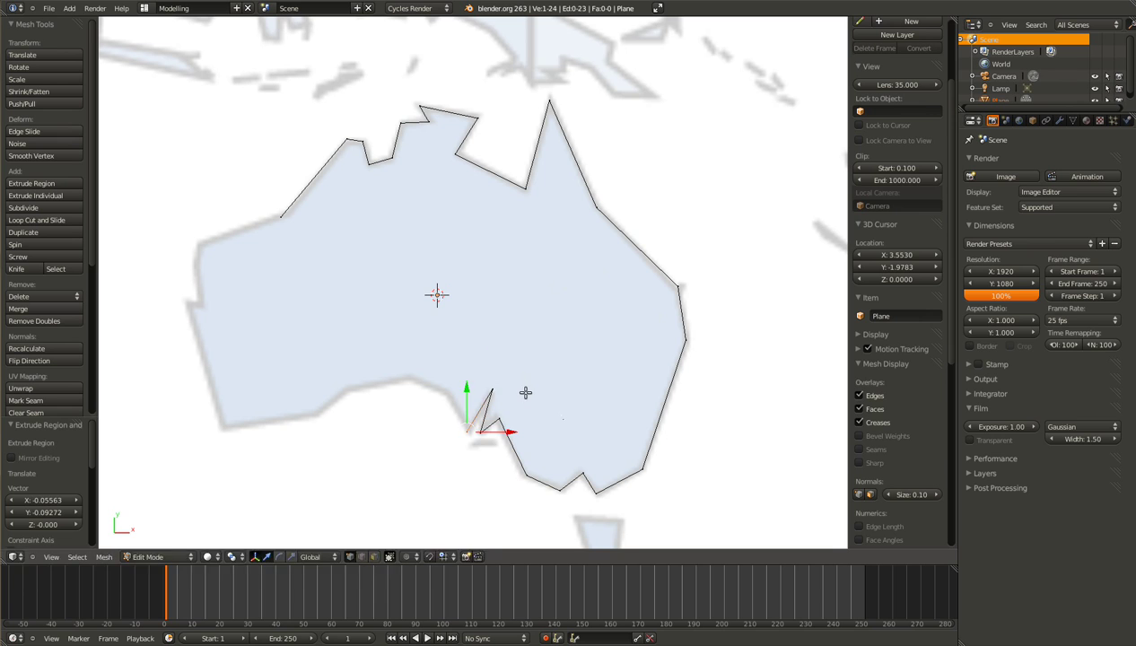
Extrude the outline along the curved southern coast from the inlets to Australia's southwest corner.
key("e")
left_click(502, 353)
key("e")
left_click(460, 336)
key("e")
left_click(395, 348)
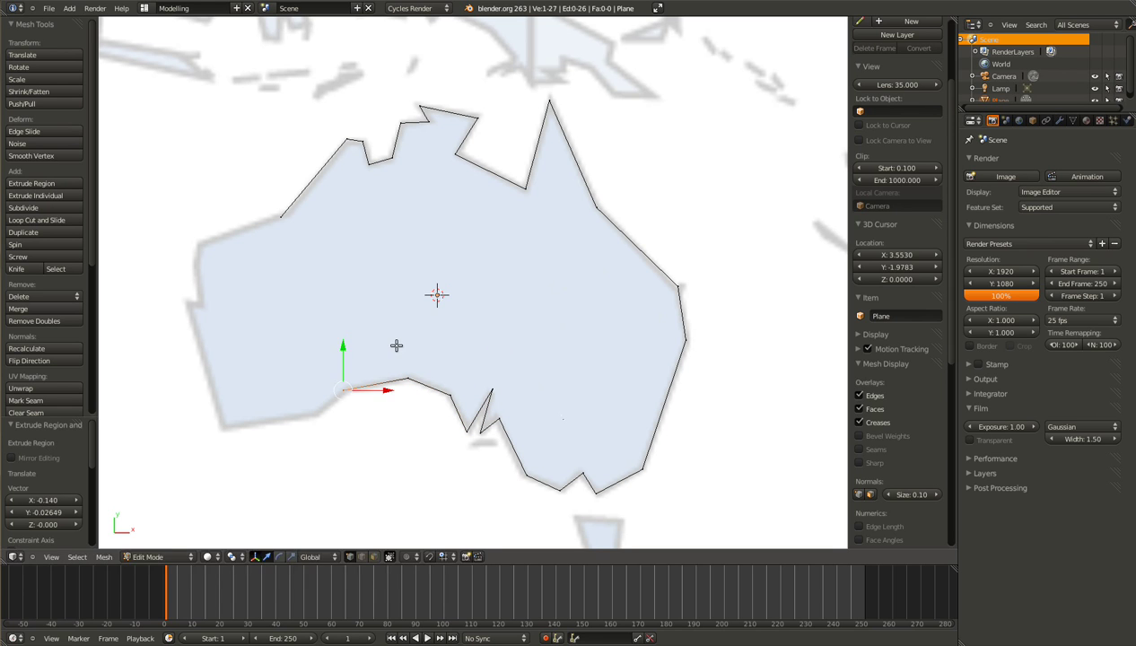
key("e")
left_click(370, 369)
key("e")
left_click(256, 387)
Extrude the outline up the west coast, around the small notch, to Australia's northwest corner.
key("e")
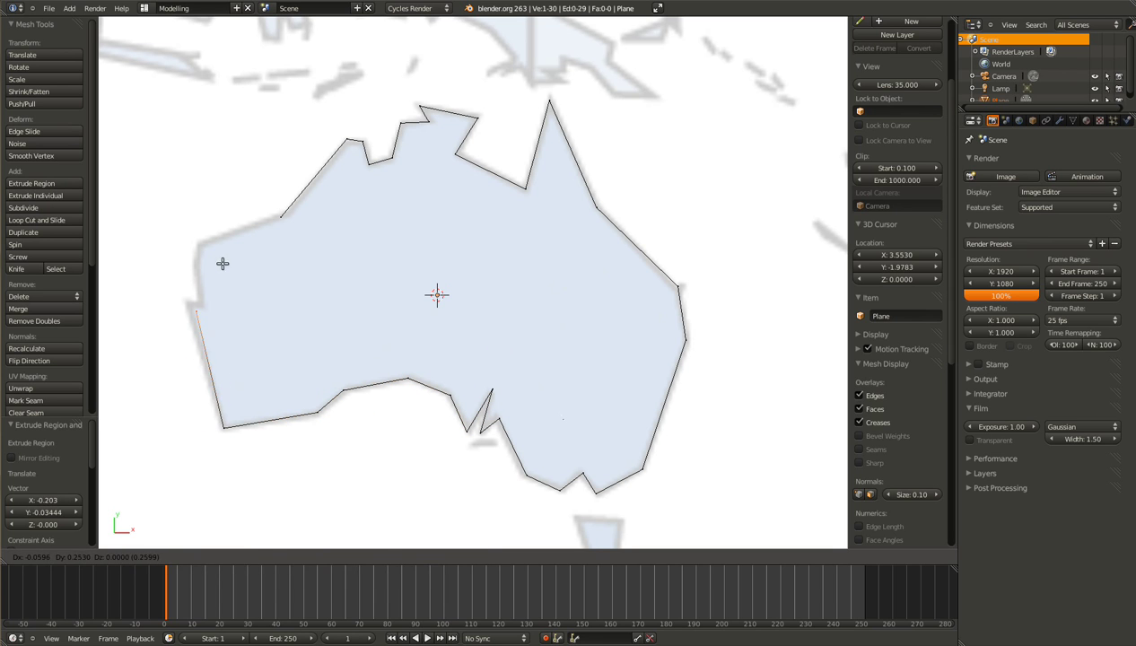
left_click(224, 263)
key("e")
left_click(240, 271)
key("e")
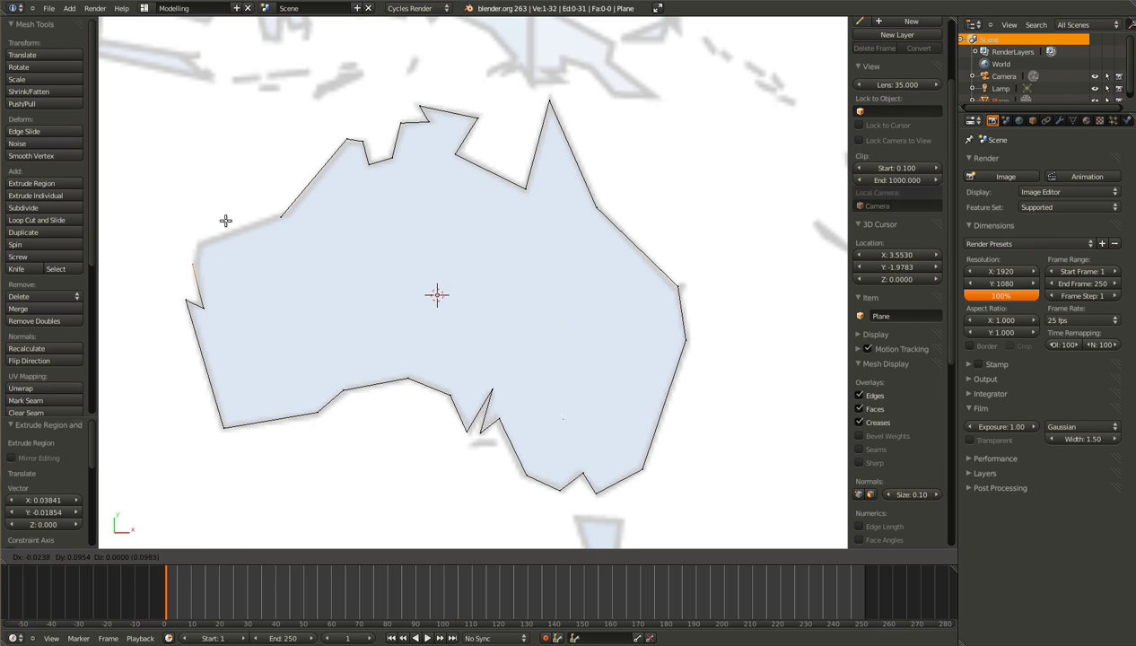
left_click(227, 218)
key("e")
left_click(236, 190)
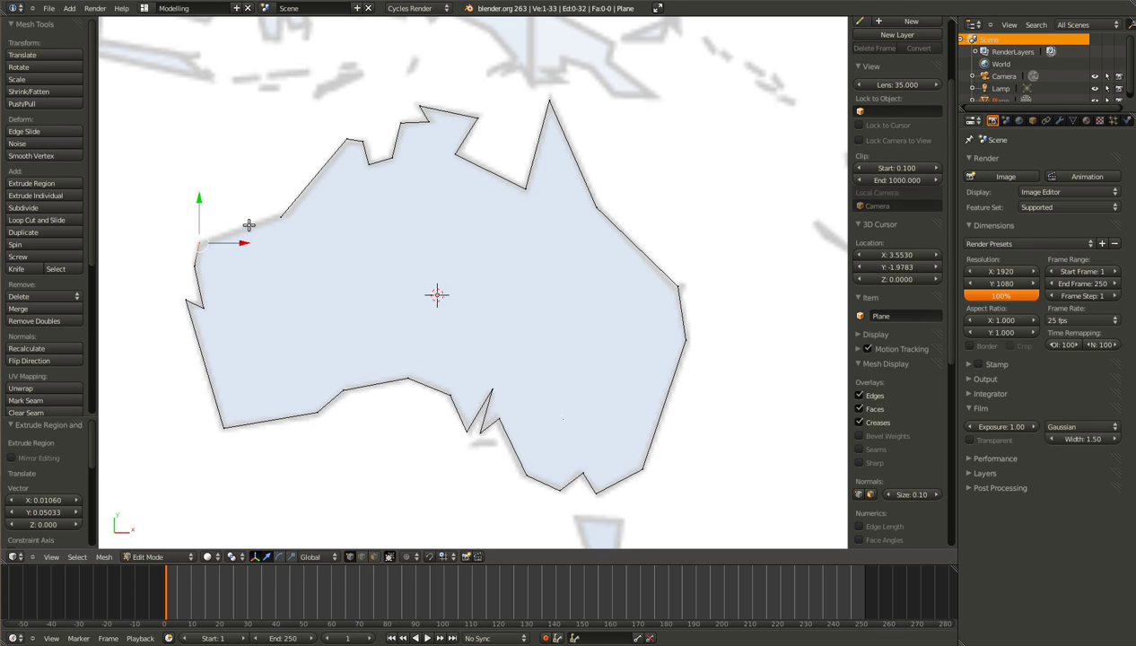
Select the whole linked Australia outline, fill it with a face, and show the mesh in solid shading from the top view.
key("ctrl+l")
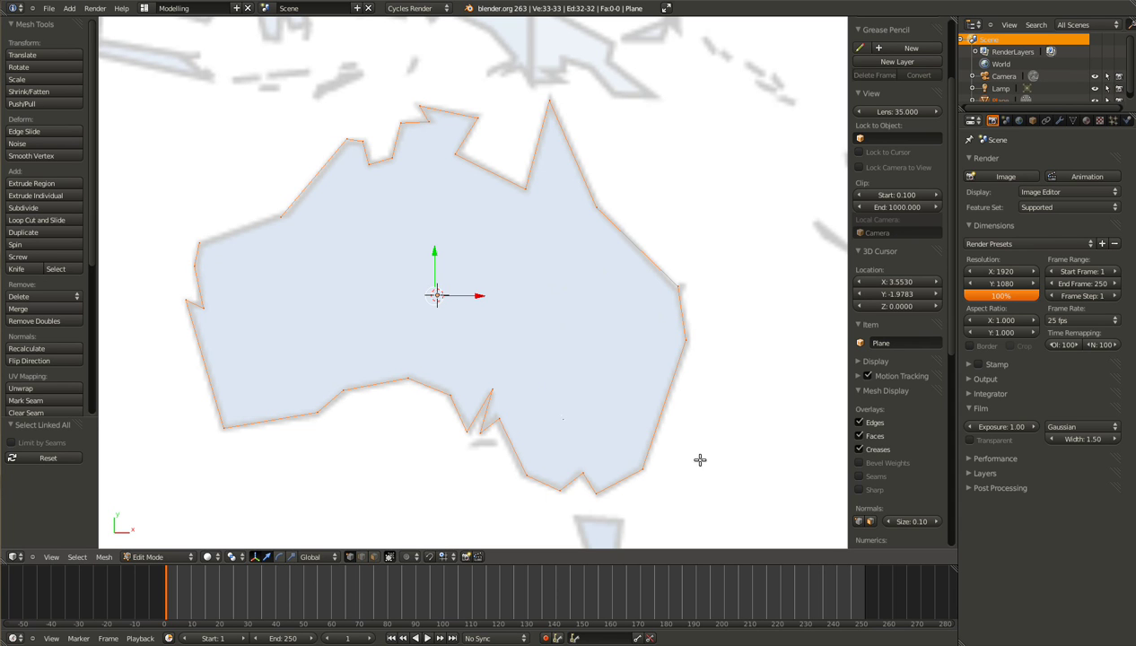
key("Tab")
scroll(562, 419, "down", 5)
key("z")
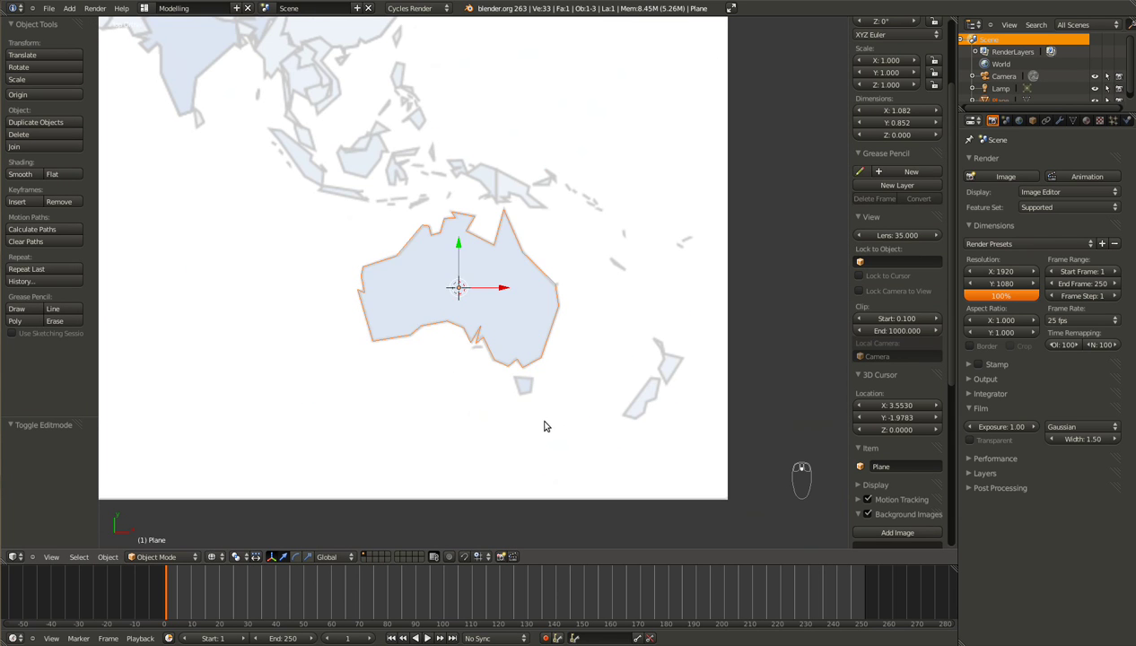
key("z")
middle_click_drag(507, 433, 464, 359)
key("KP_7")
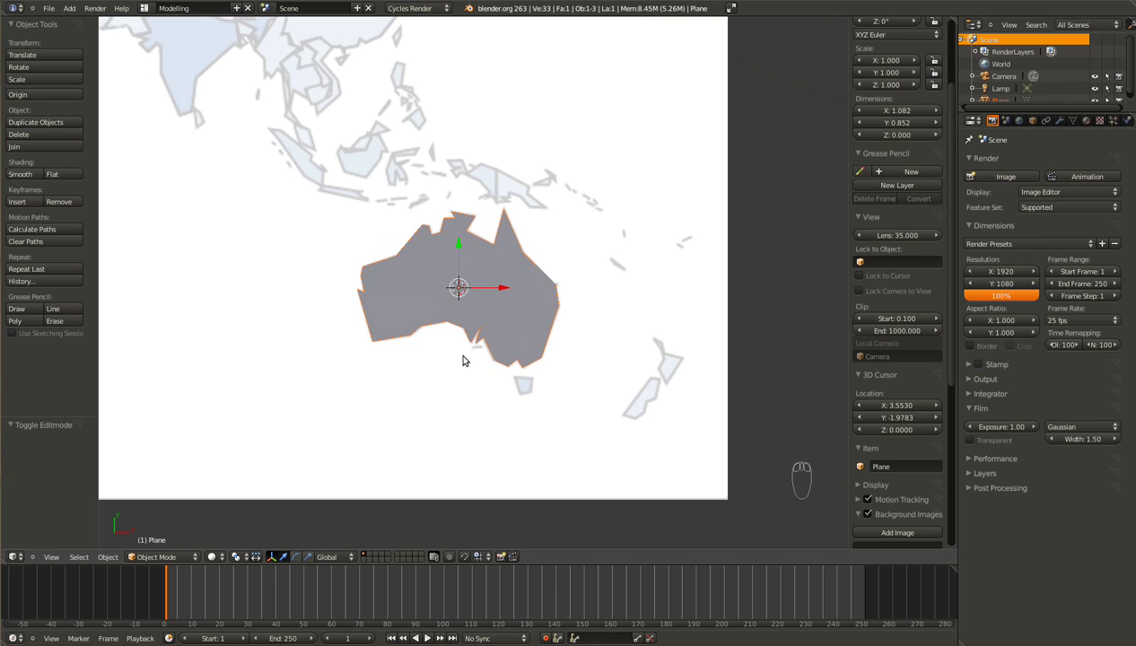
In Edit Mode, duplicate the vertex at Australia's southern tip and place the copy on Tasmania's northwest corner.
scroll(500, 347, "down", 3, "ctrl")
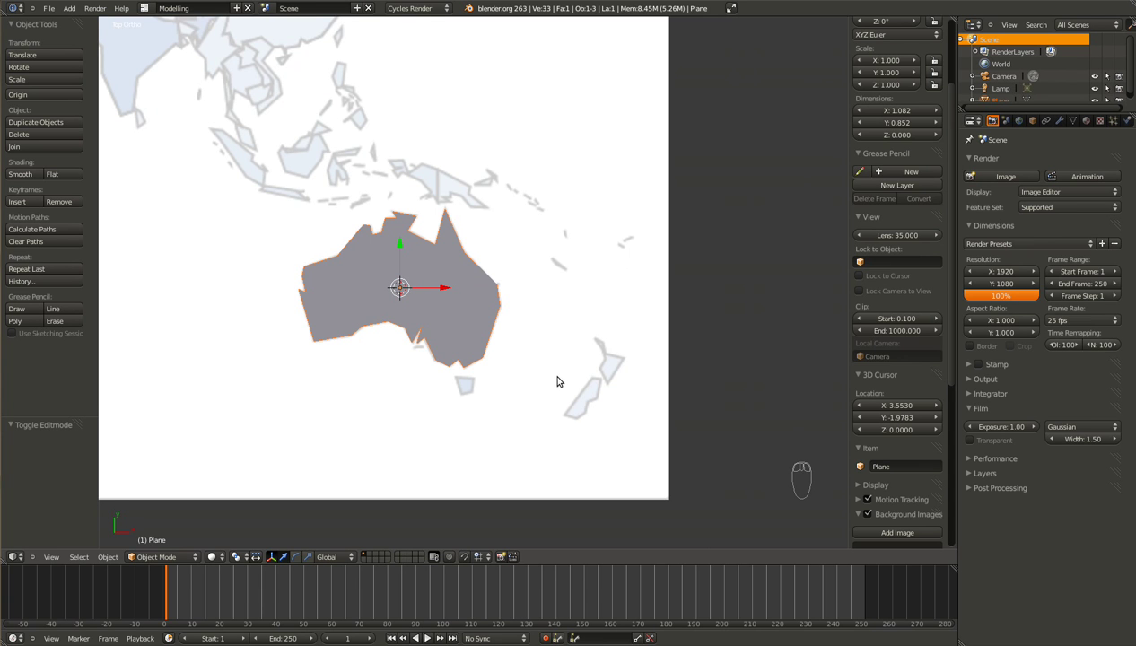
scroll(555, 380, "down", 1, "shift")
scroll(478, 395, "up", 4)
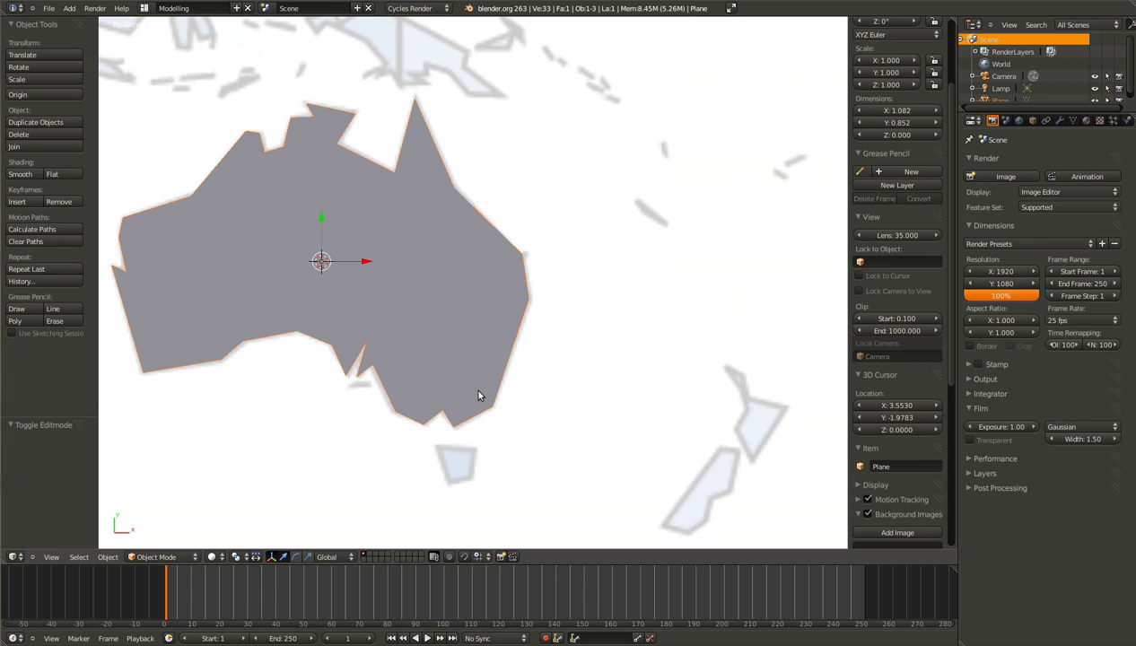
scroll(478, 395, "down", 1)
scroll(479, 387, "down", 7)
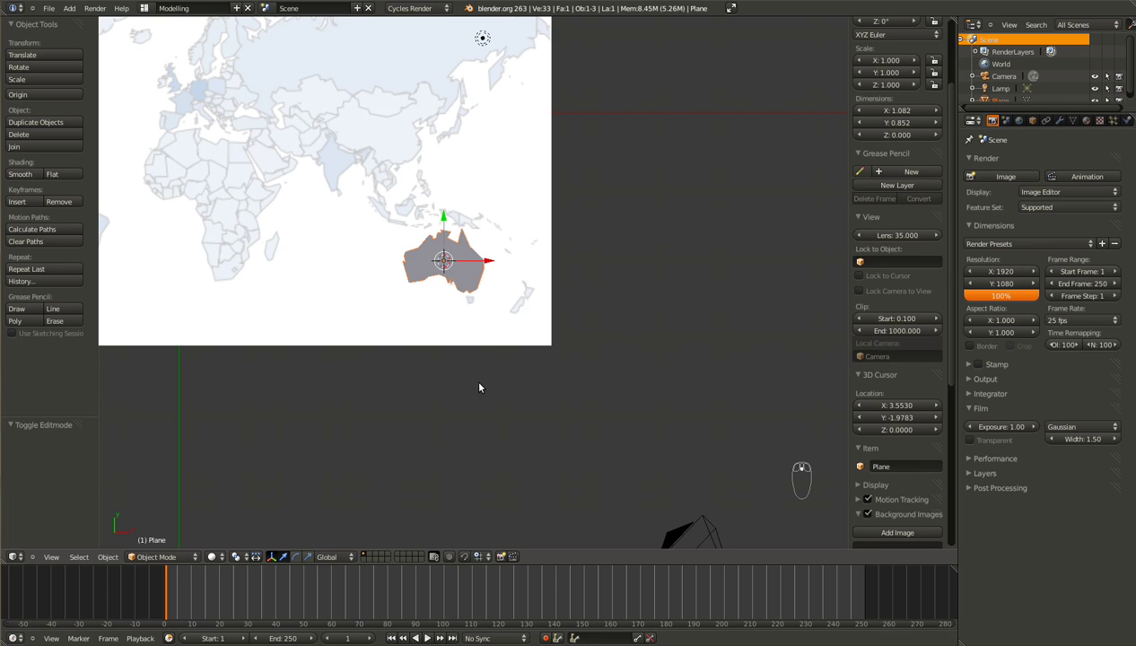
scroll(474, 391, "up", 8)
key("Tab")
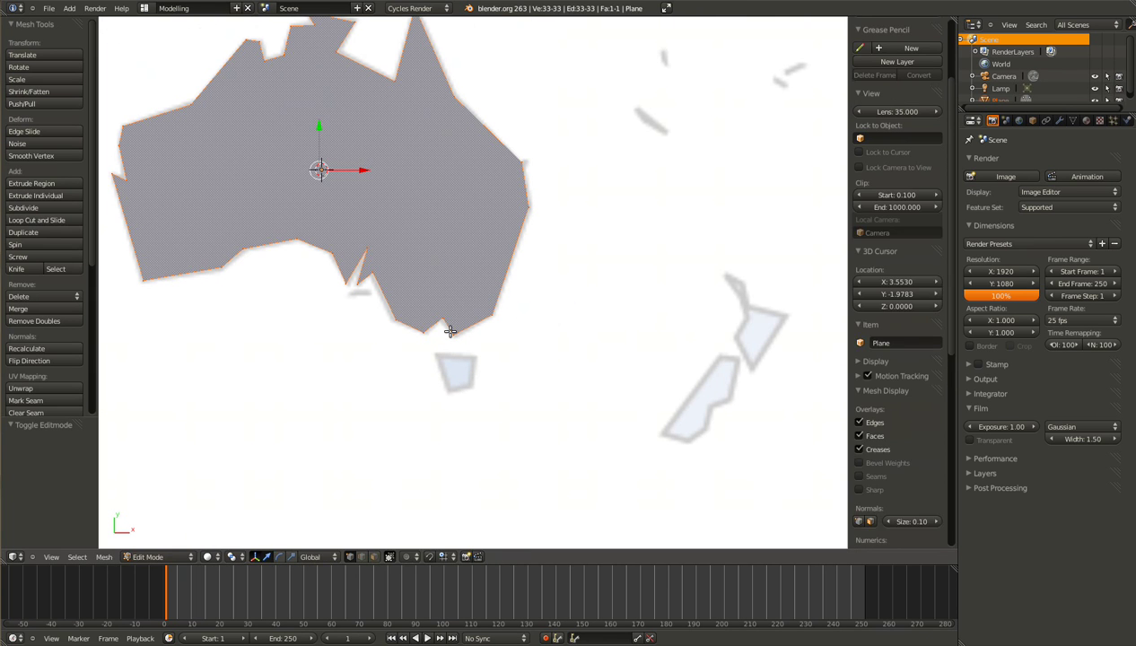
right_click(450, 332)
key("shift+d")
left_click(531, 379)
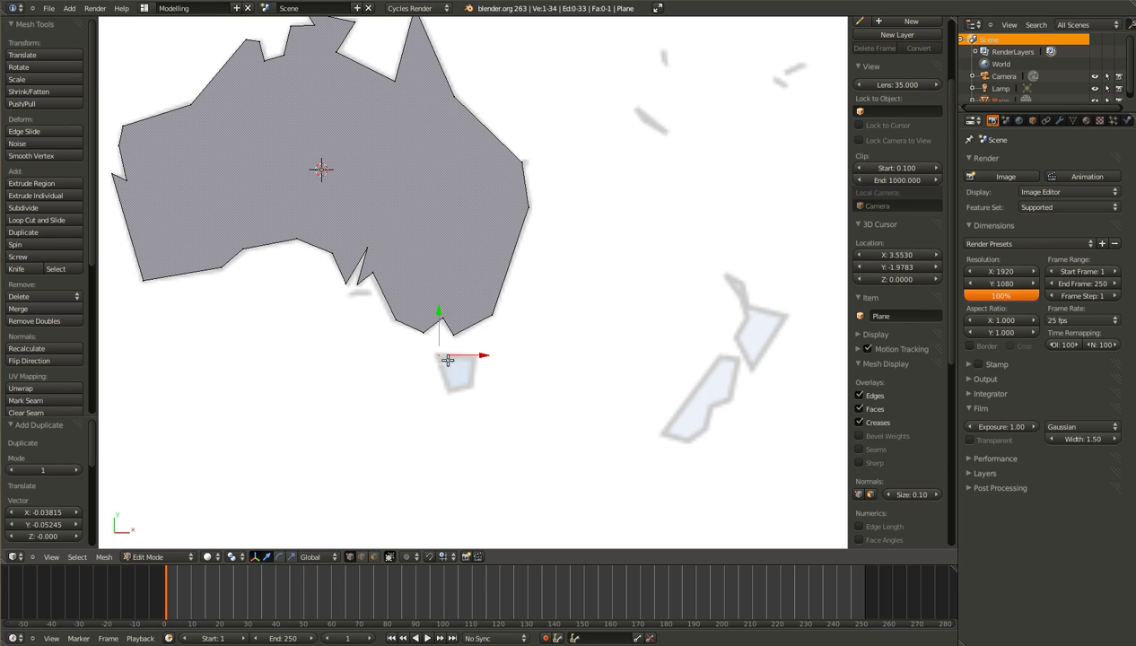
Extrude the vertex around Tasmania's remaining three corners and fill the linked outline with a face.
key("e")
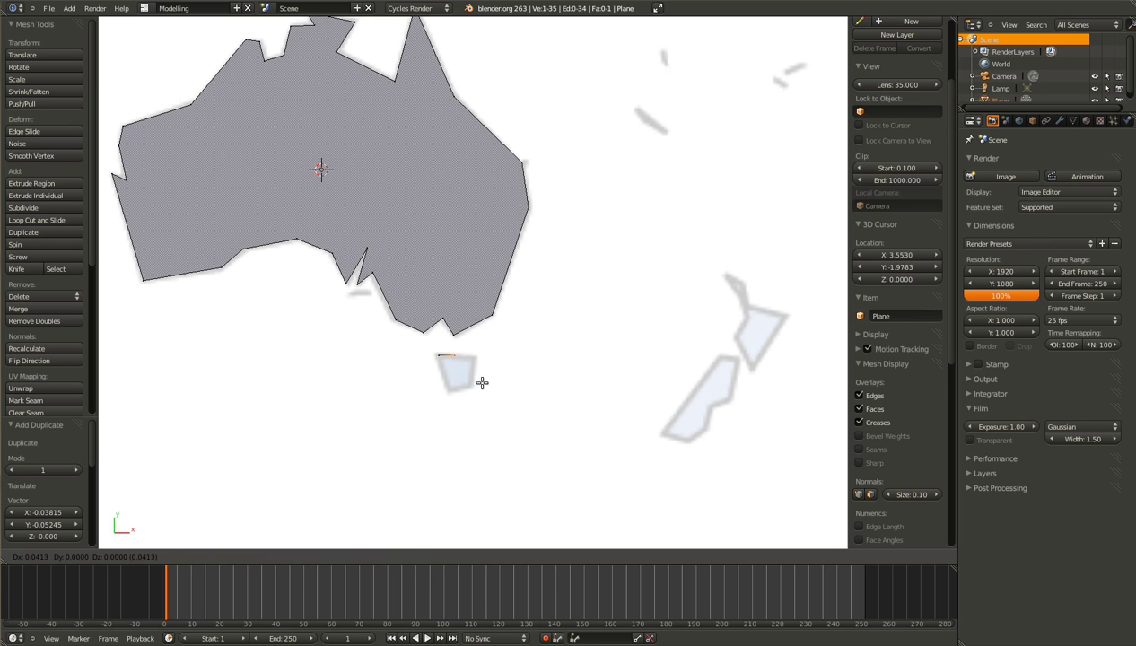
left_click(491, 382)
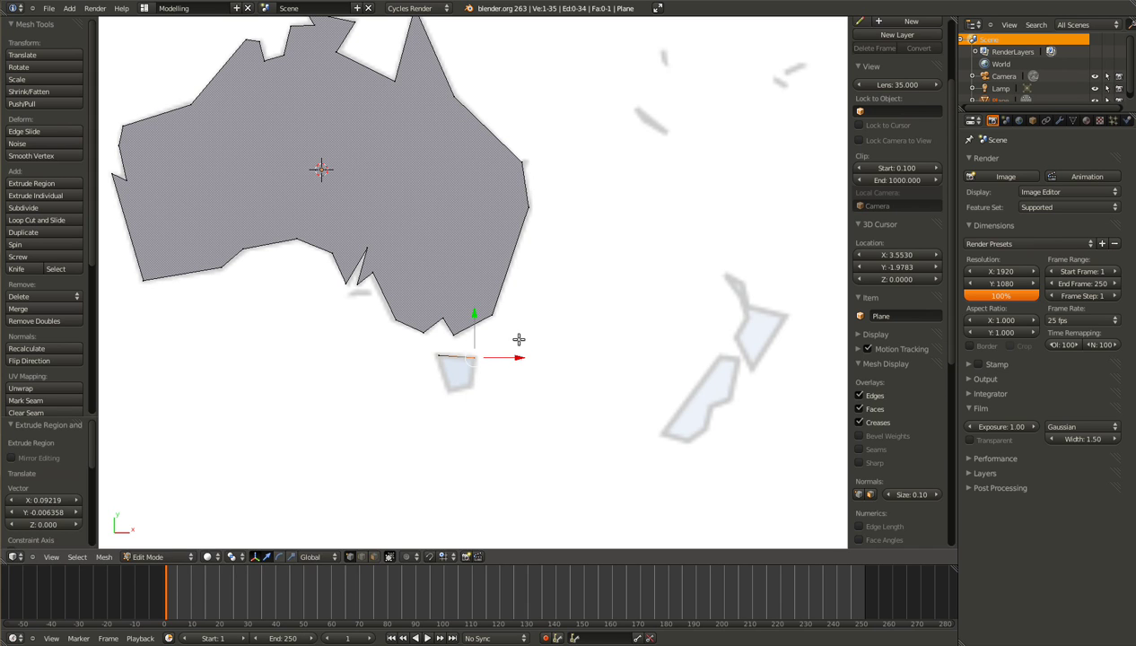
key("e")
left_click(506, 368)
key("e")
left_click(492, 365)
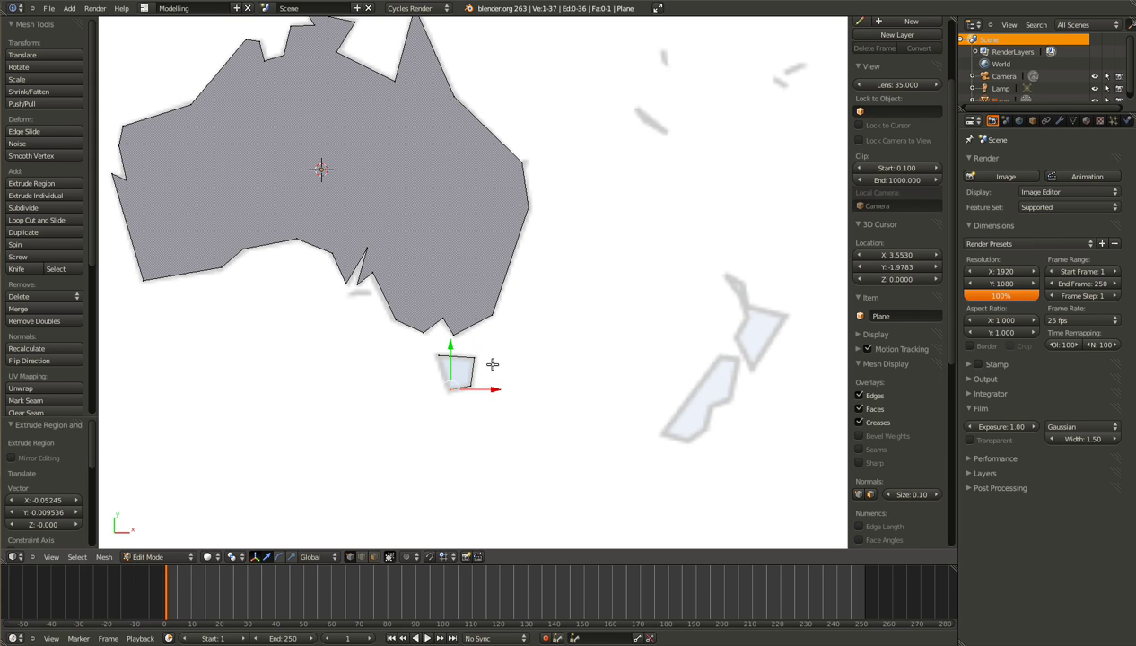
key("l")
key("f")
Duplicate a Tasmania vertex to the southwest corner of New Zealand's South Island and extrude it along the west coast and around the northern end.
right_click(465, 353)
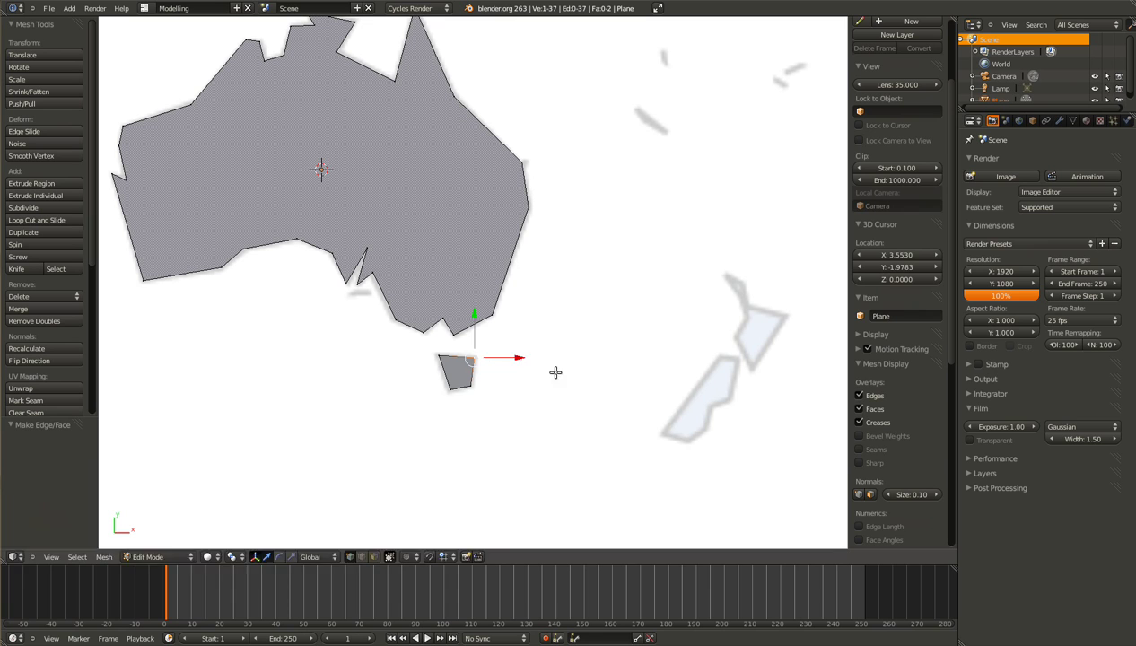
key("shift+d")
left_click(709, 442)
key("e")
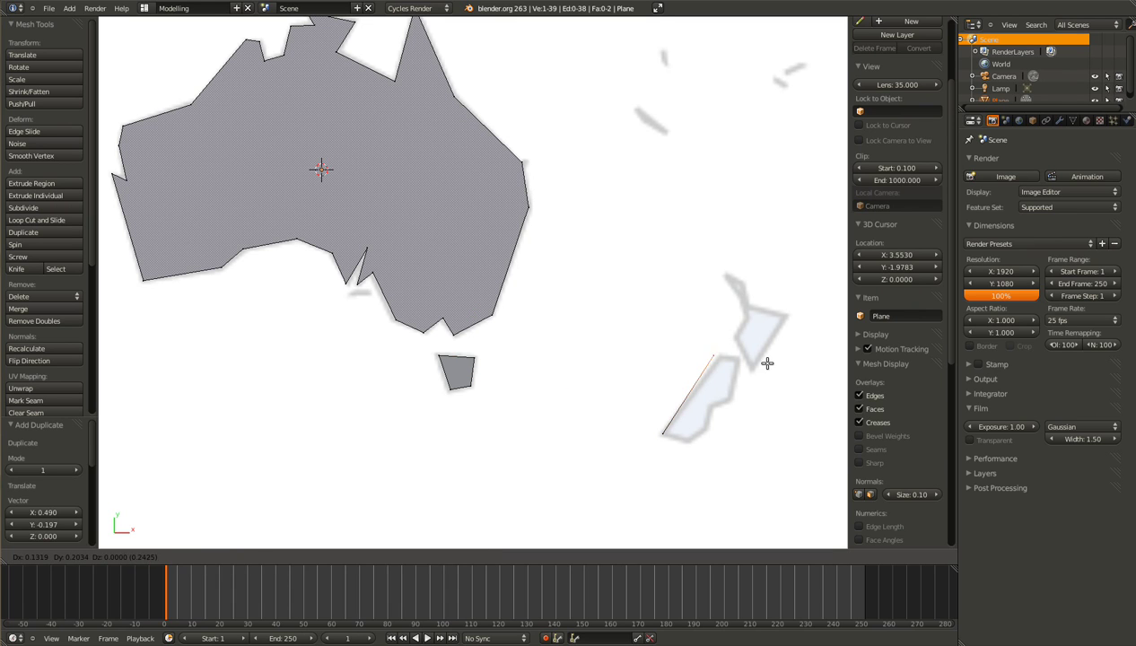
left_click(775, 366)
key("e")
left_click(790, 369)
key("e")
left_click(786, 408)
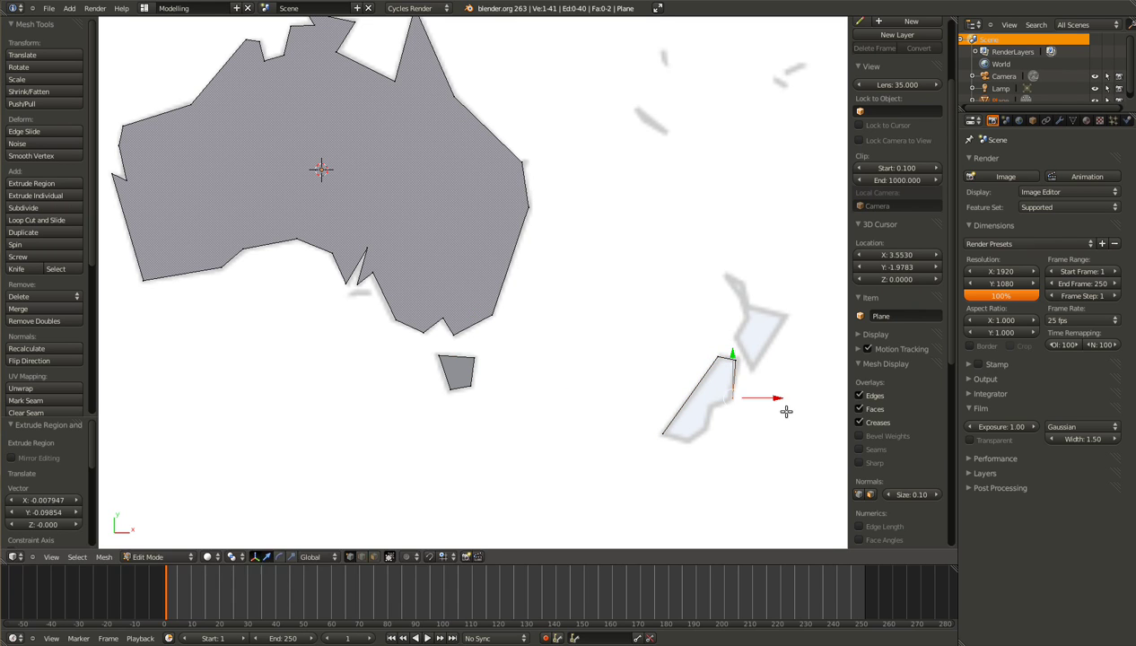
Extrude the outline down the South Island's east coast to its southern end and fill the linked outline with a face.
key("e")
left_click(766, 418)
key("e")
left_click(737, 455)
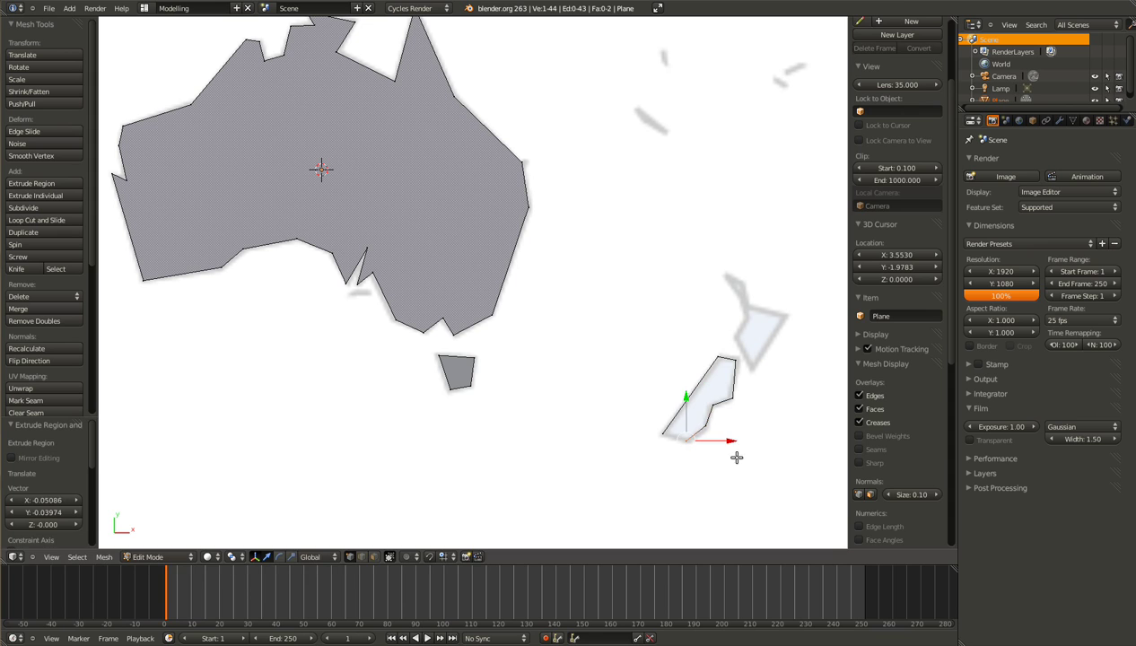
key("ctrl+l")
key("f")
Duplicate a South Island vertex to the North Island's west corner and extrude it around the southern tip and eastern cape to the northwest corner.
right_click(717, 360)
key("shift+d")
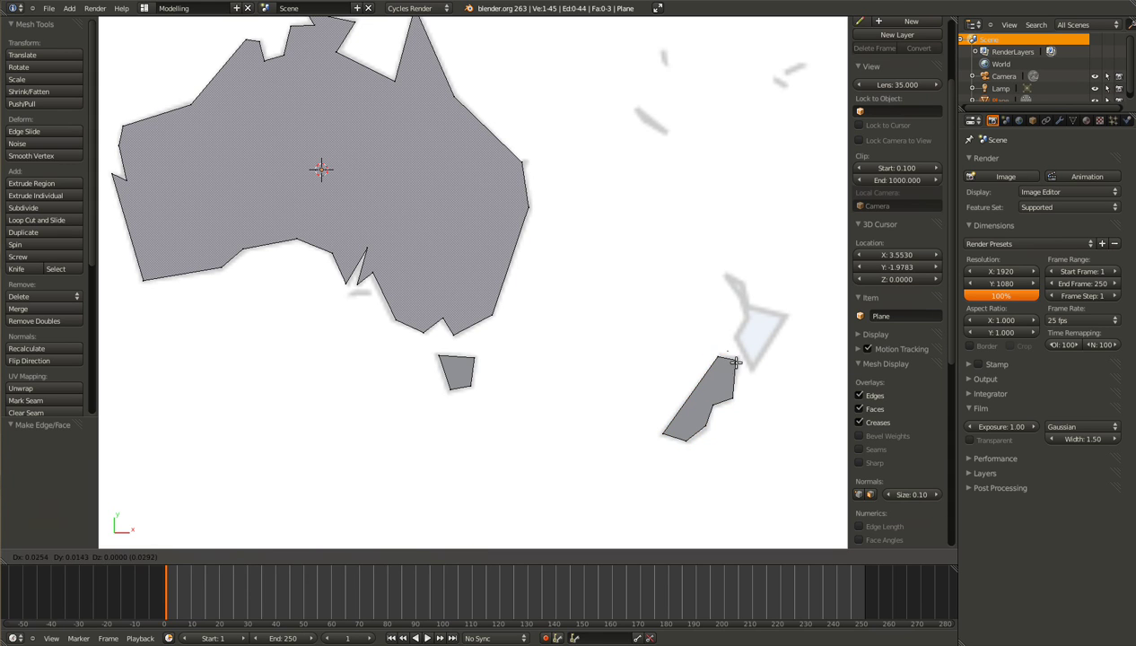
left_click(740, 353)
key("e")
left_click(758, 388)
key("e")
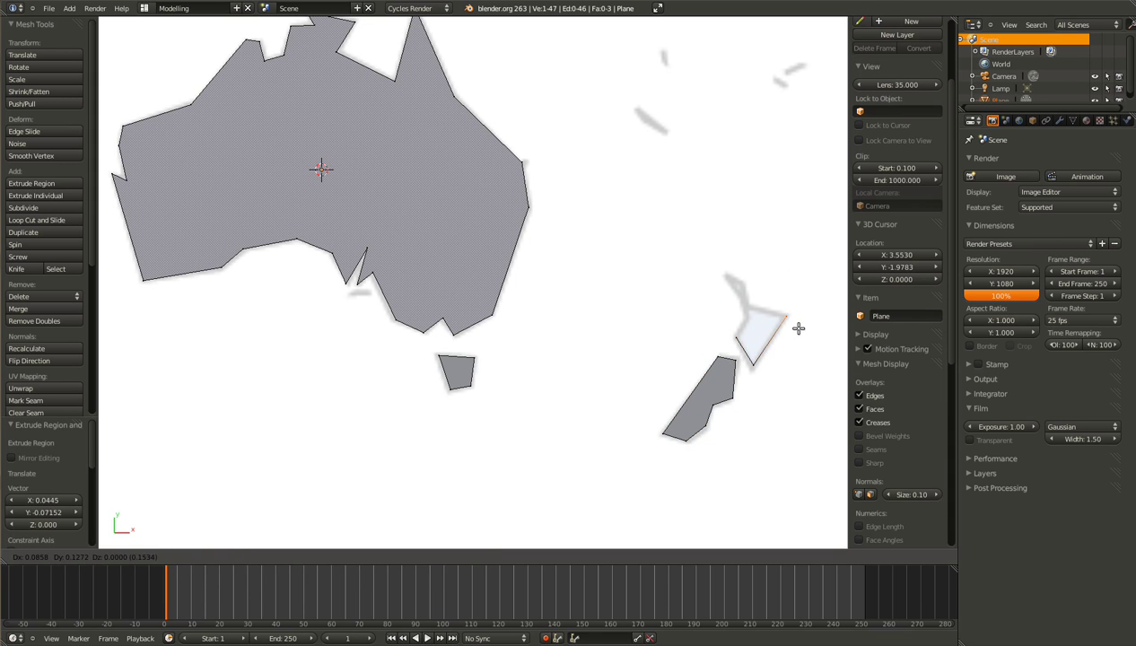
left_click(757, 323)
key("e")
right_click(755, 330)
key("x")
left_click(745, 340)
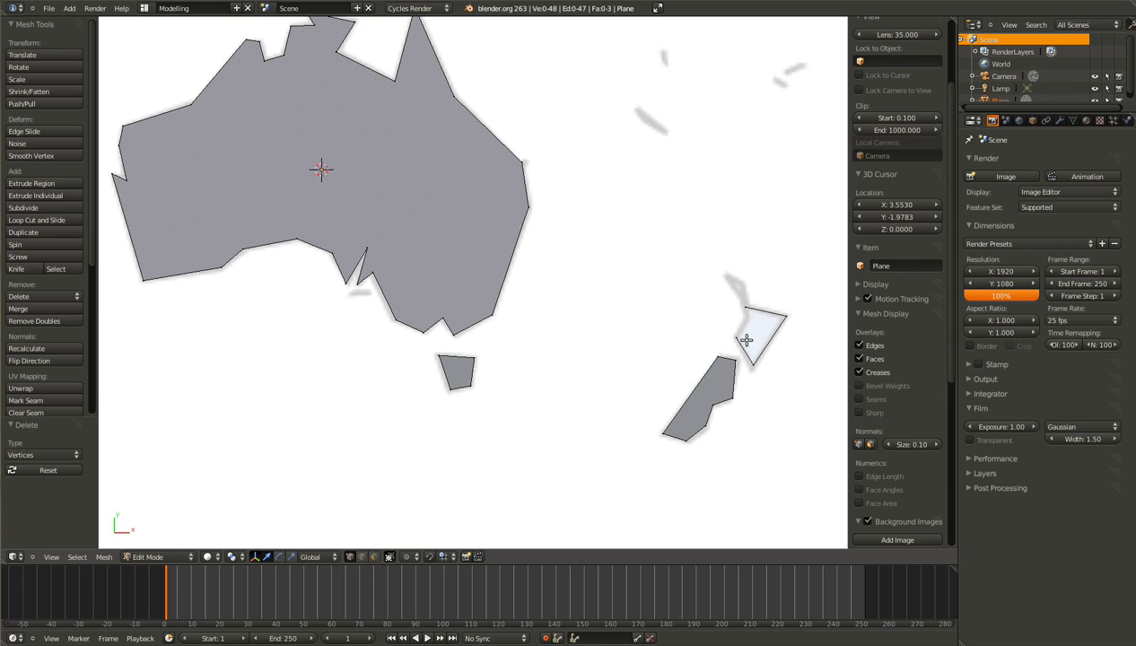
Select the linked four-corner outline of the North Island and fill it with a face.
right_click(738, 333)
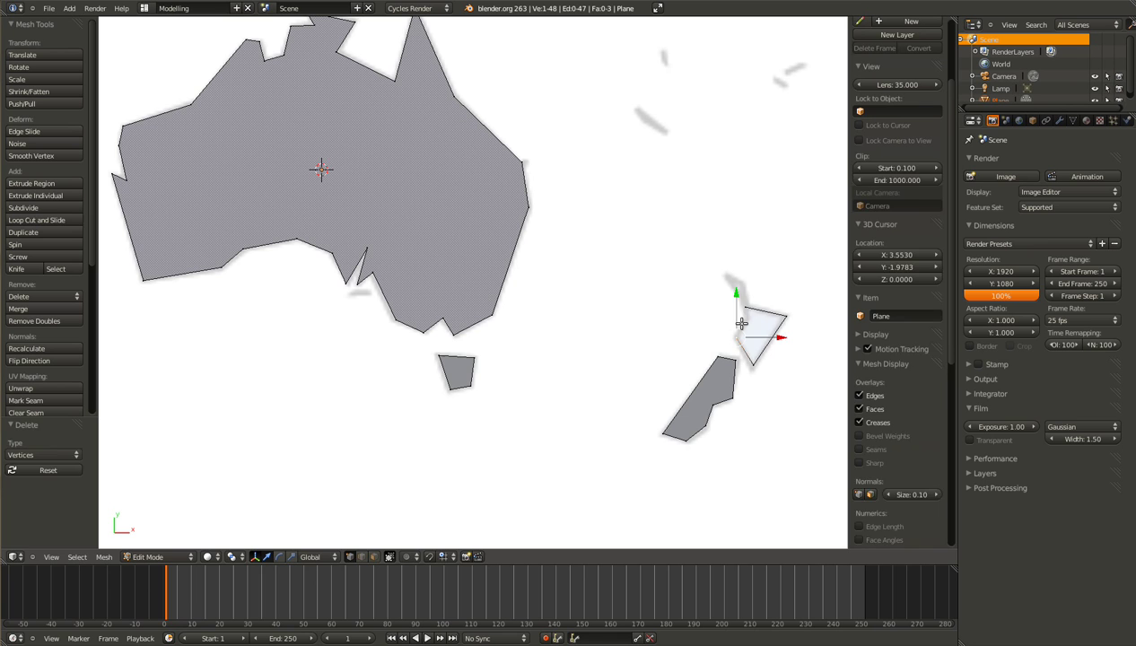
key("ctrl+l")
key("f")
Duplicate a North Island vertex to the southern end of Papua New Guinea's western border and extrude it straight up to the north coast.
scroll(742, 323, "down", 5)
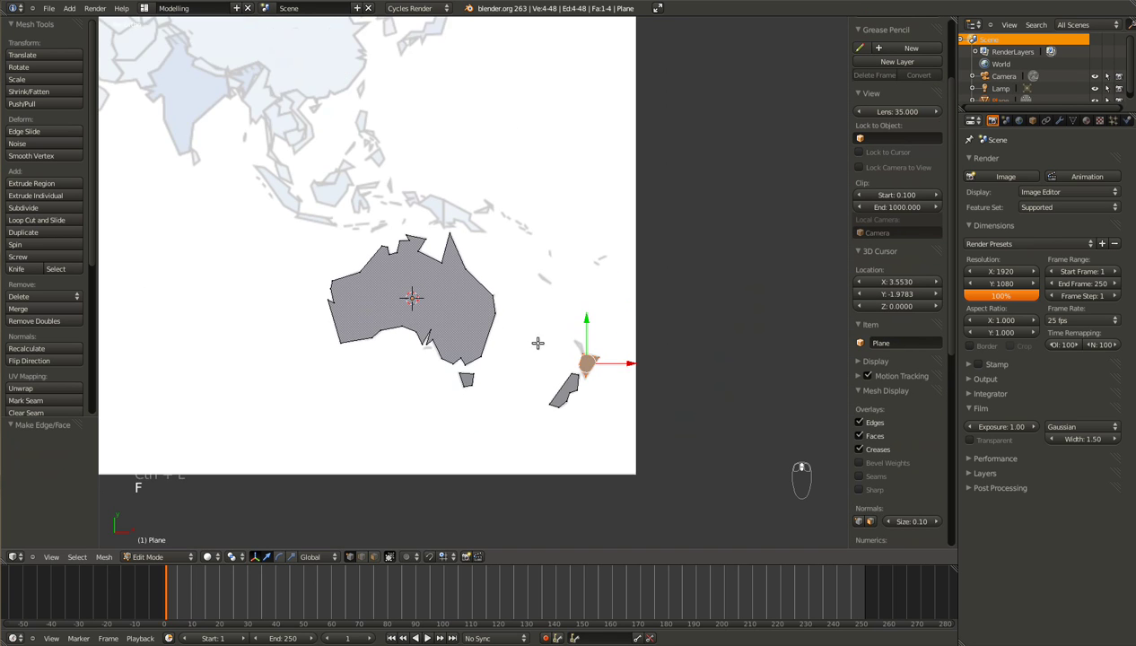
scroll(517, 341, "up", 2)
scroll(637, 374, "up", 1)
right_click(660, 402)
key("shift+d")
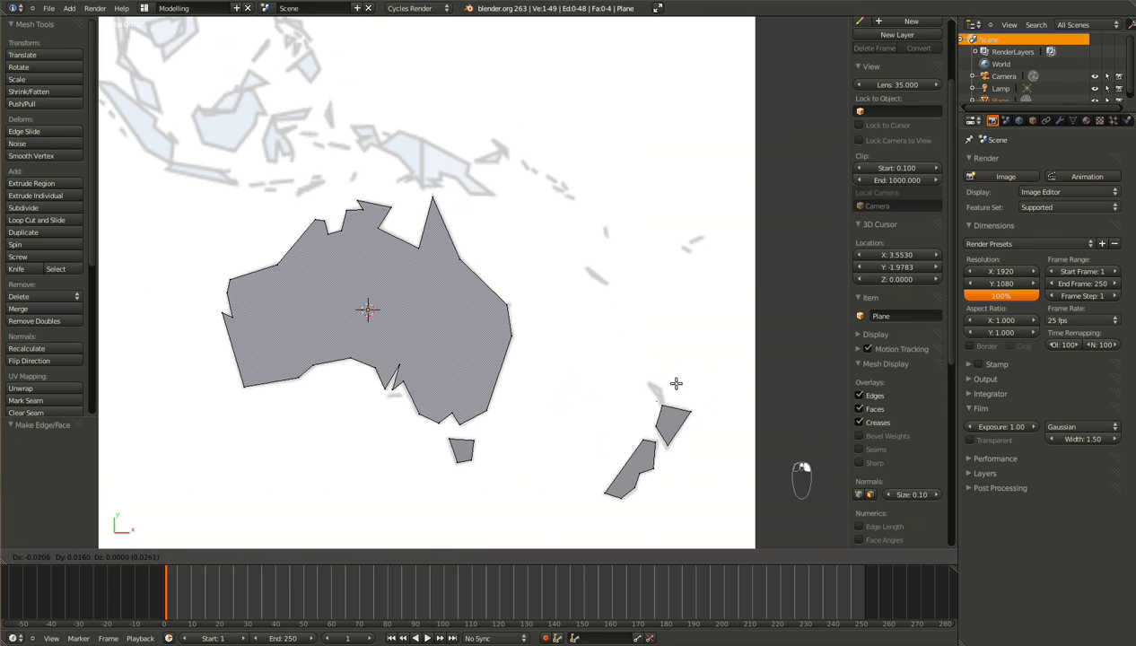
left_click(453, 175)
scroll(453, 269, "up", 4)
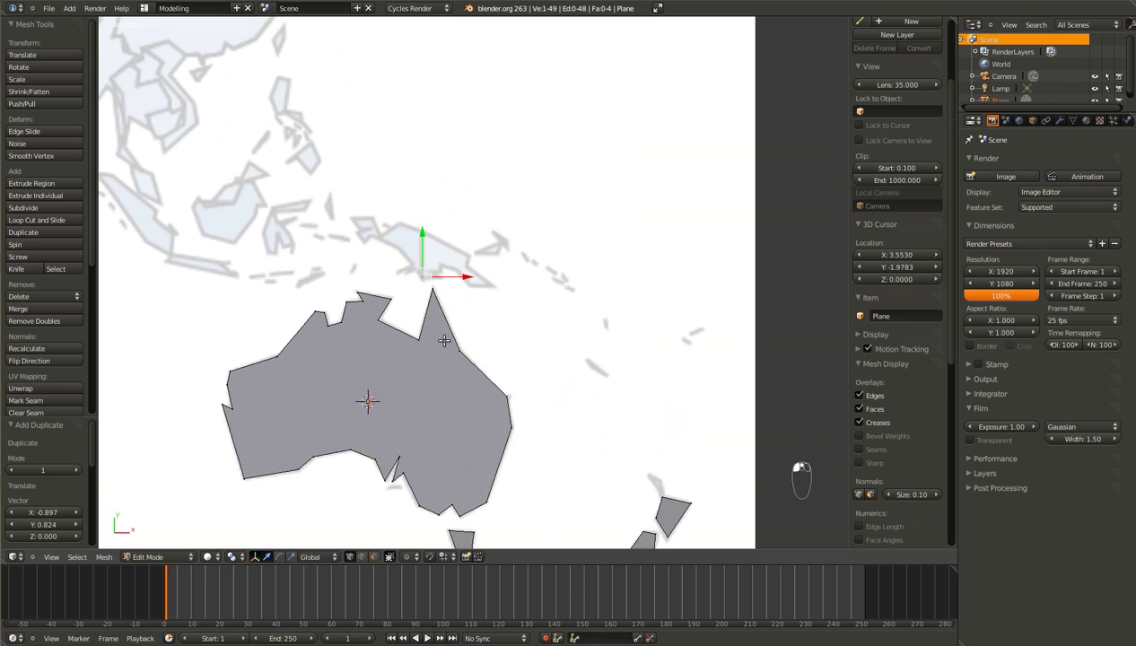
key("e")
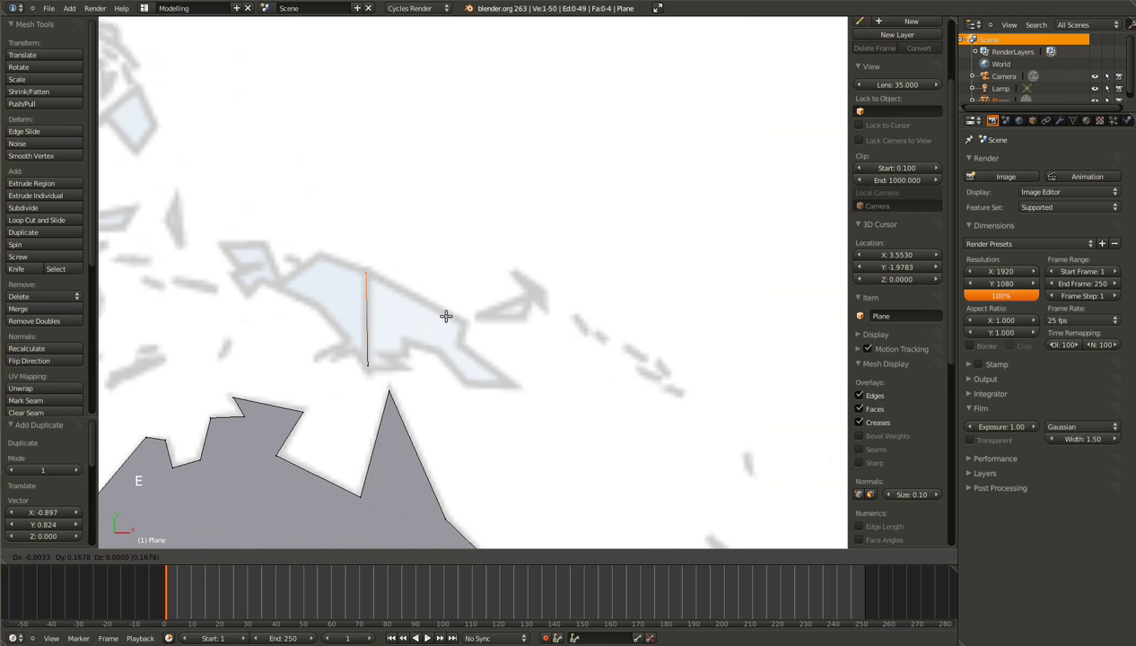
left_click(446, 312)
Extrude the outline along Papua New Guinea's northern coast, around the eastern tip and back onto the southern shore.
key("e")
left_click(547, 368)
key("e")
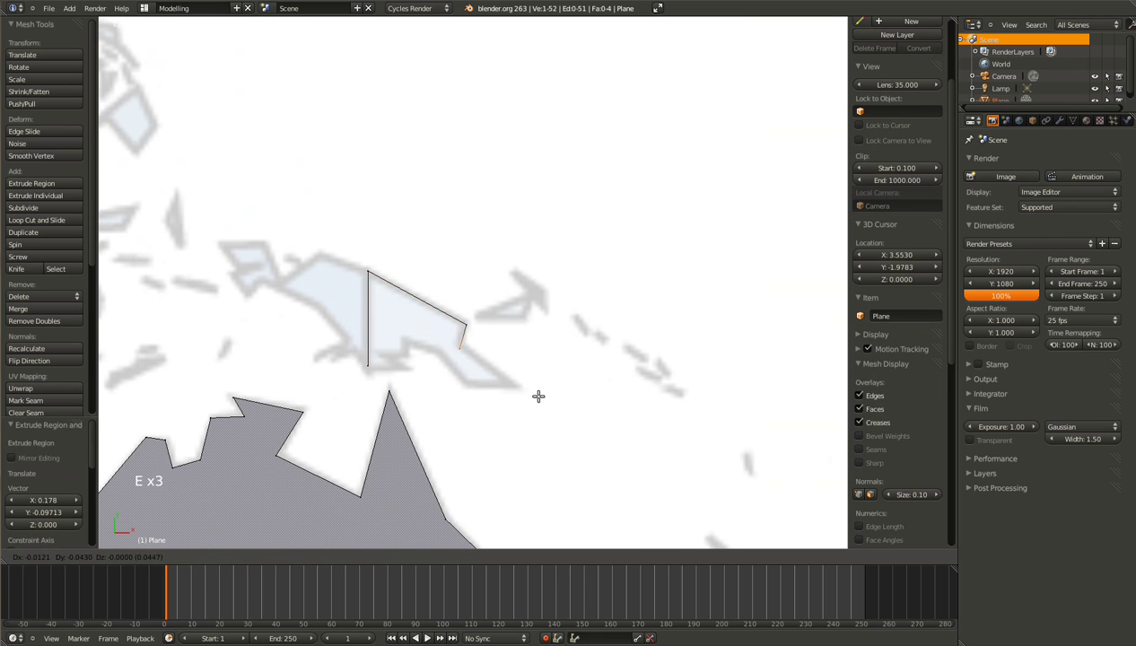
left_click(542, 389)
key("e")
left_click(597, 436)
key("e")
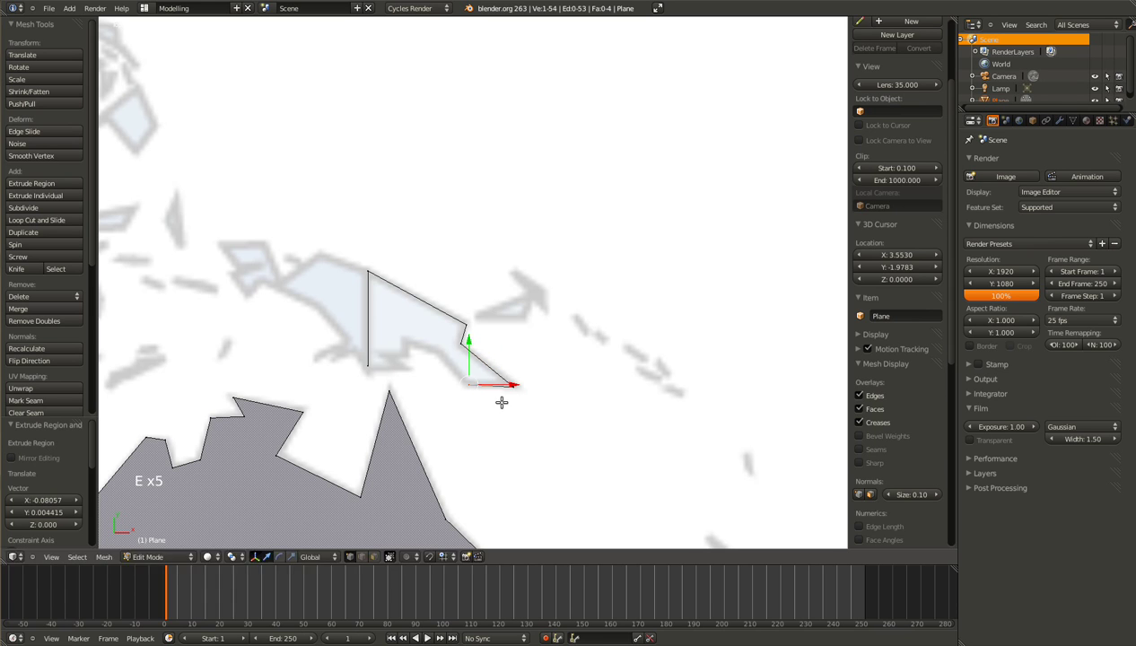
left_click(503, 396)
Extrude vertices westward along Papua New Guinea's southern coast and around its inlets toward the starting border point.
key("e")
left_click(489, 388)
key("e")
left_click(480, 386)
key("e")
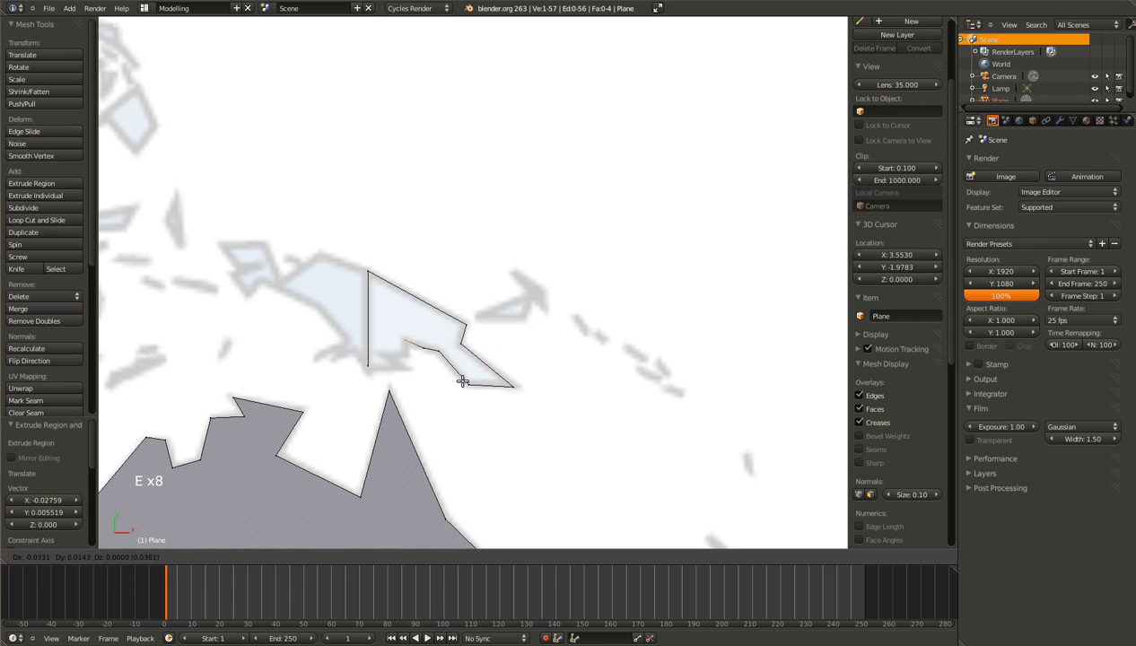
left_click(459, 390)
key("e")
left_click(449, 396)
key("e")
left_click(435, 399)
Select the linked Papua New Guinea outline, fill it with a face, and return to Object Mode.
key("e")
right_click(458, 411)
key("ctrl+l")
key("f")
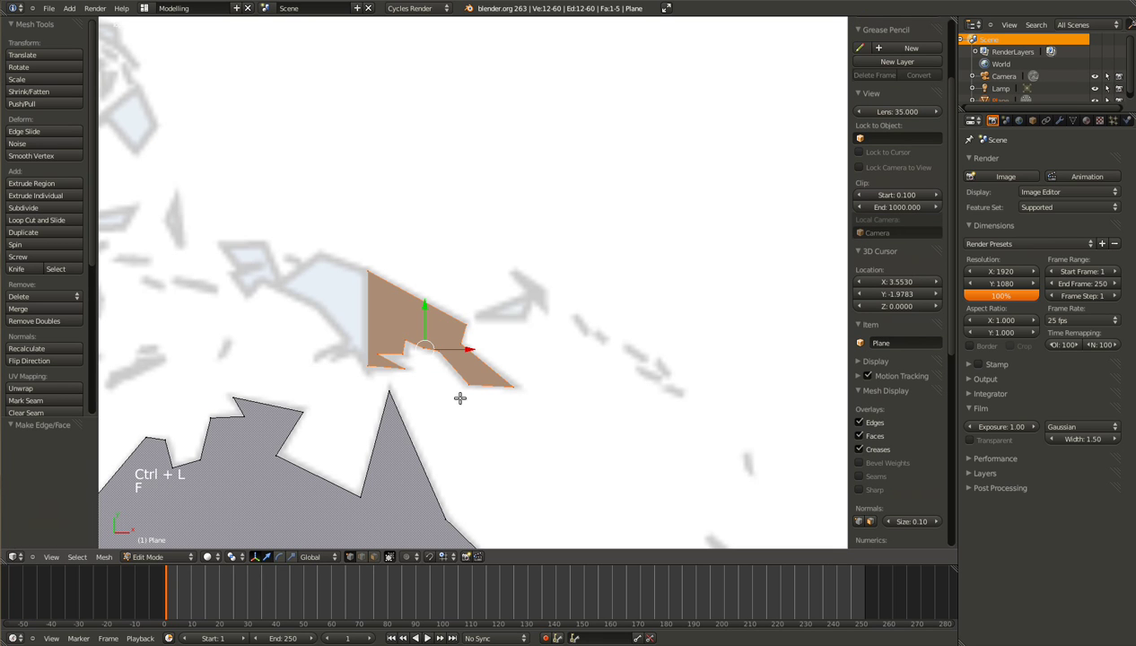
scroll(460, 397, "down", 4)
scroll(460, 397, "up", 3)
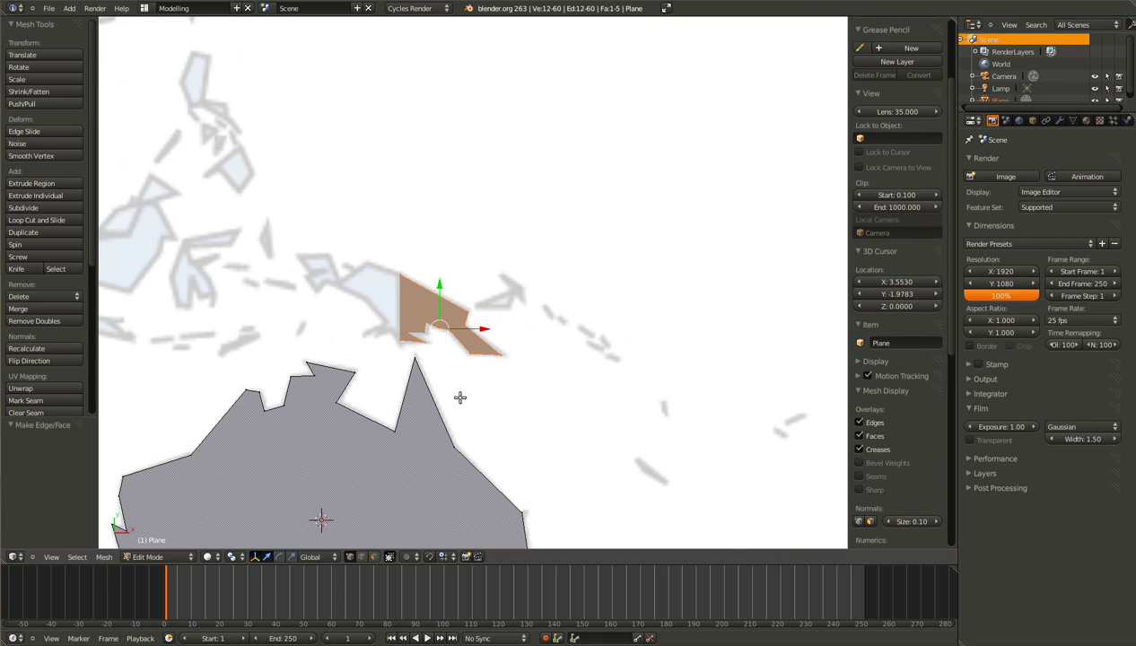
scroll(460, 398, "down", 5, "ctrl")
key("Tab")
Examine the filled countries against the rest of the world map, from Africa and the Americas back to the Pacific islands.
scroll(509, 366, "down", 5)
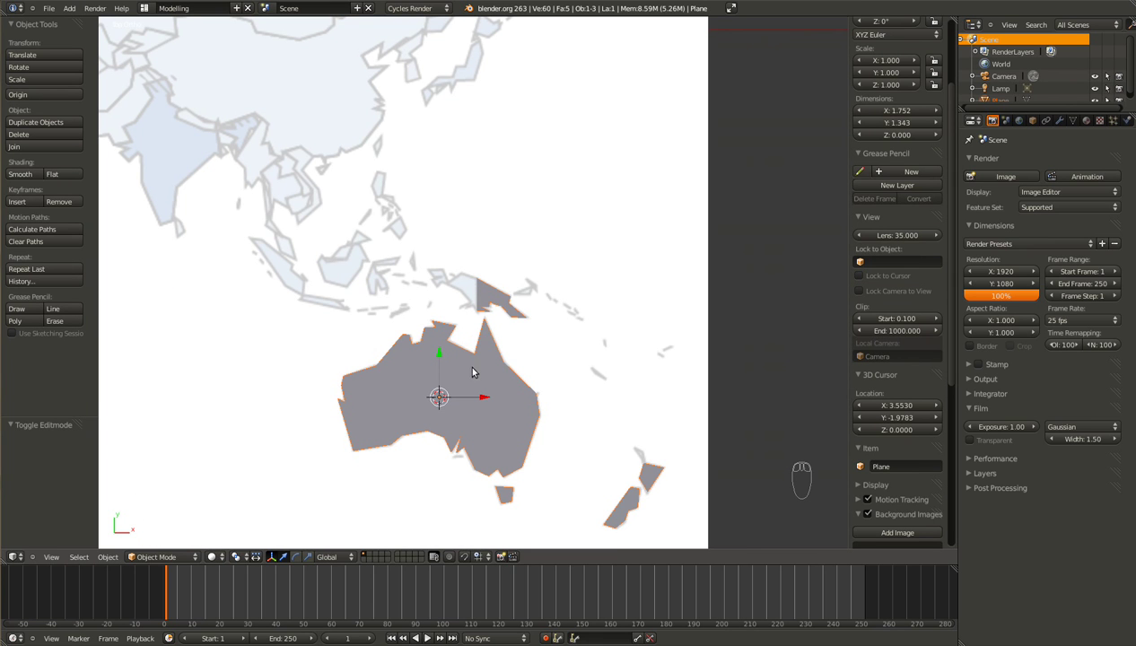
scroll(493, 354, "down", 3)
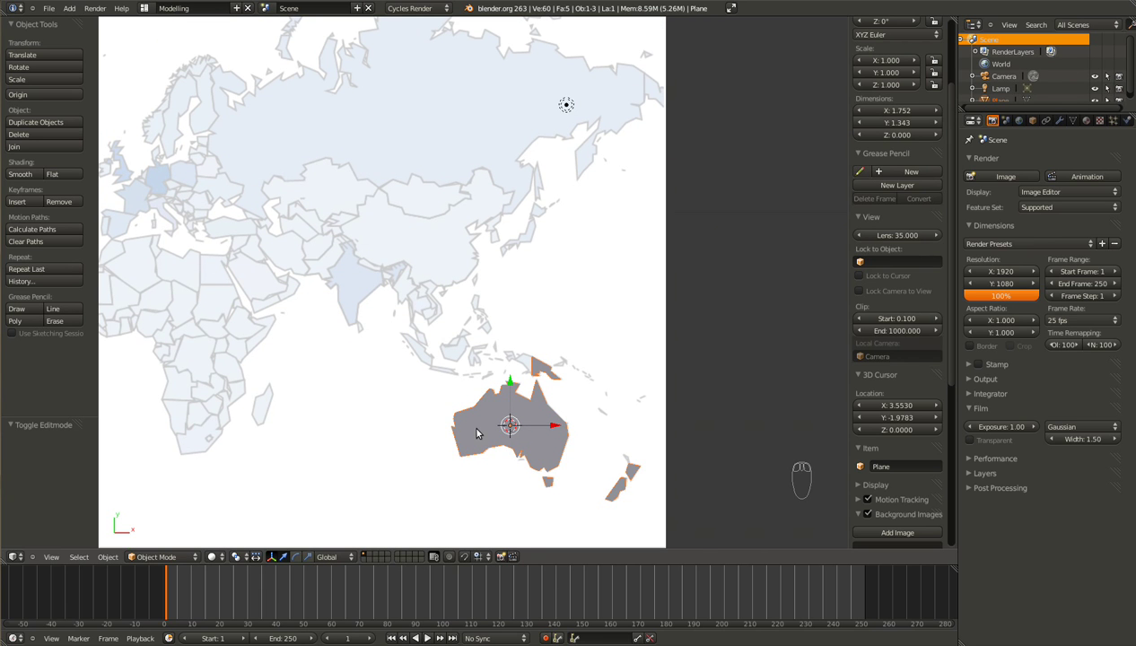
scroll(475, 430, "up", 1)
scroll(381, 356, "down", 1)
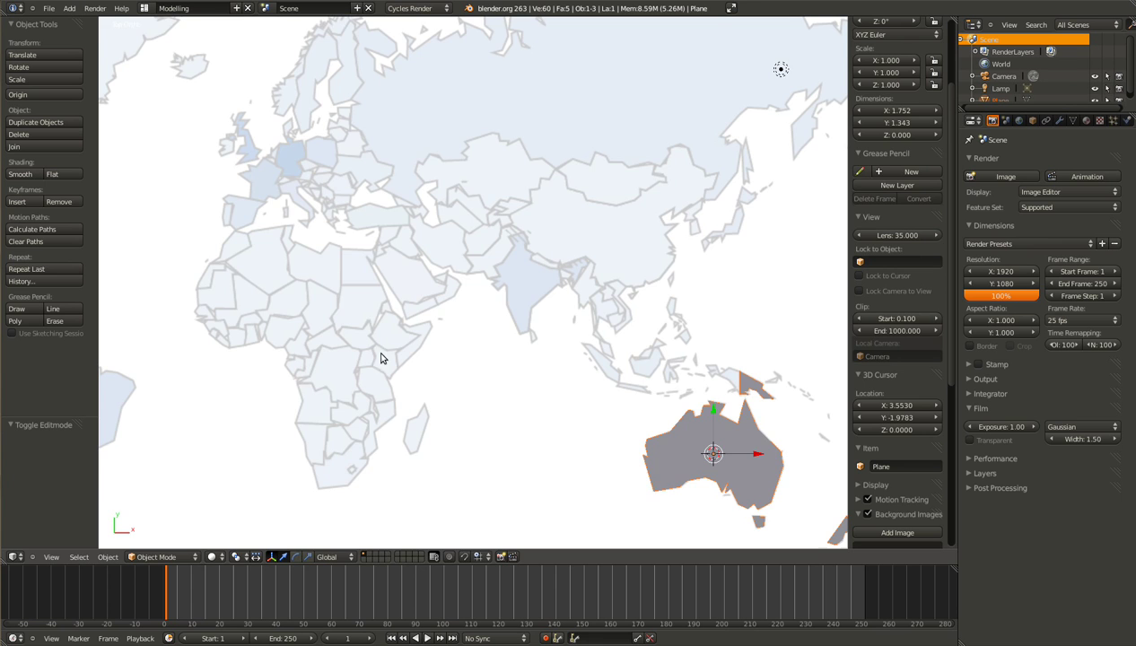
scroll(317, 324, "down", 3)
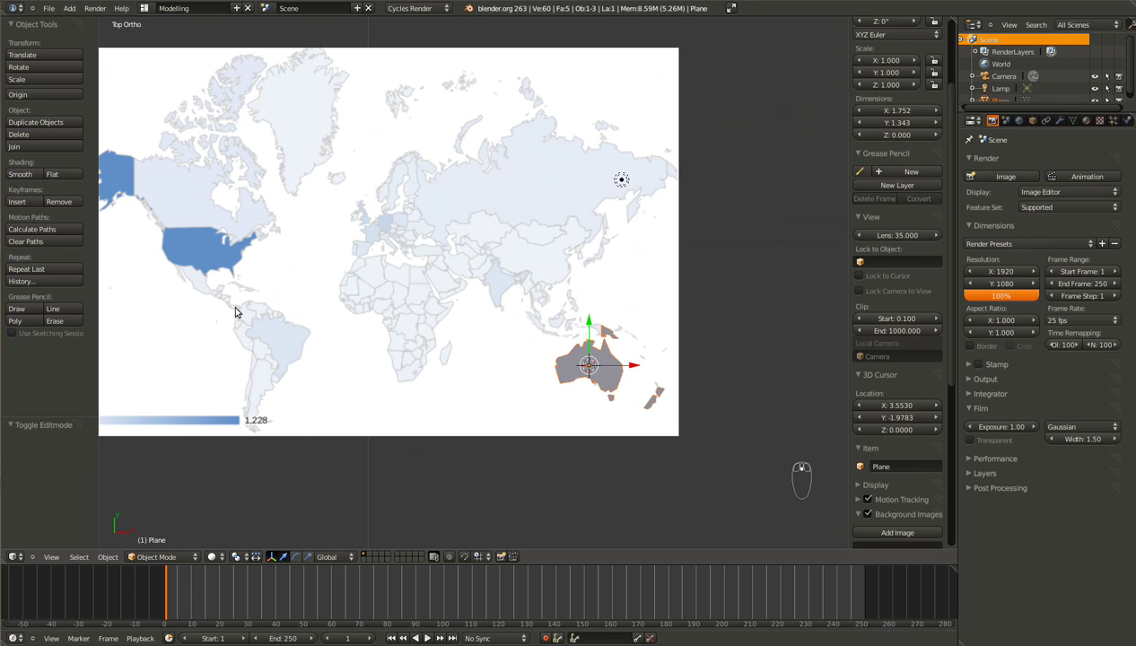
scroll(583, 411, "up", 3, "ctrl")
scroll(583, 415, "up", 2, "ctrl")
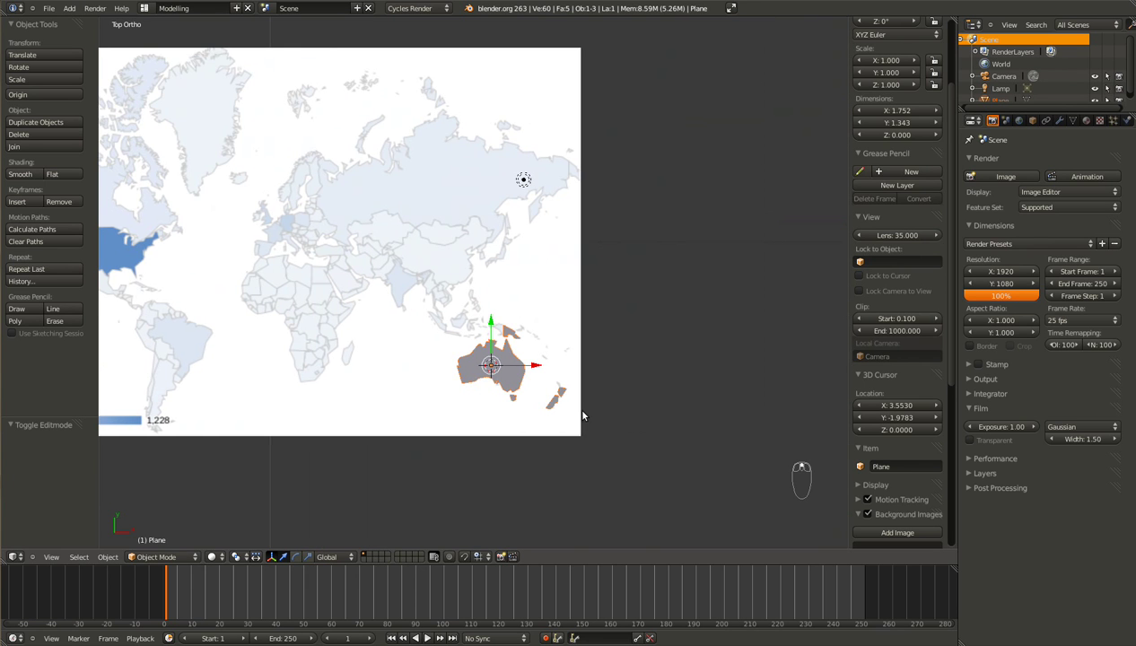
scroll(572, 408, "down", 2, "shift")
scroll(570, 408, "up", 4)
scroll(571, 408, "up", 6, "ctrl")
scroll(524, 399, "up", 4)
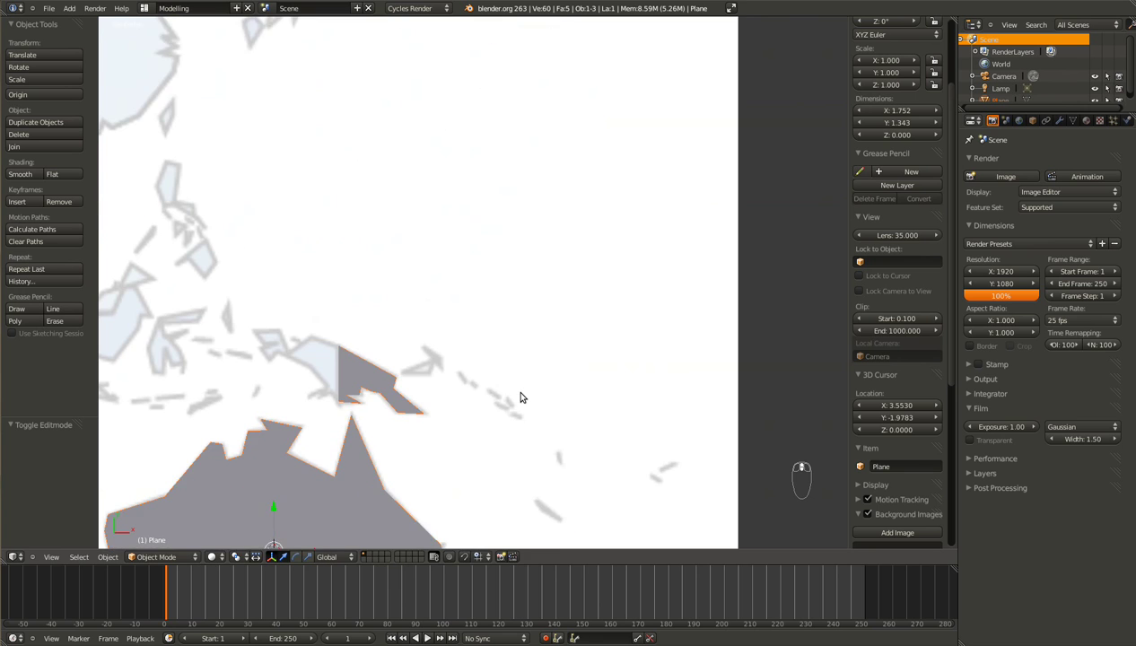
scroll(522, 398, "down", 1, "shift")
scroll(521, 398, "up", 2, "ctrl")
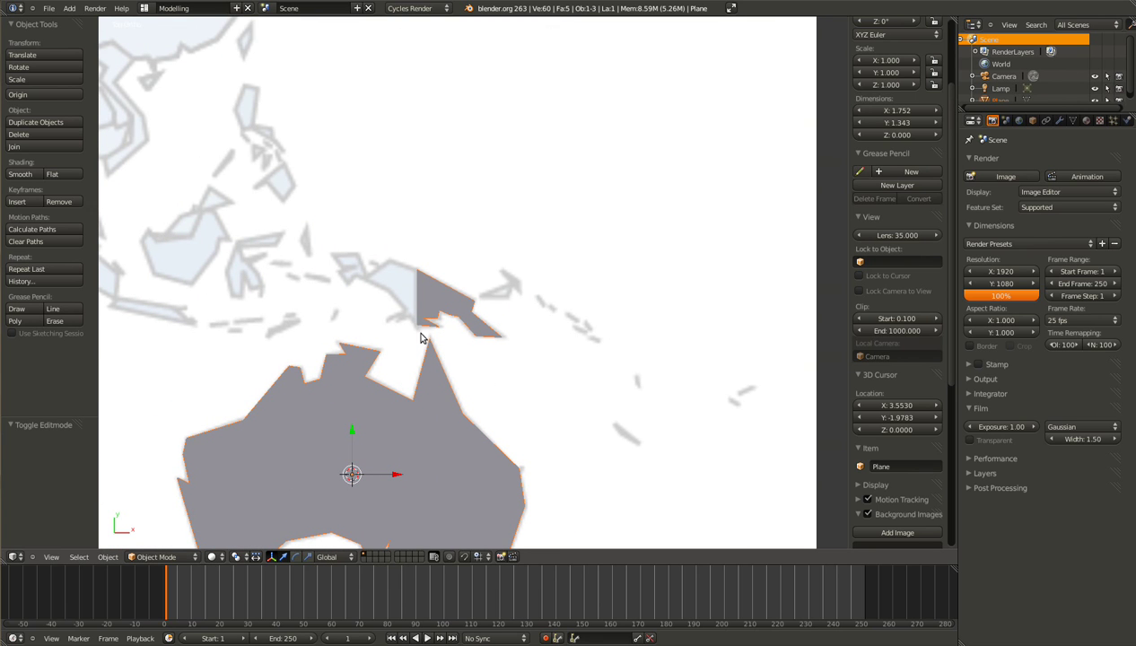
Duplicate the two vertices of Papua New Guinea's straight western border in place and separate the copied edge into its own object.
key("Tab")
right_click(418, 323)
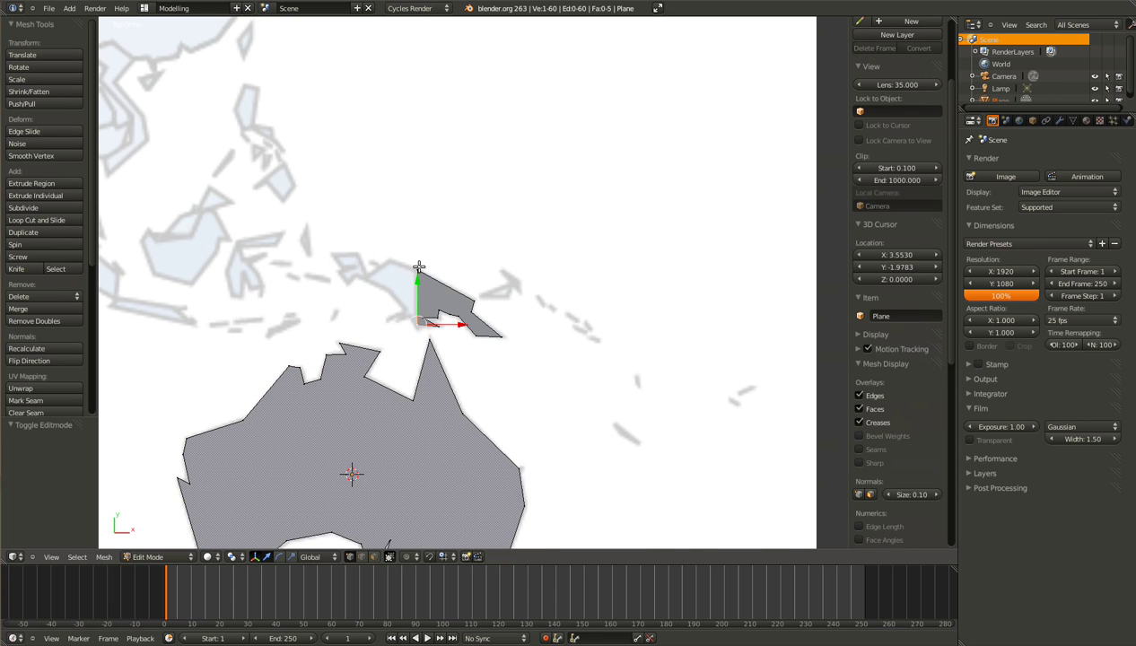
right_click(418, 267, "shift")
scroll(413, 453, "down", 1)
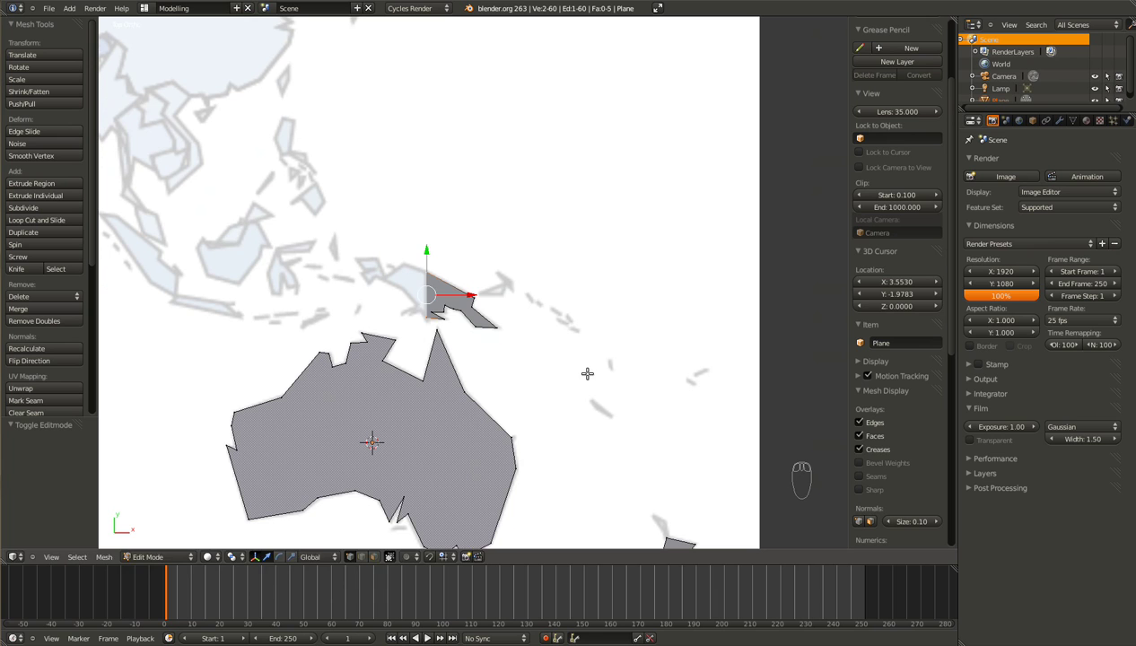
key("shift+d")
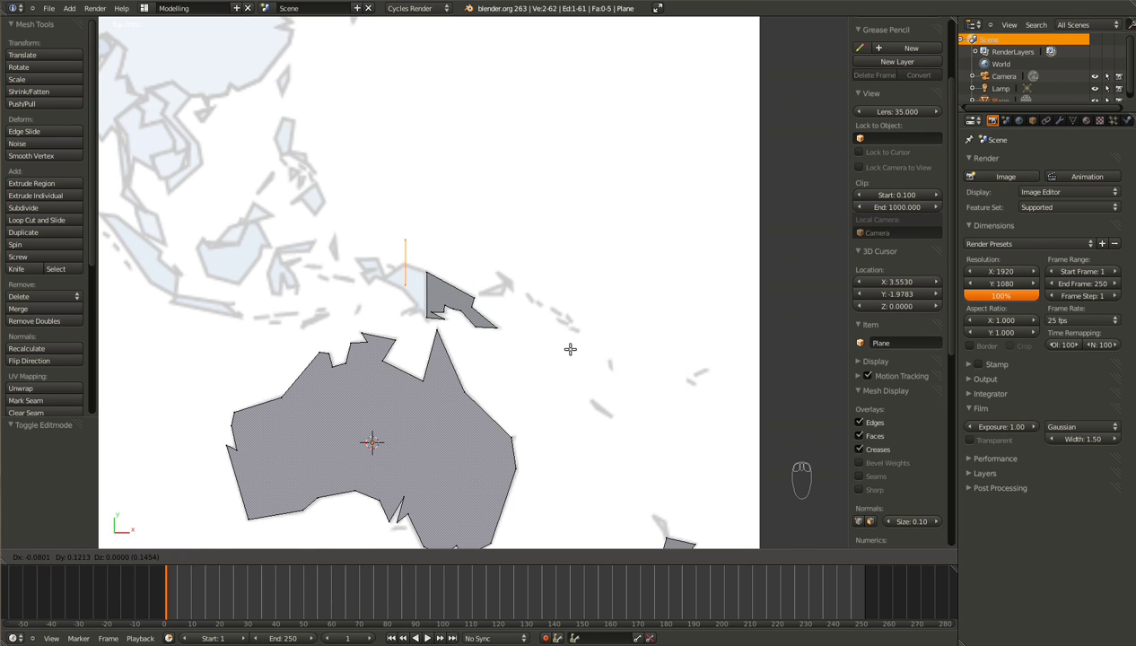
left_click(571, 348)
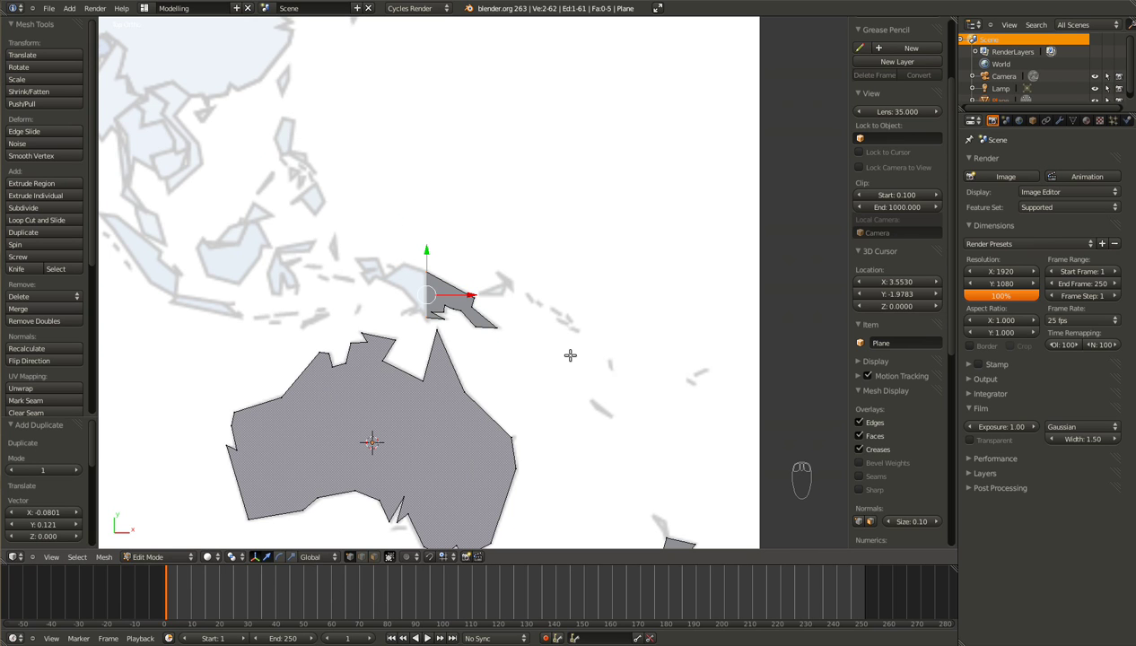
key("x")
left_click(571, 355)
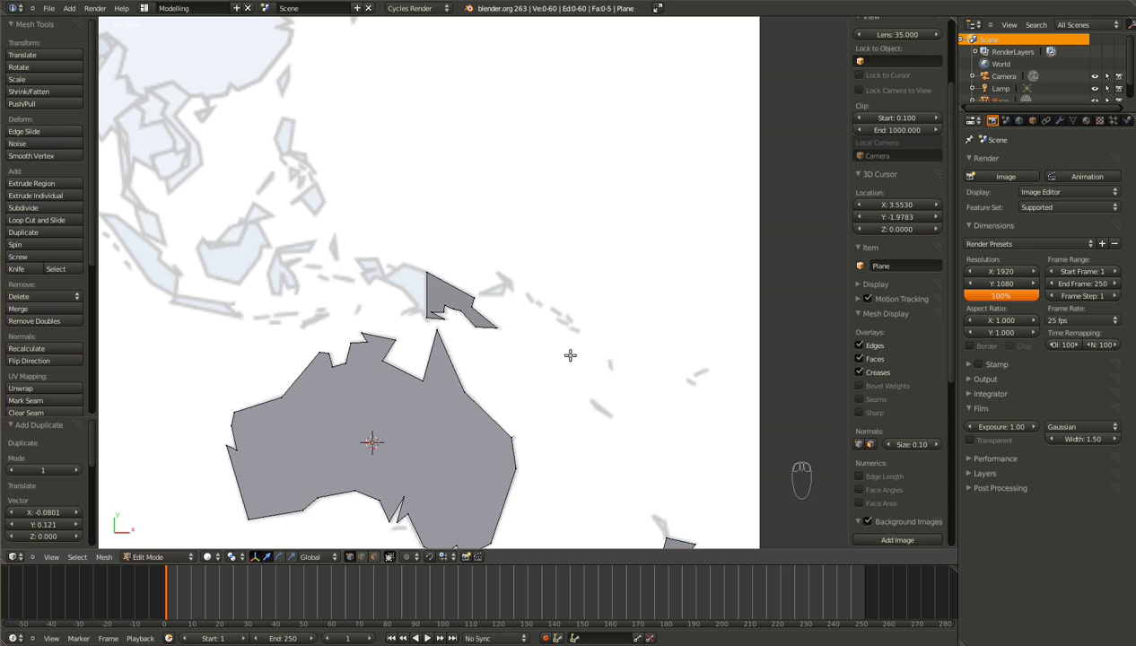
Edit the separated border edge and extrude its upper vertex westward around the coast of New Guinea's western half.
key("Tab")
right_click(424, 292)
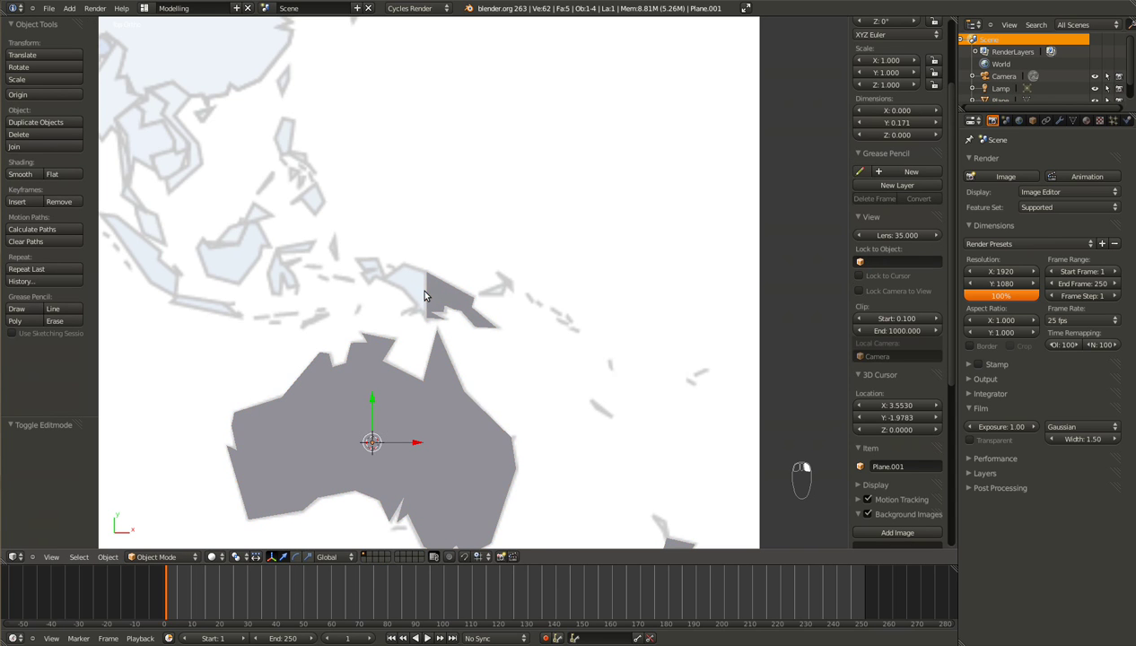
key("KP_Decimal")
key("Tab")
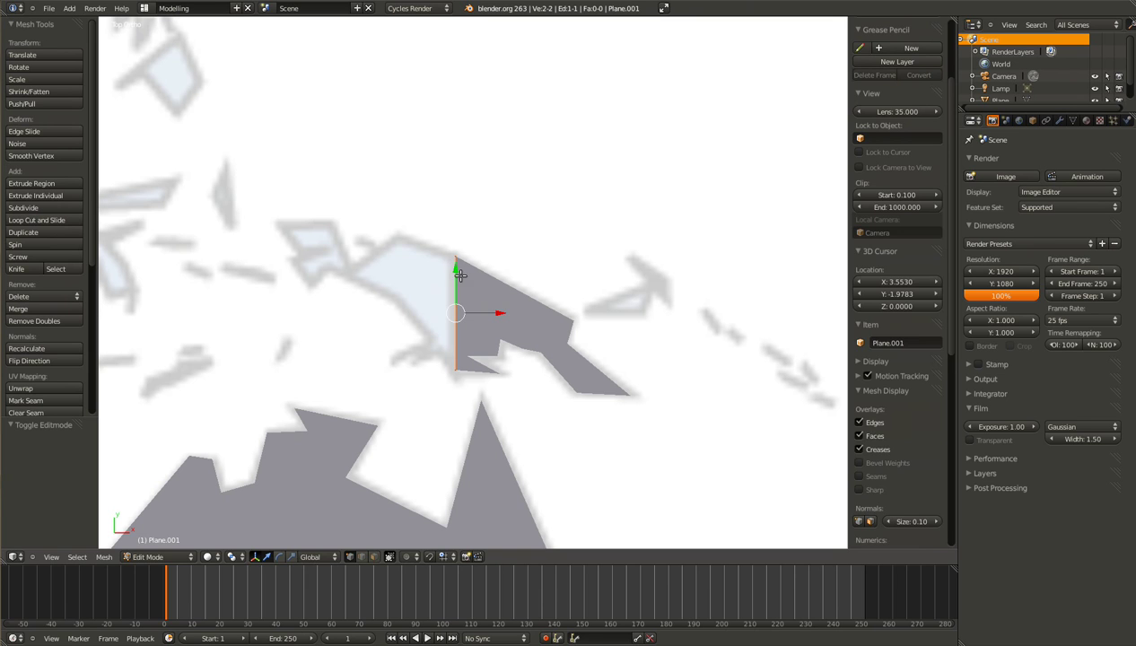
right_click(453, 258)
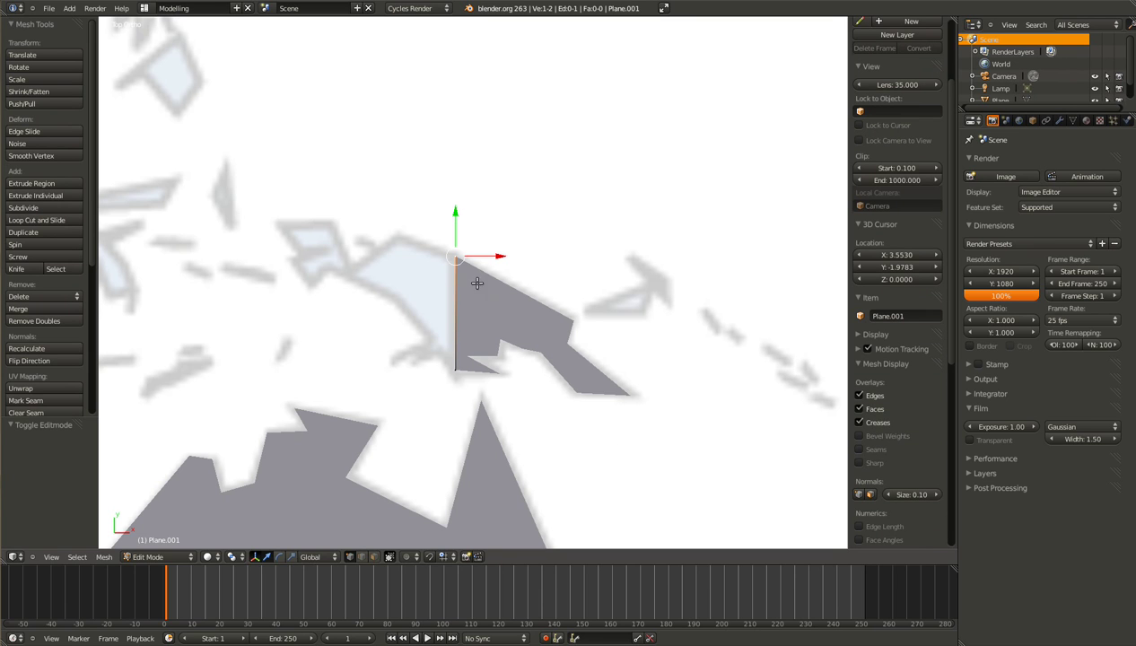
key("e")
left_click(566, 377)
key("e")
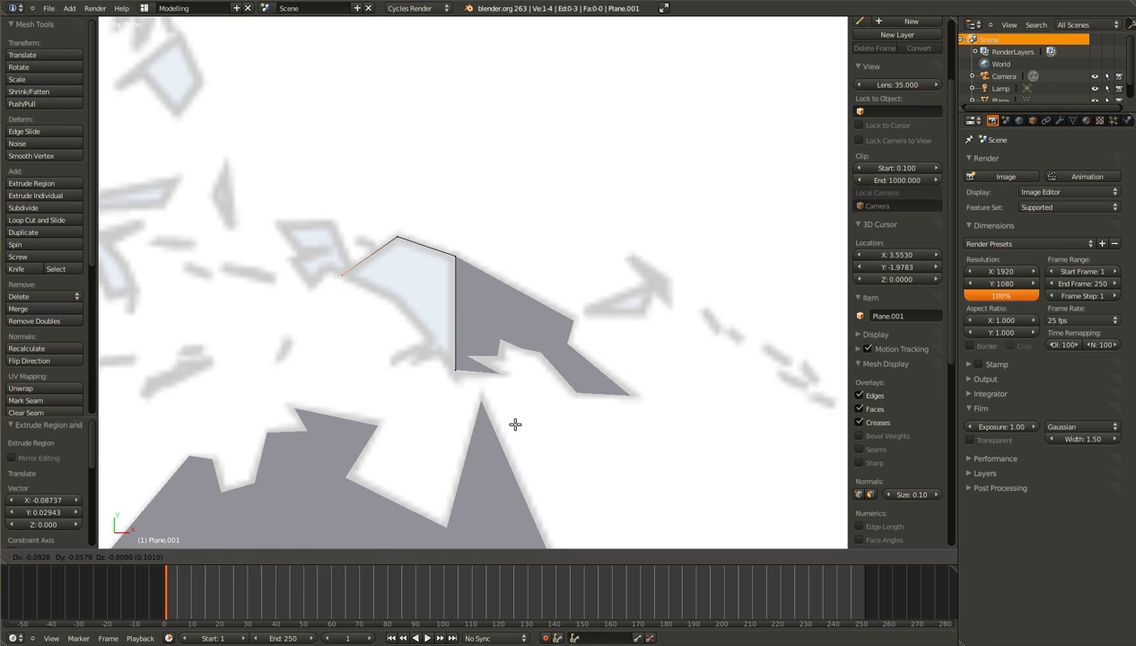
left_click(515, 425)
key("e")
left_click(581, 452)
key("e")
left_click(613, 492)
Select the whole outline of western New Guinea, fill it with a face, and return to Object Mode.
key("a")
key("f")
scroll(529, 463, "down", 6)
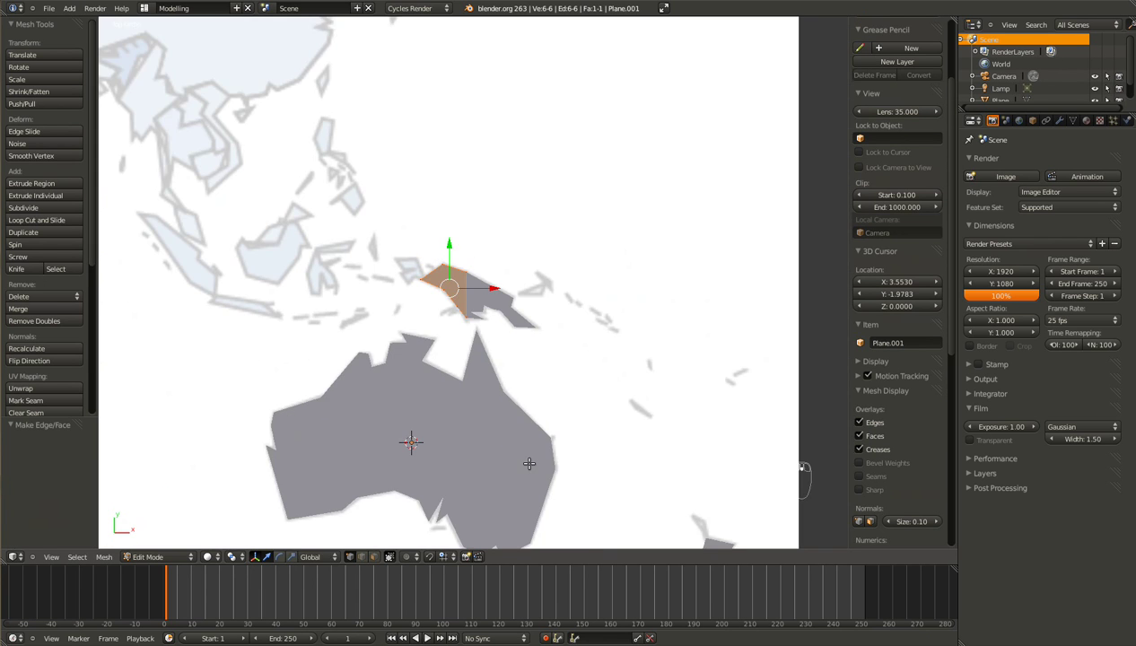
scroll(529, 463, "up", 2)
key("Tab")
Examine the seam between the two New Guinea halves and the untraced countries across the rest of the world map.
scroll(527, 466, "up", 4)
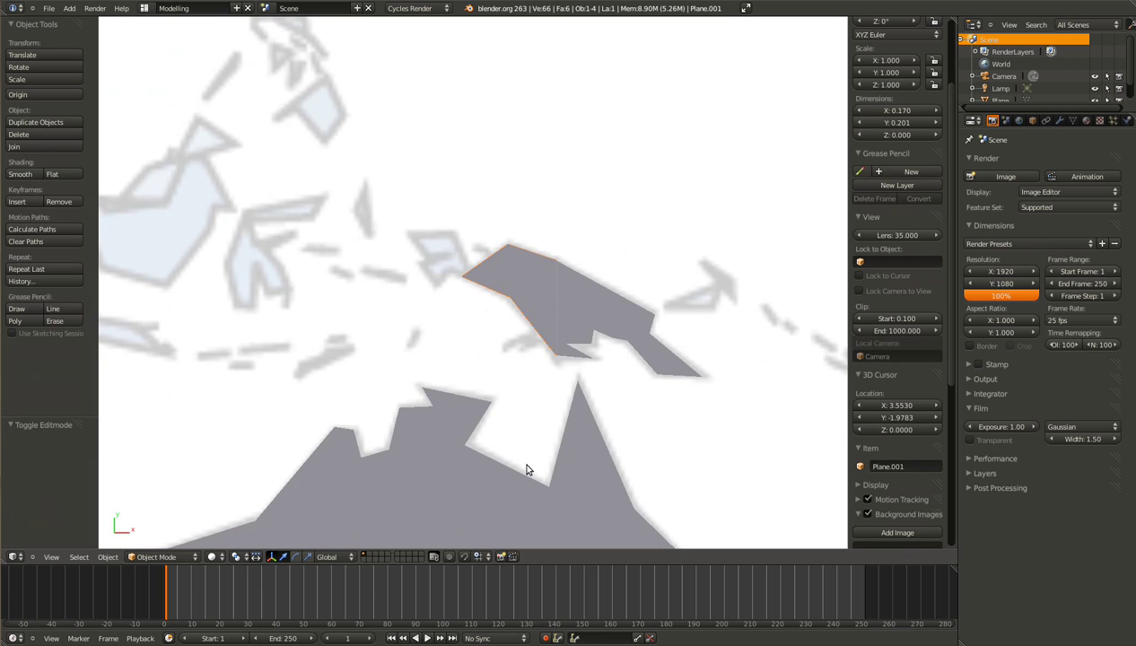
scroll(528, 469, "down", 3)
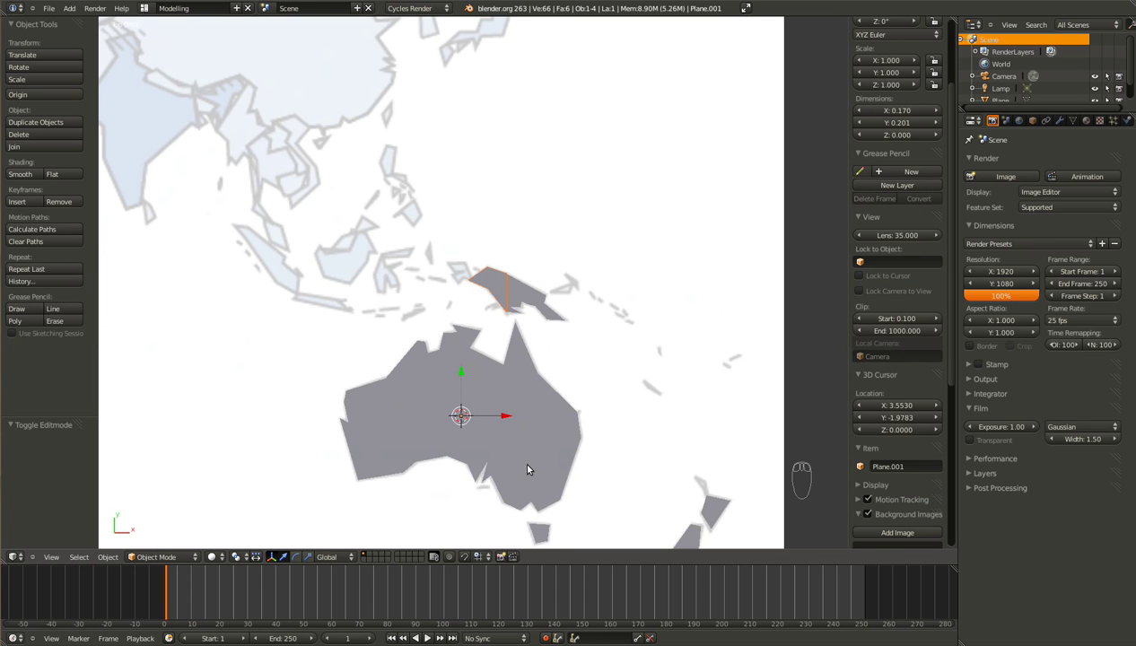
scroll(527, 470, "down", 4)
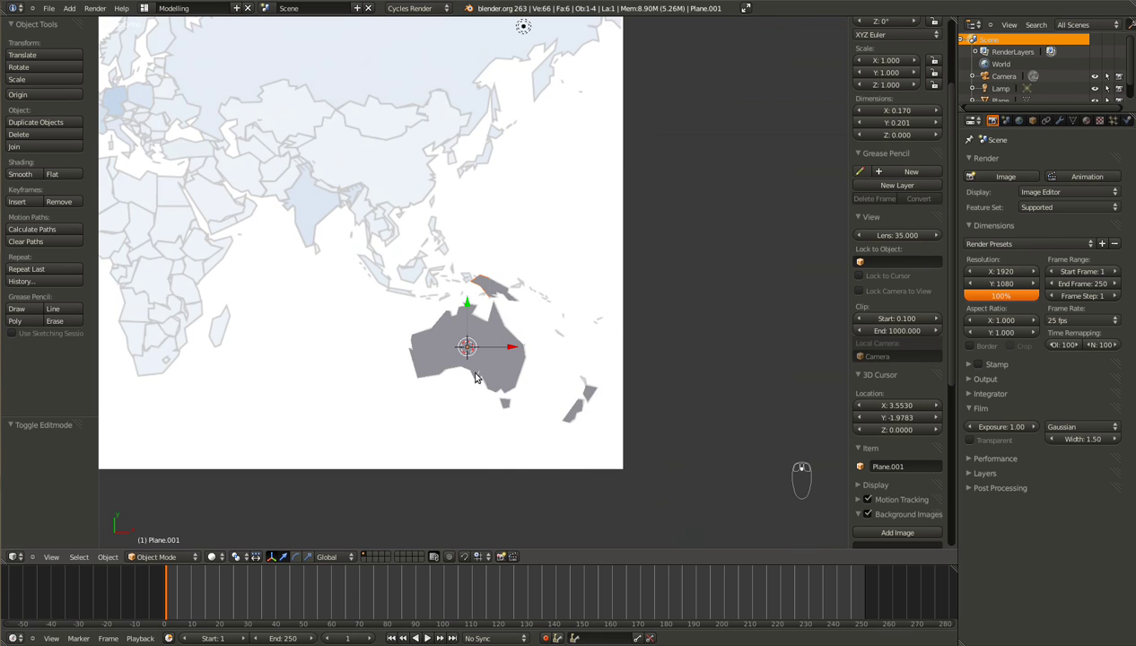
scroll(486, 401, "down", 2)
scroll(480, 398, "down", 2, "ctrl")
scroll(480, 397, "up", 5, "shift")
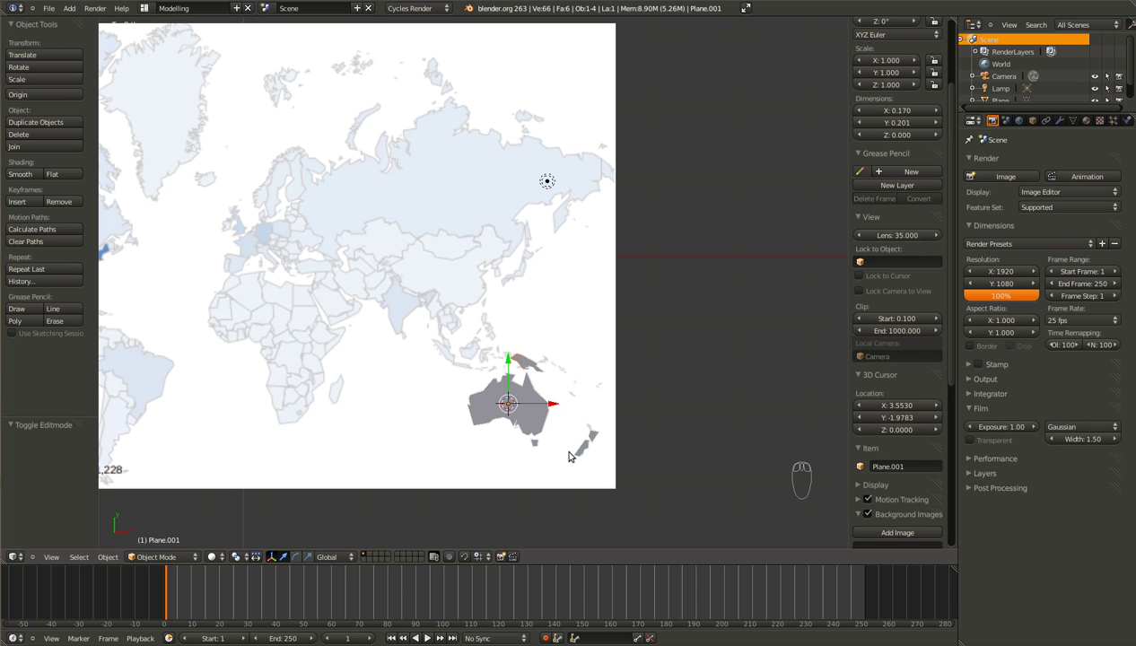
scroll(457, 466, "down", 3)
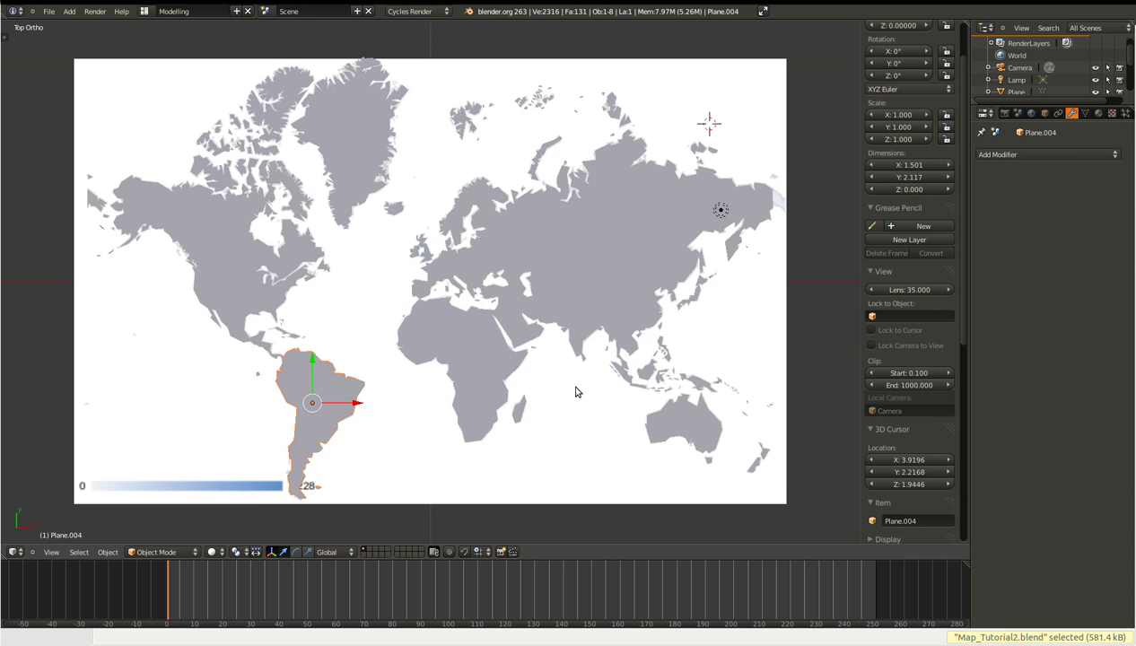
Add a Solidify modifier to the Europe and Russia mesh with a thickness of 0.001*2040.
middle_click_drag(576, 387, 558, 354)
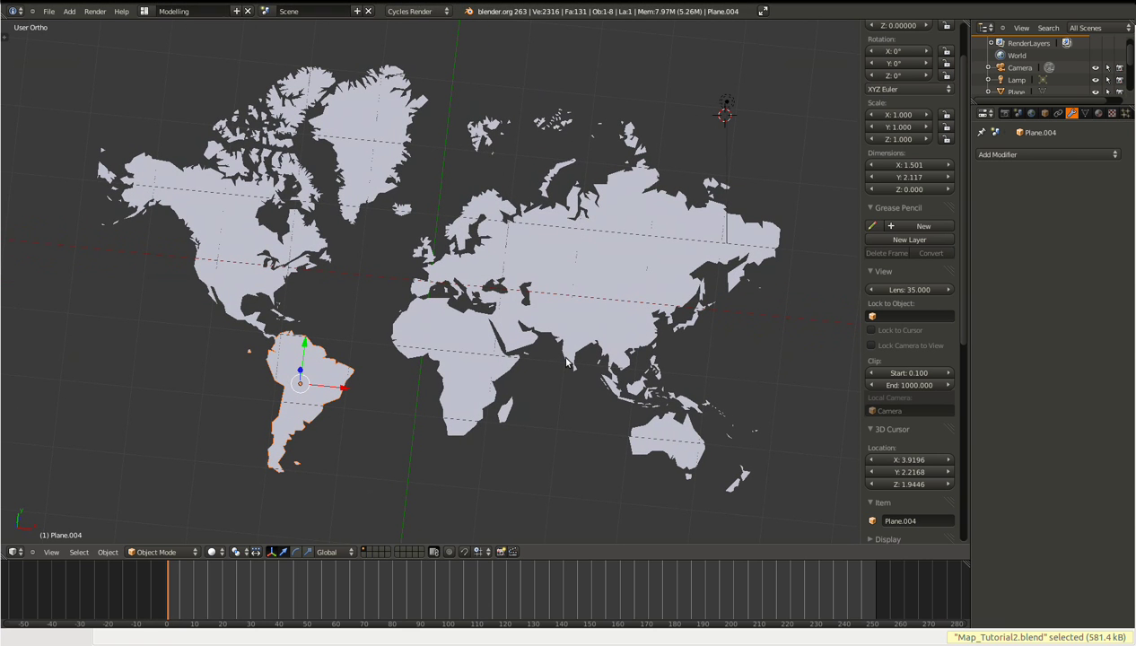
right_click(634, 259)
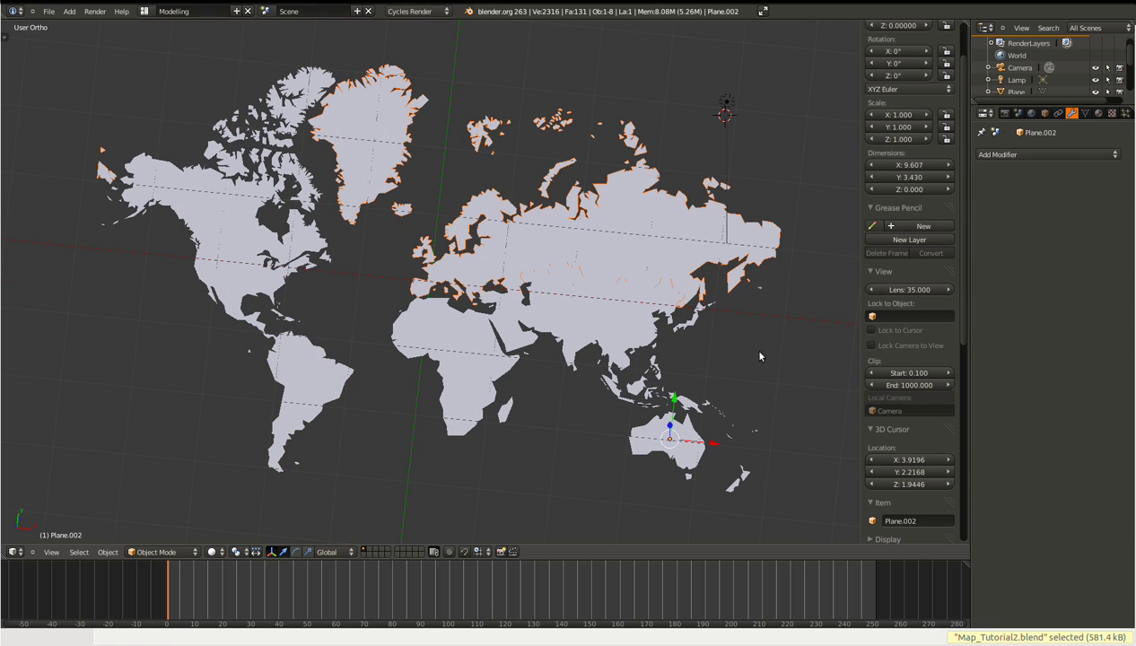
middle_click_drag(567, 363, 565, 338)
left_click(1053, 155)
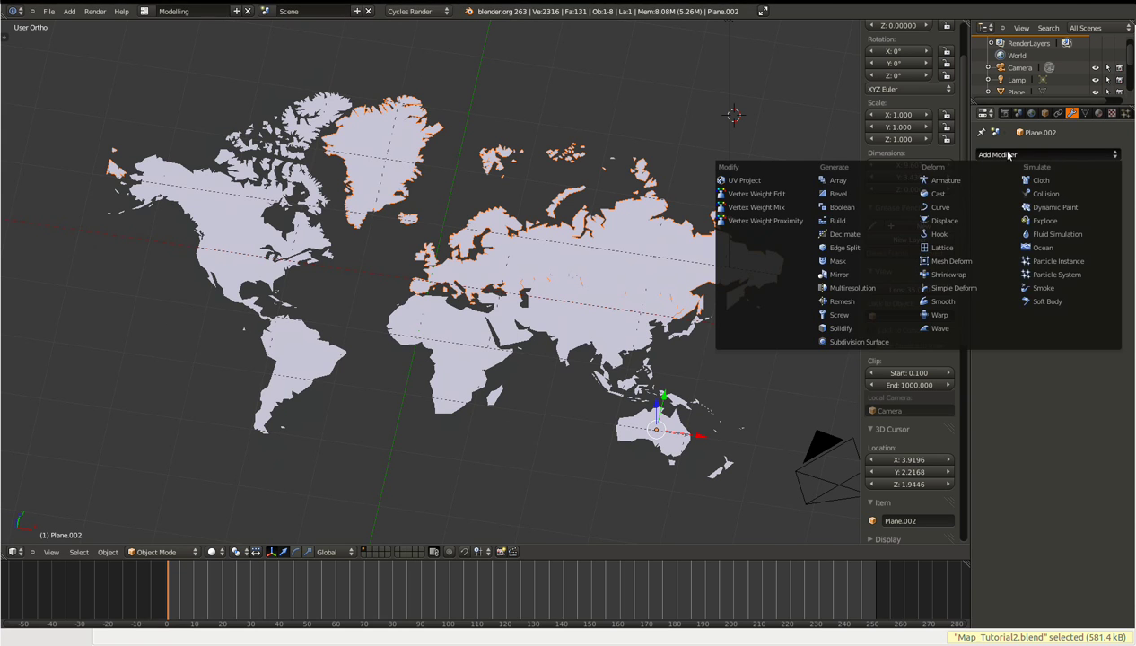
left_click(877, 326)
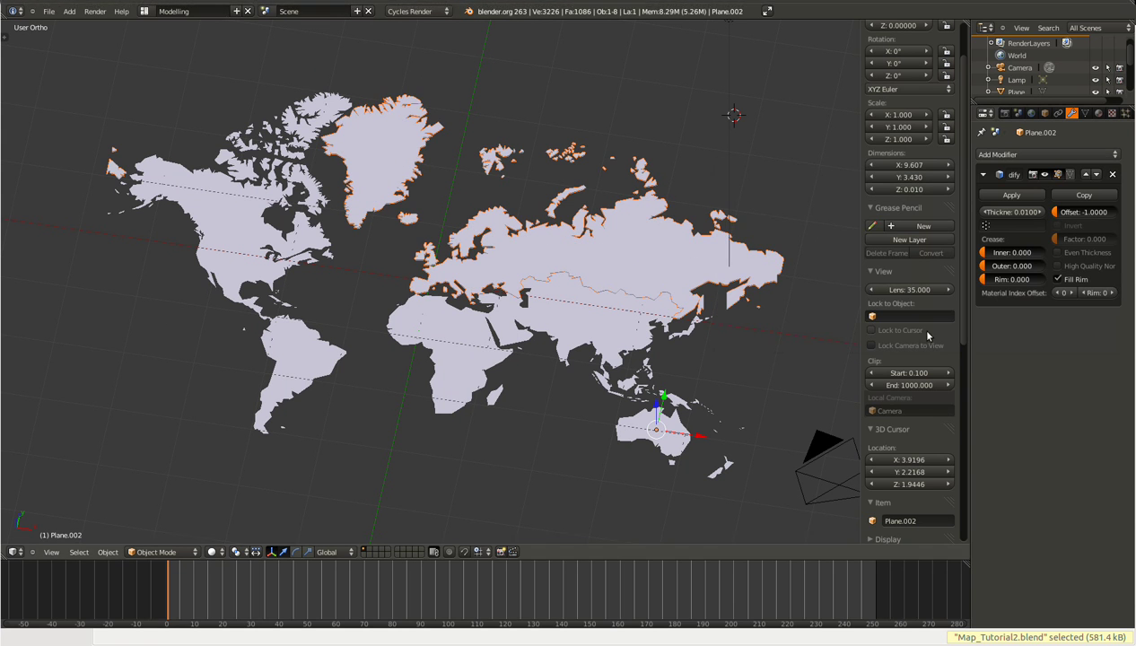
left_click(1012, 212)
type("0")
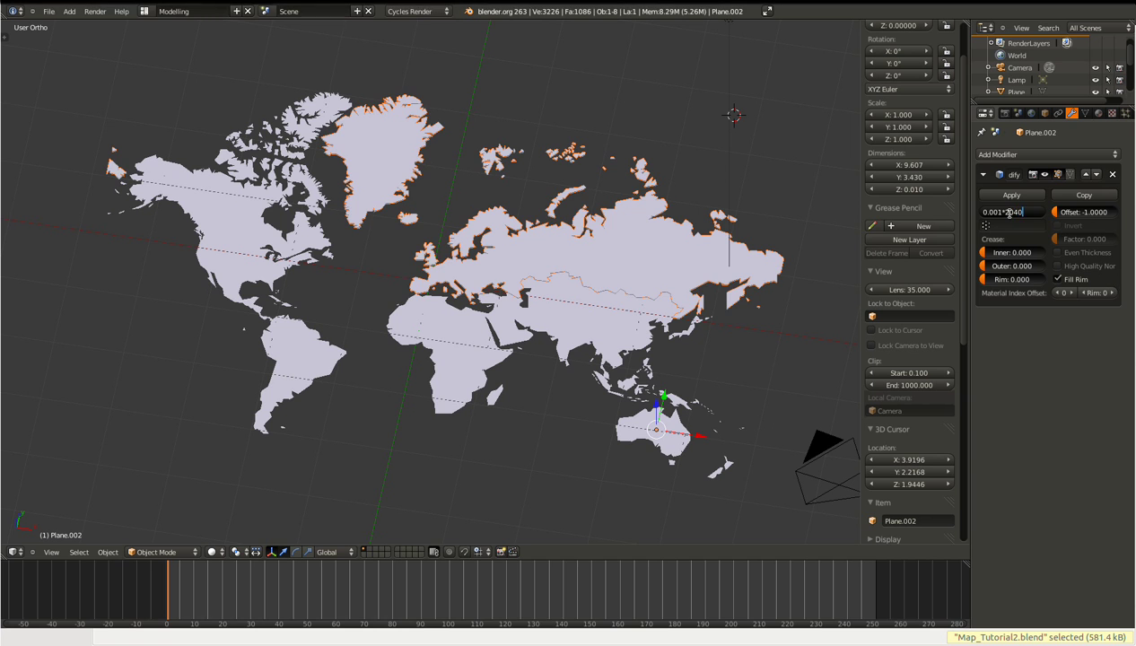
type(".001*2040")
key("Return")
Add a Solidify modifier to the Asia mesh with a thickness of 0.001*496.
right_click(659, 334)
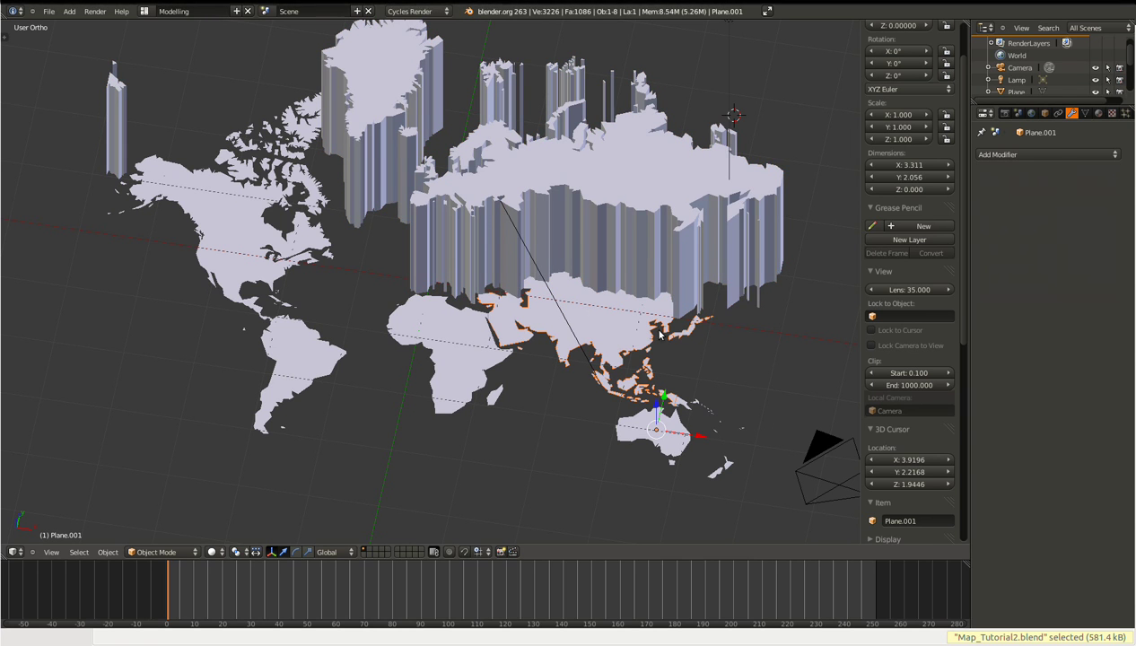
left_click(1016, 154)
left_click(866, 326)
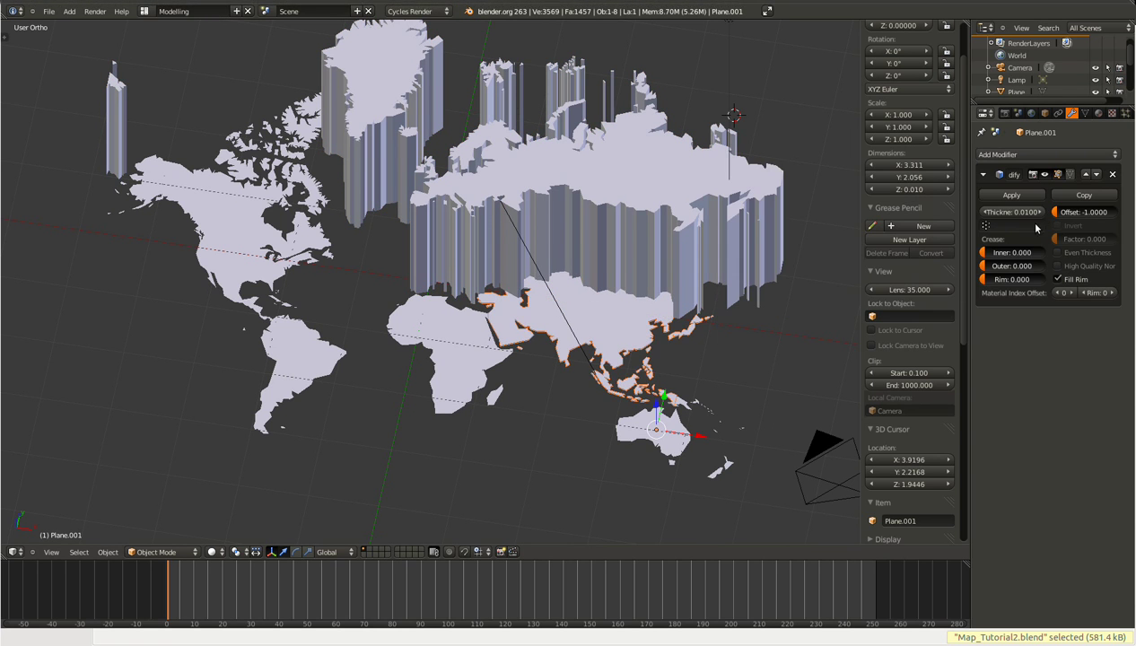
left_click(1010, 212)
type("0.001*")
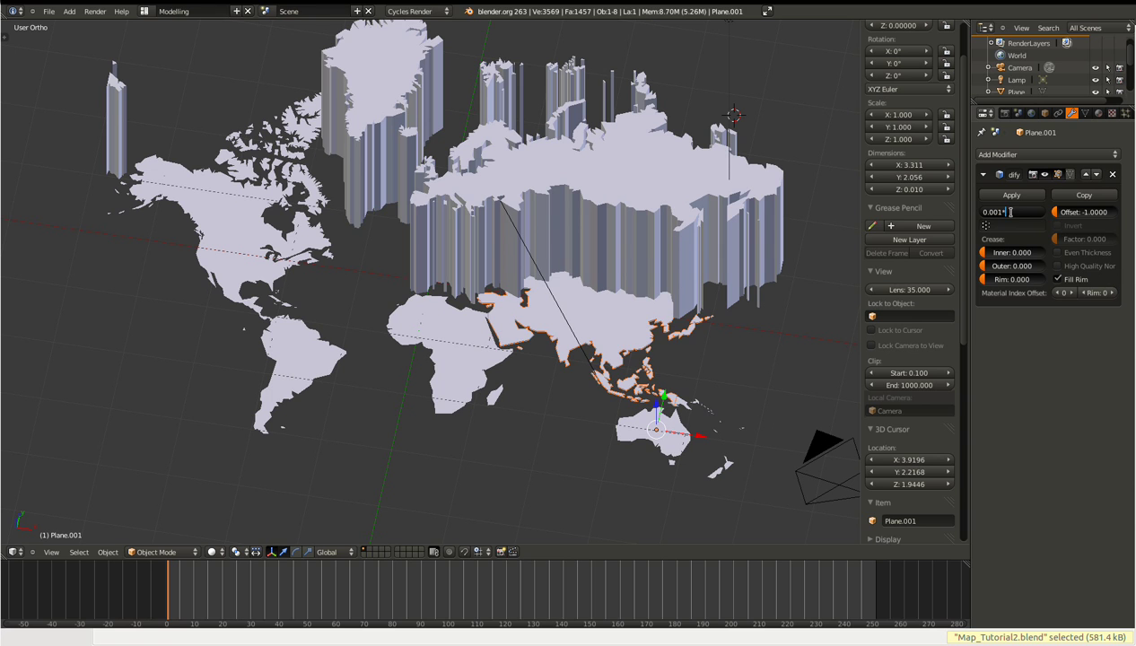
type("496")
key("Return")
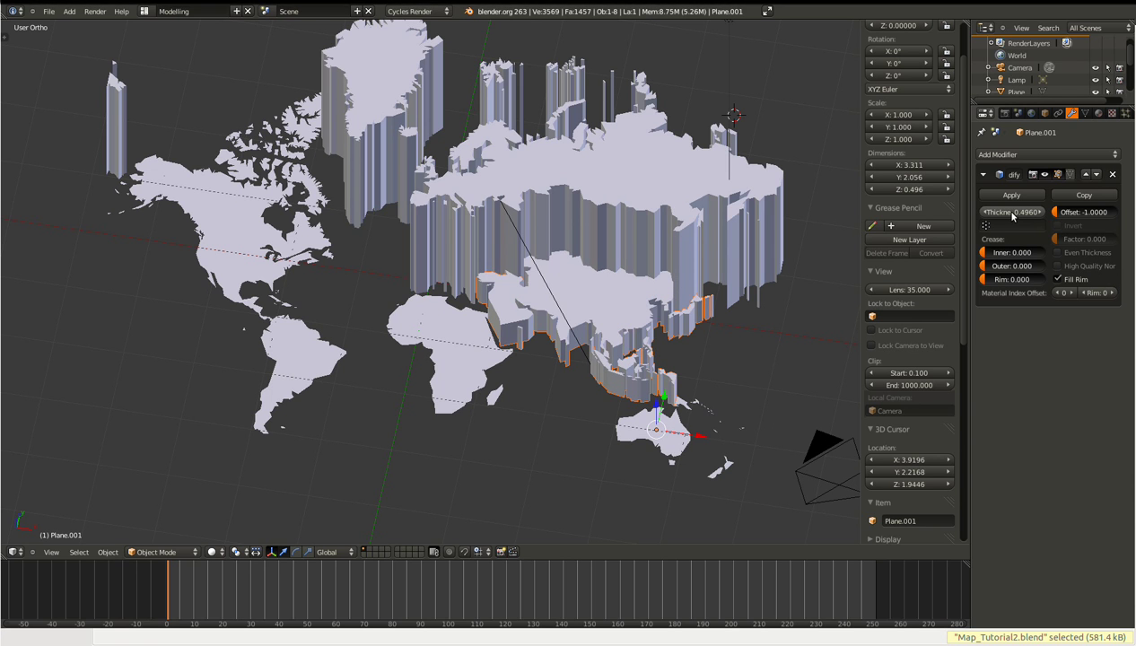
Add a Solidify modifier to the Africa mesh with a thickness of 0.001*99.
right_click(443, 377)
left_click(1023, 157)
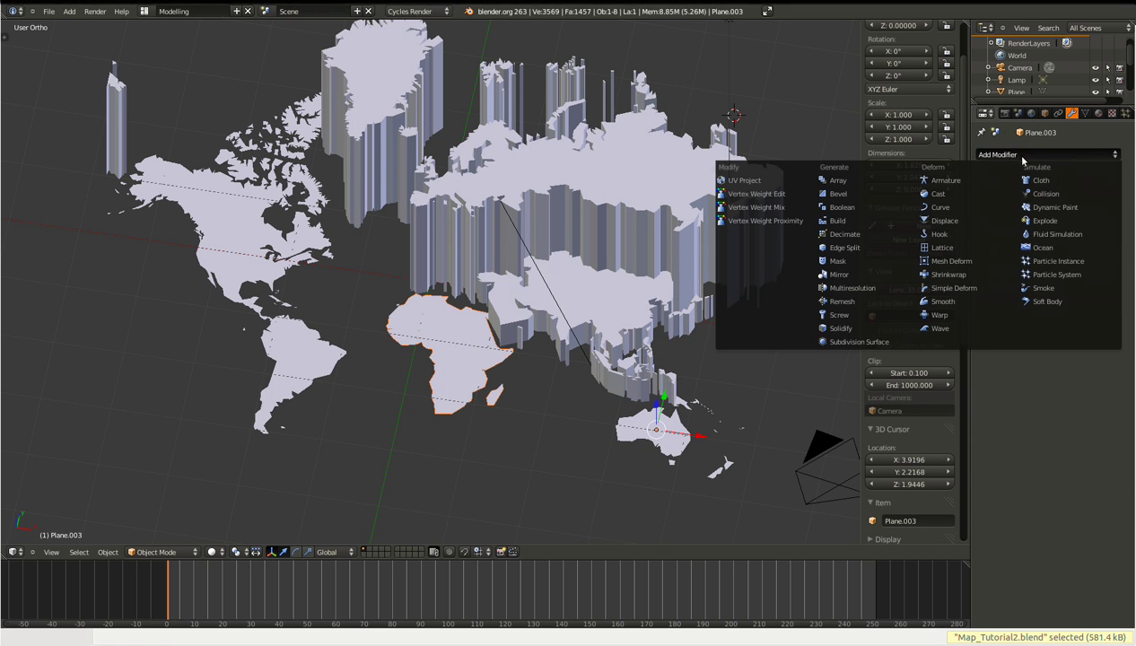
left_click(844, 328)
left_click(1008, 213)
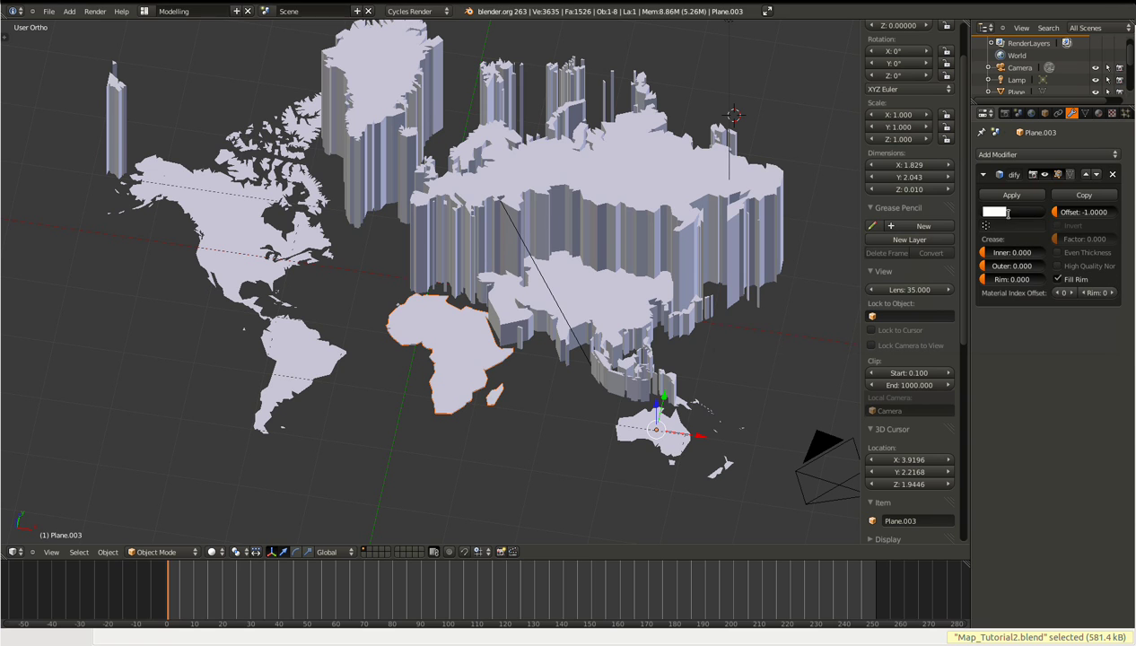
type("0.001*99")
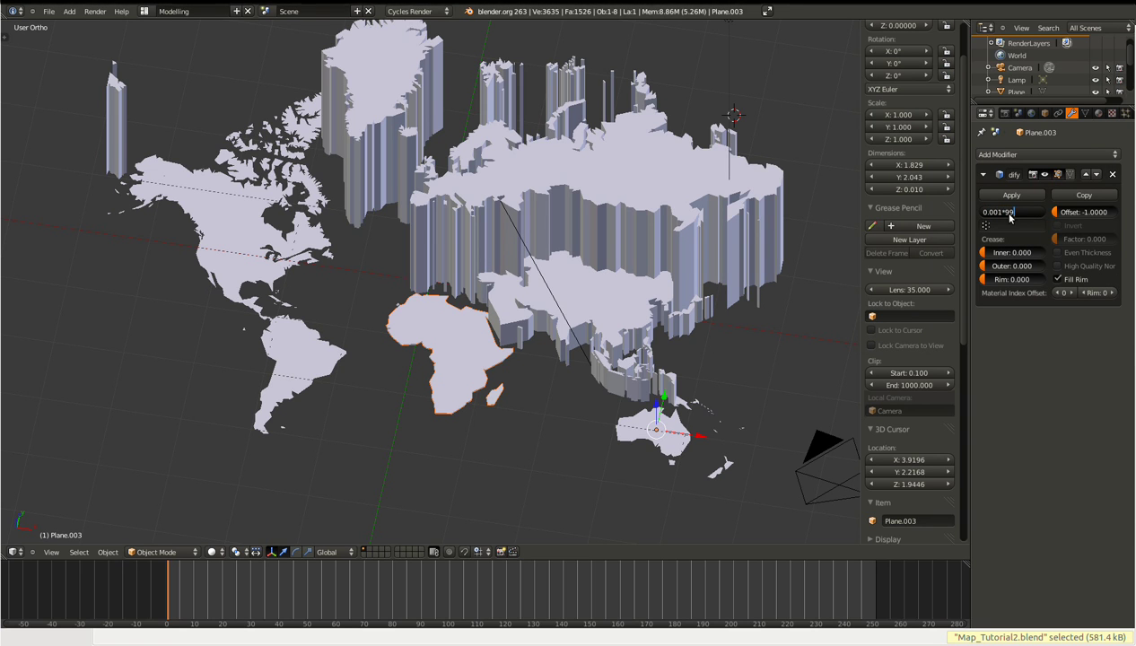
key("Return")
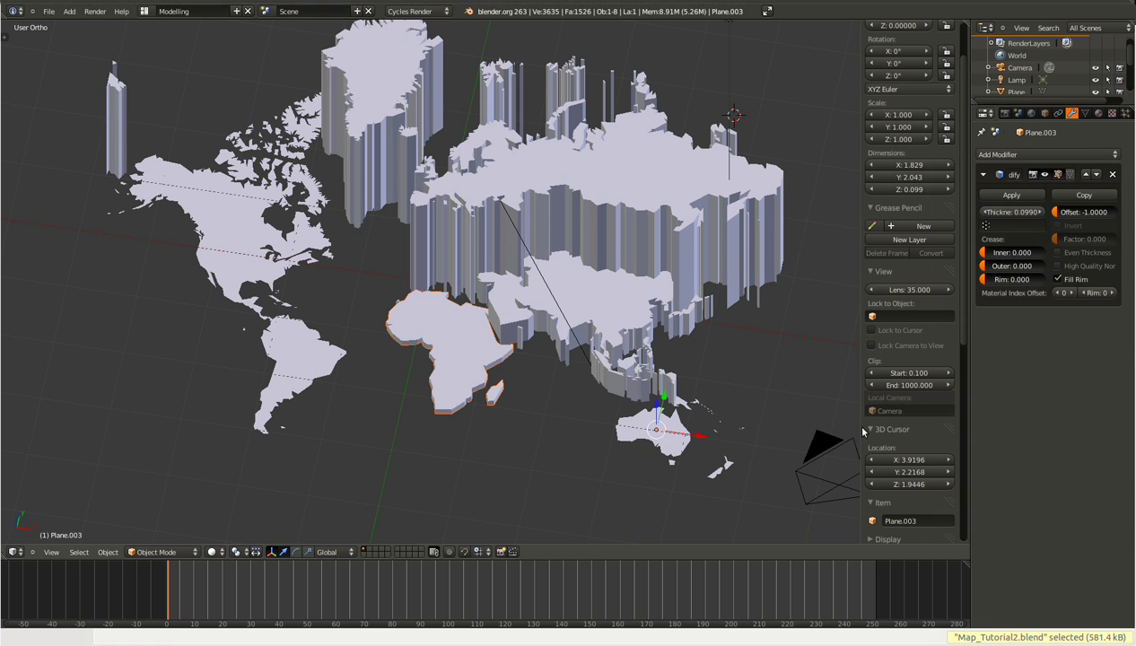
Add a Solidify modifier to the Australia and Oceania mesh with a thickness of 0.001*181.
right_click(668, 459)
left_click(1041, 155)
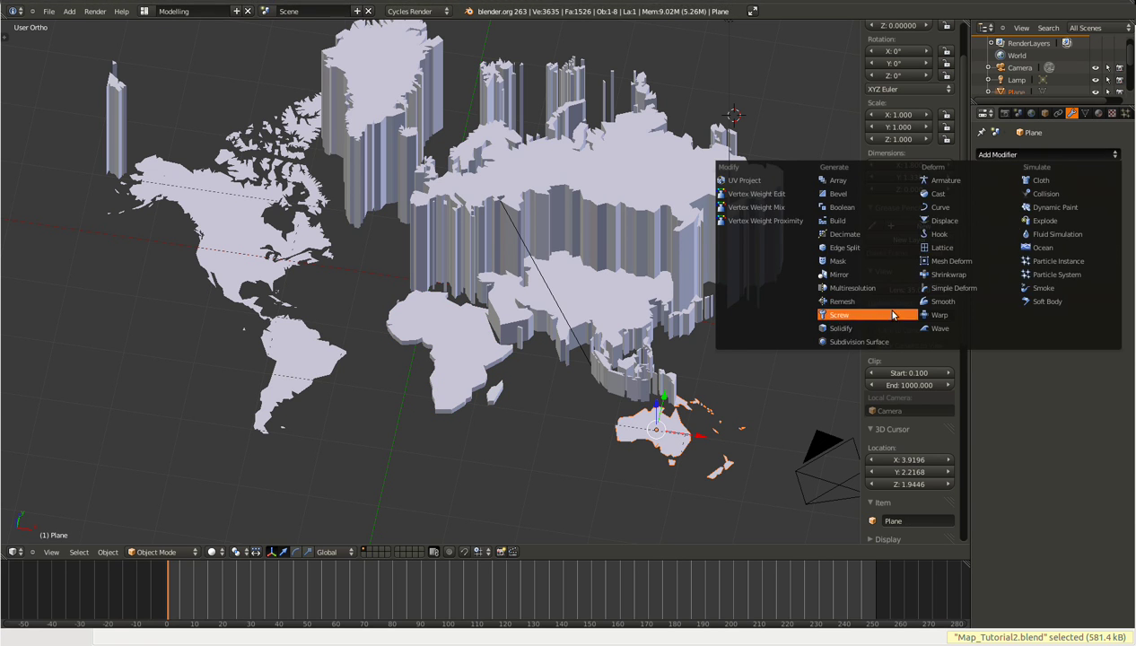
left_click(863, 329)
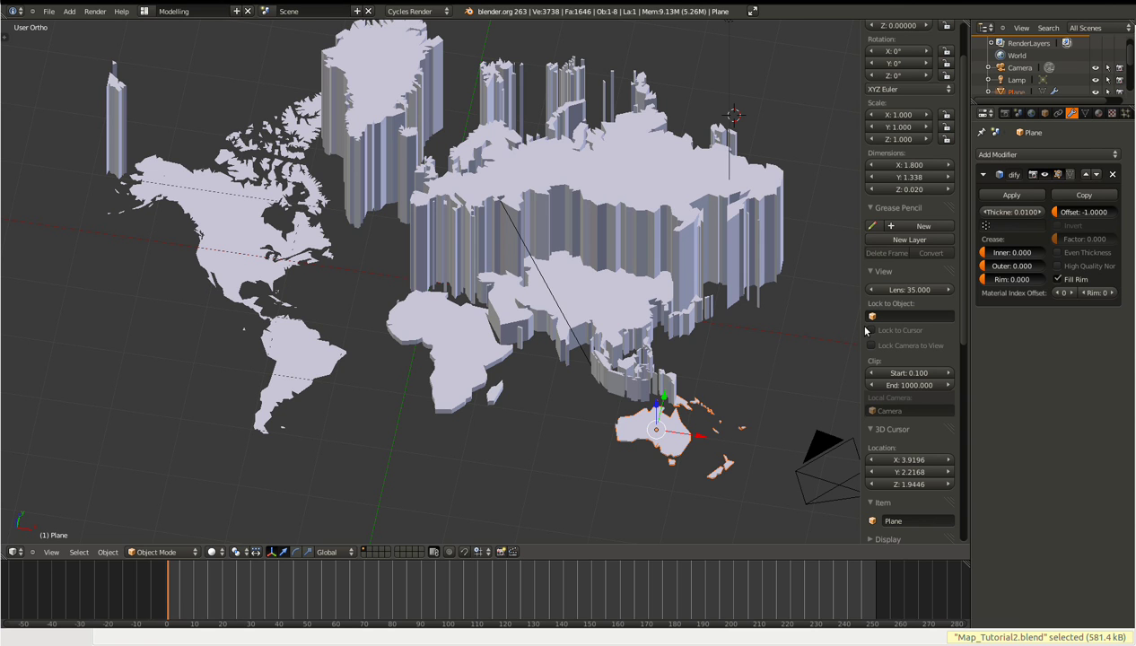
double_click(1012, 212)
key("BackSpace")
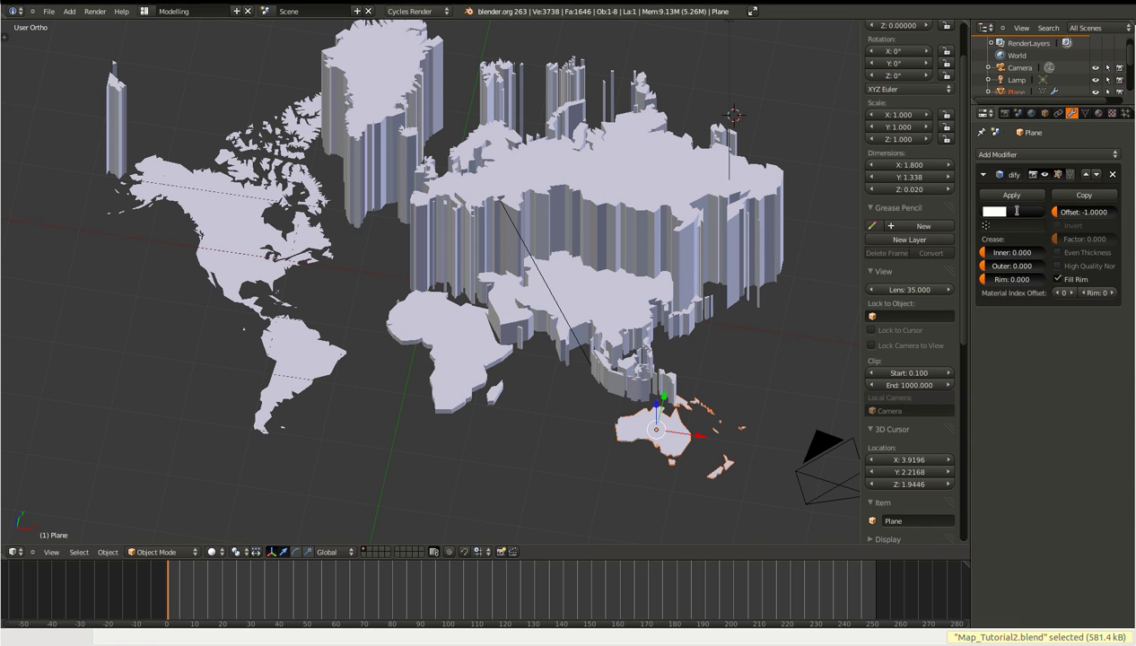
type("0.001*")
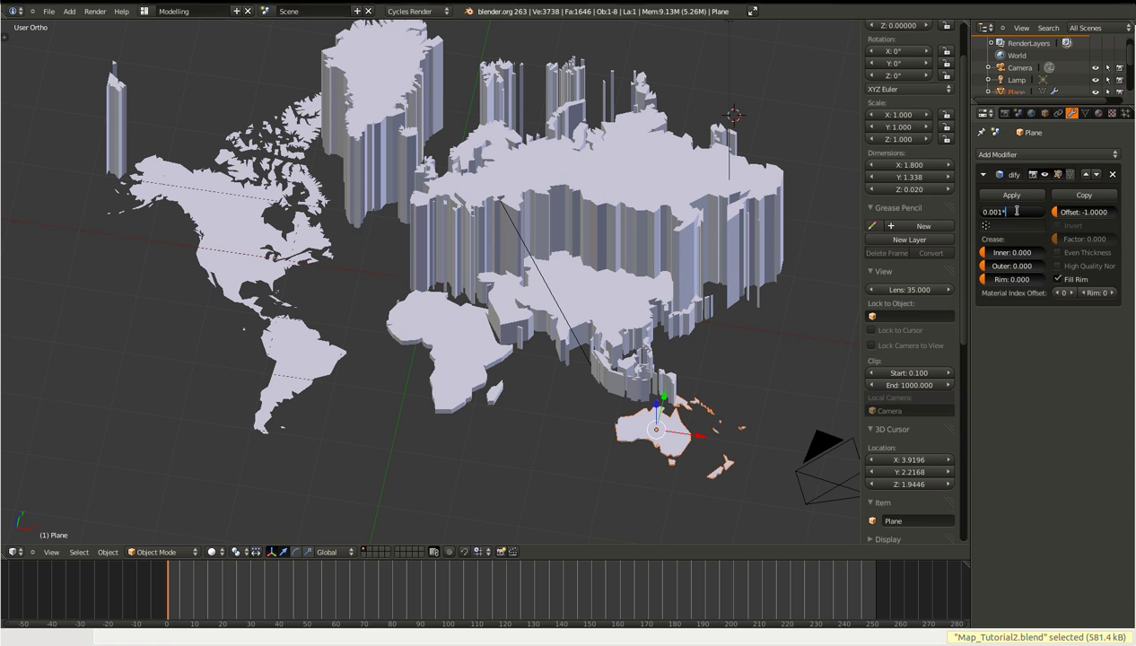
type("181")
key("Return")
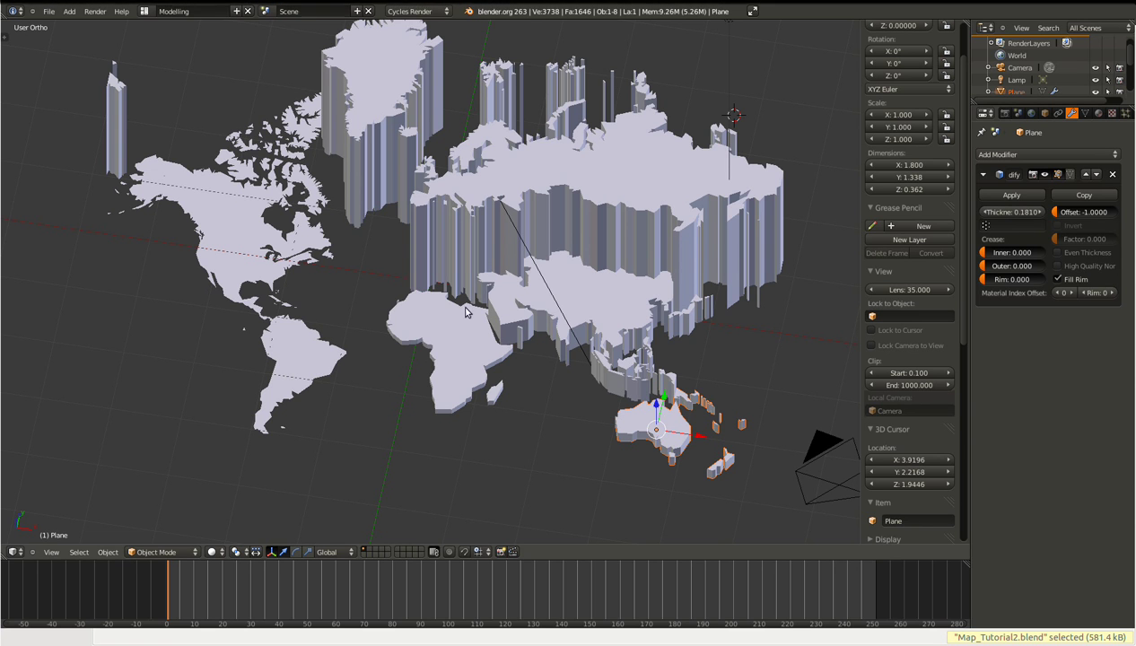
Add a Solidify modifier to the South America mesh with a thickness of 0.001*243.
right_click(308, 370)
left_click(1020, 154)
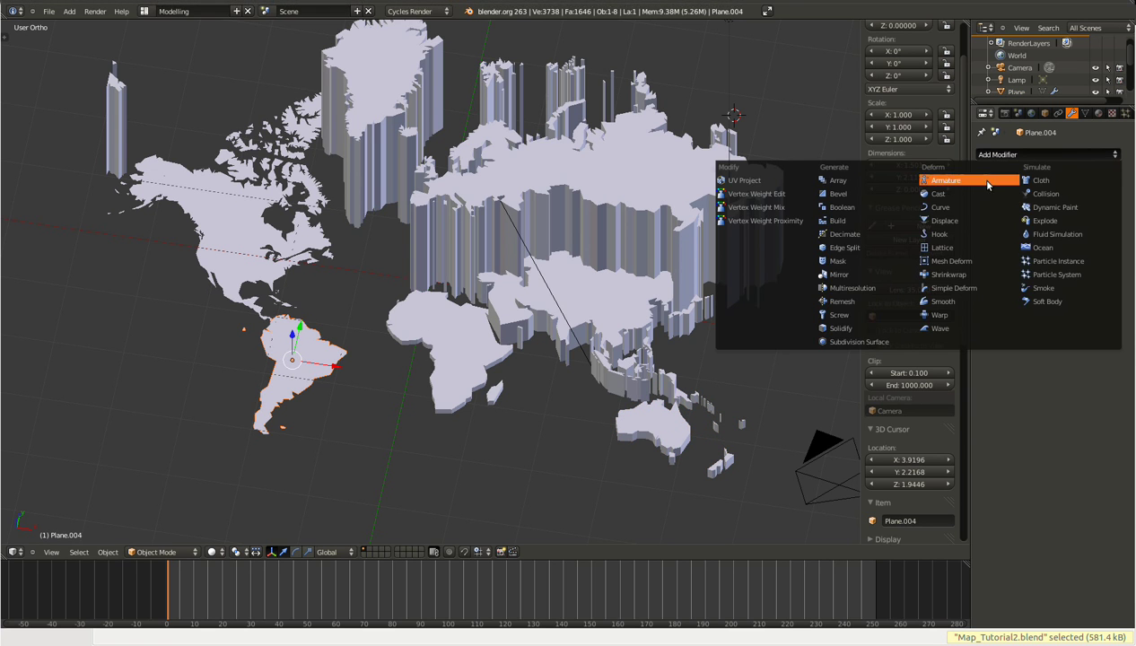
left_click(841, 328)
left_click(1018, 212)
type("0.001*24")
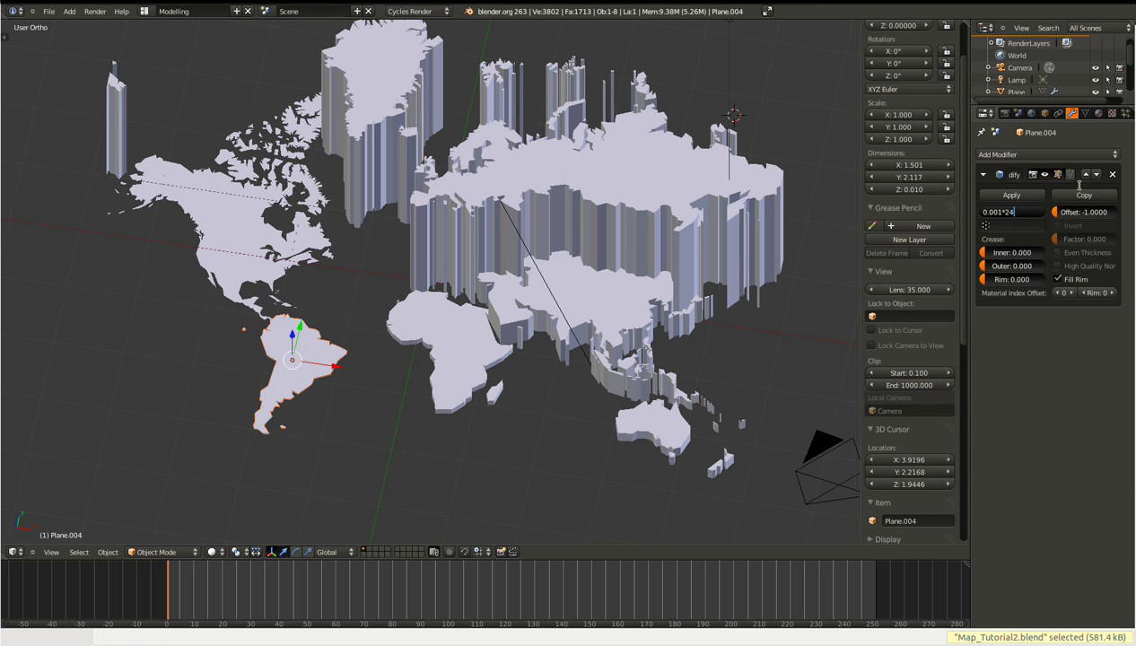
type("3")
key("Return")
Add a Solidify modifier to the North America mesh with a thickness of 0.001*1424.
right_click(249, 289)
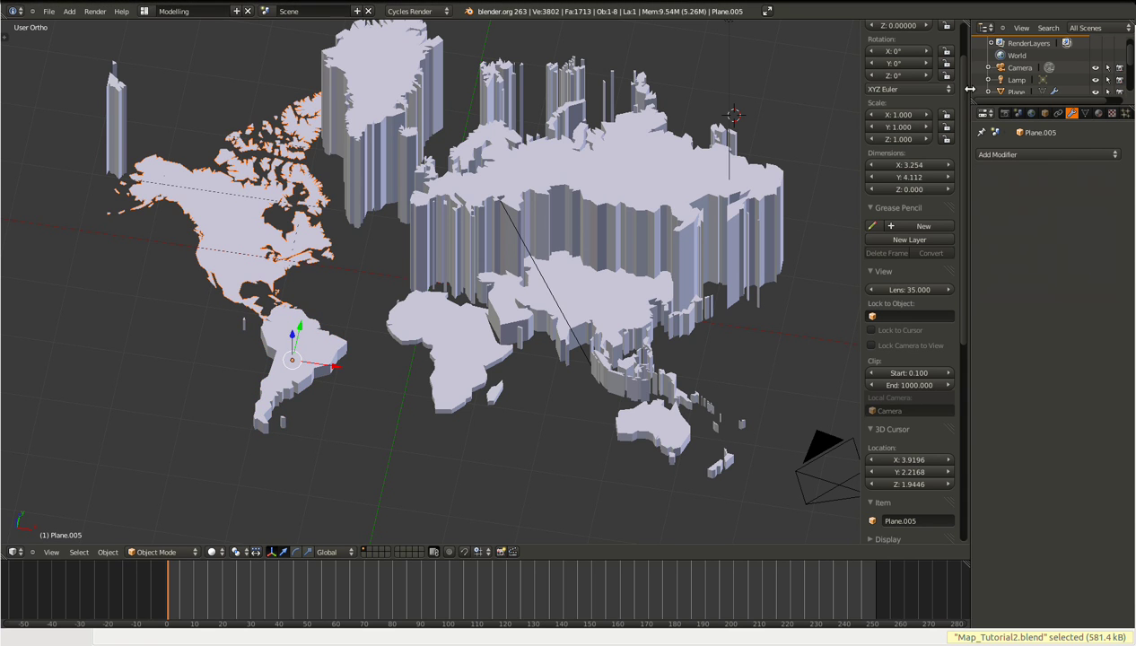
left_click(1032, 154)
left_click(866, 329)
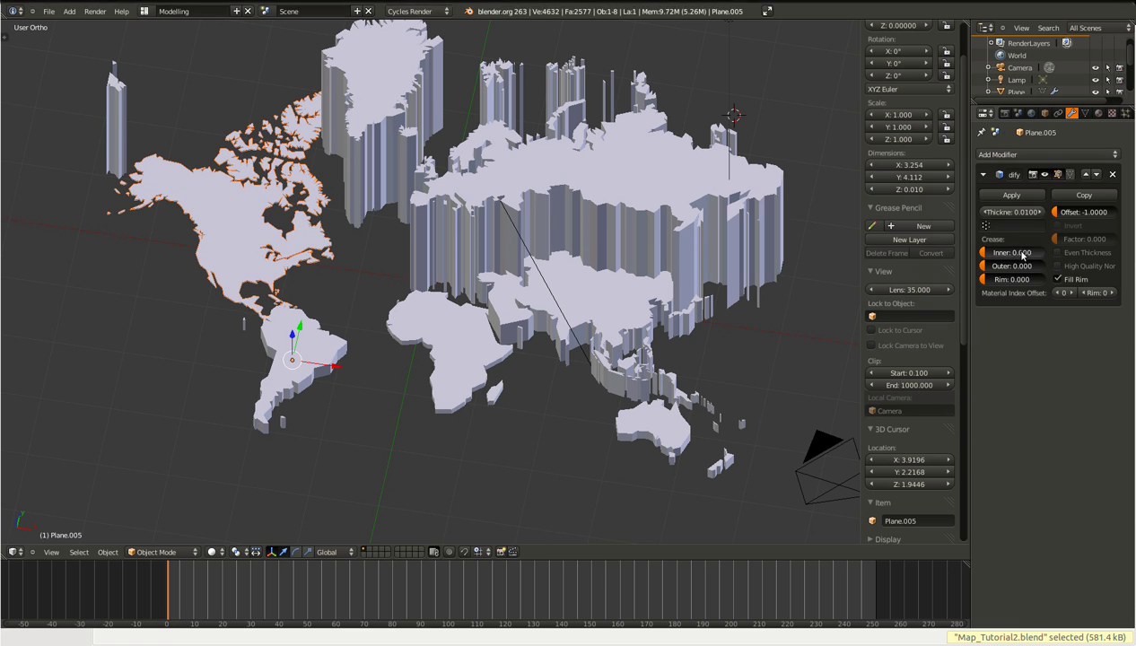
left_click(1005, 213)
type("0.001424")
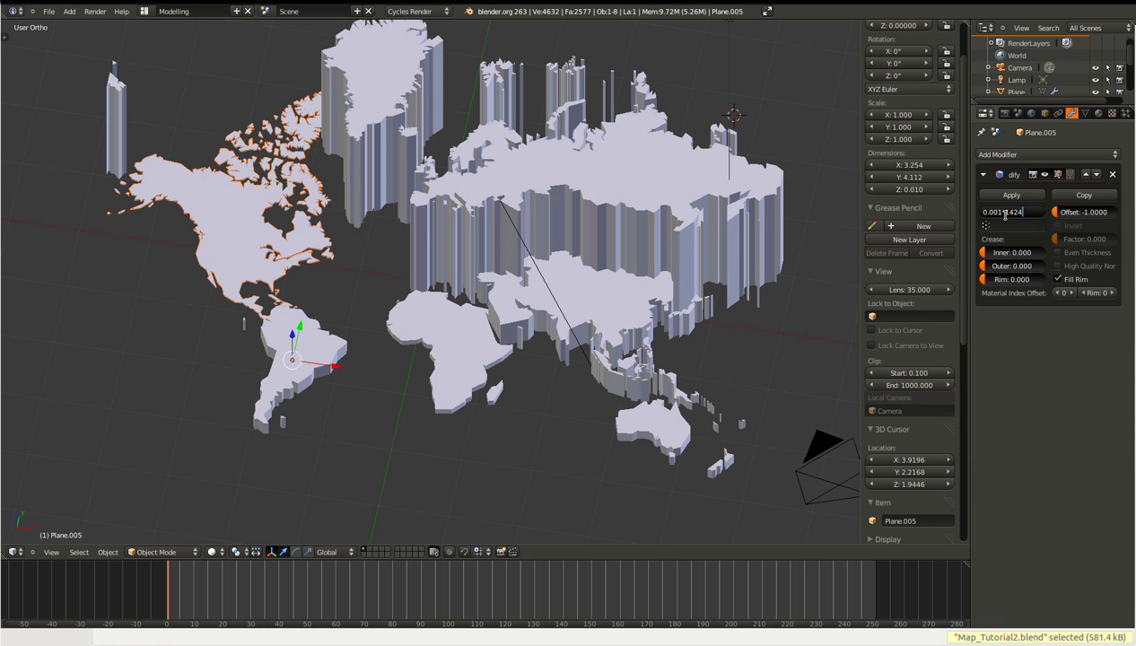
key("Return")
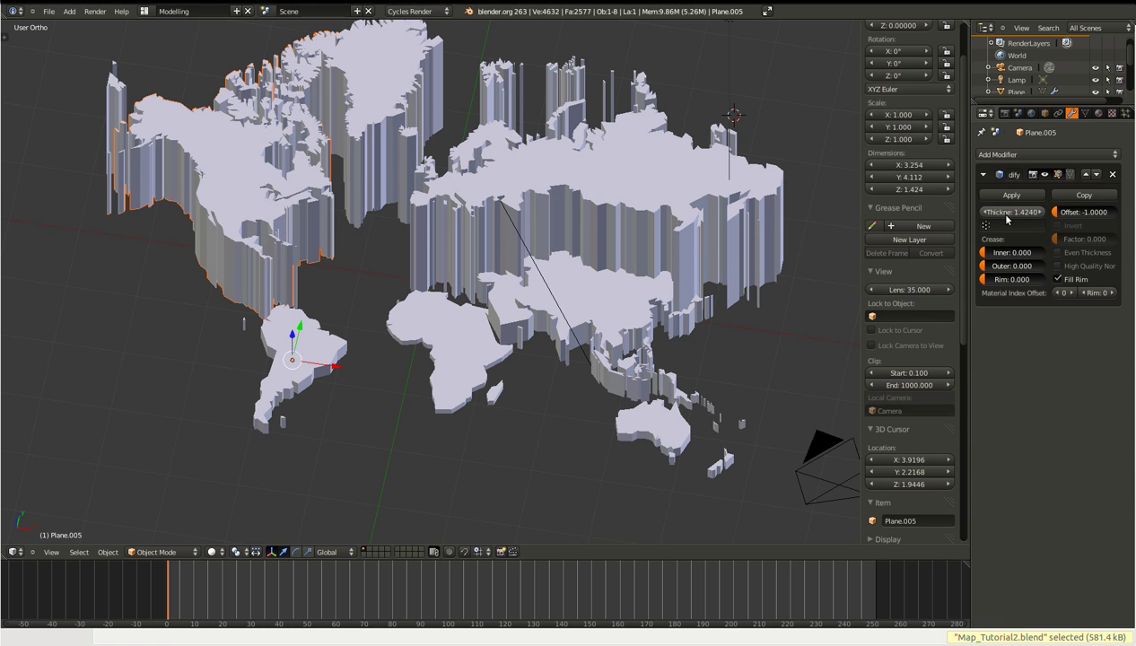
Examine the extruded map and the flat Europe and Russia base mesh in Edit Mode and wireframe shading.
scroll(482, 348, "down", 3)
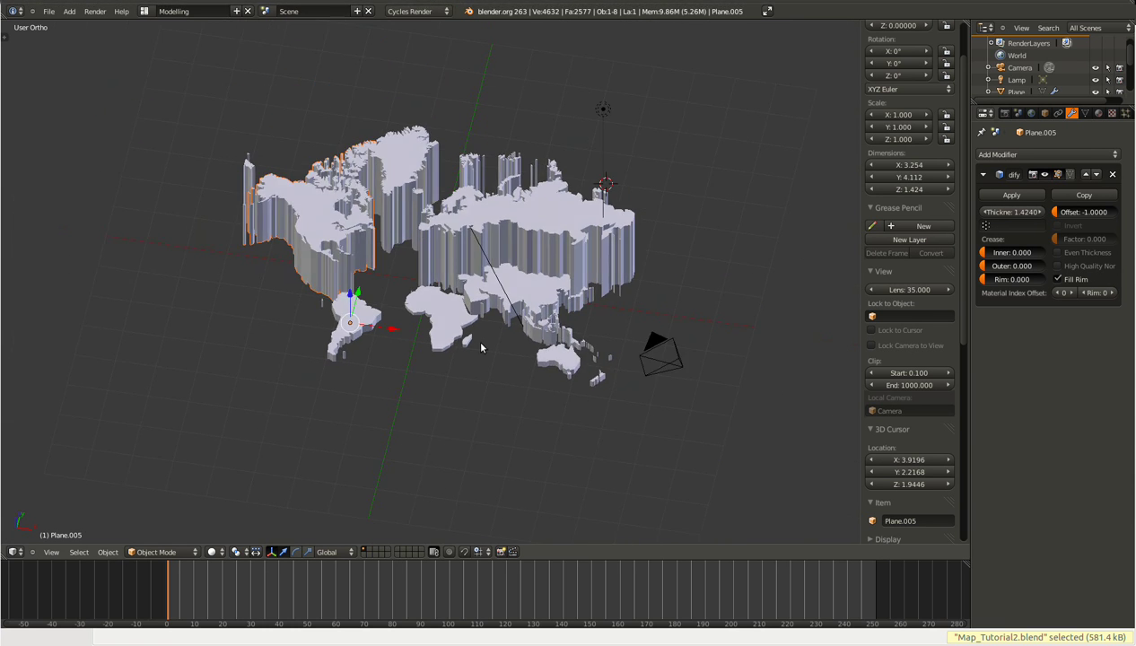
mouse_move(482, 347)
middle_mouse_down()
mouse_move(487, 322)
mouse_move(498, 348)
middle_mouse_up()
scroll(500, 343, "up", 5)
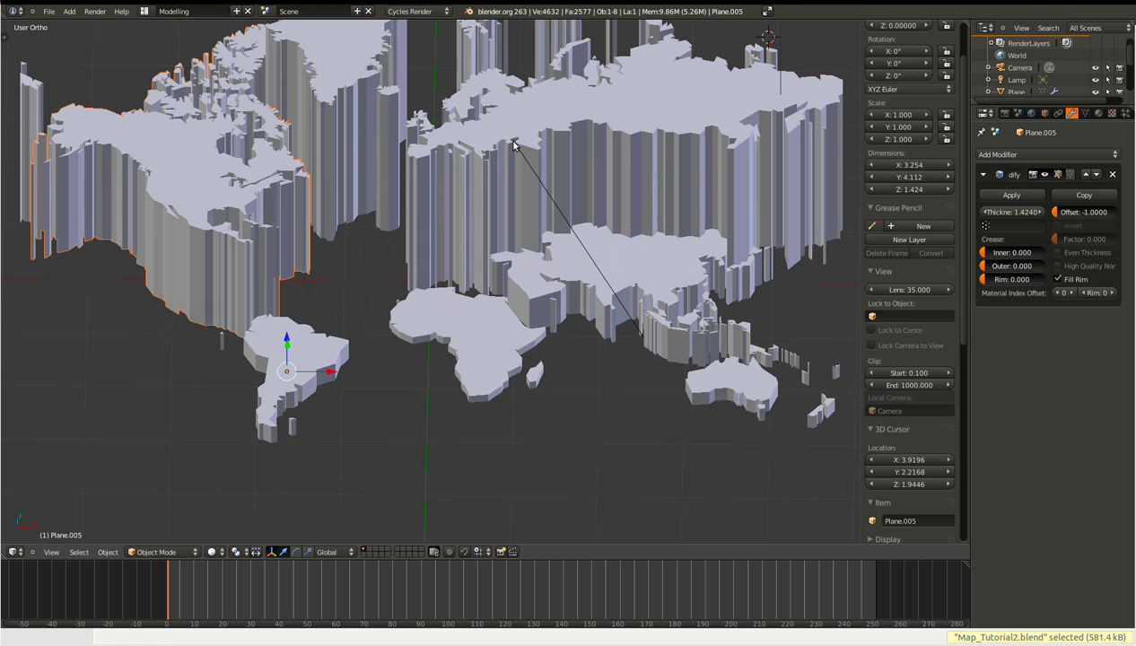
right_click(542, 190)
key("Tab")
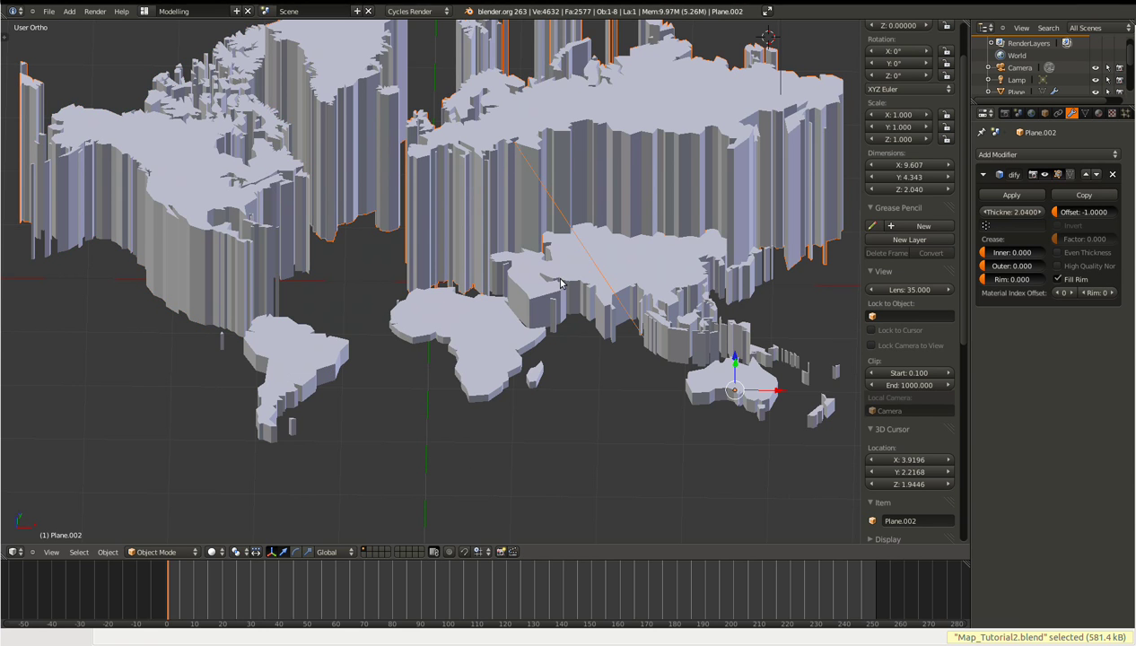
middle_click_drag(543, 191, 572, 288)
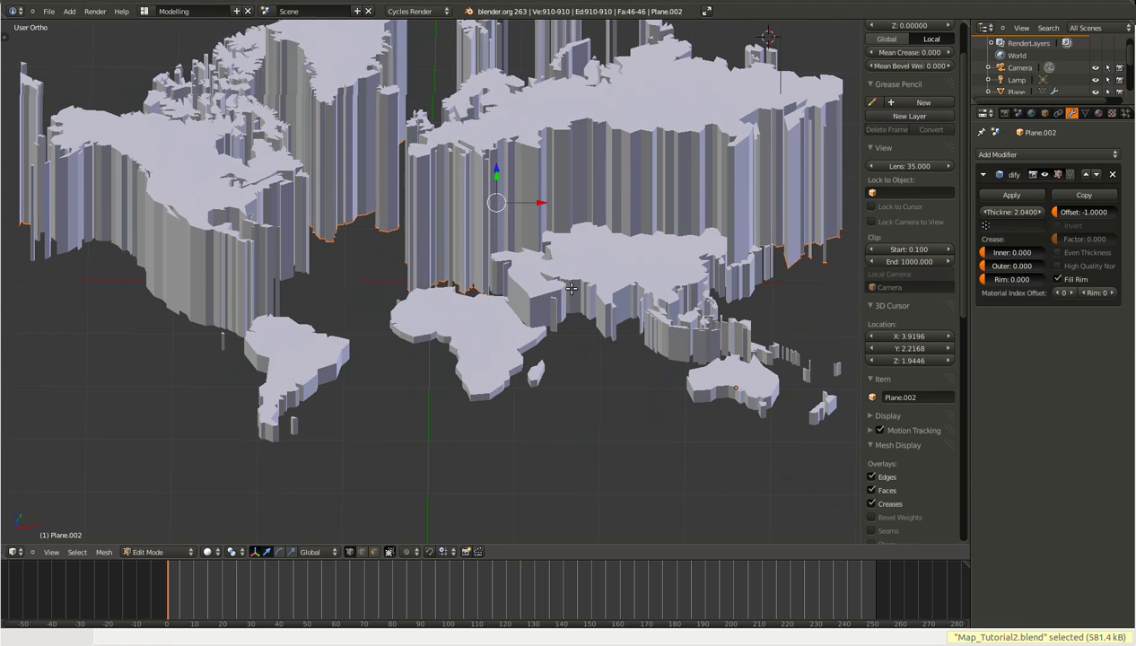
key("z")
key("z")
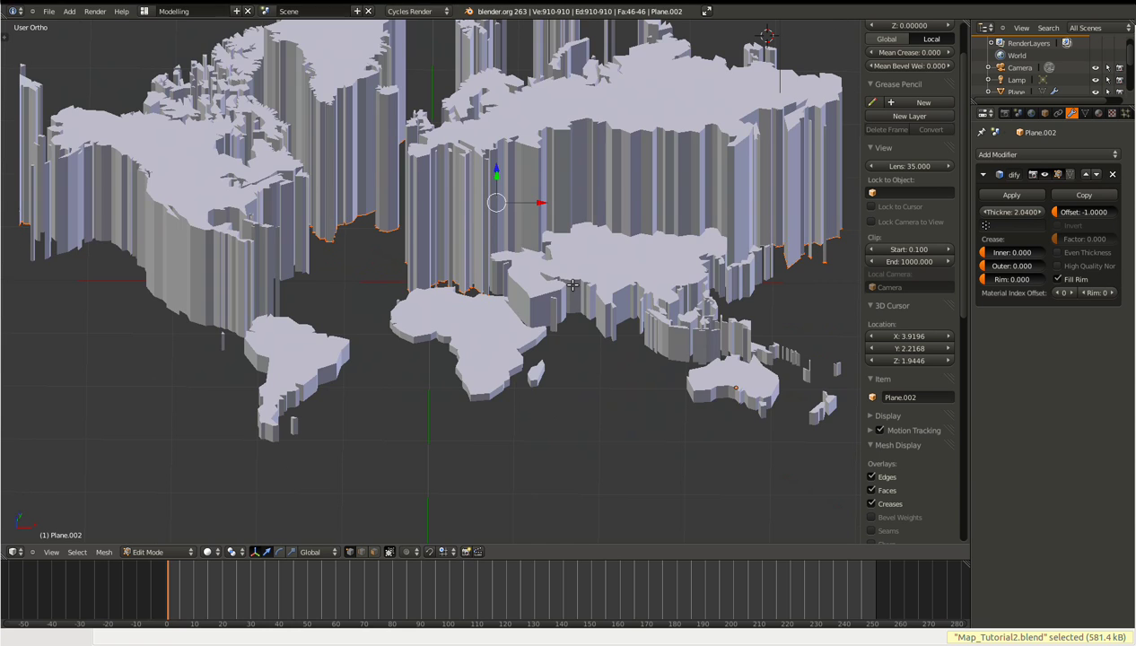
key("z")
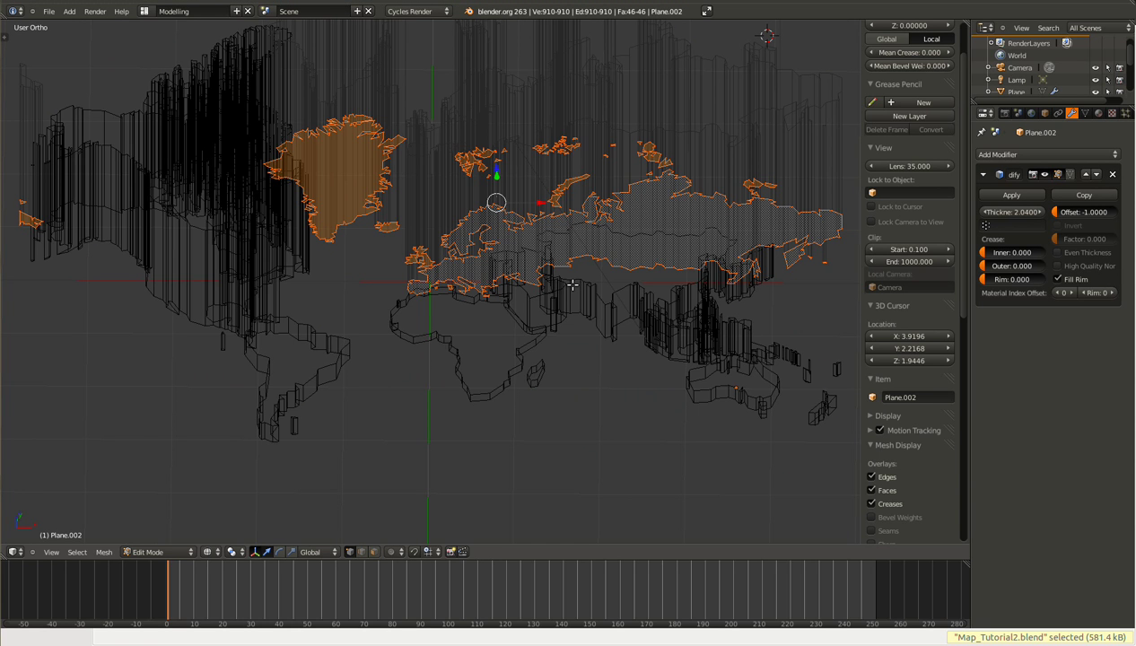
middle_click_drag(572, 286, 573, 332)
key("Tab")
scroll(574, 332, "down", 2)
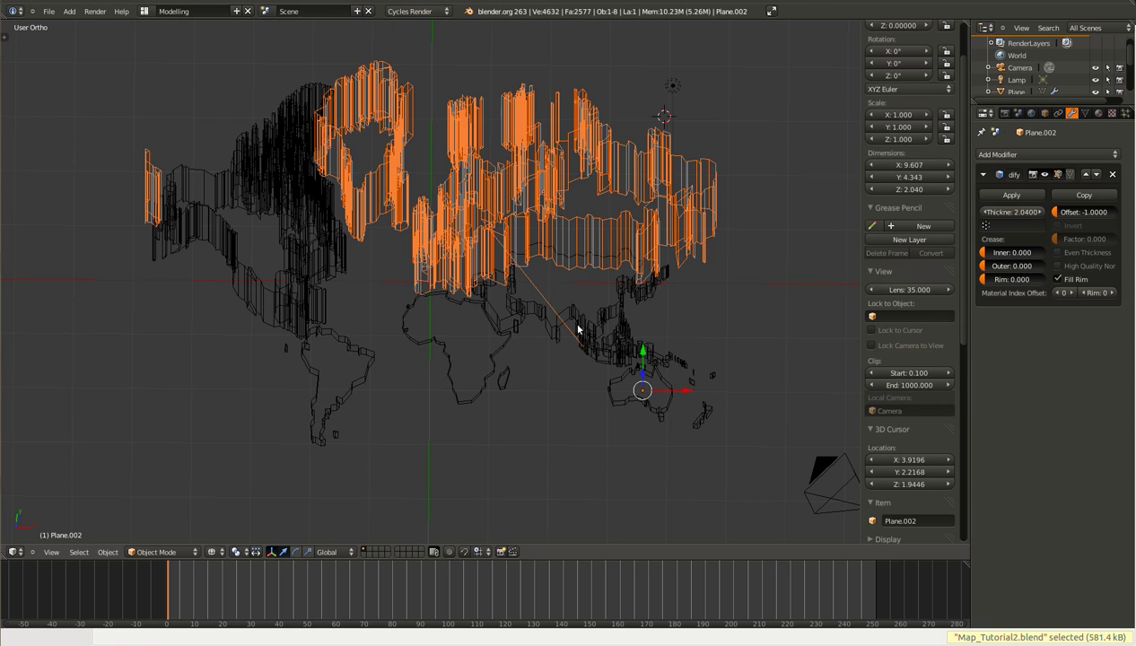
scroll(578, 330, "down", 3)
key("z")
mouse_move(508, 295)
middle_mouse_down()
mouse_move(471, 296)
mouse_move(513, 285)
mouse_move(477, 226)
mouse_move(486, 307)
mouse_move(499, 310)
middle_mouse_up()
scroll(499, 309, "up", 1)
scroll(499, 313, "up", 3)
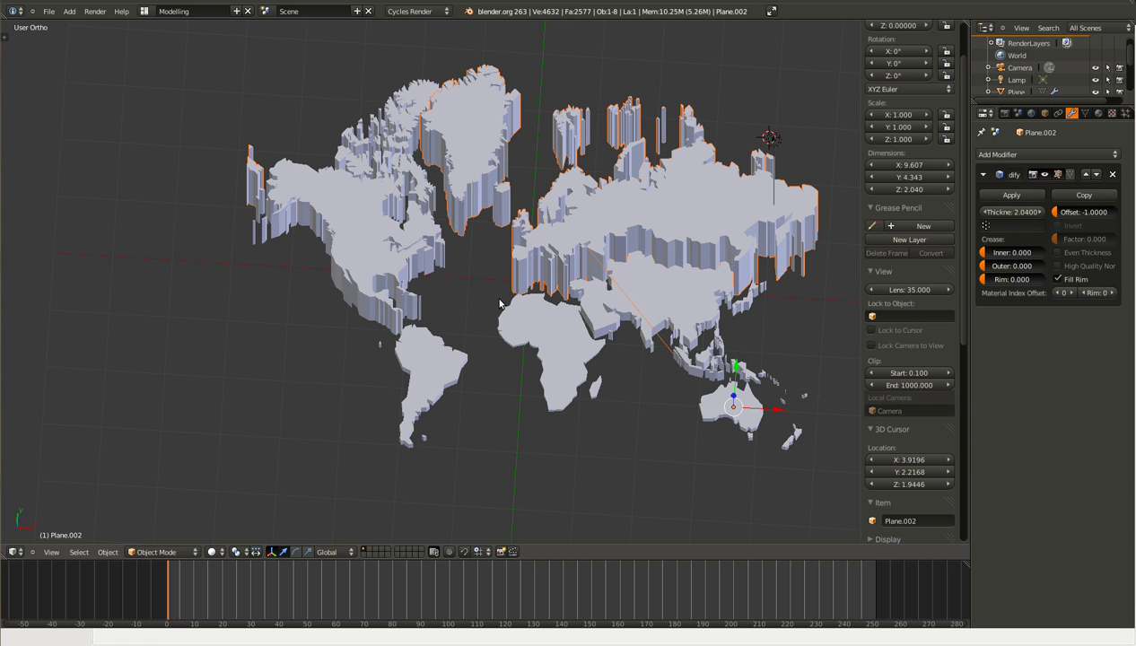
scroll(517, 351, "down", 2)
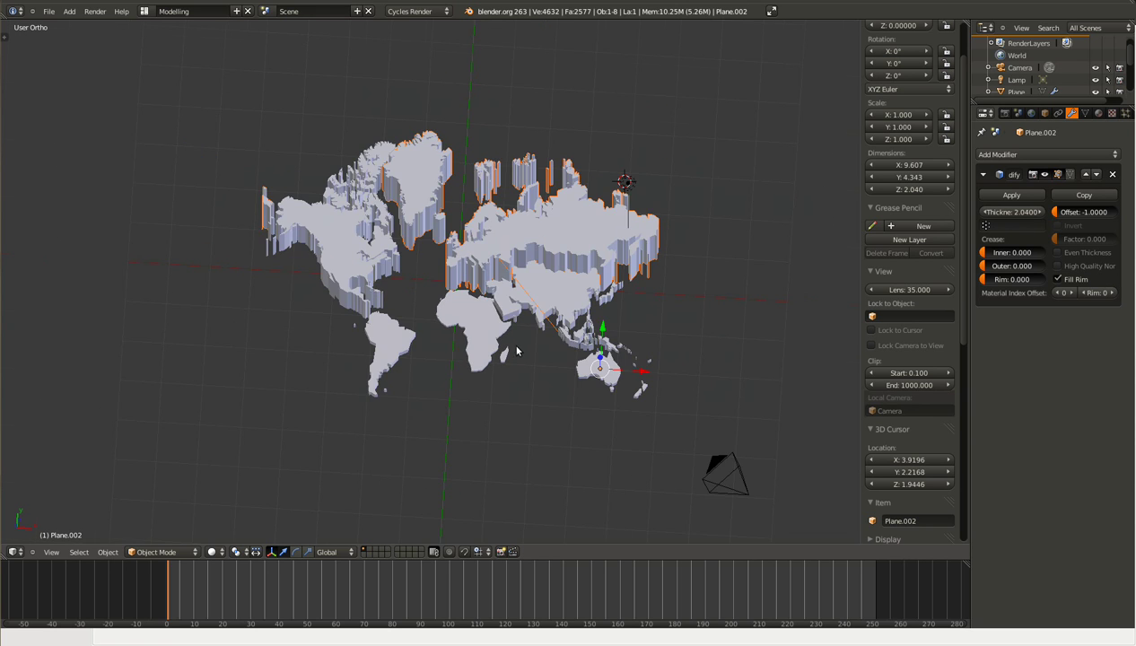
Switch to the Materials screen layout and show the camera view with Rendered shading in the second 3D view.
left_click(144, 11)
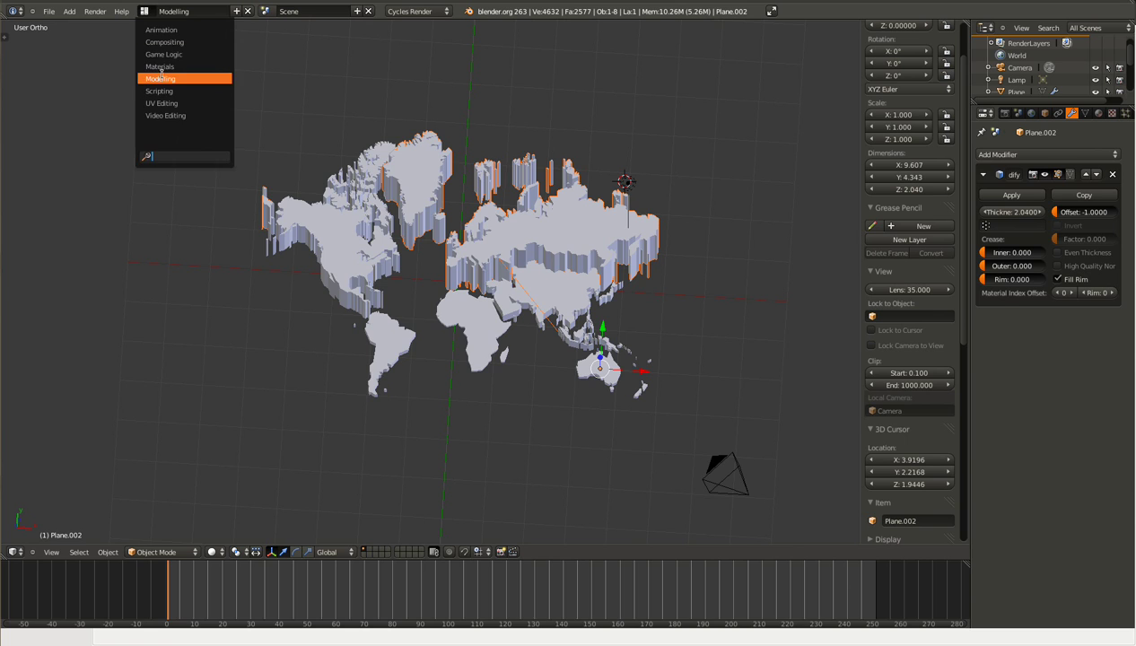
left_click(162, 67)
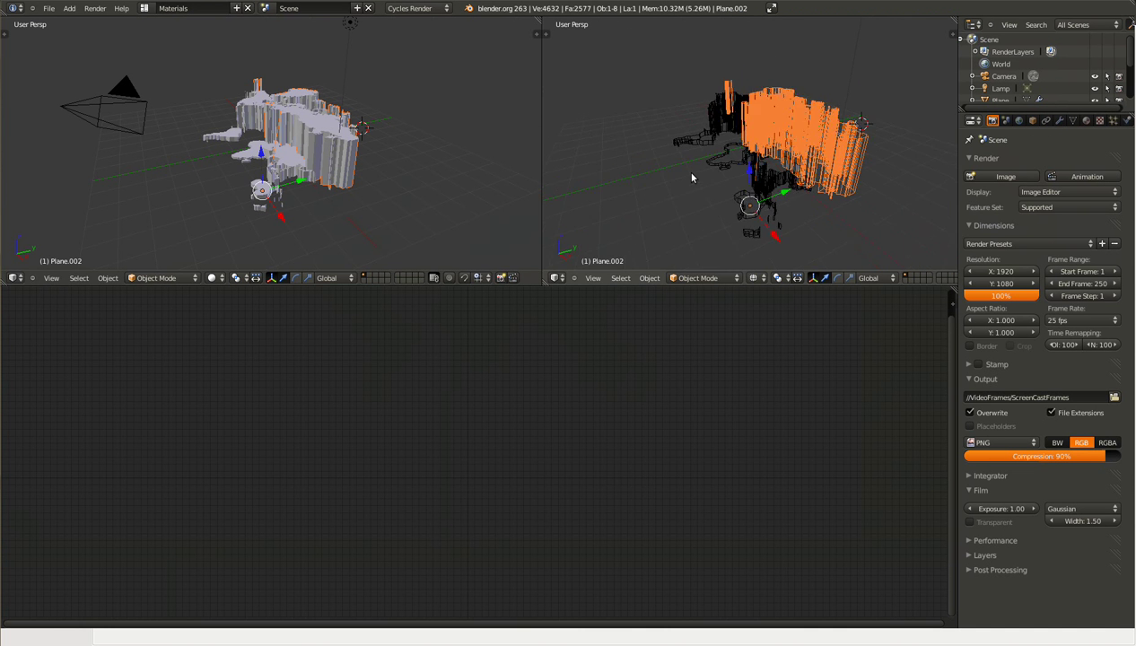
left_click(754, 277)
left_click(777, 199)
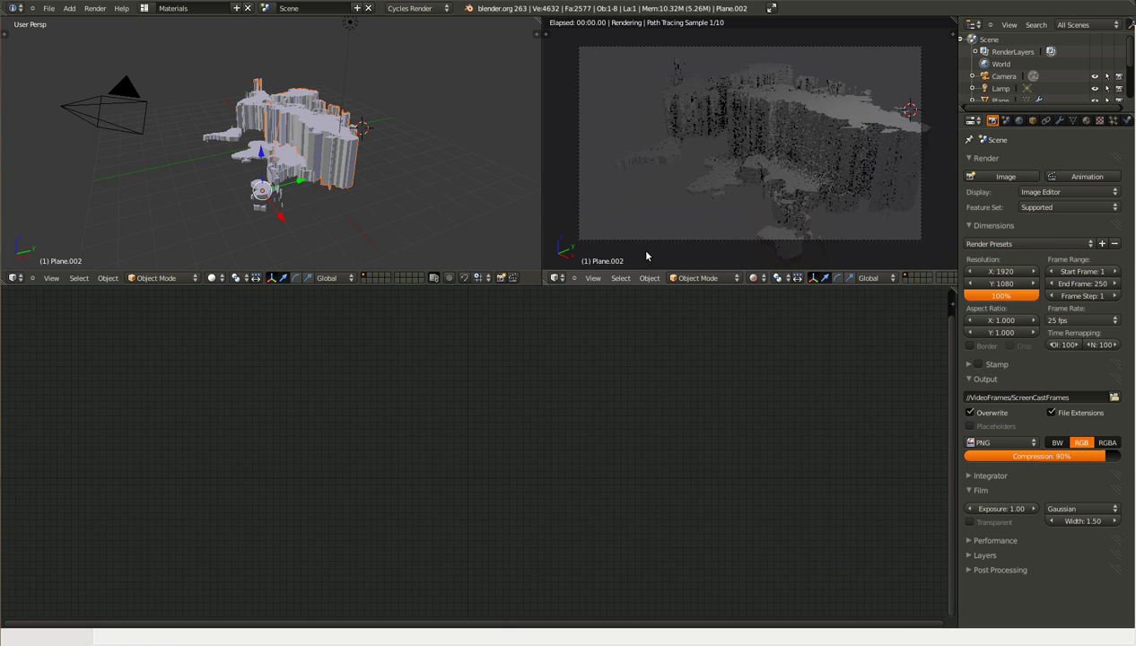
scroll(646, 256, "down", 1)
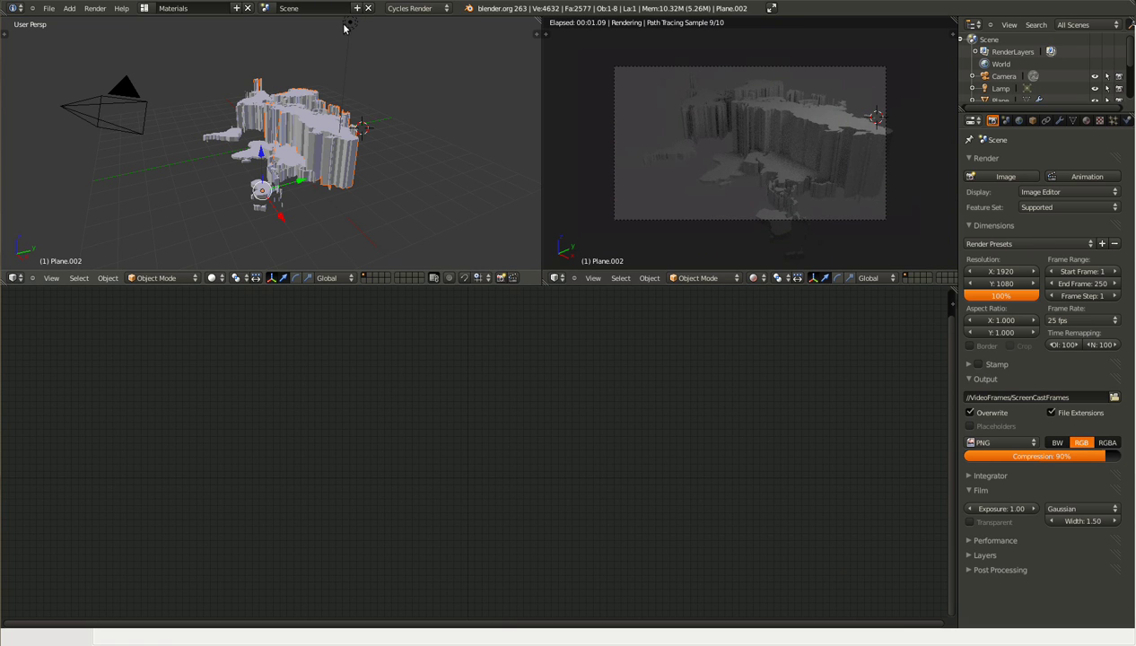
Delete the lamp from the scene.
right_click(349, 24)
key("x")
left_click(344, 44)
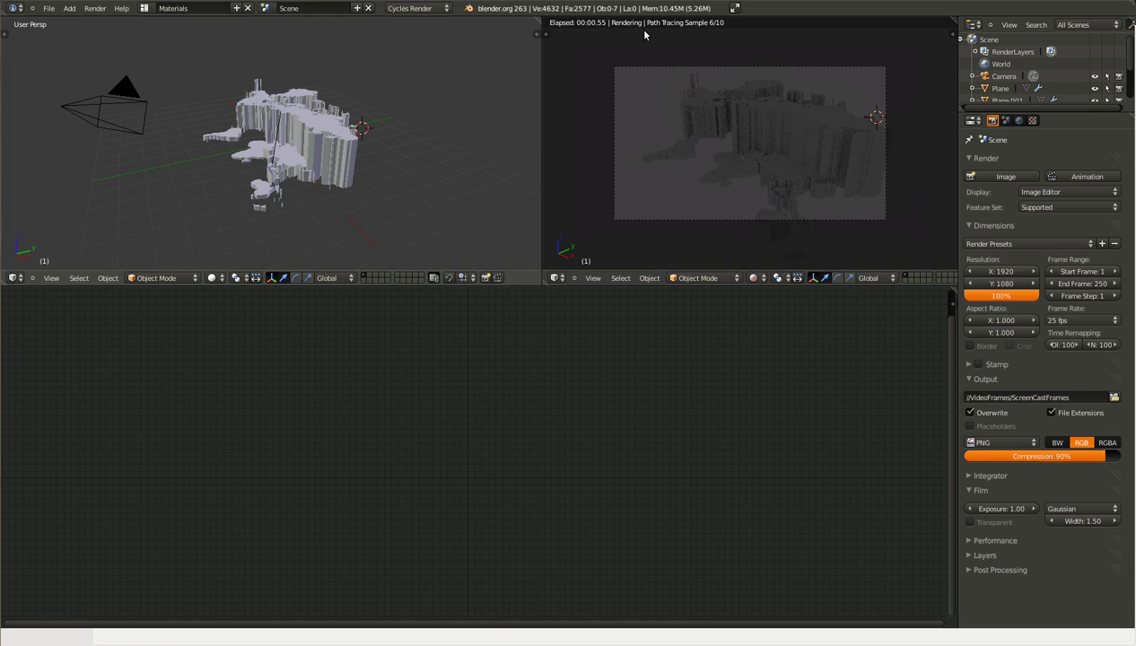
Set the world surface colour to white and save the file over the existing version.
left_click(1018, 120)
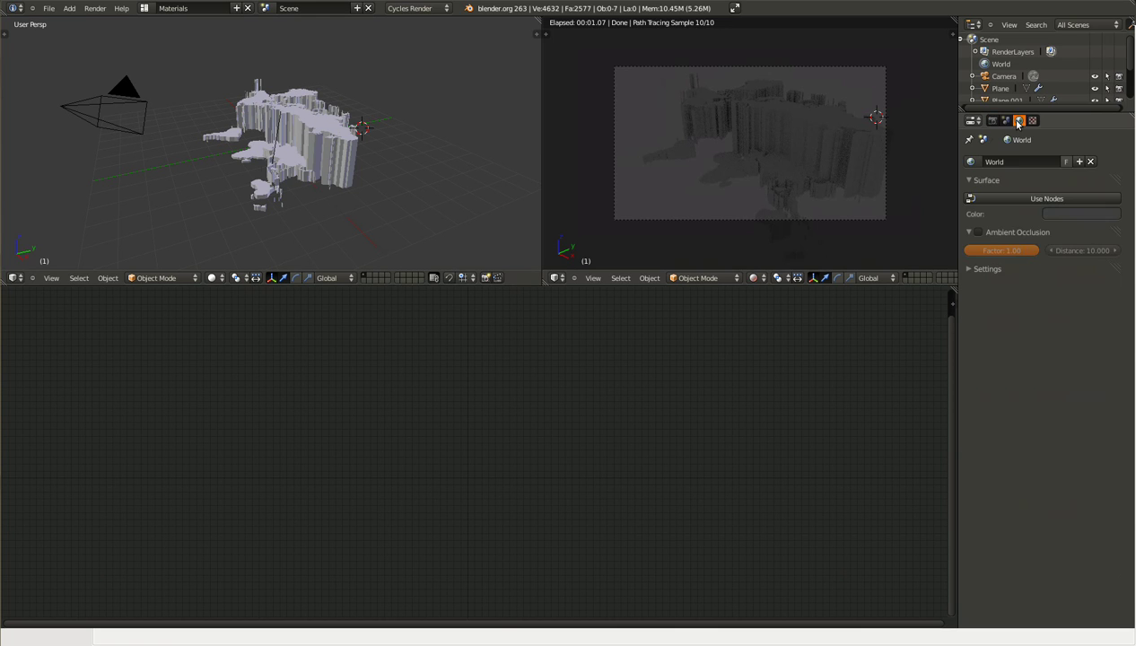
left_click(1058, 216)
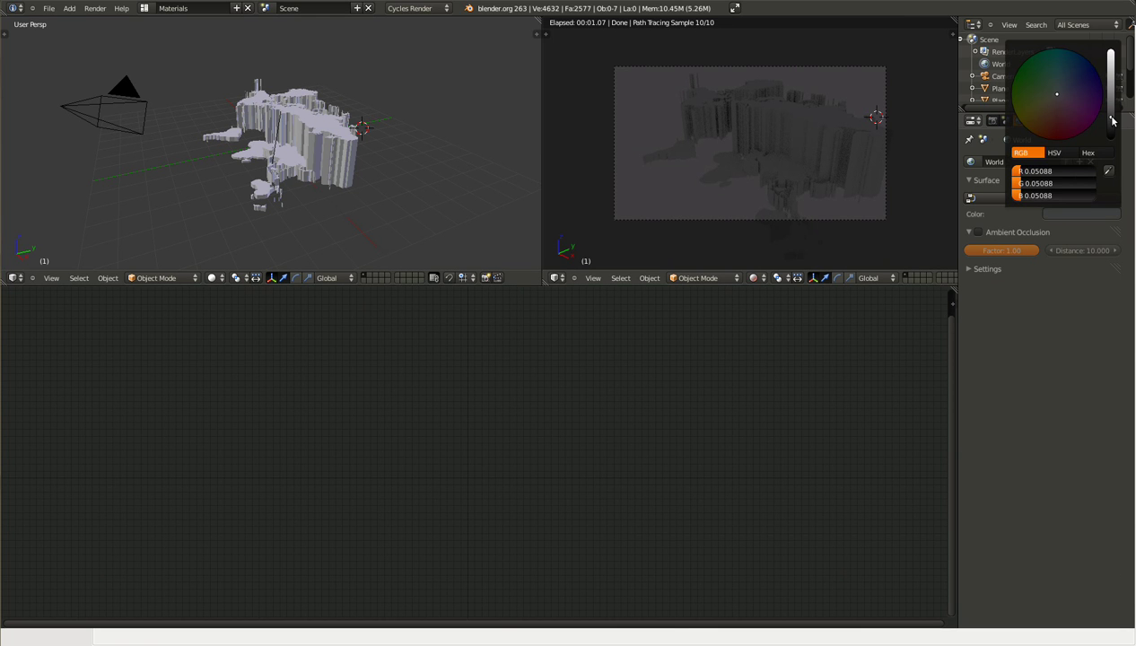
left_click_drag(1112, 120, 1112, 54)
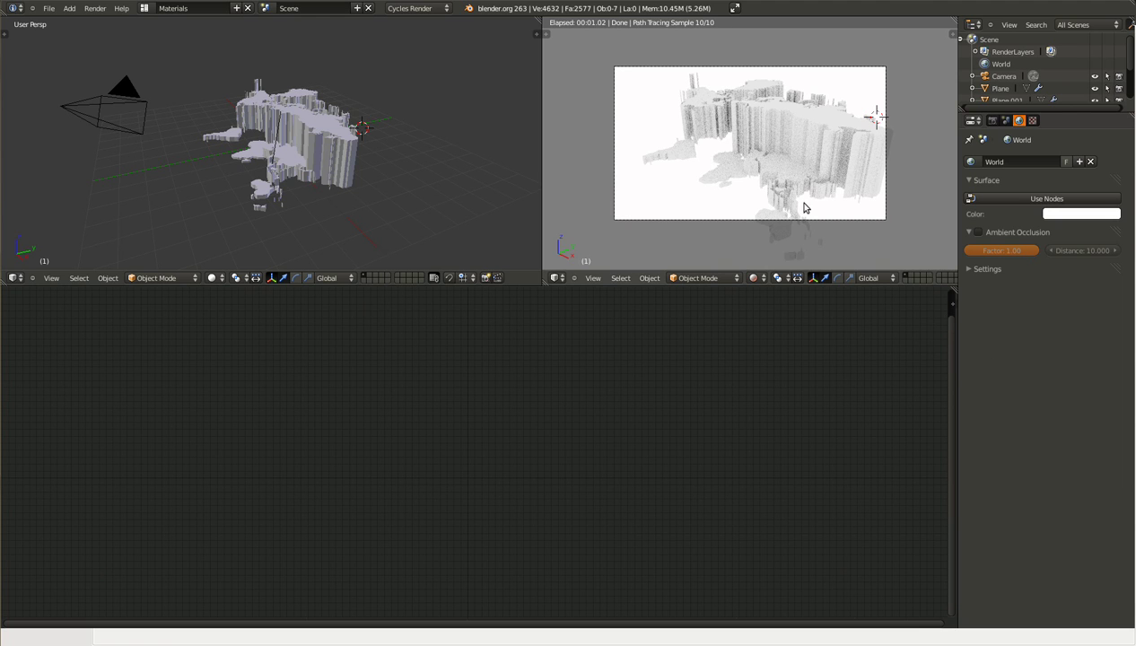
key("ctrl+s")
left_click(782, 177)
middle_click_drag(731, 163, 814, 230)
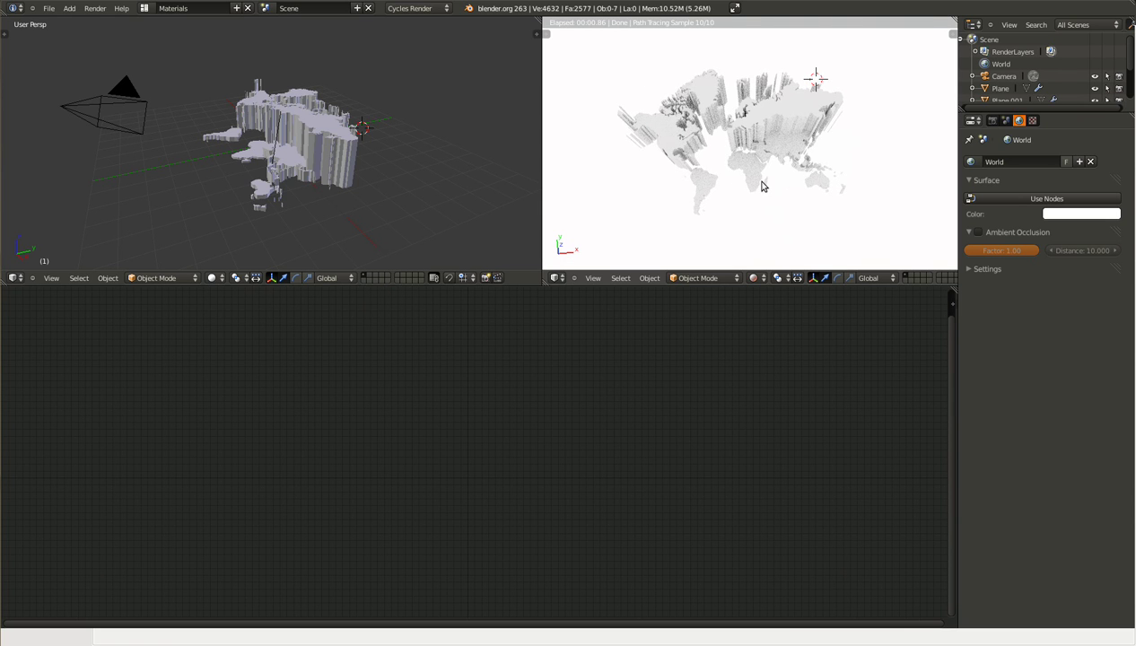
middle_click_drag(763, 202, 752, 197)
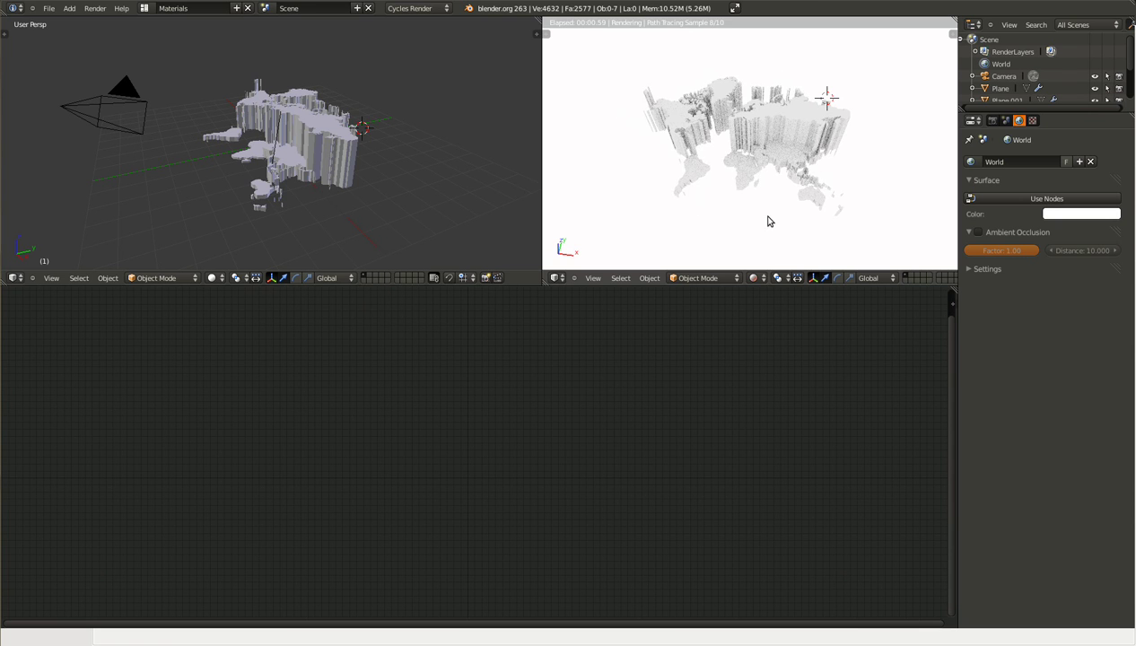
scroll(753, 192, "up", 2)
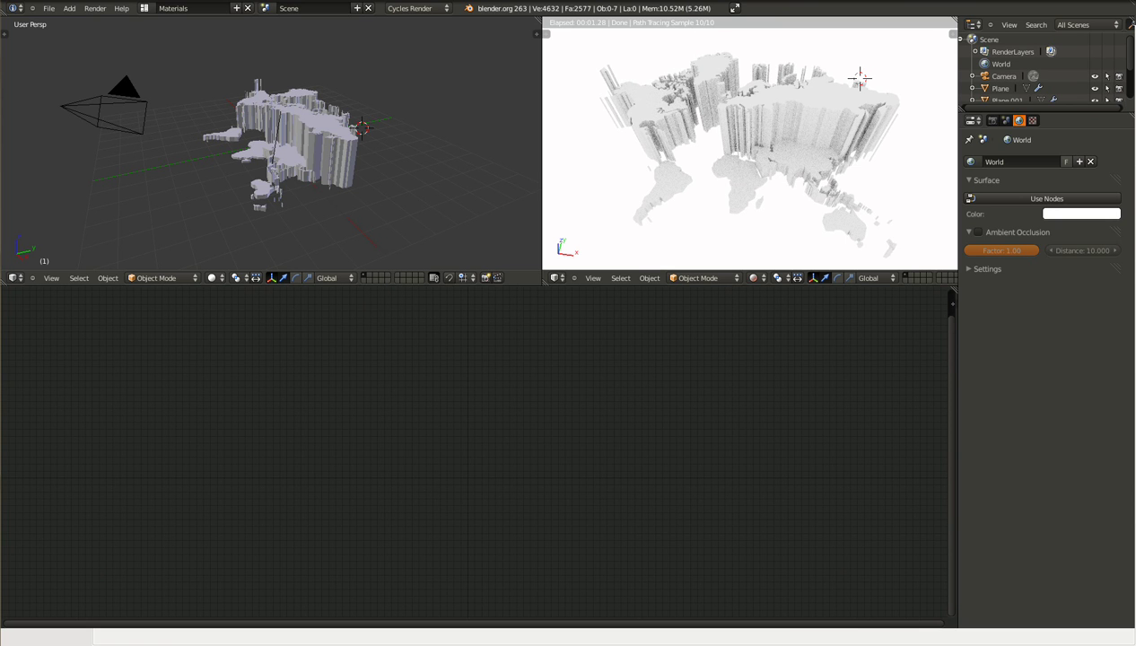
Switch to Color Scheme Designer in the browser and set the mono scheme to an orange hue of 34°.
key("alt+Tab")
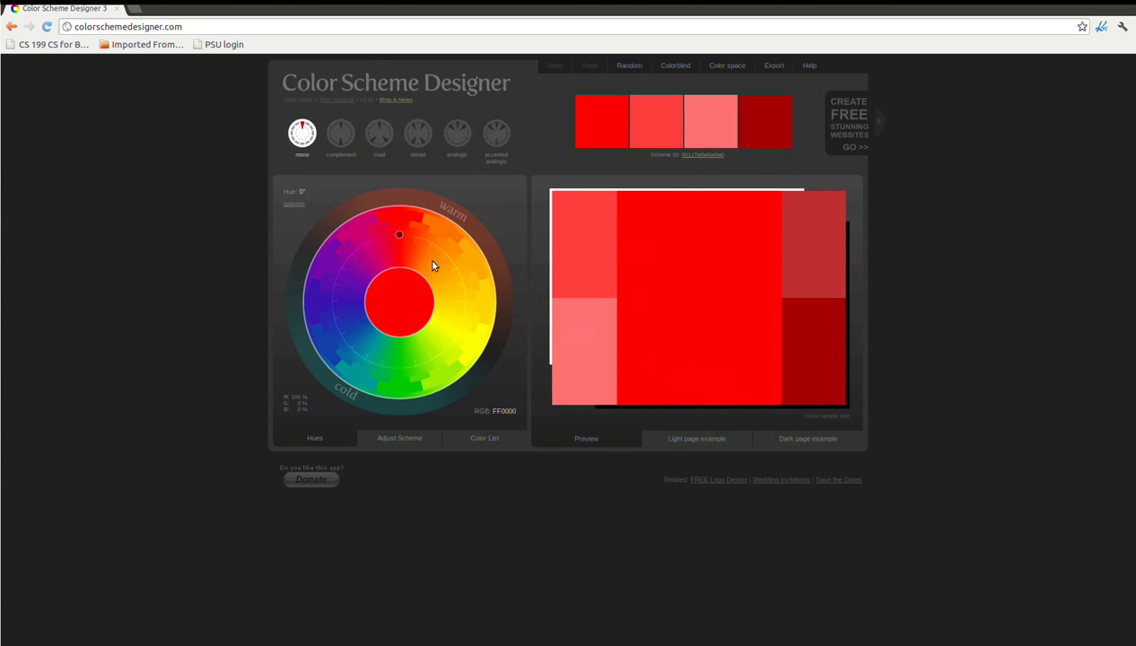
left_click_drag(399, 234, 428, 241)
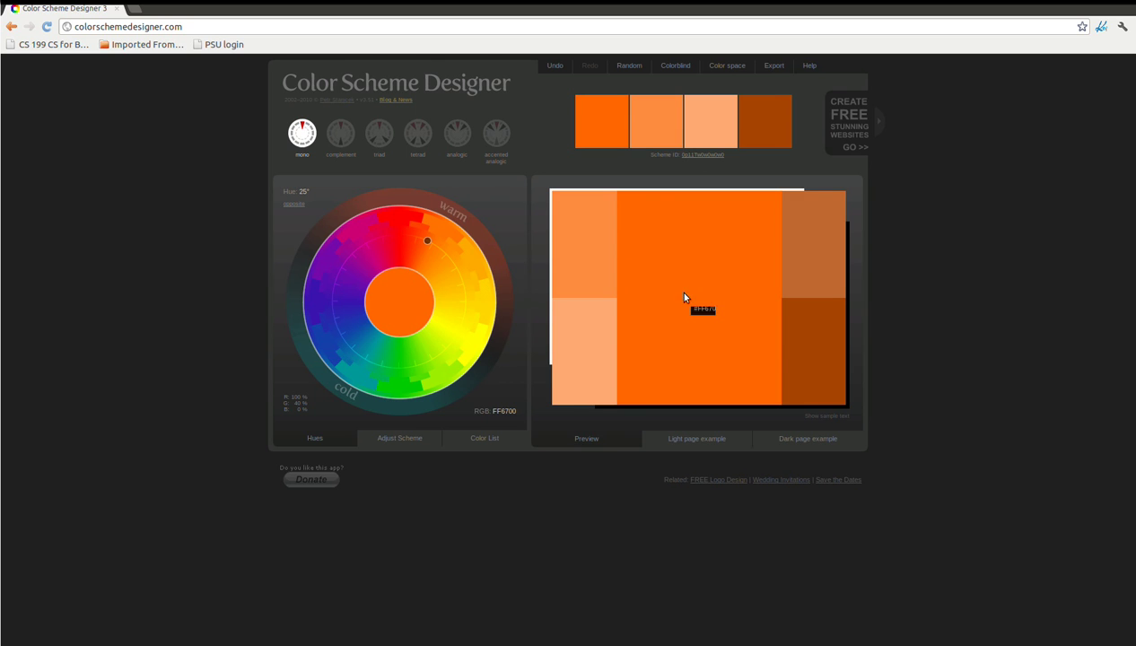
left_click_drag(429, 244, 438, 247)
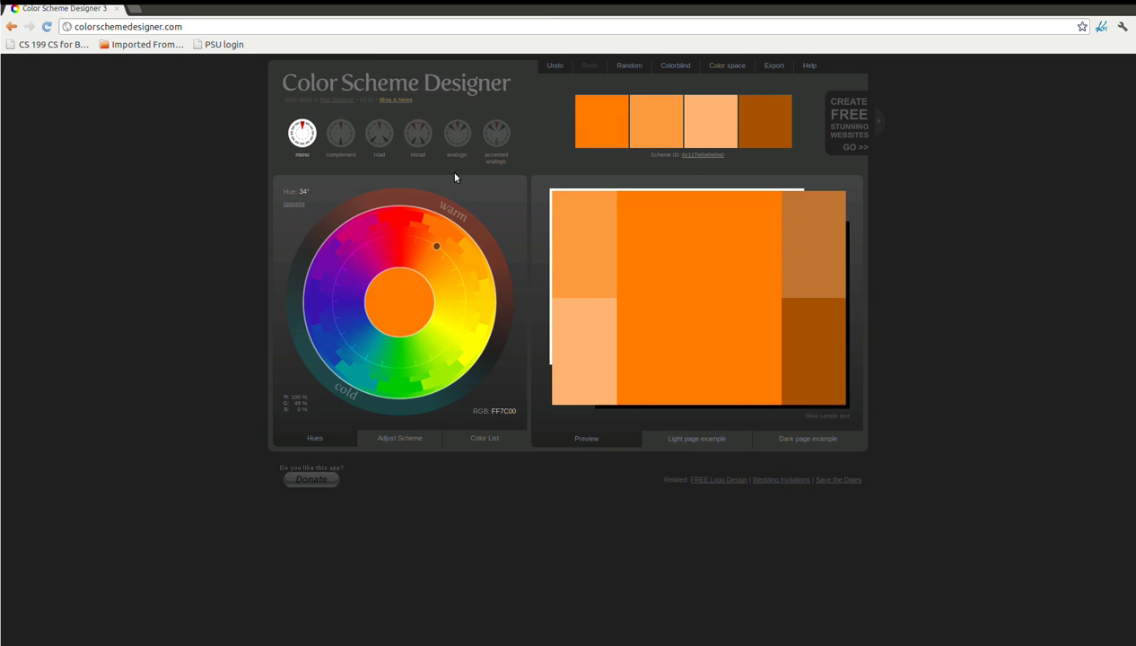
left_click_drag(460, 201, 1135, 629, "alt")
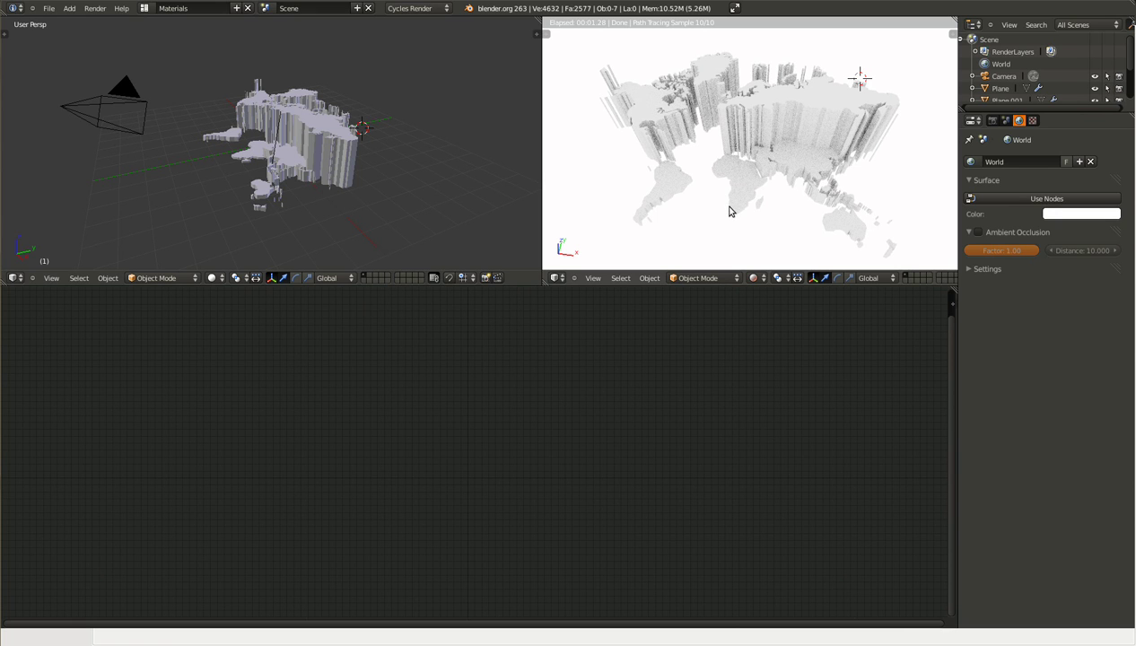
In Blender, create a new material for the Europe and Russia mesh and name it Dark_Organe.
right_click(333, 165)
middle_click_drag(418, 195, 328, 131)
middle_click_drag(376, 176, 388, 173)
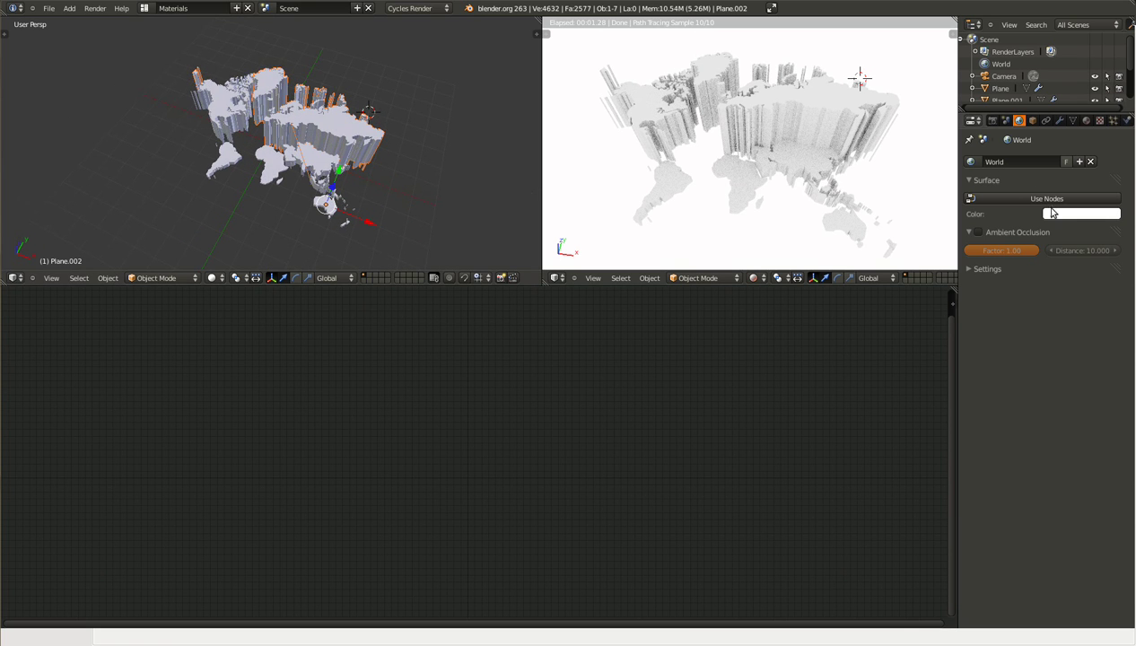
left_click(1087, 120)
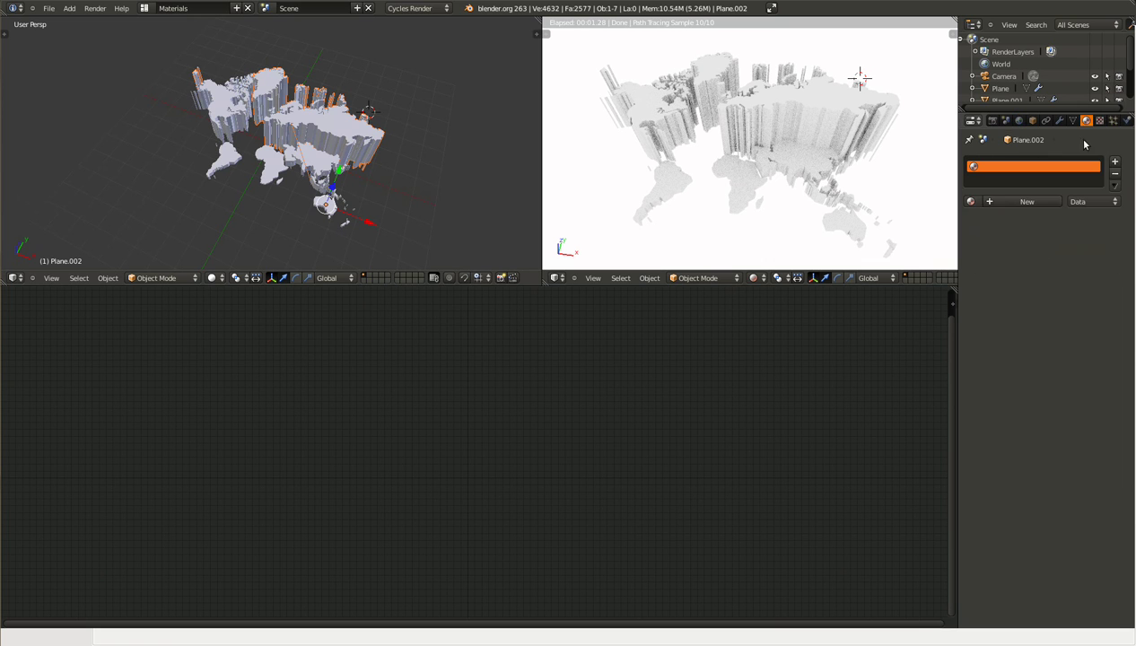
left_click(990, 202)
left_click(1000, 203)
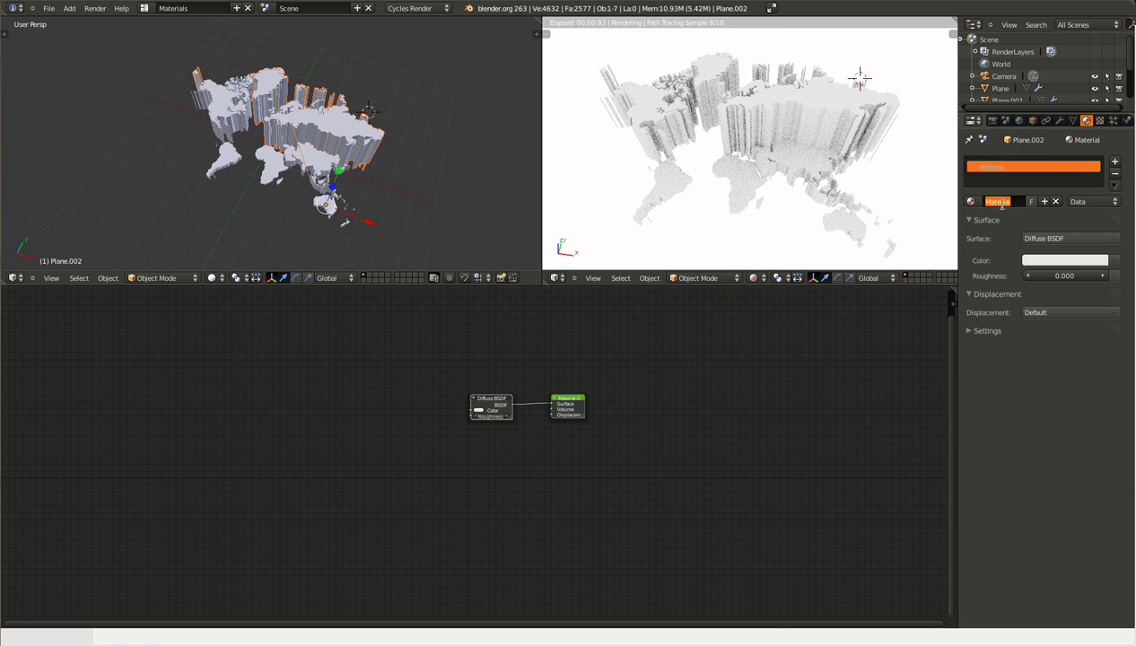
type("Dark_Organe")
key("Return")
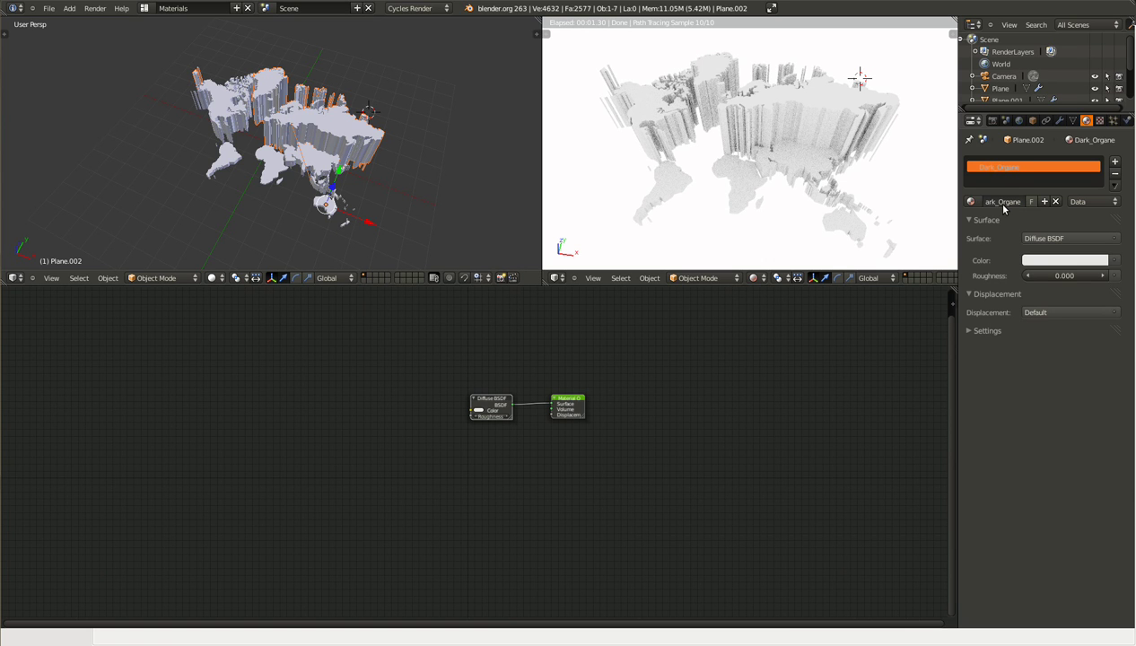
Set the Dark_Organe material's diffuse colour to a saturated orange of R 0.814, G 0.237, B 0.000.
left_click(1032, 261)
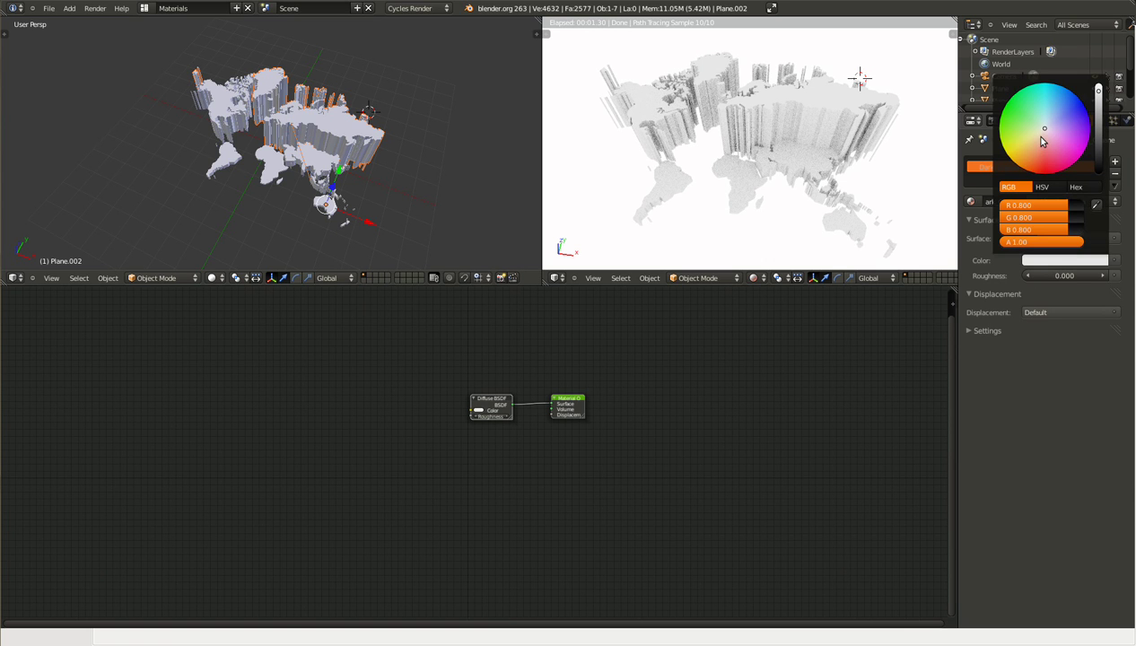
left_click_drag(1042, 141, 1031, 171)
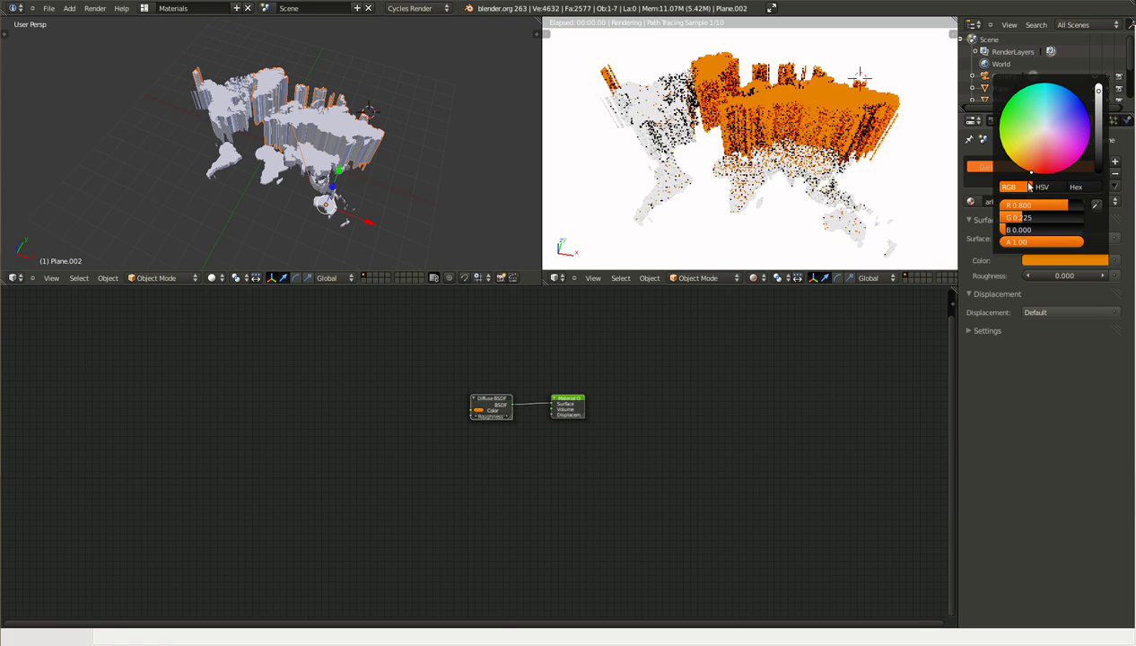
mouse_move(1099, 90)
left_mouse_down()
mouse_move(1099, 130)
mouse_move(1099, 89)
left_mouse_up()
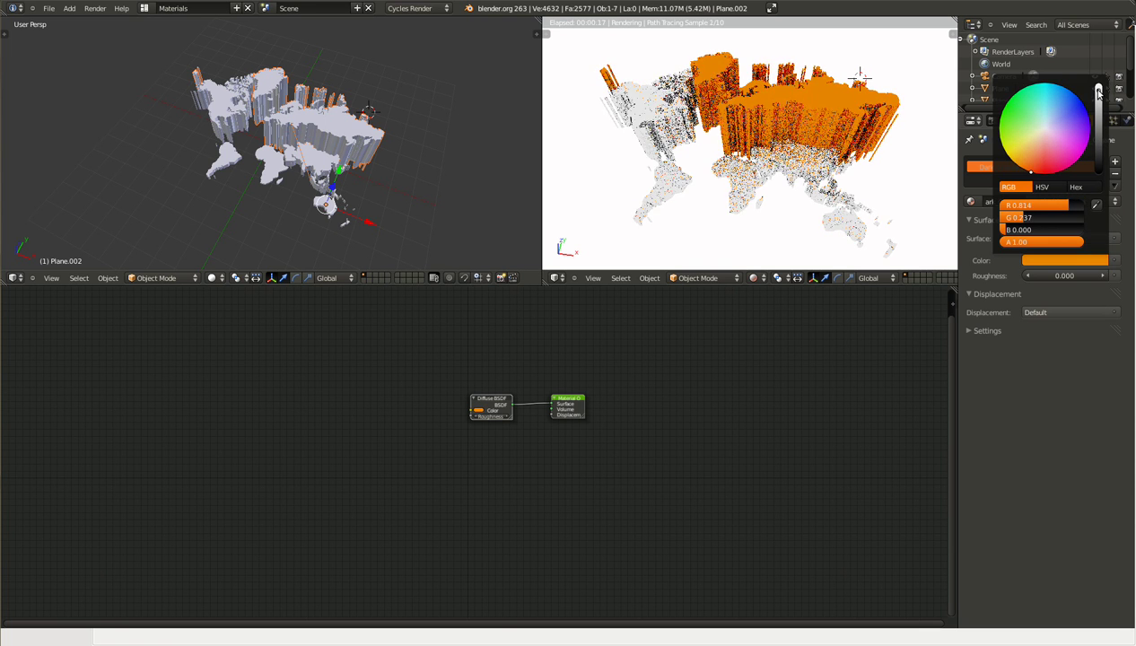
left_click(1068, 260)
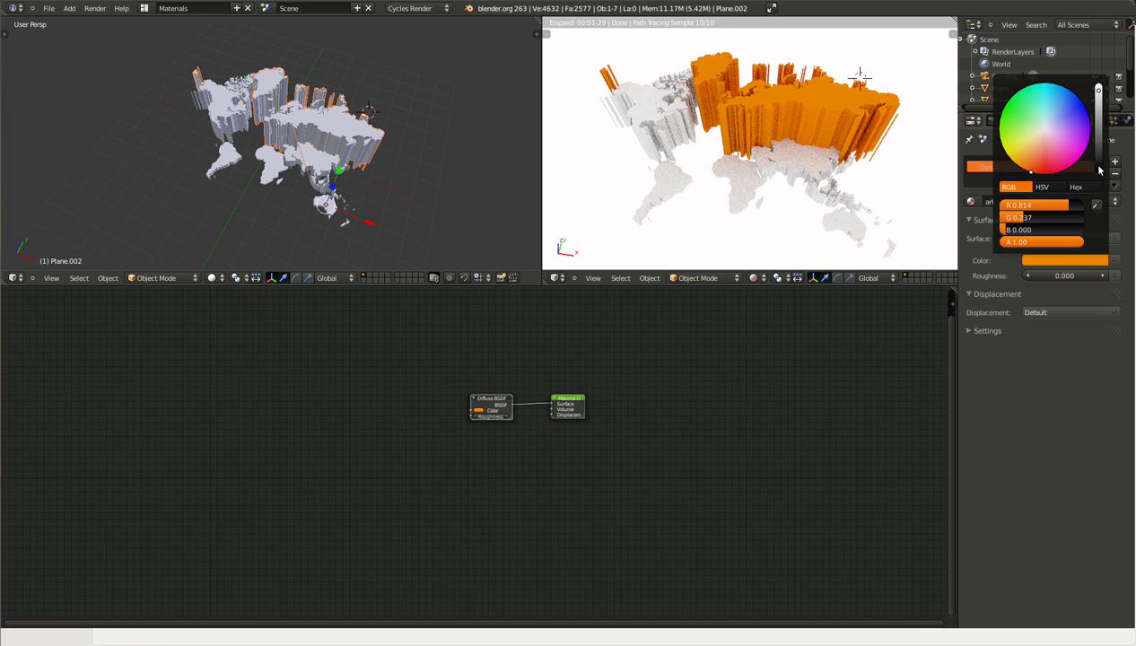
scroll(848, 182, "up", 1)
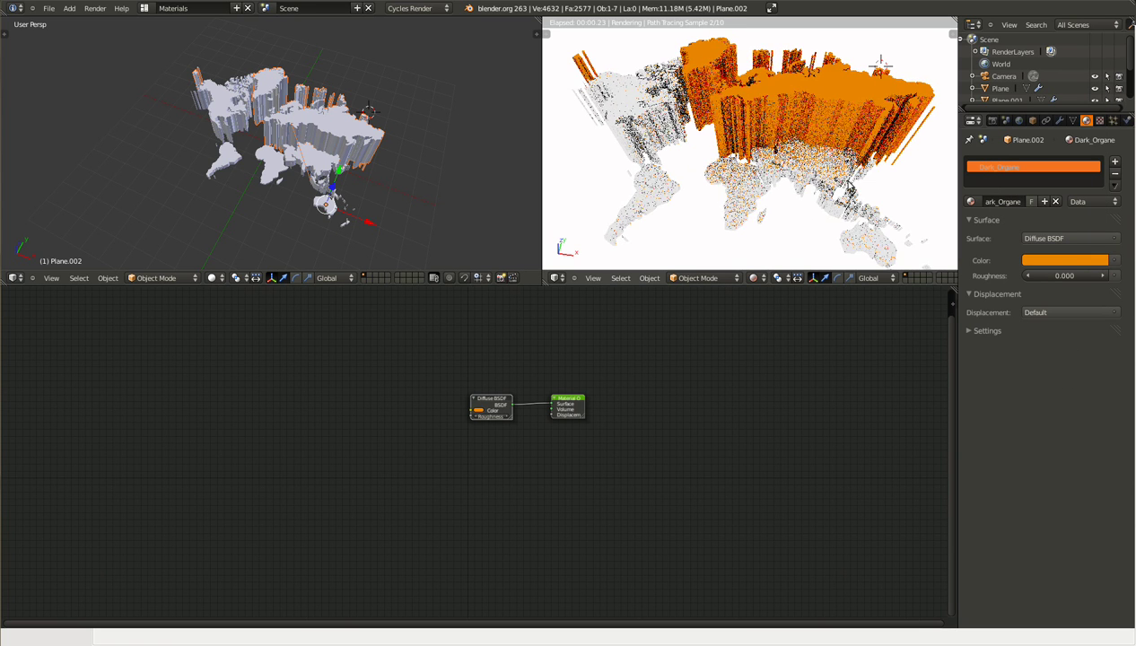
Create a material named Med_dark_Oragne for the North America mesh and set its diffuse colour to R 0.800, G 0.325, B 0.053.
right_click(644, 121)
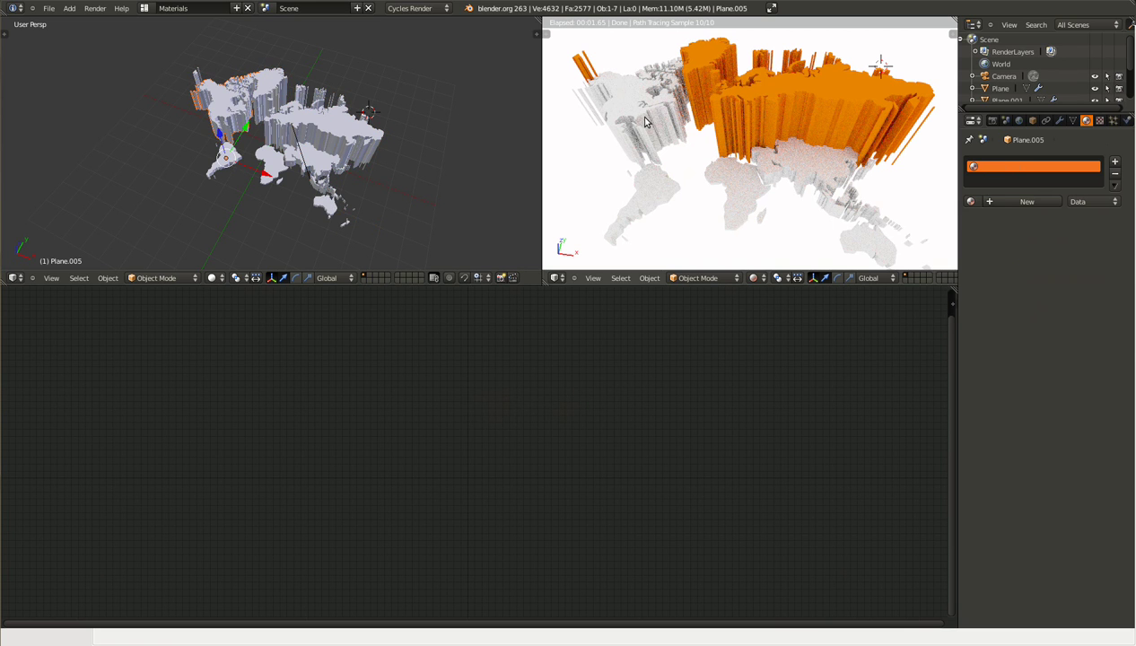
left_click(994, 202)
type("Me")
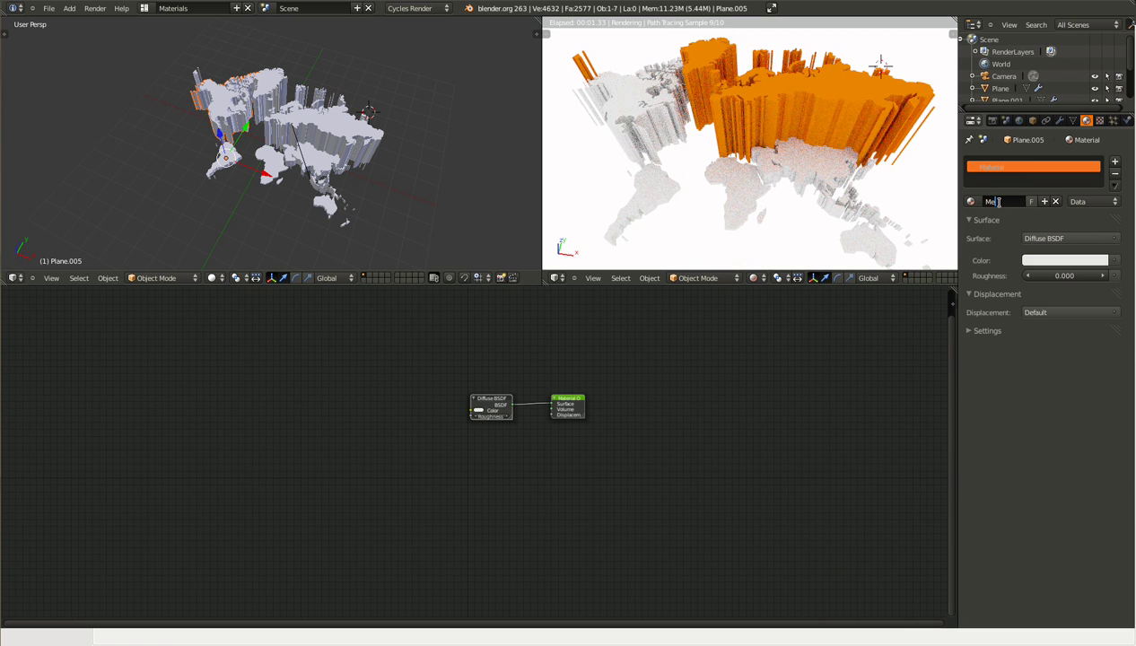
type("d_dark_Oragne")
key("Return")
left_click(1065, 260)
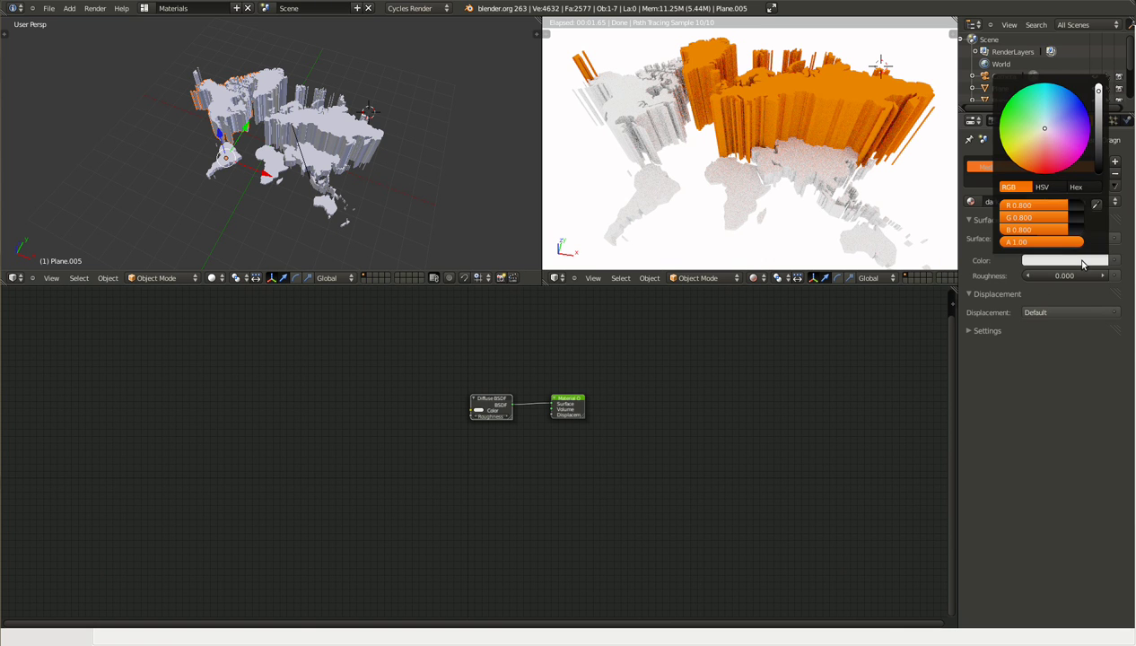
left_click(1029, 169)
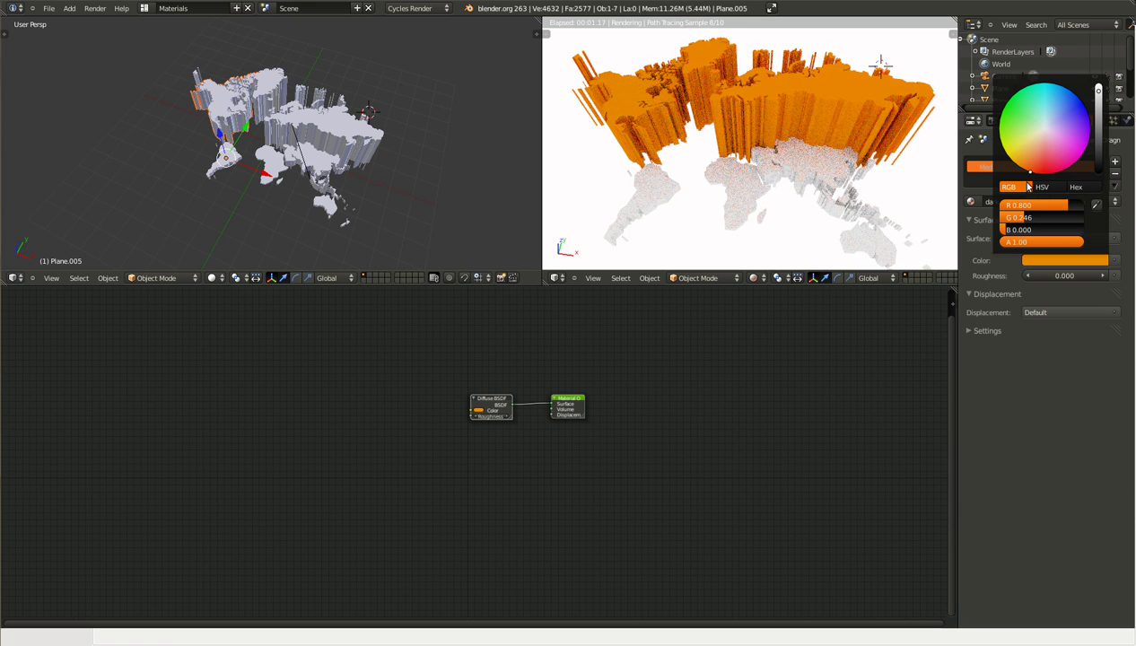
left_click_drag(1028, 183, 1031, 172)
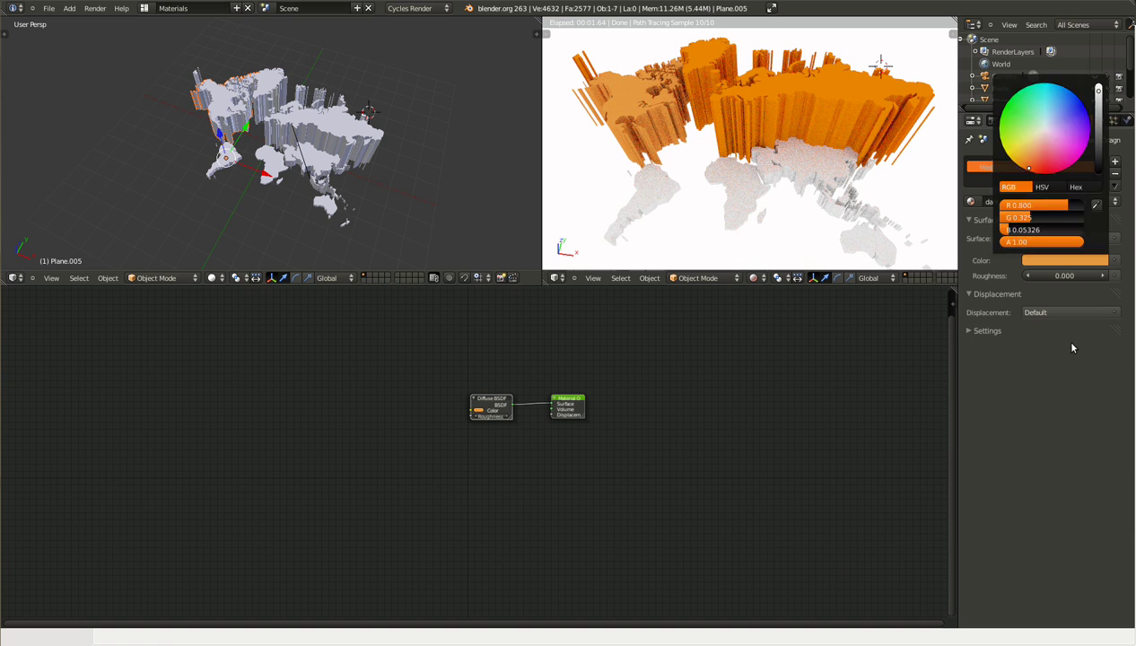
Create a material named Med_Orange for the southern Asia mesh and give it a medium, less saturated orange diffuse colour.
right_click(789, 178)
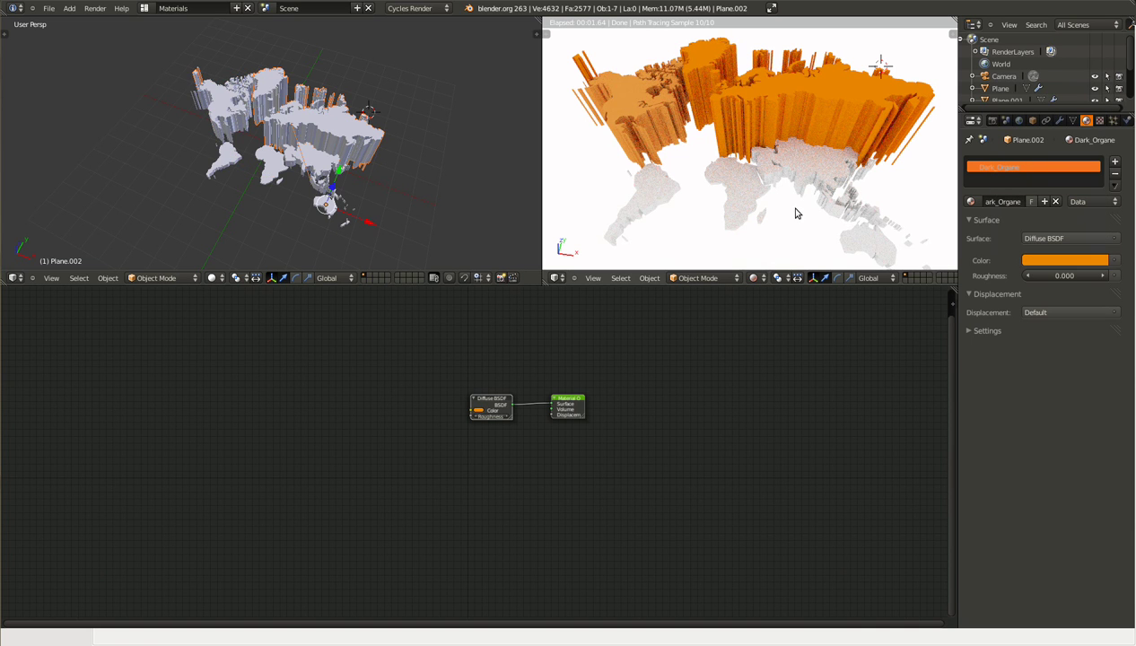
middle_click_drag(252, 203, 302, 151)
scroll(316, 140, "up", 1)
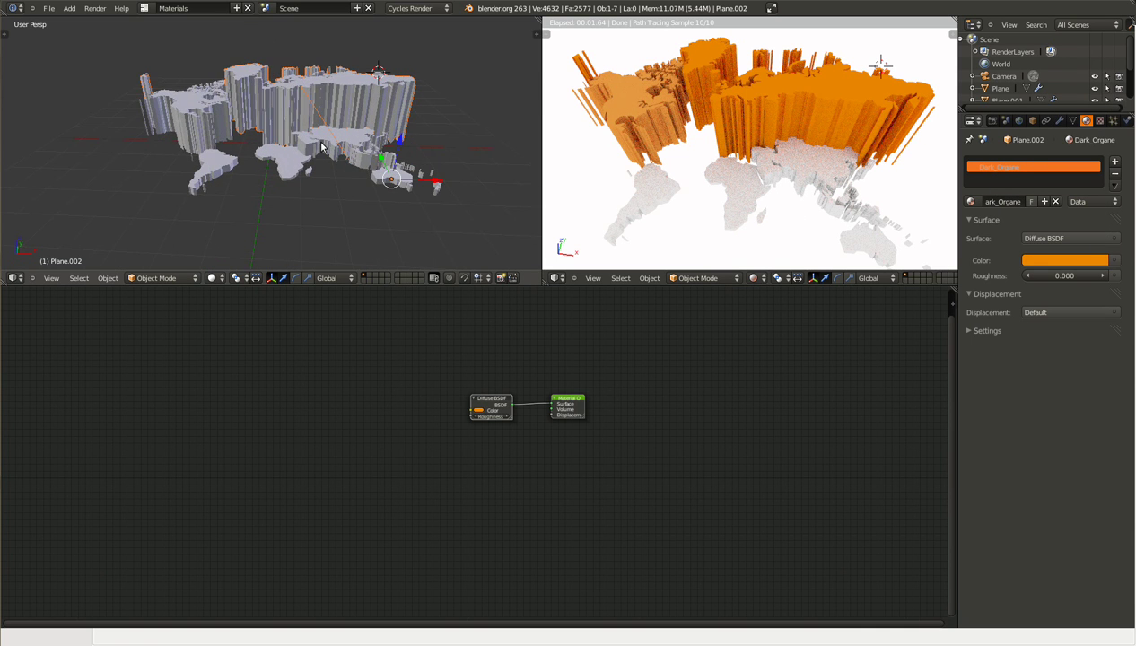
right_click(317, 141)
mouse_move(292, 190)
middle_mouse_down()
mouse_move(293, 153)
mouse_move(286, 185)
middle_mouse_up()
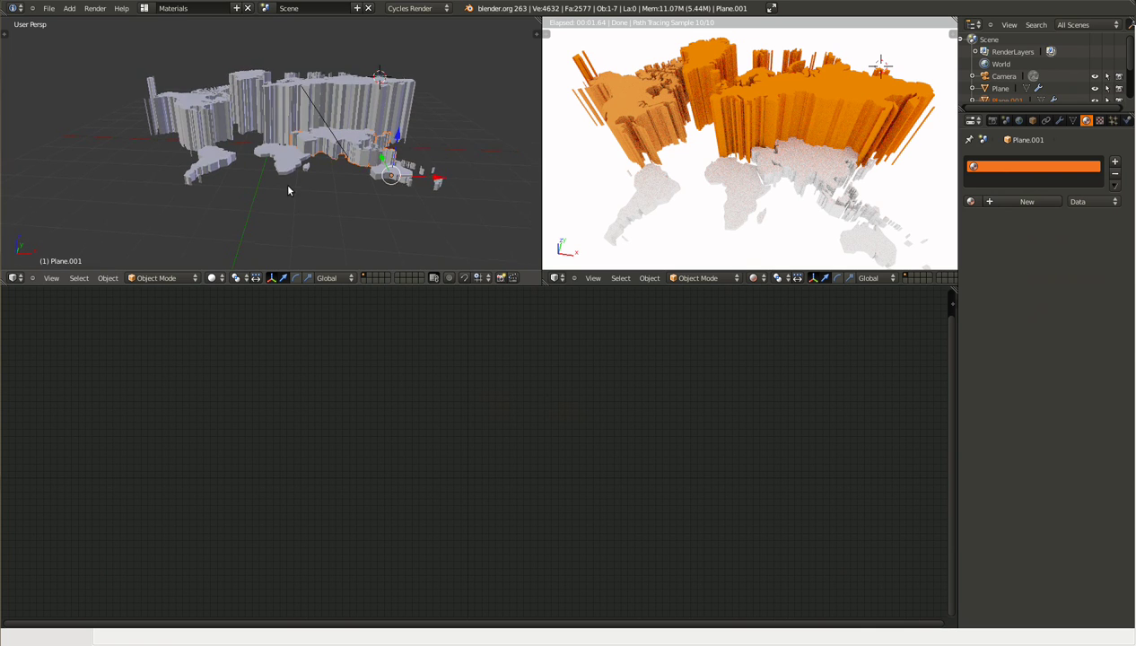
left_click(1002, 205)
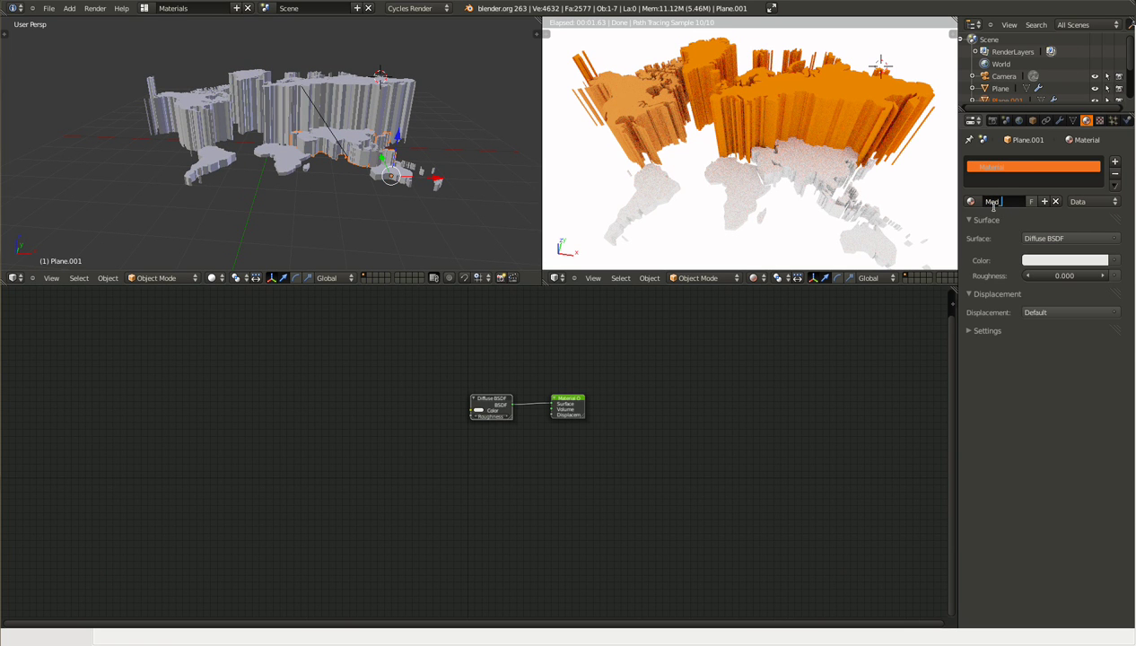
type("nge")
key("Return")
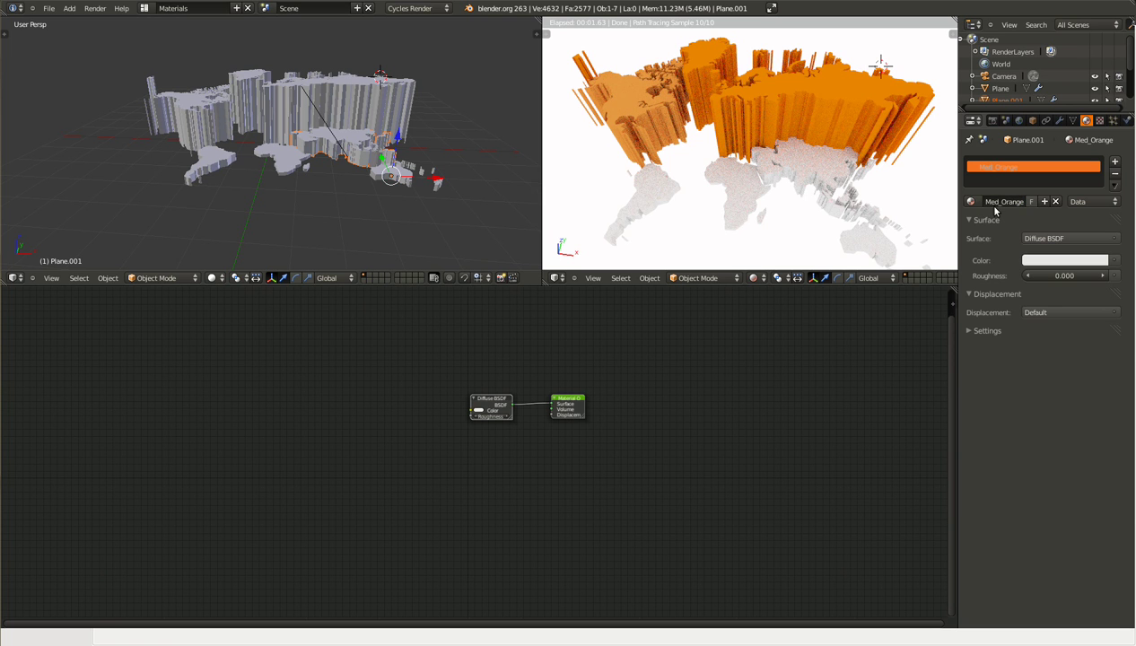
left_click(1054, 260)
left_click_drag(1043, 135, 1032, 164)
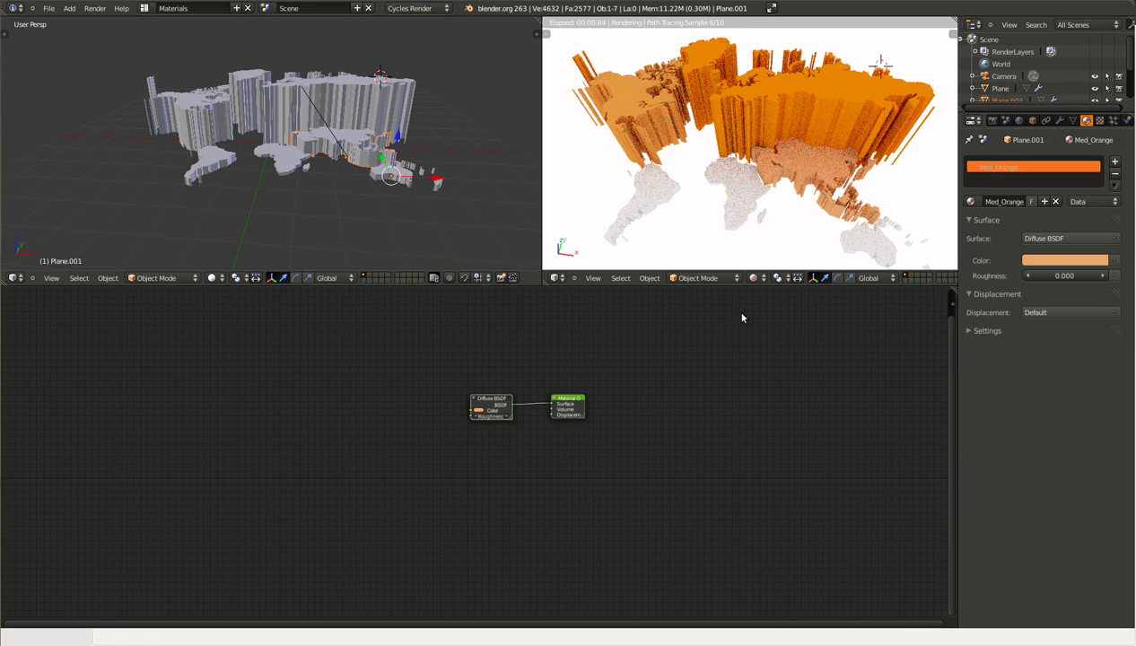
Create a new material for the South America mesh and name it Med_Light_Orange.
middle_click_drag(616, 198, 626, 152)
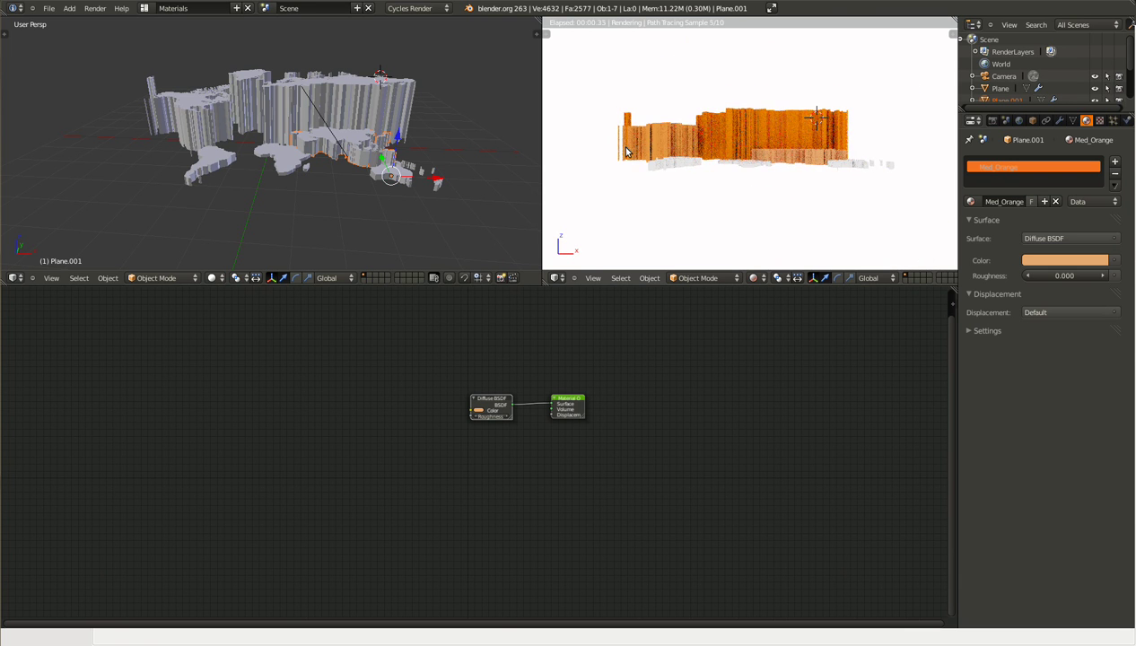
key("KP_5")
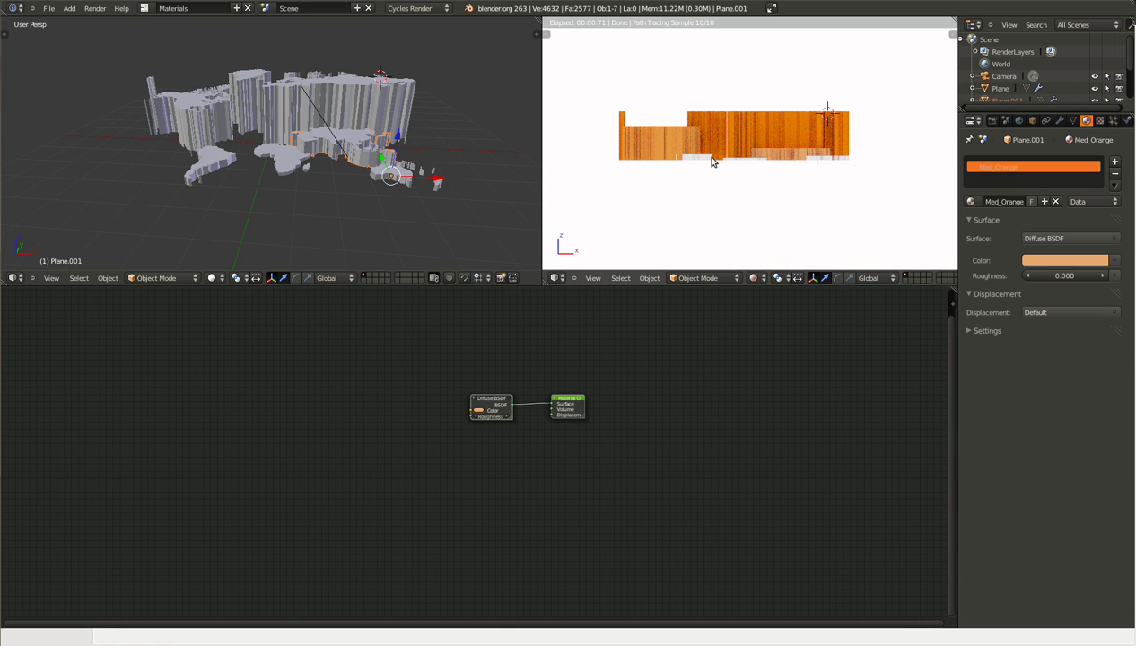
right_click(712, 161)
left_click(996, 202)
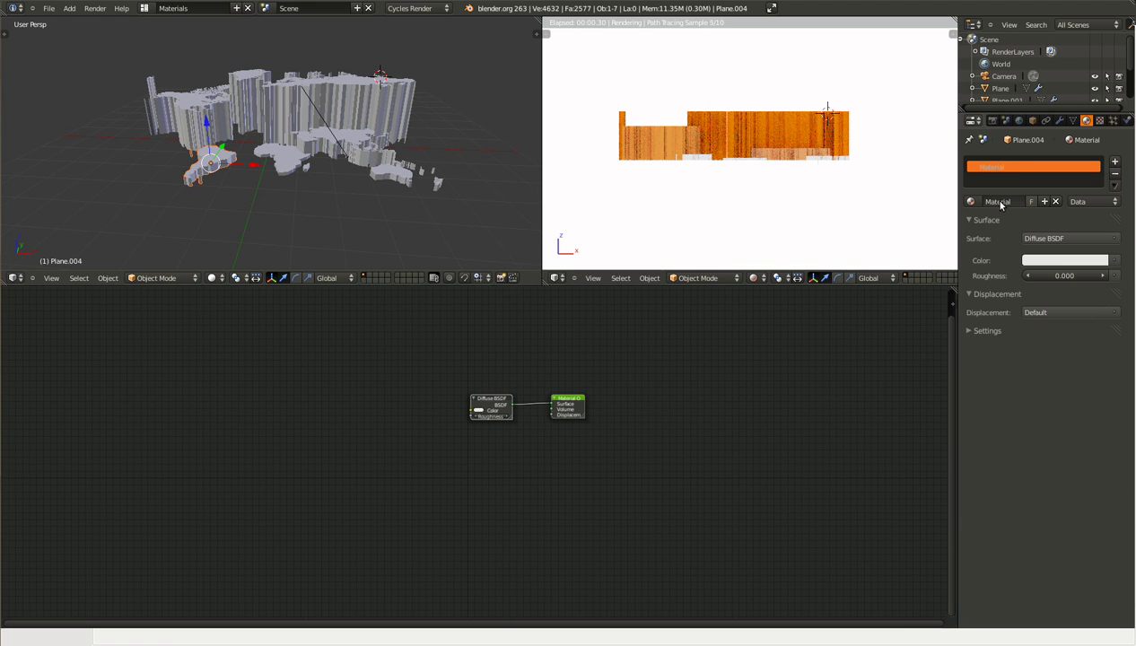
left_click(999, 202)
type("Med_Light_Orange")
key("Return")
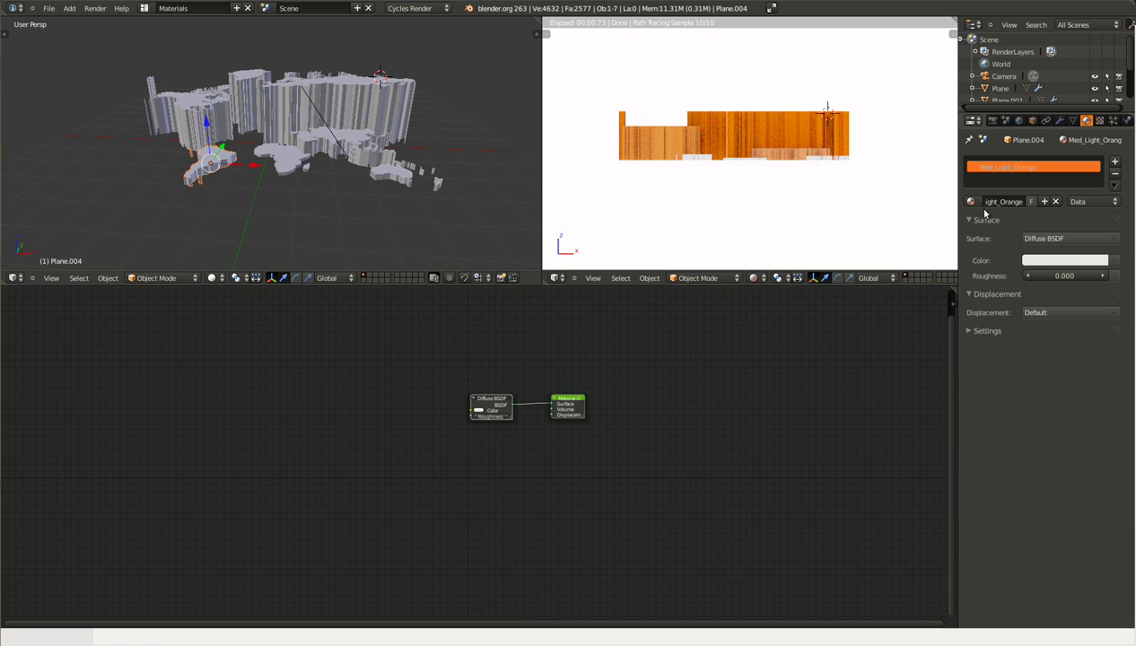
Try a light peach-orange as the diffuse colour of the Med_Light_Orange material on South America.
left_click(1027, 260)
left_click(1036, 163)
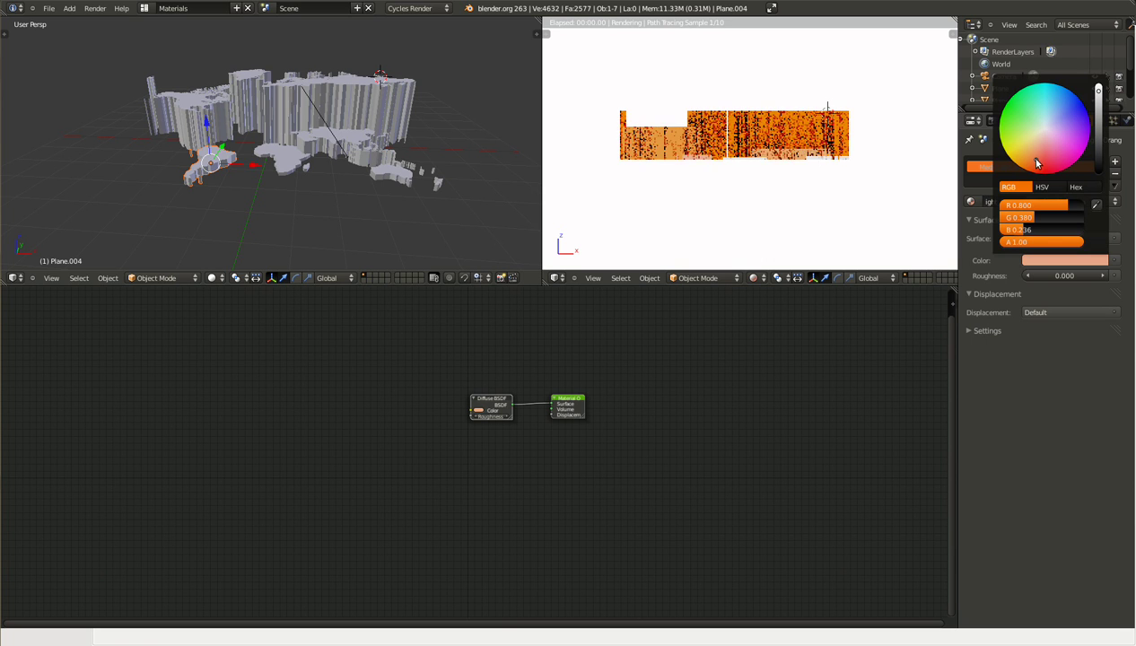
middle_click_drag(734, 182, 723, 219)
scroll(721, 222, "up", 3)
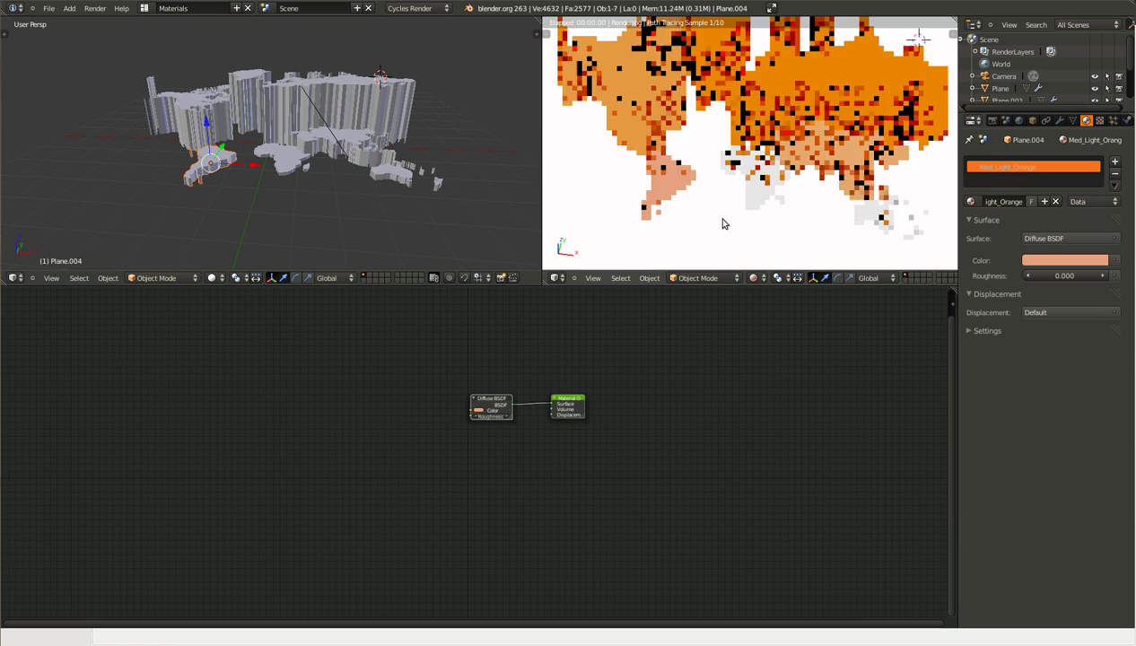
left_click(1035, 259)
left_click_drag(1038, 167, 1032, 160)
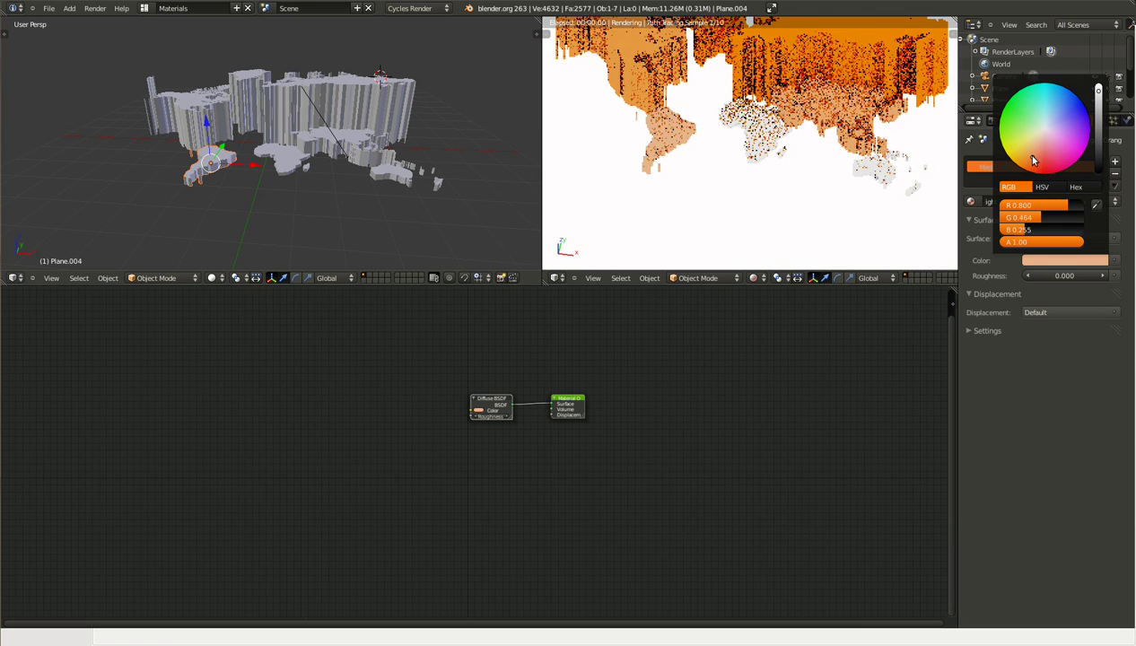
Refine the Med_Light_Orange diffuse colour to a light orange slightly paler than the North America and Asia tones.
middle_click_drag(717, 152, 824, 184)
scroll(730, 208, "up", 3)
left_click(1059, 260)
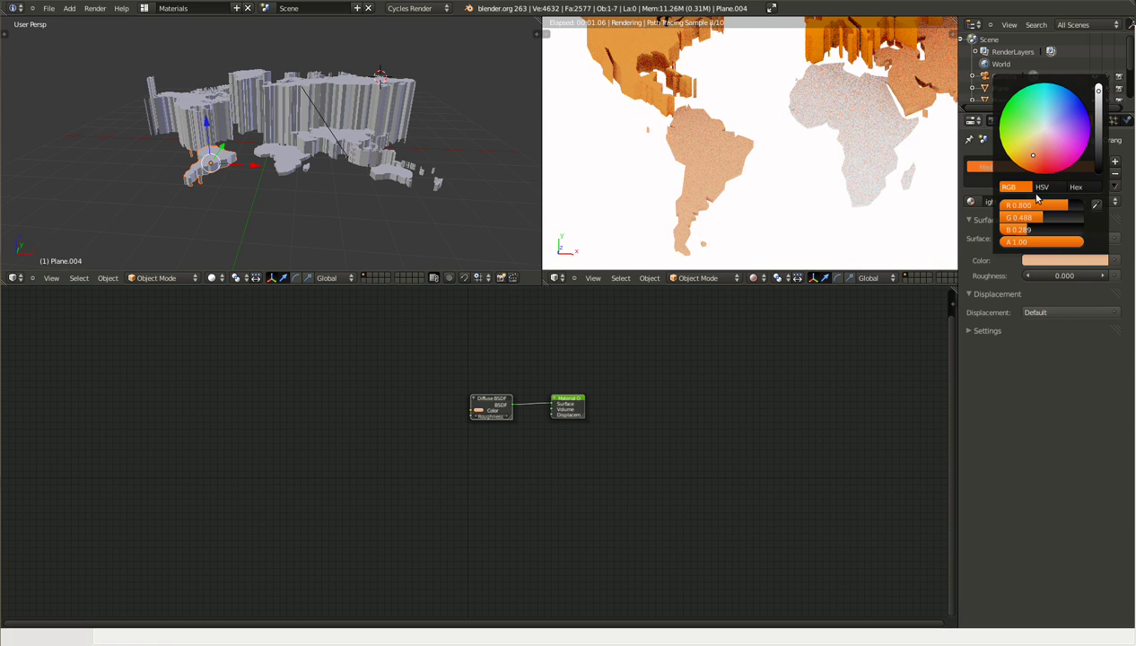
left_click(1032, 156)
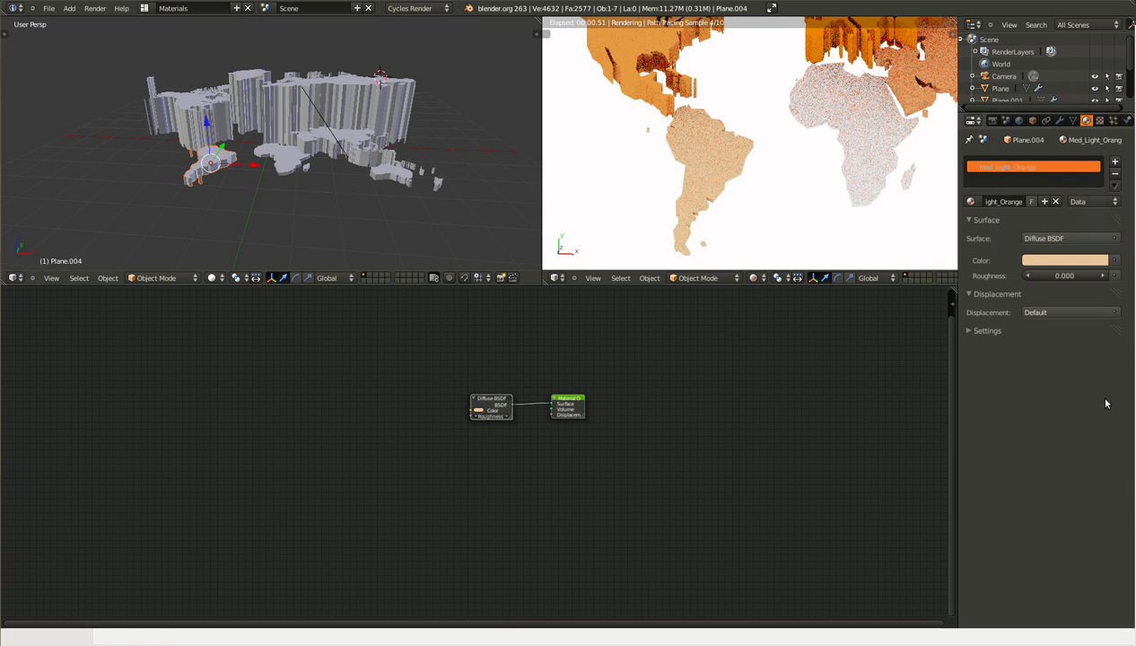
scroll(759, 189, "down", 4)
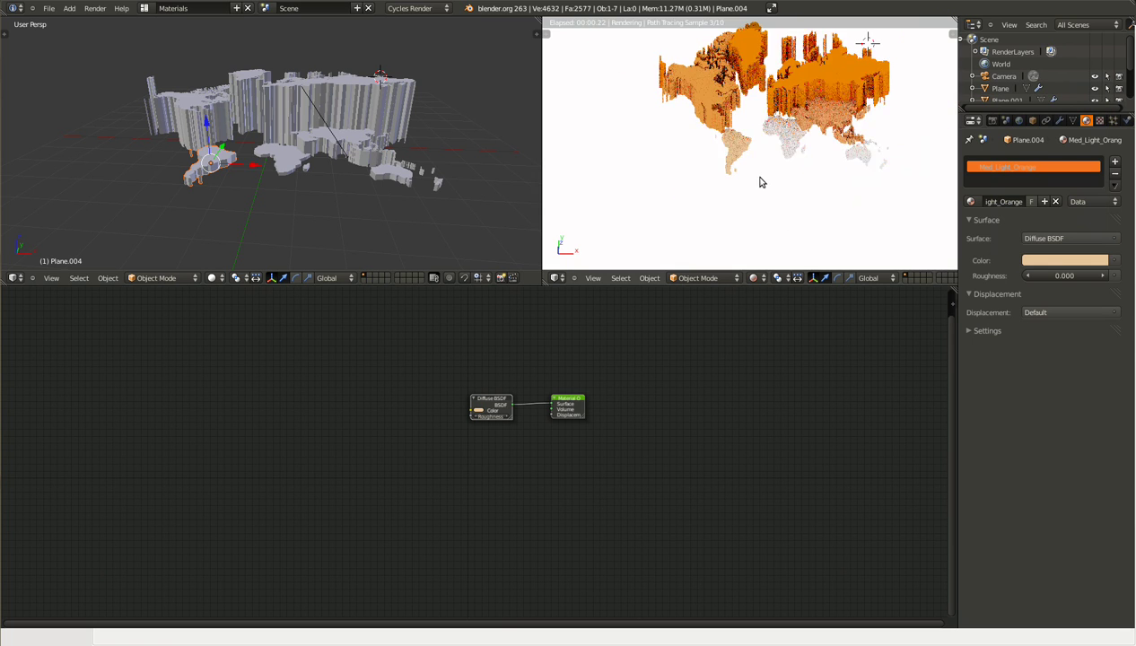
scroll(761, 186, "up", 2)
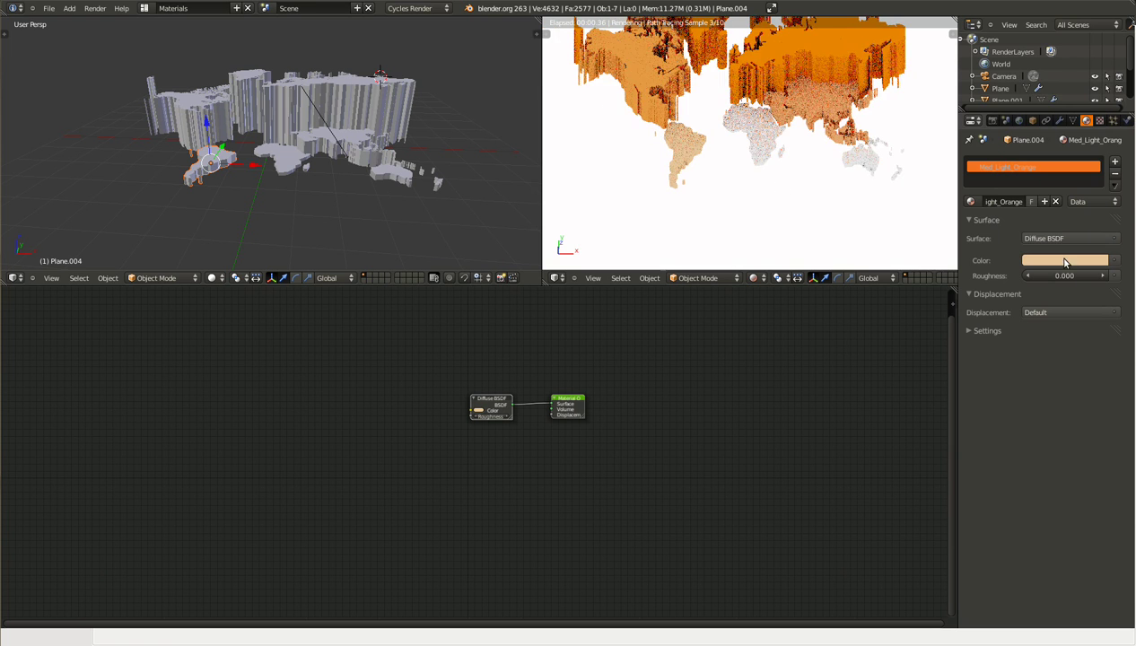
left_click(1059, 260)
left_click_drag(1032, 159, 1030, 162)
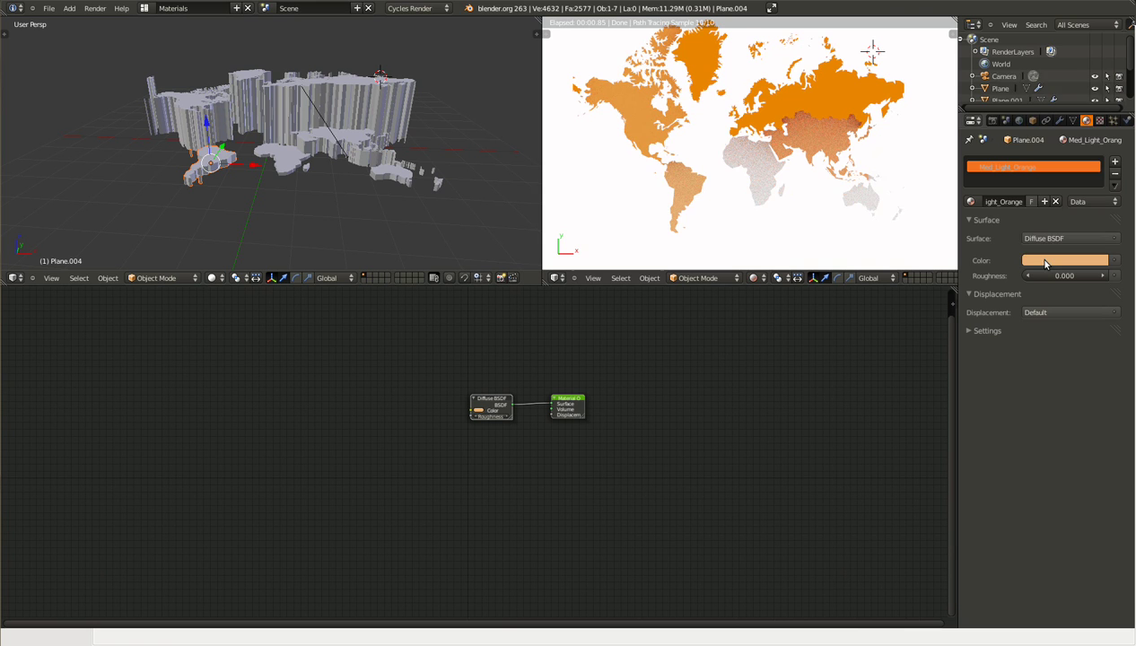
left_click(1040, 260)
mouse_move(1024, 165)
left_mouse_down()
mouse_move(1018, 156)
mouse_move(1032, 159)
left_mouse_up()
Create a material named Light_Orange for the Australia mesh and give it a pale yellowish-orange diffuse colour.
right_click(846, 206)
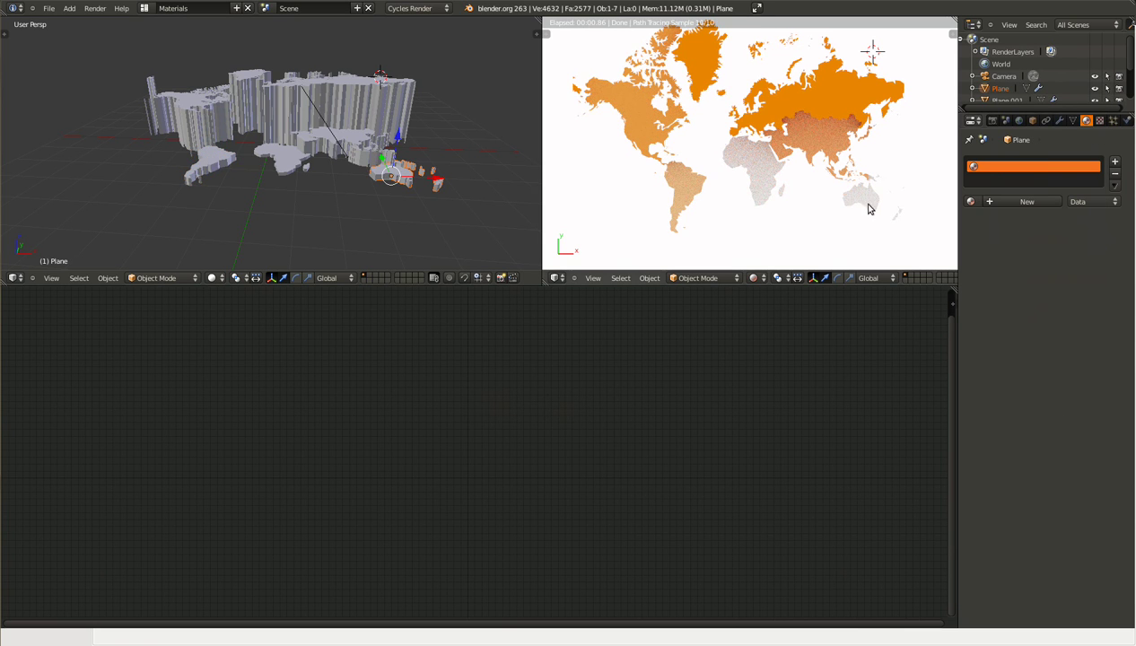
left_click(994, 203)
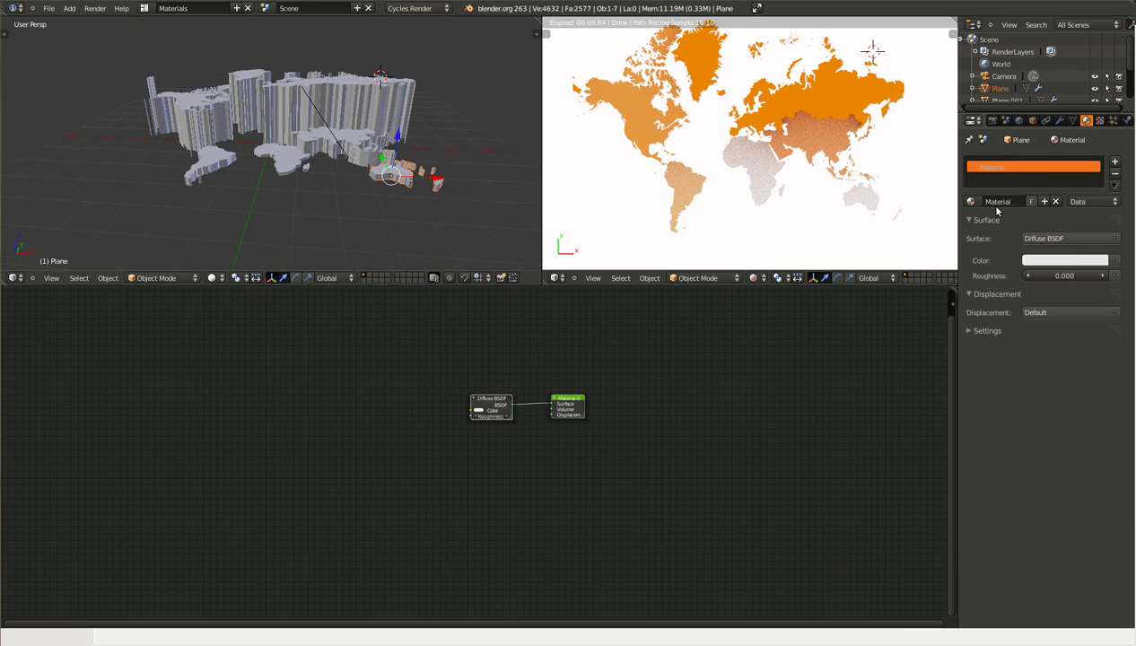
left_click(997, 203)
type("Light_Orange")
key("Return")
left_click(1057, 261)
left_click_drag(1041, 135, 1030, 152)
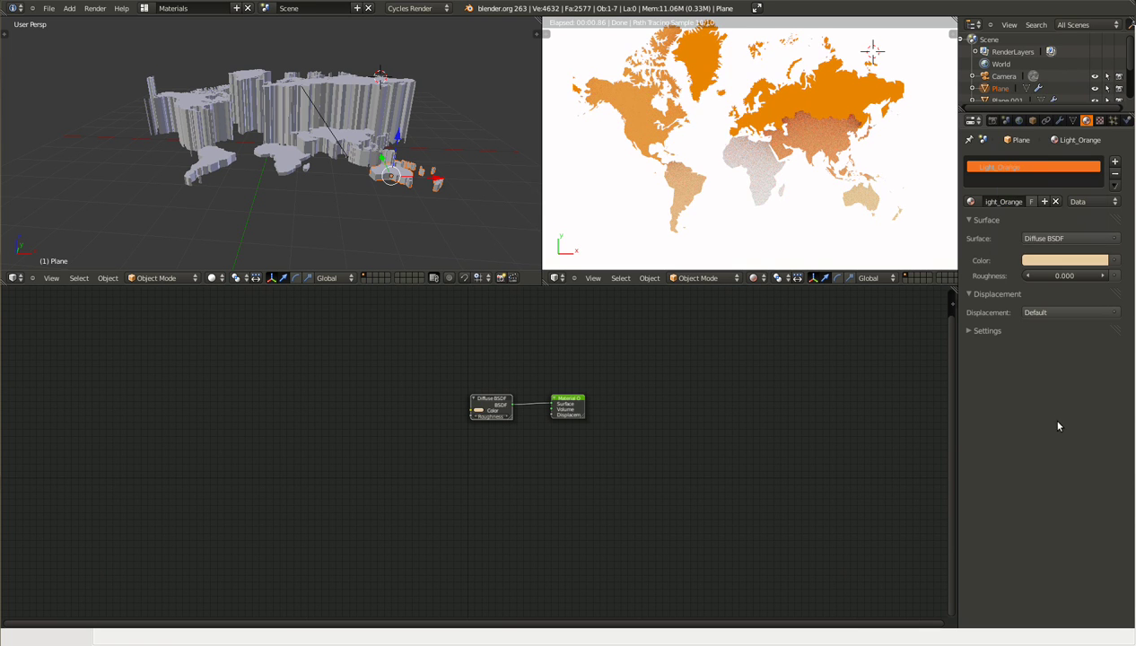
Create a material named White for the Africa mesh and raise its diffuse colour to full-brightness white.
right_click(767, 185)
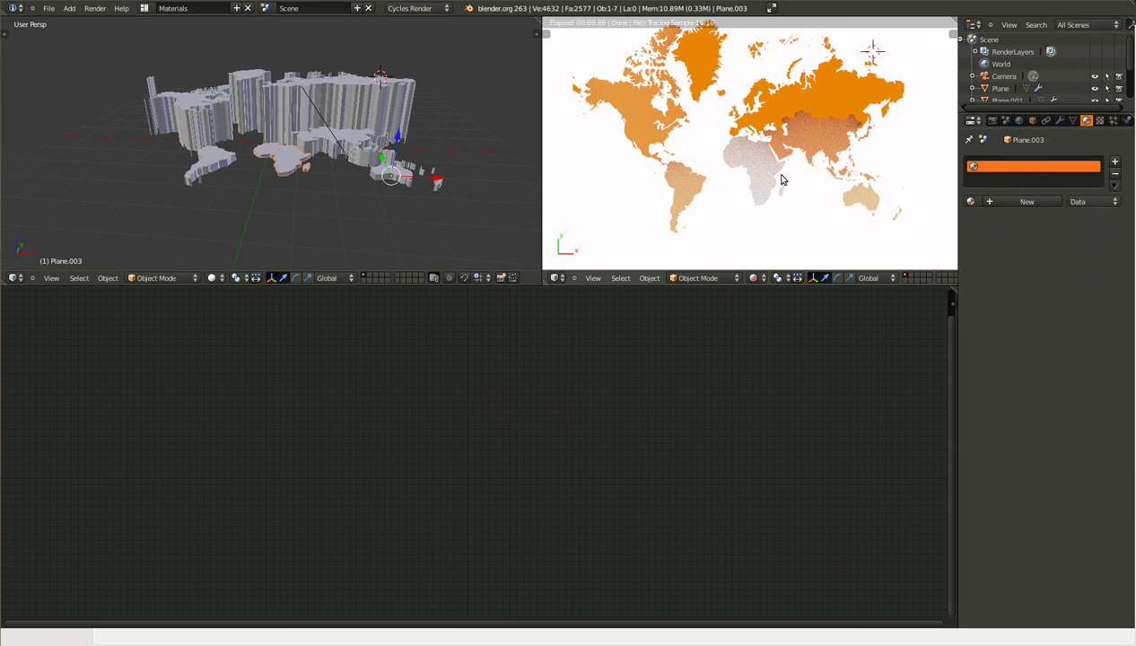
left_click(1001, 201)
left_click(992, 202)
type("White")
key("Return")
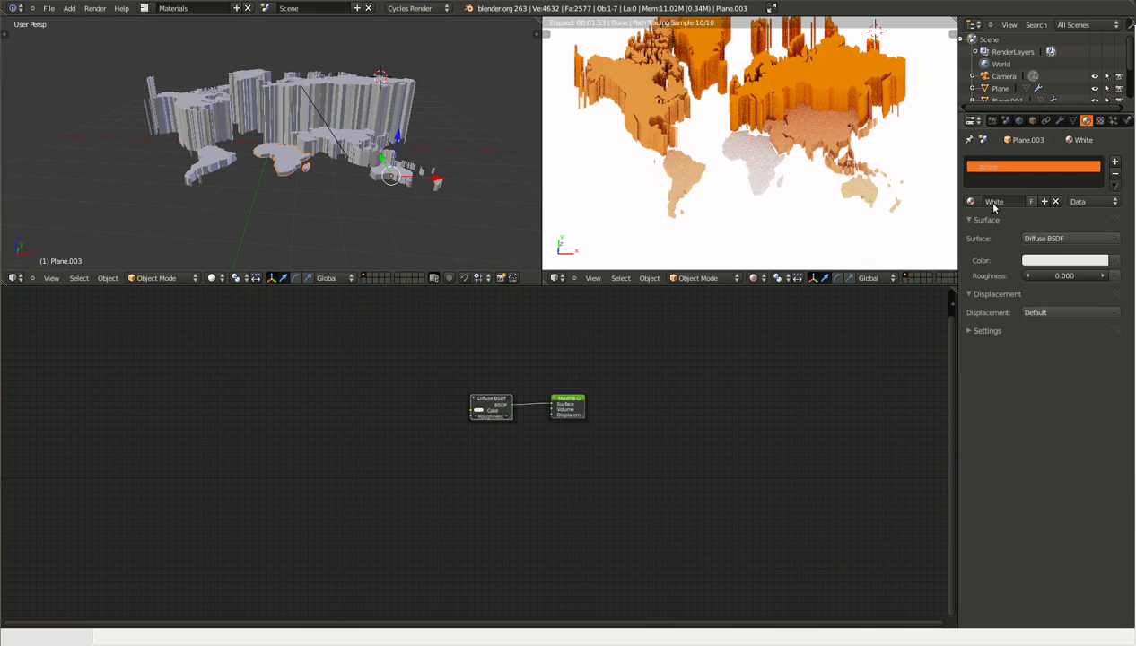
left_click(1050, 262)
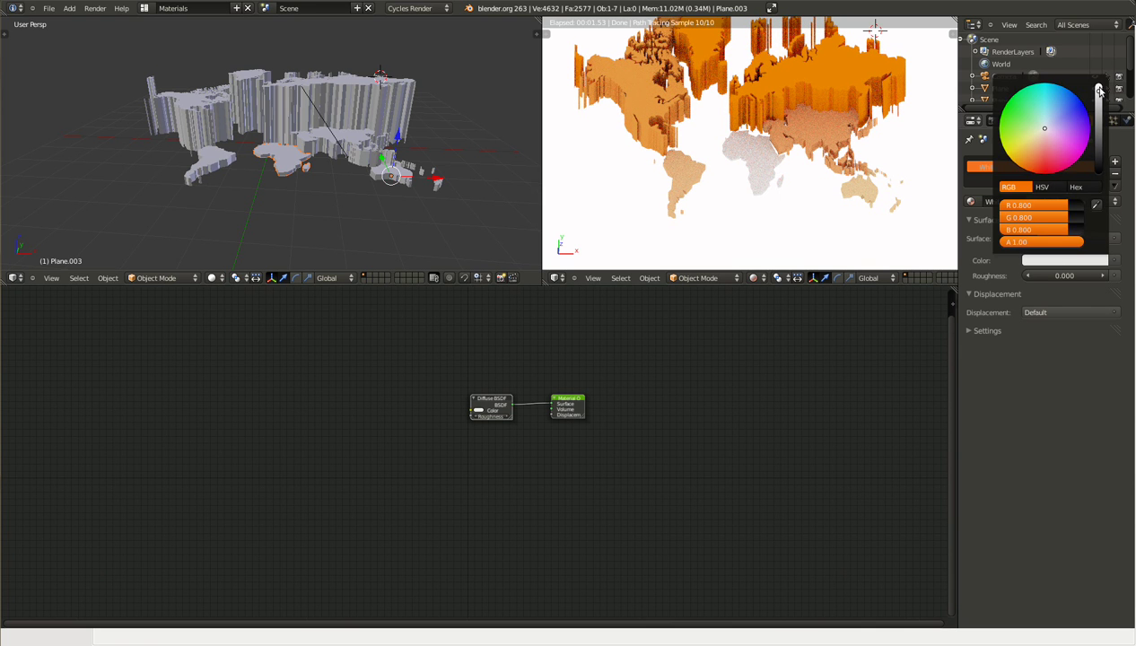
left_click_drag(1100, 91, 1100, 82)
middle_click_drag(797, 173, 764, 171)
scroll(769, 161, "down", 2)
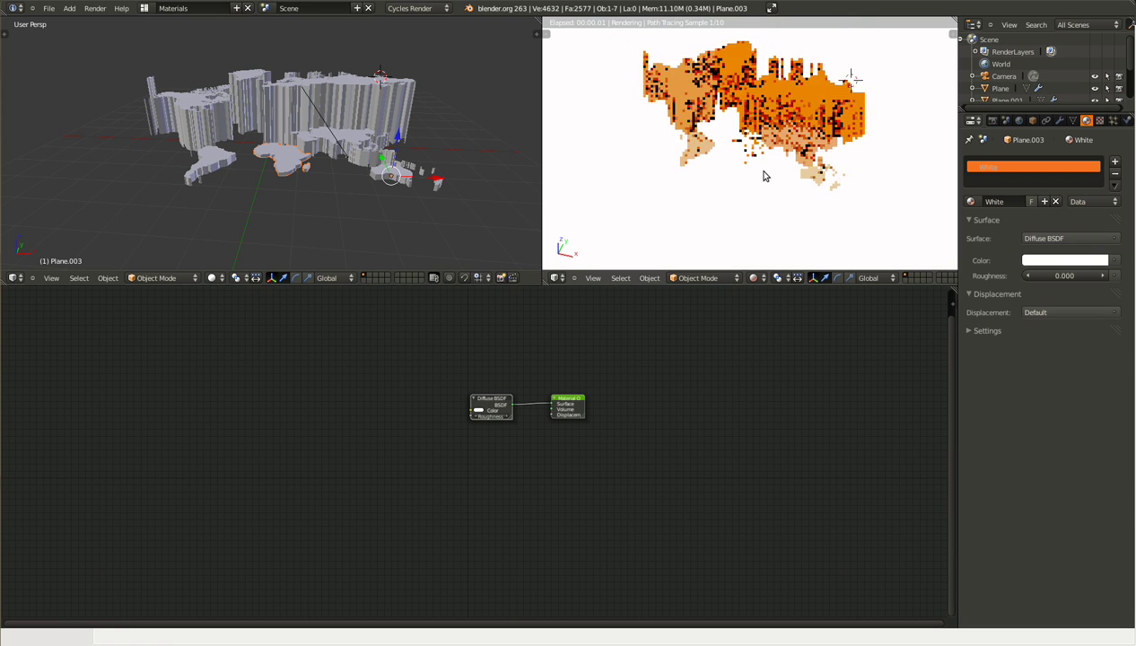
Snap the 3D cursor to the scene center and add an Empty there as an aiming target.
key("KP_0")
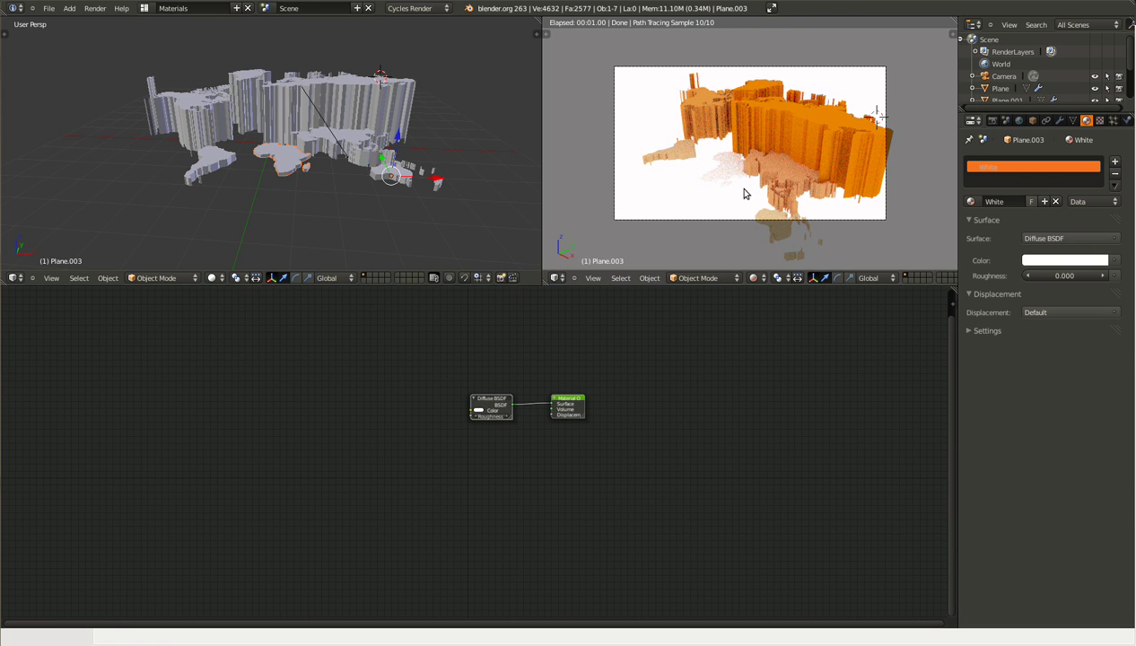
key("shift+s")
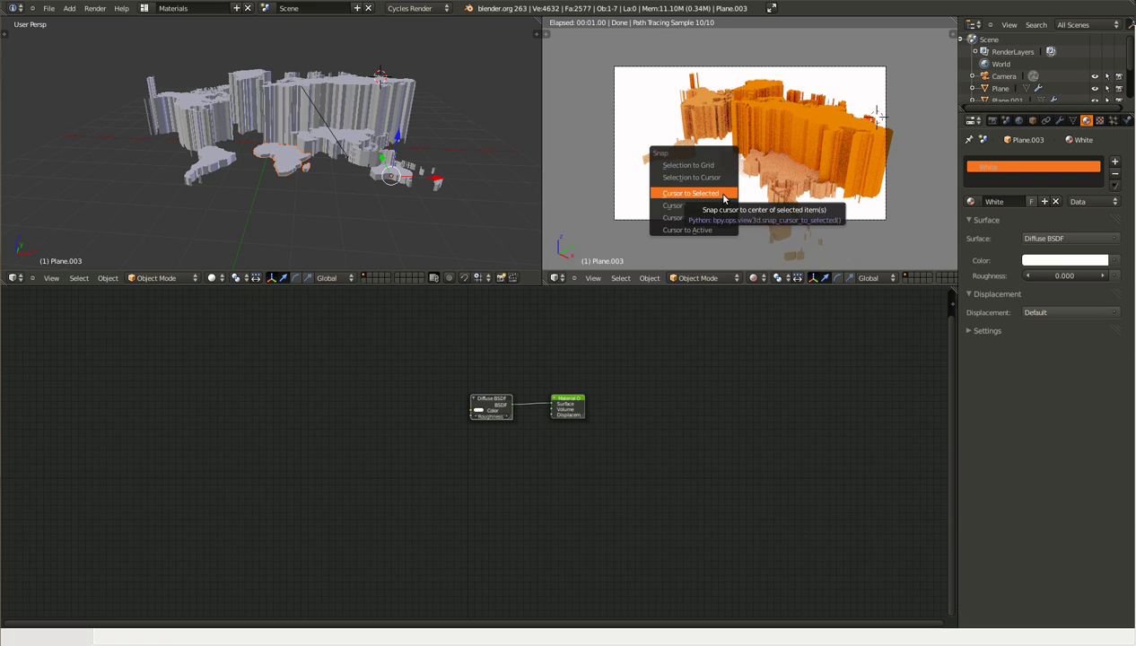
left_click(716, 206)
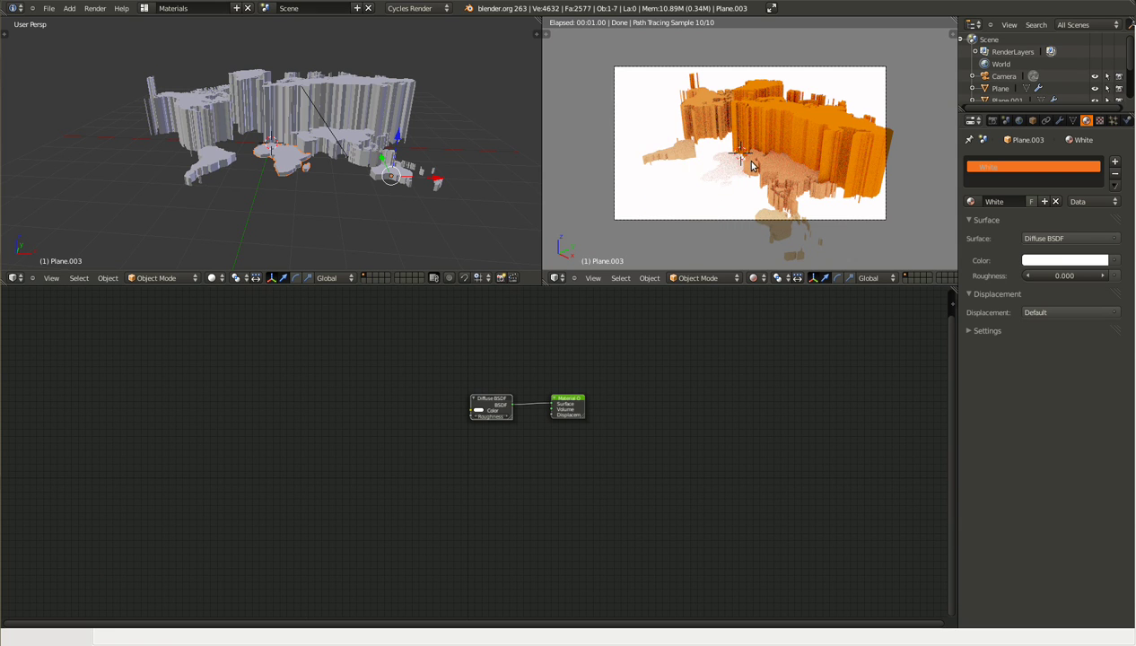
key("shift+a")
left_click(718, 248)
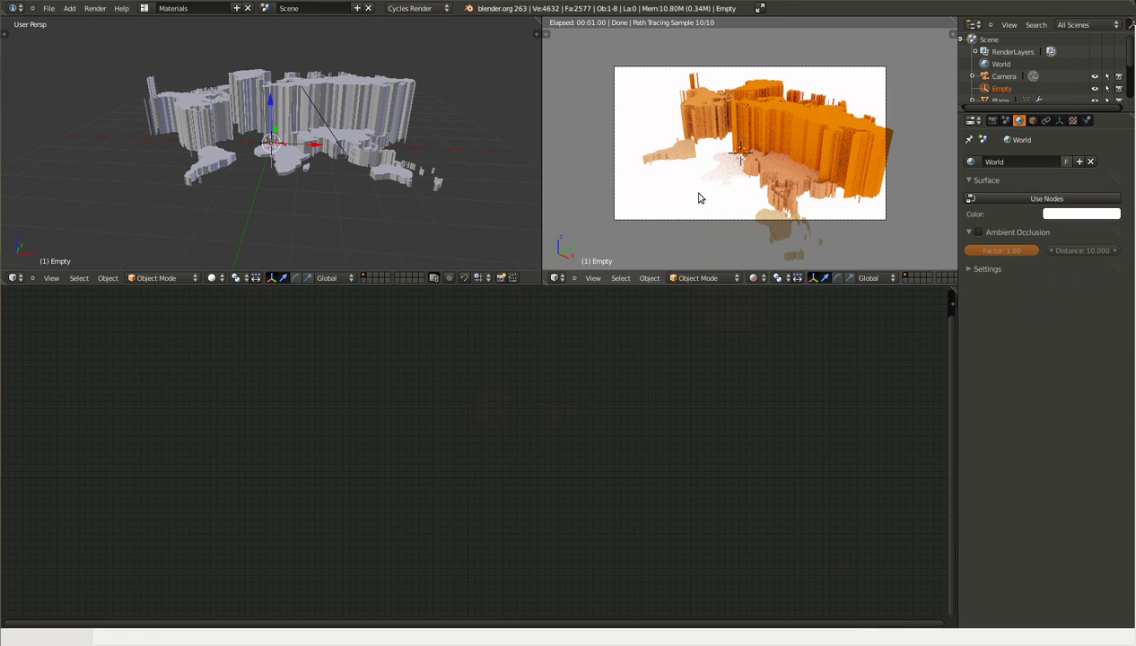
Select the camera and the Empty, and add a Track To constraint that aims the camera at the Empty.
mouse_move(693, 192)
middle_mouse_down()
mouse_move(708, 201)
mouse_move(684, 203)
middle_mouse_up()
middle_click_drag(267, 160, 288, 168)
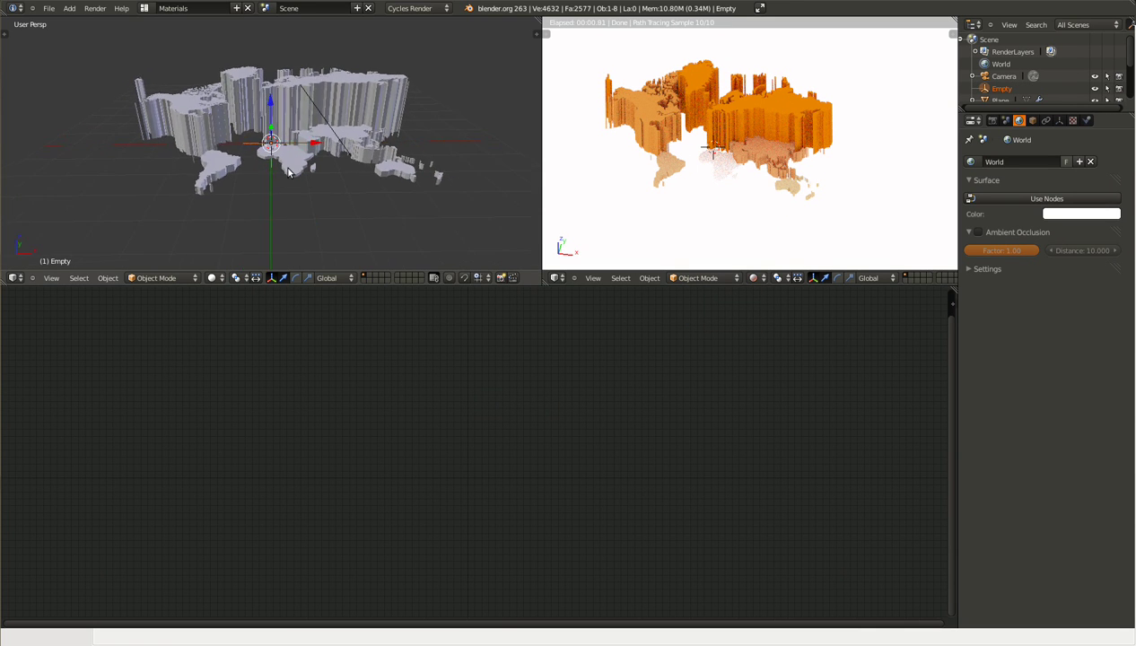
scroll(289, 172, "down", 4)
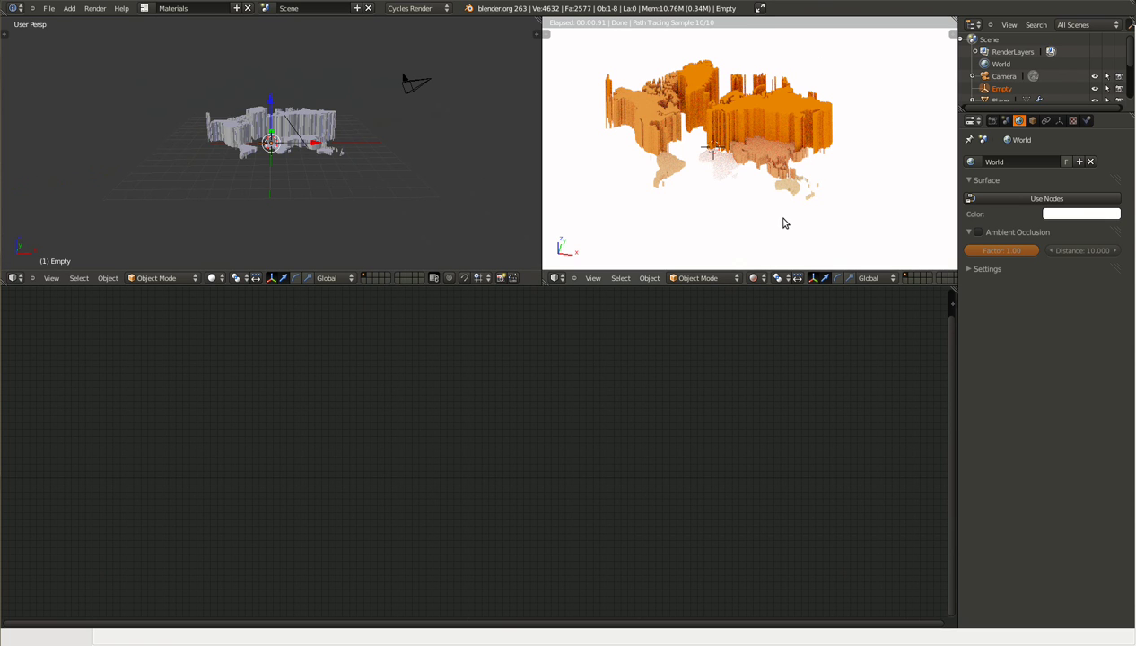
key("KP_0")
key("KP_0")
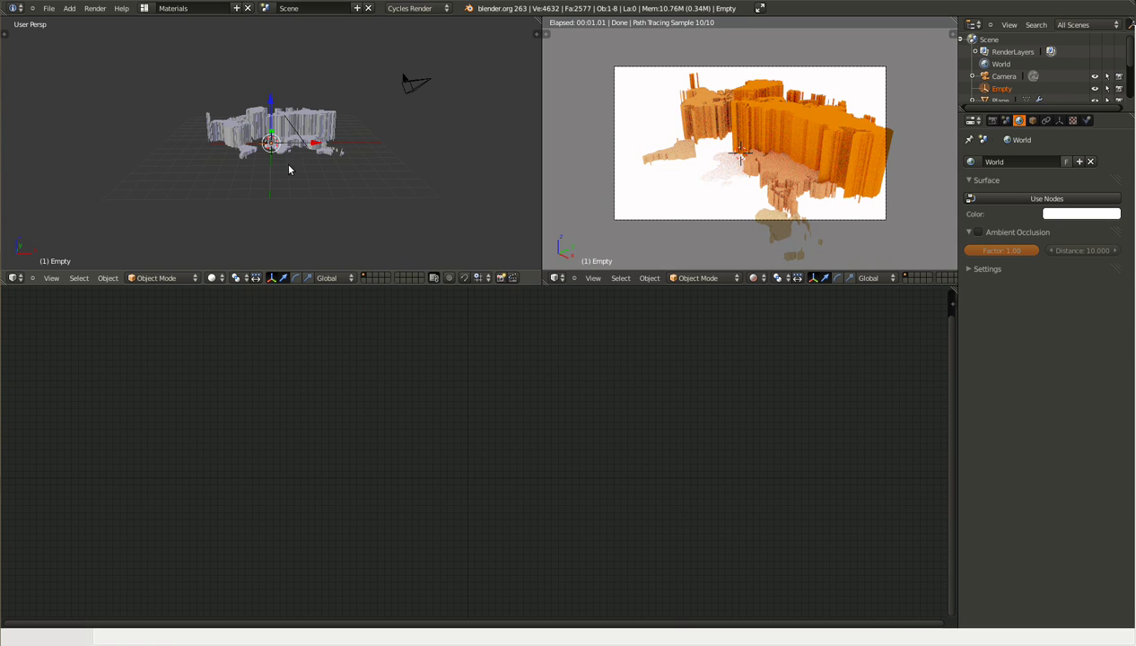
middle_click_drag(289, 167, 237, 145)
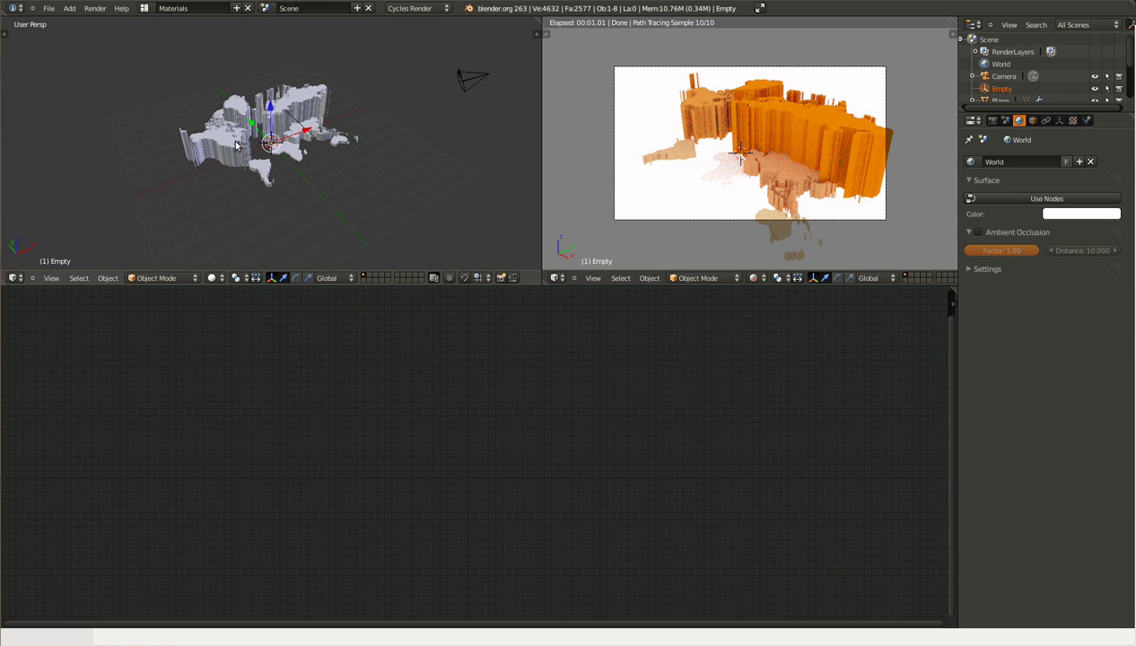
right_click(469, 76)
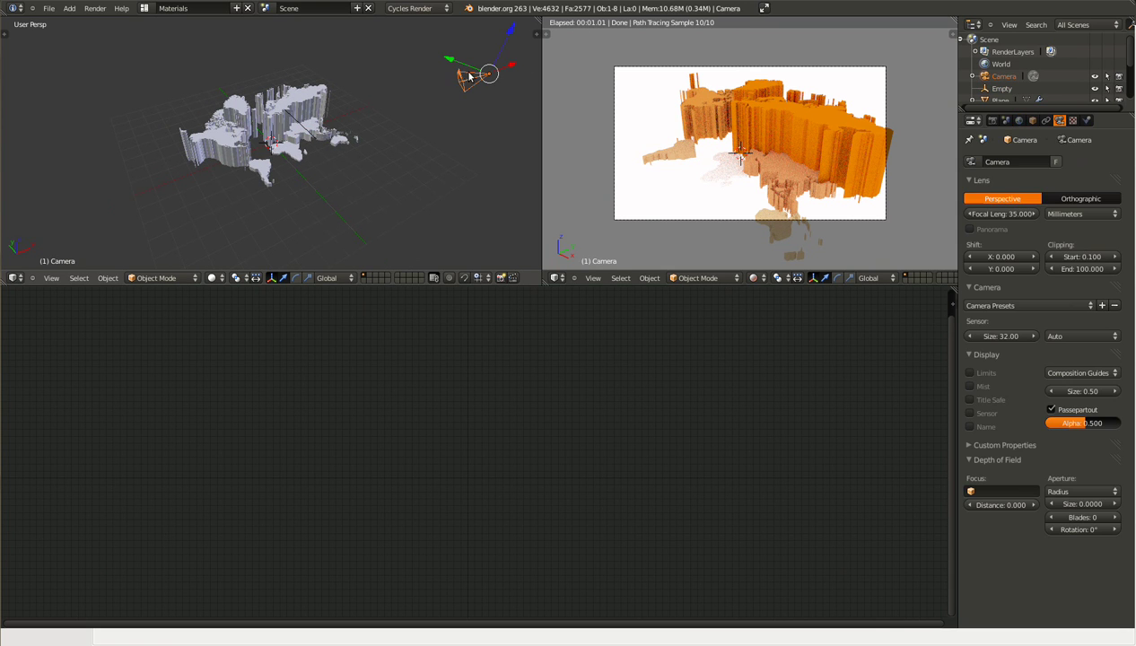
right_click(263, 146)
key("z")
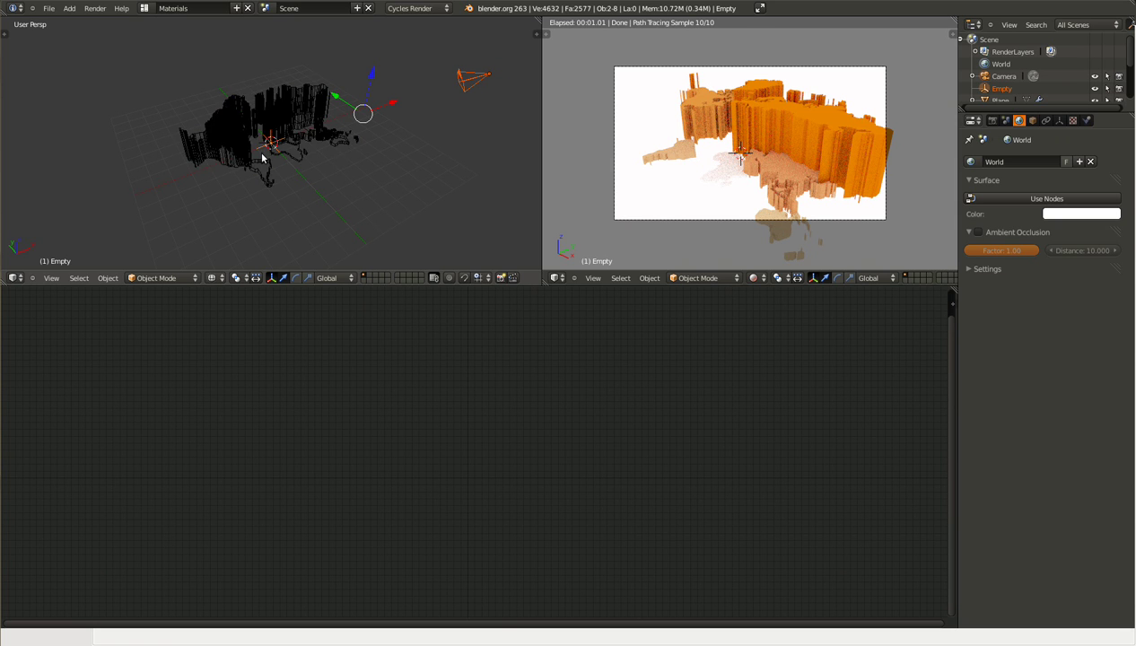
key("z")
scroll(267, 166, "up", 4)
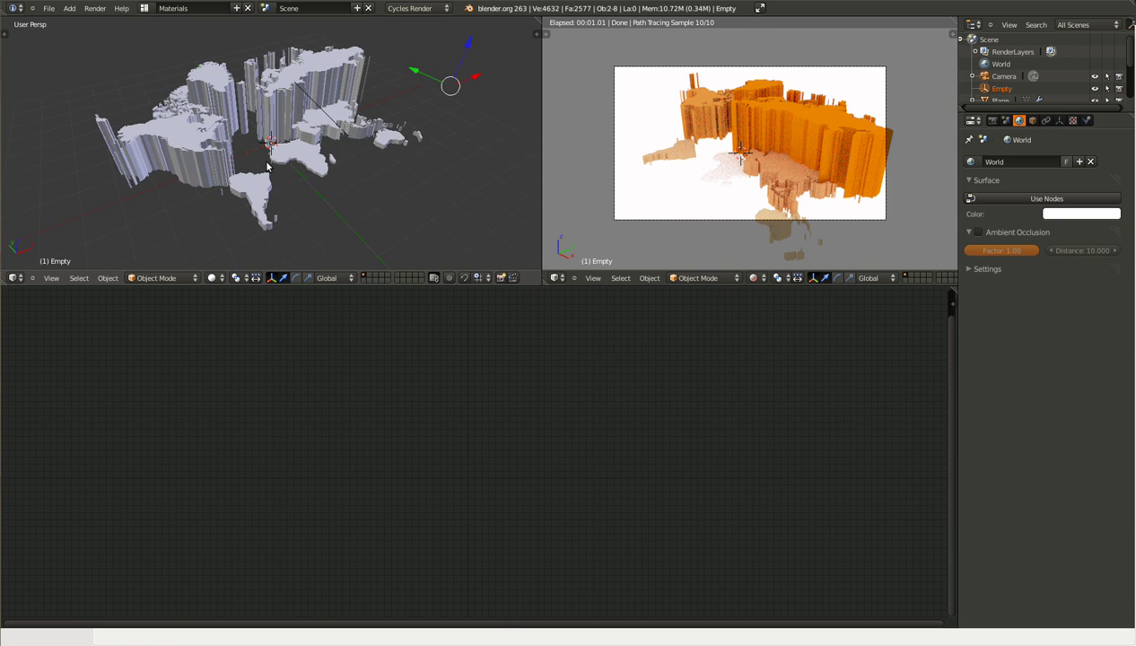
key("ctrl+t")
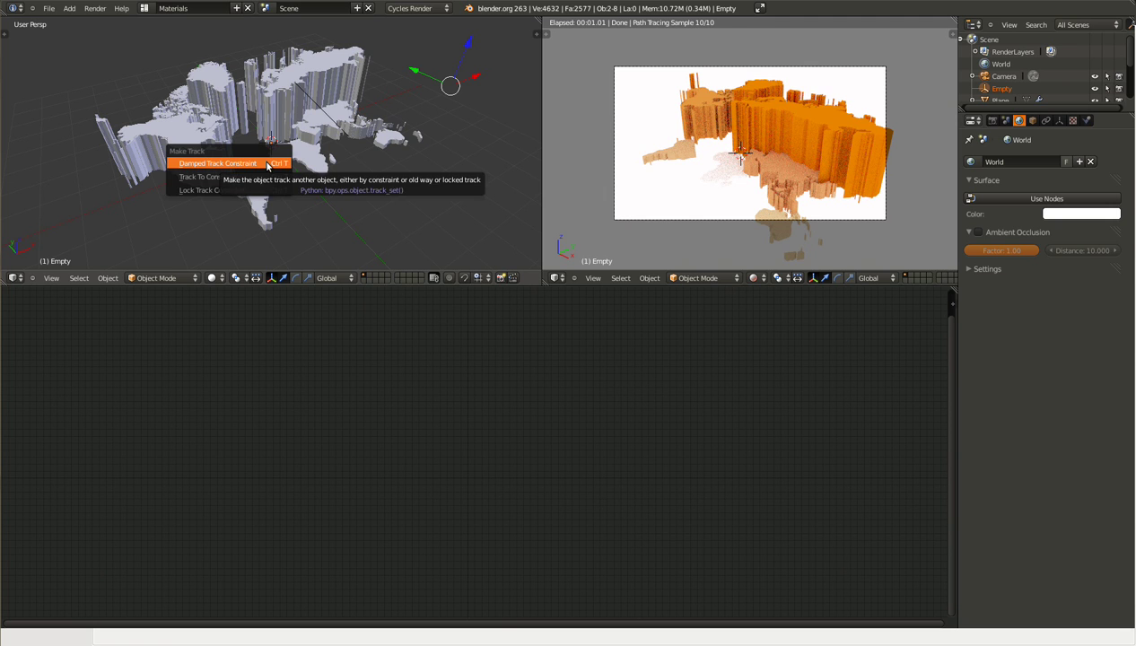
left_click(260, 177)
scroll(361, 106, "down", 4)
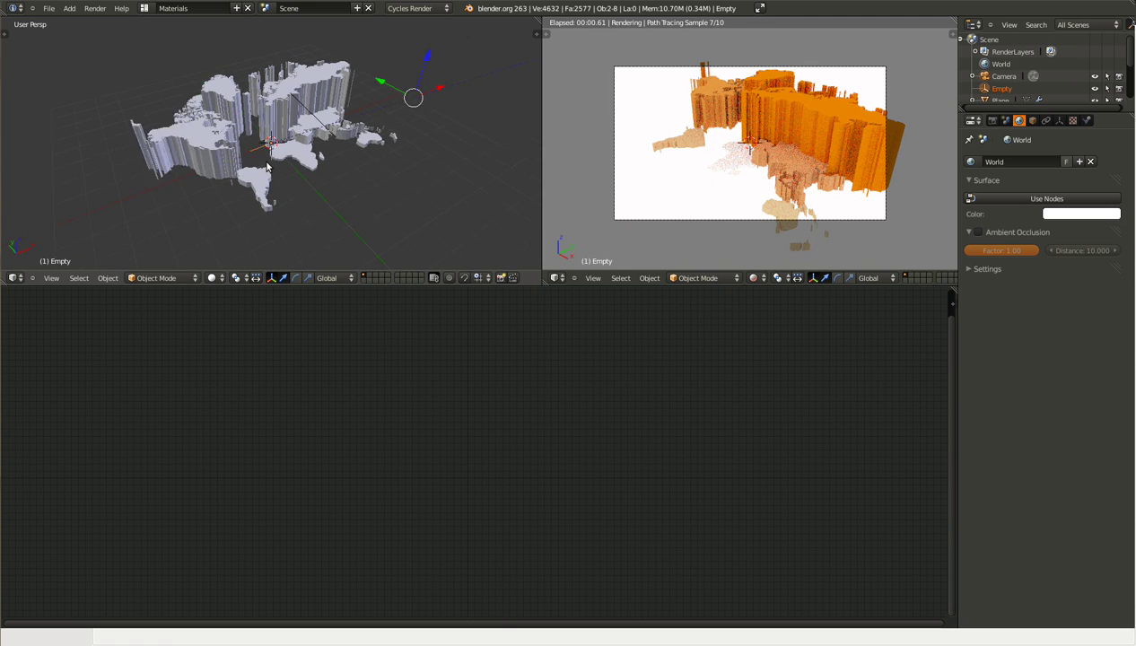
right_click(397, 103)
key("g")
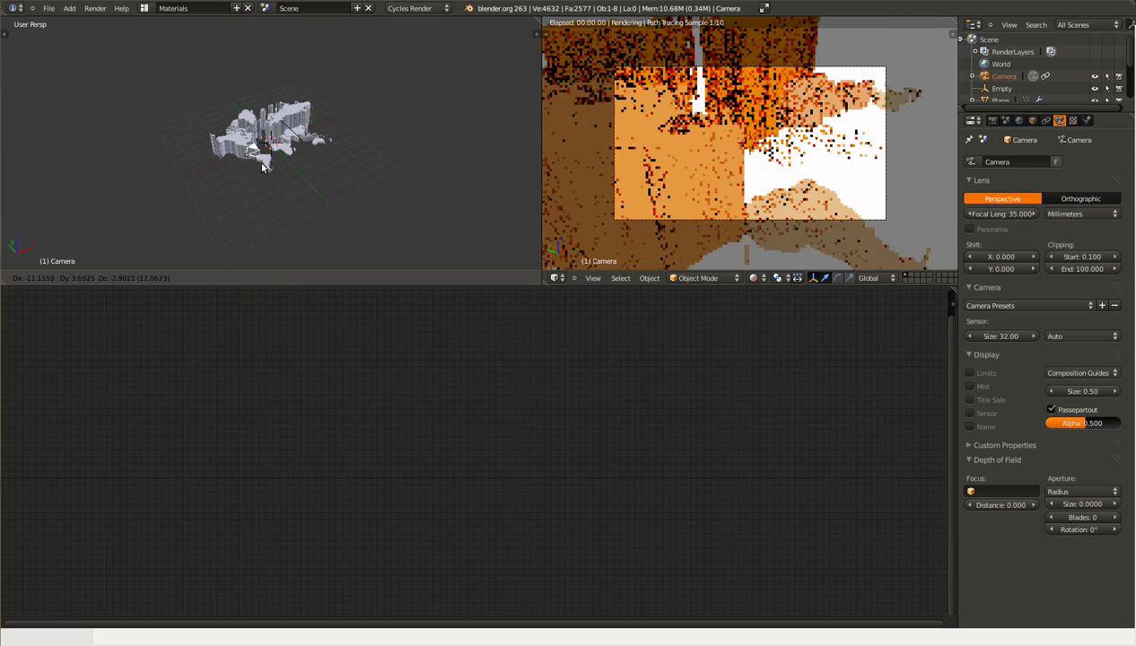
right_click(334, 157)
scroll(350, 162, "up", 6)
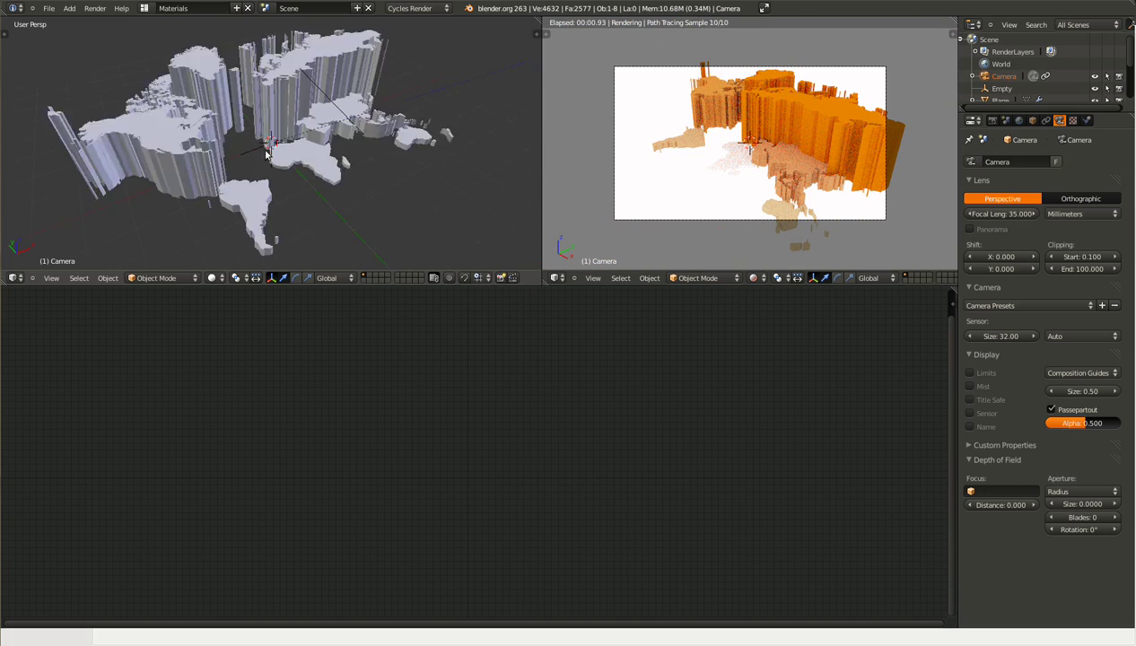
In a wireframe front view, move the Empty slightly toward +X and upward from the map's center.
scroll(351, 162, "down", 3)
middle_click_drag(351, 165, 268, 151)
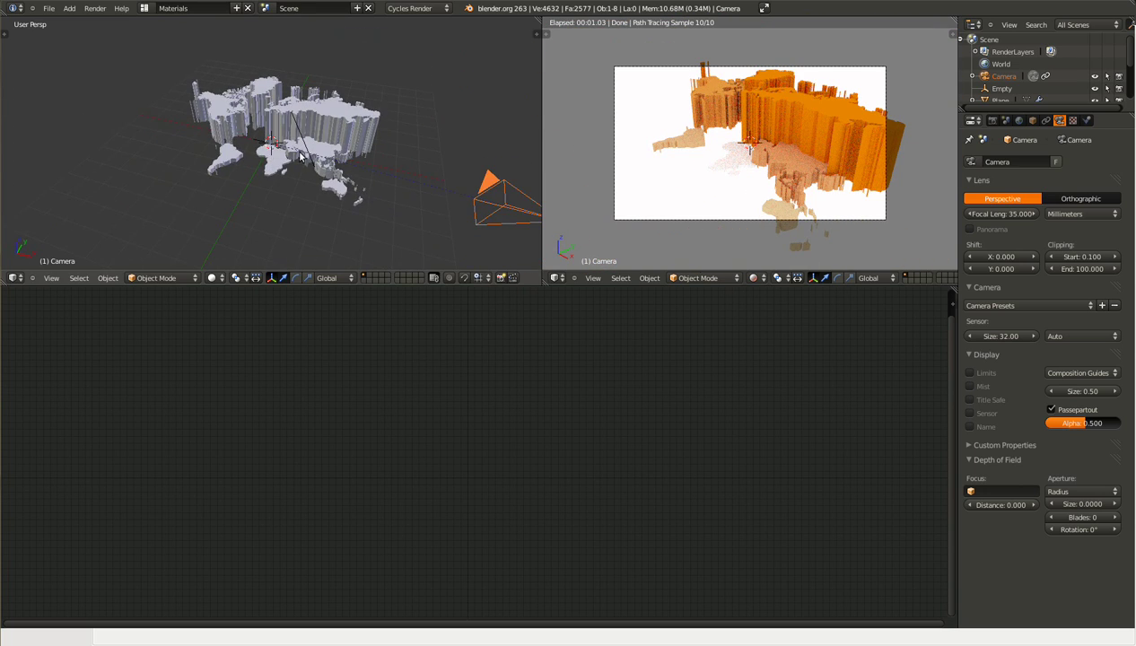
right_click(267, 147)
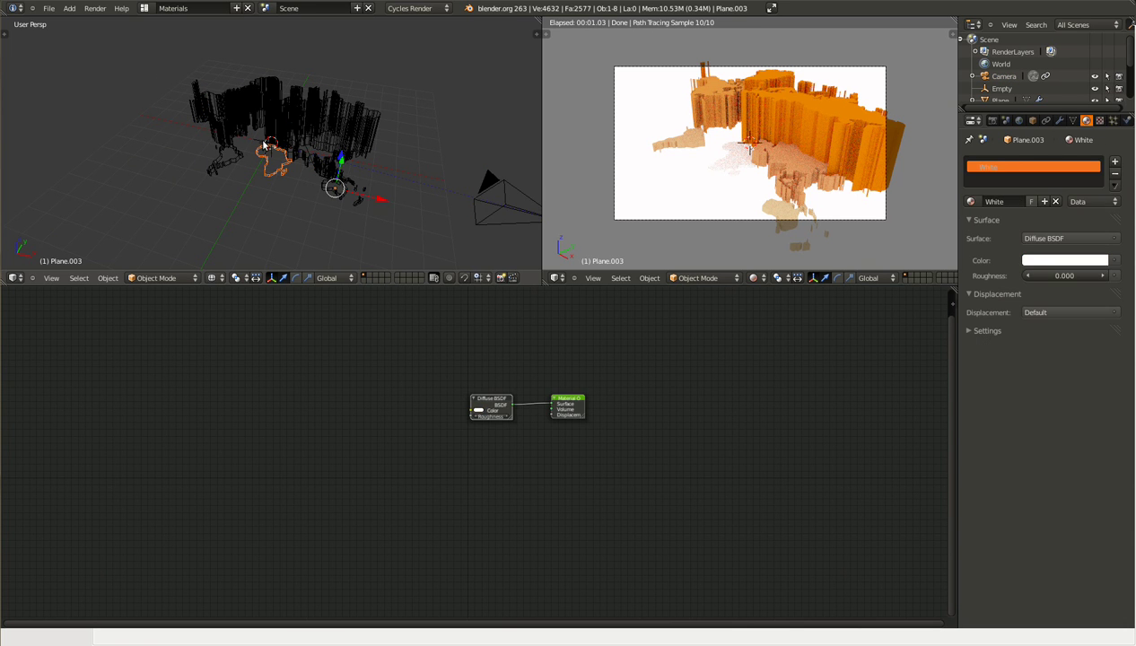
right_click(264, 145)
key("KP_1")
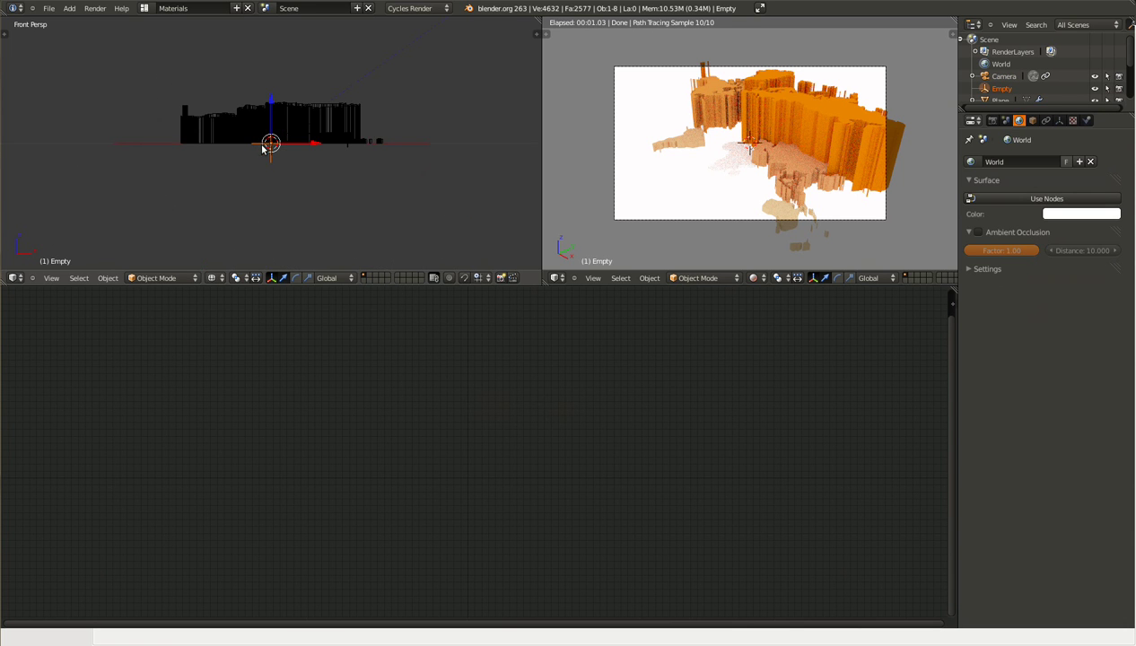
key("g")
left_click(275, 140)
key("g")
left_click(273, 143)
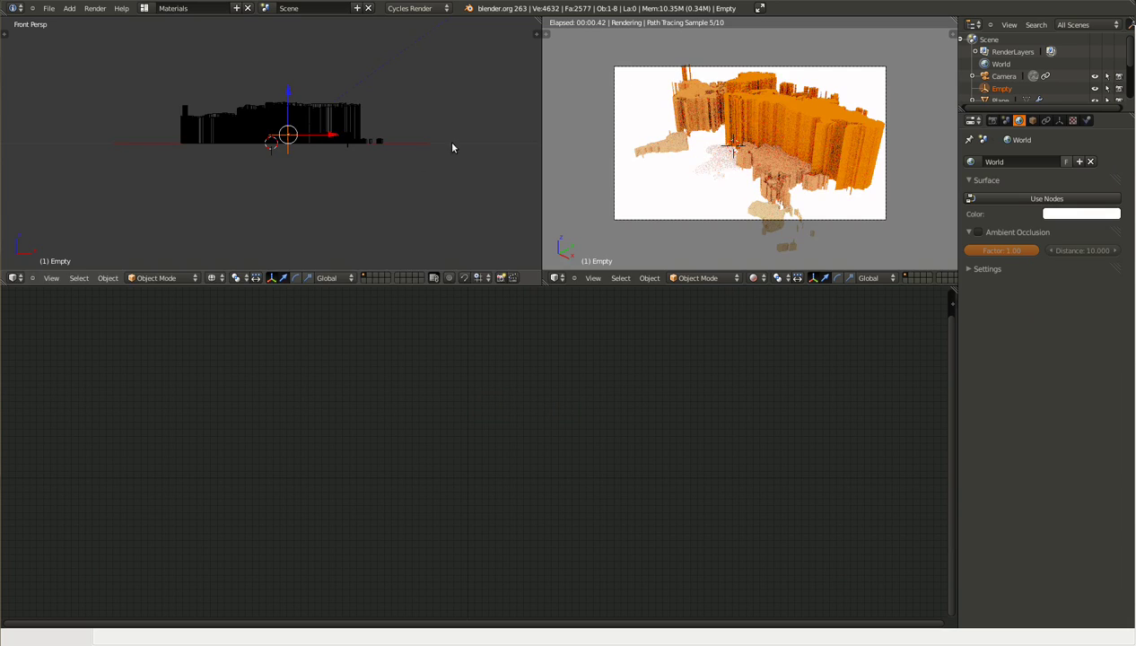
Move the camera inward over the map in the front view and pull it back along its local Z axis to fit the map in frame.
scroll(448, 148, "down", 3)
right_click(377, 70)
key("g")
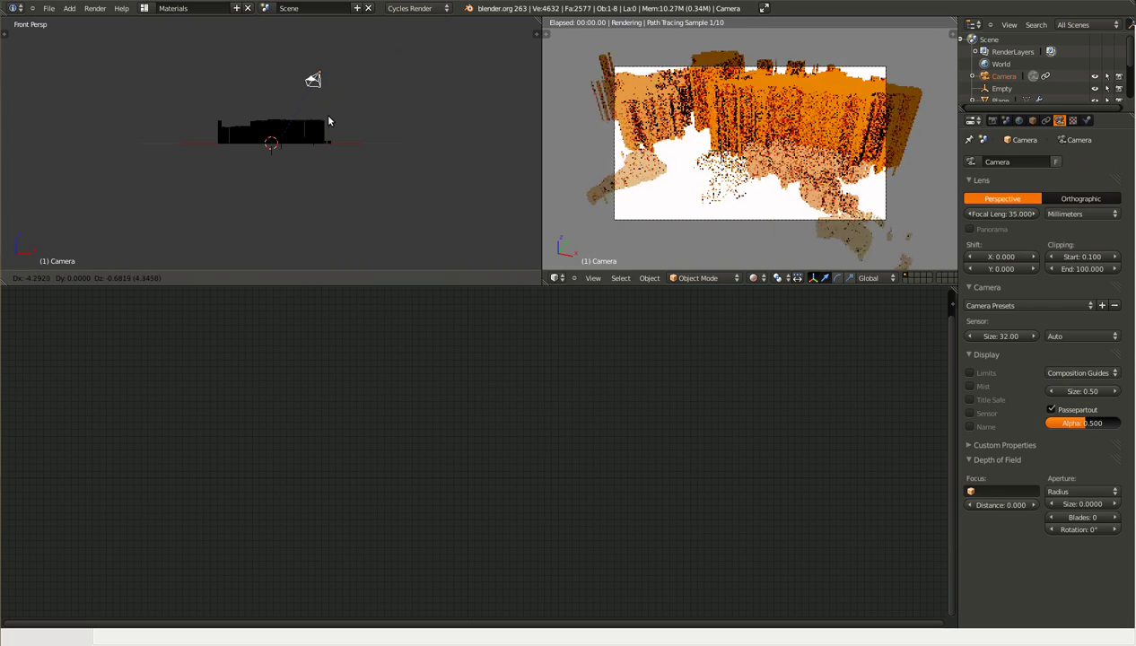
key("z")
key("z")
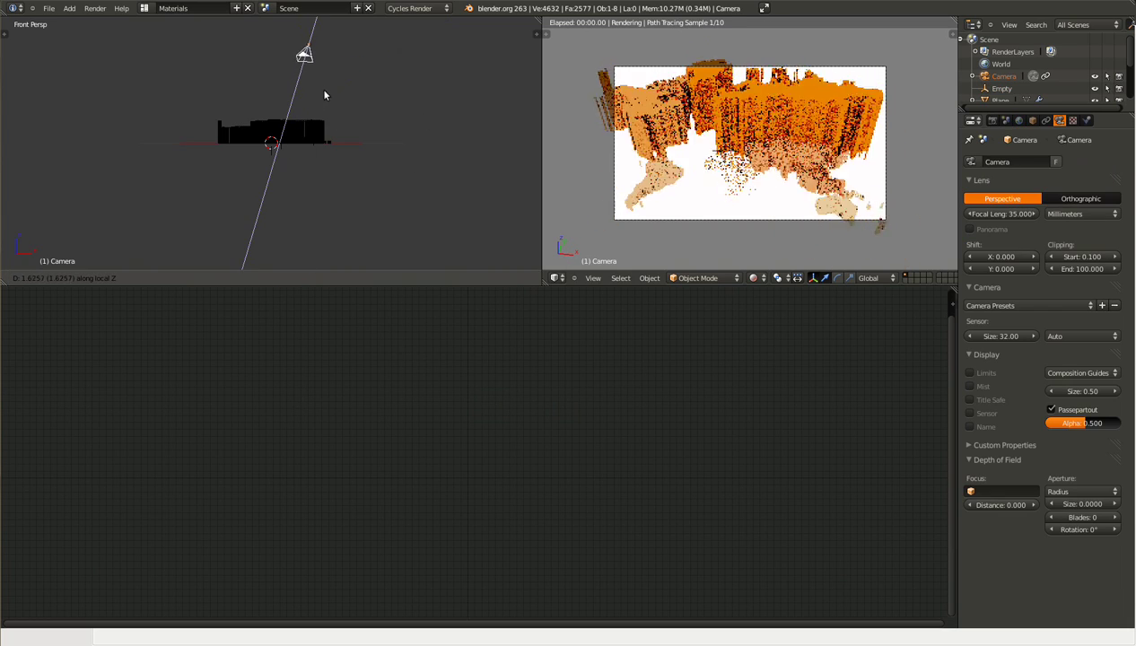
left_click(331, 71)
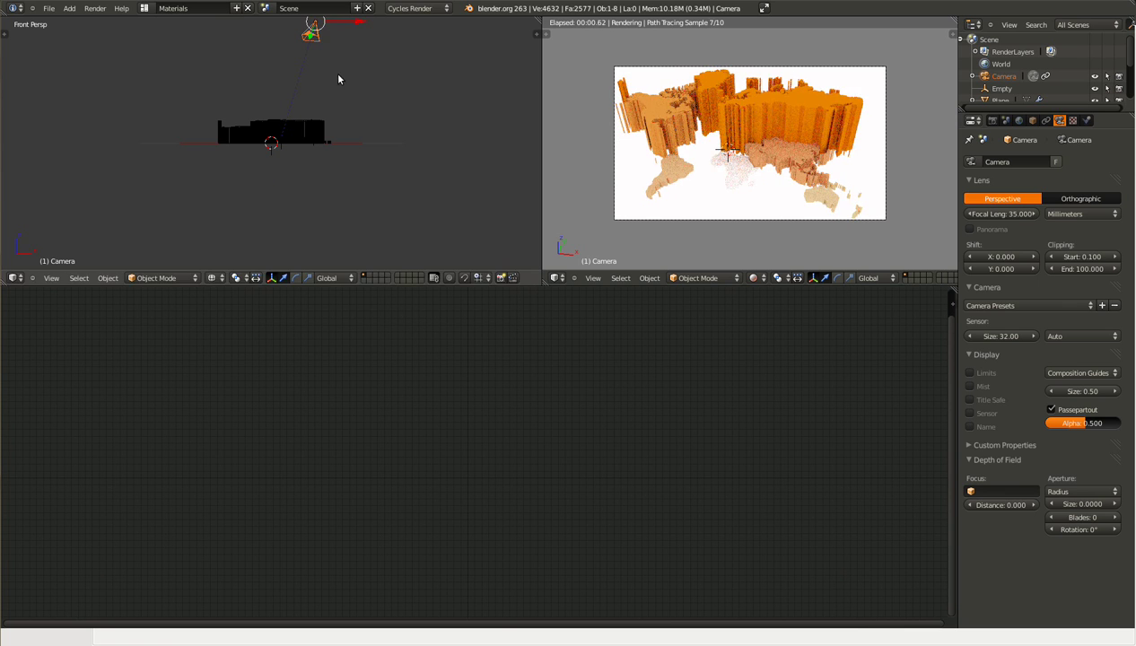
Shift the camera about 1 unit toward +X and lower it in the front view for a flatter angle on the map.
key("g")
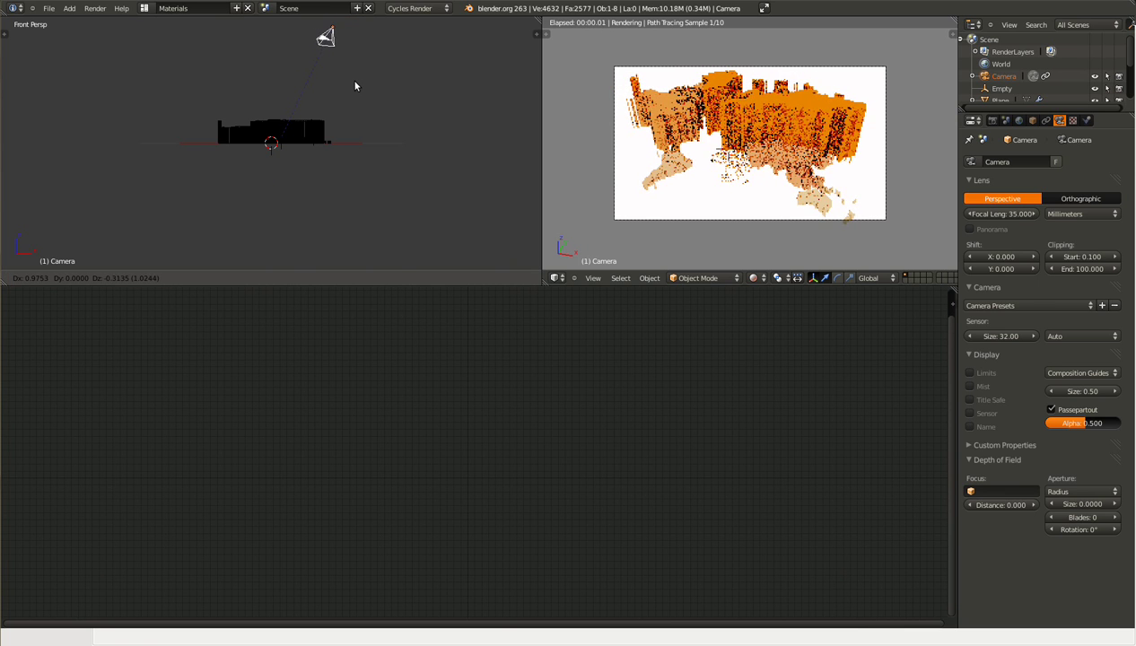
left_click(355, 81)
key("g")
key("z")
key("z")
left_click(360, 79)
key("g")
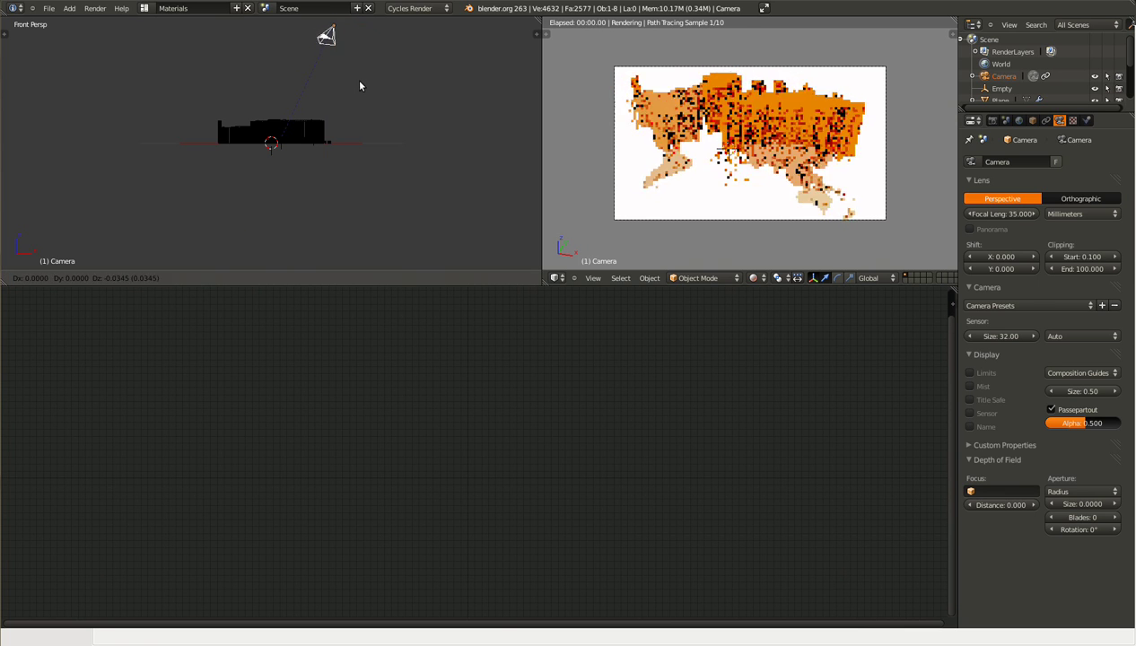
left_click(360, 100)
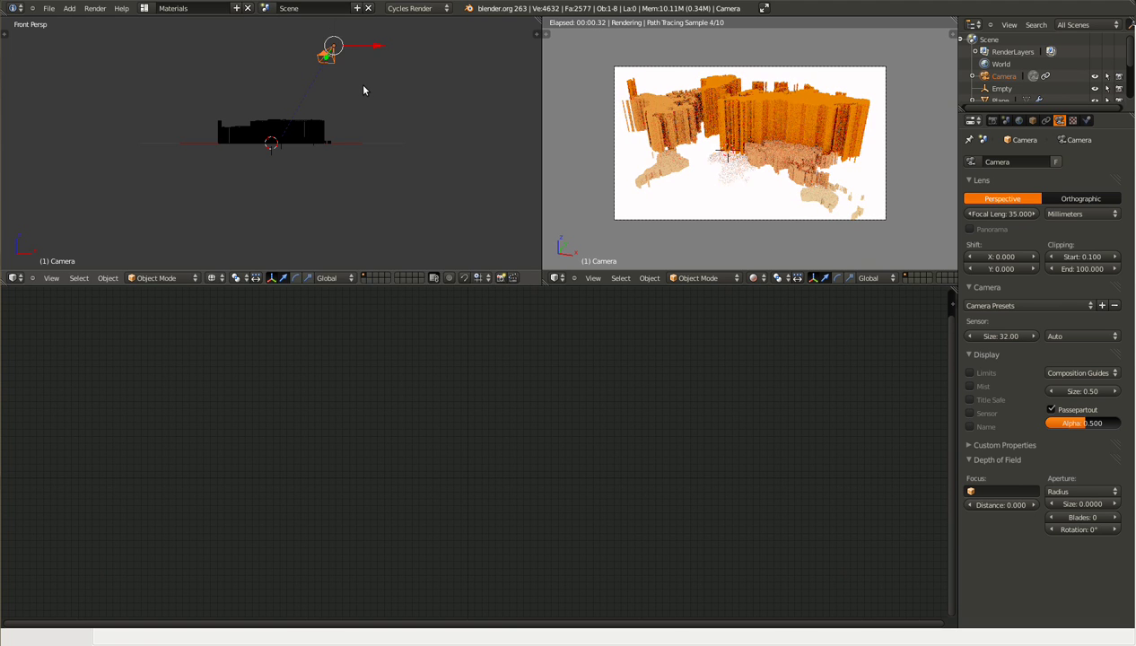
Lower the camera slightly and fine-tune its distance from the map along its local Z axis.
key("g")
key("z")
key("Escape")
key("g")
key("z")
key("z")
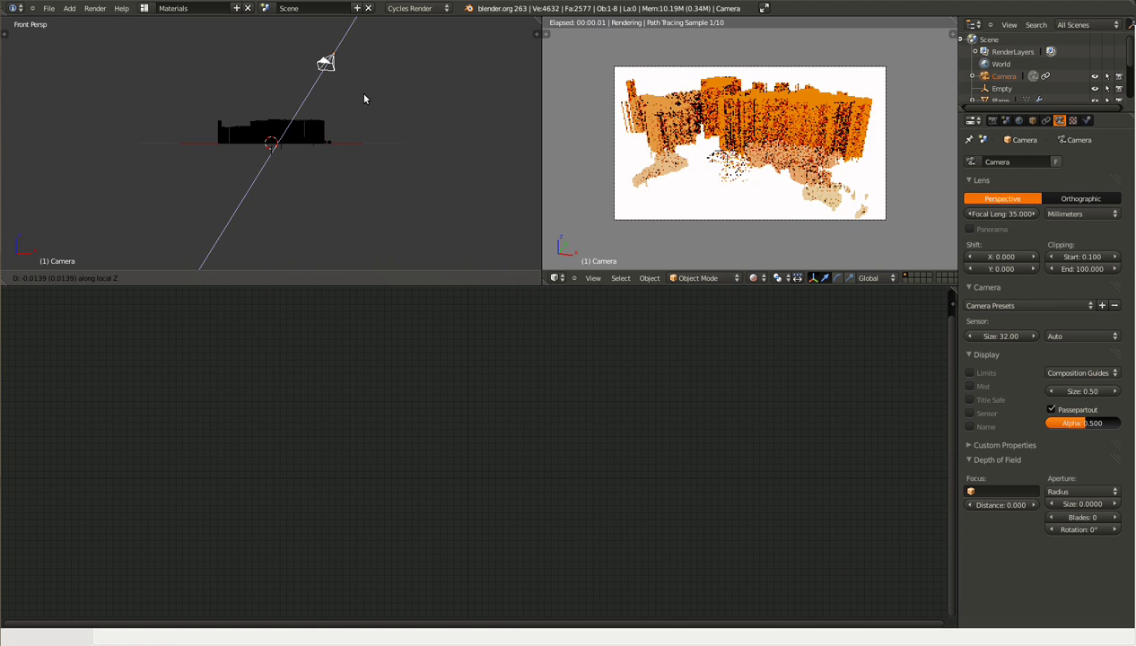
left_click(366, 95)
Move the camera about 1.2 units toward +X and 1 unit up, and pull it farther back along its local Z axis.
key("g")
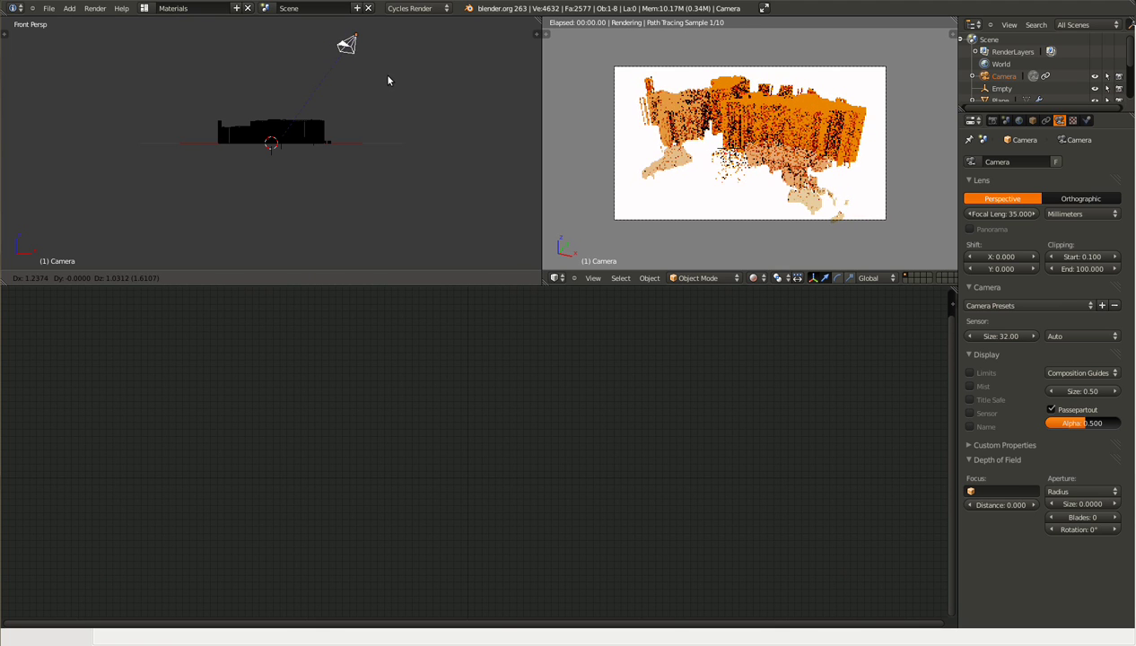
key("z")
key("z")
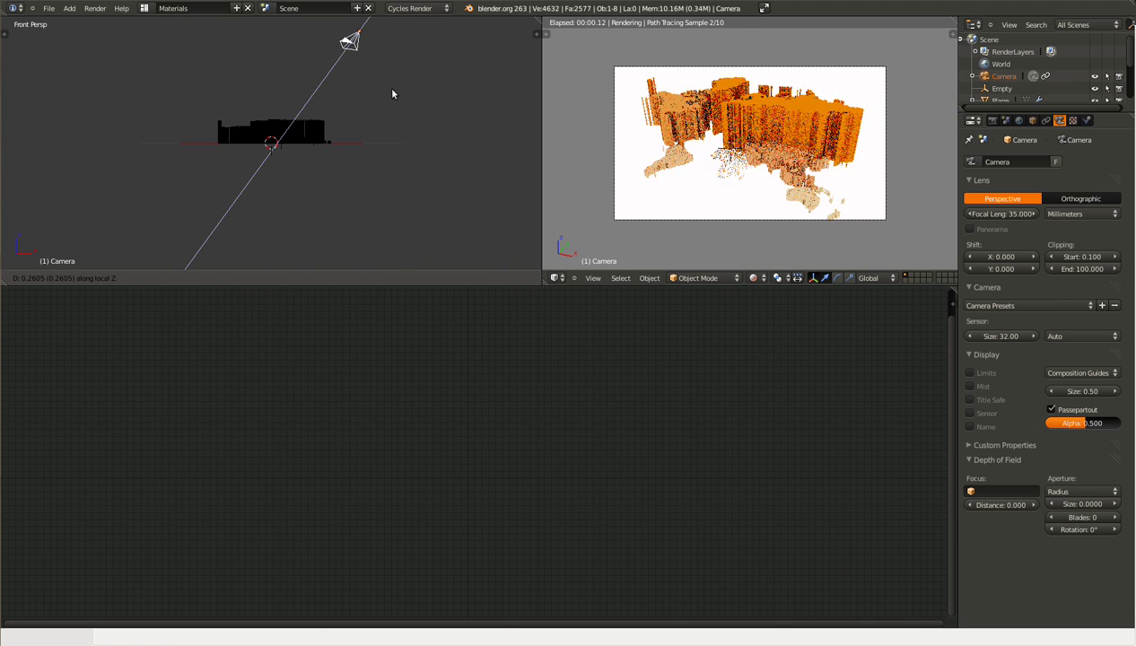
left_click(392, 93)
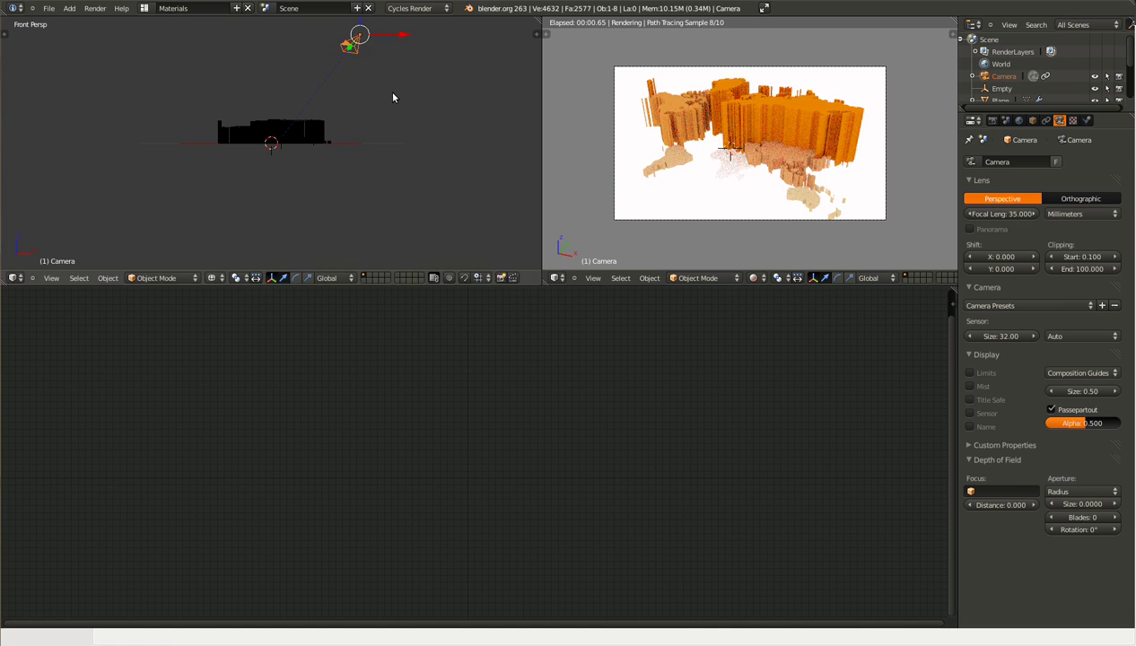
key("g")
key("z")
key("z")
left_click(399, 50)
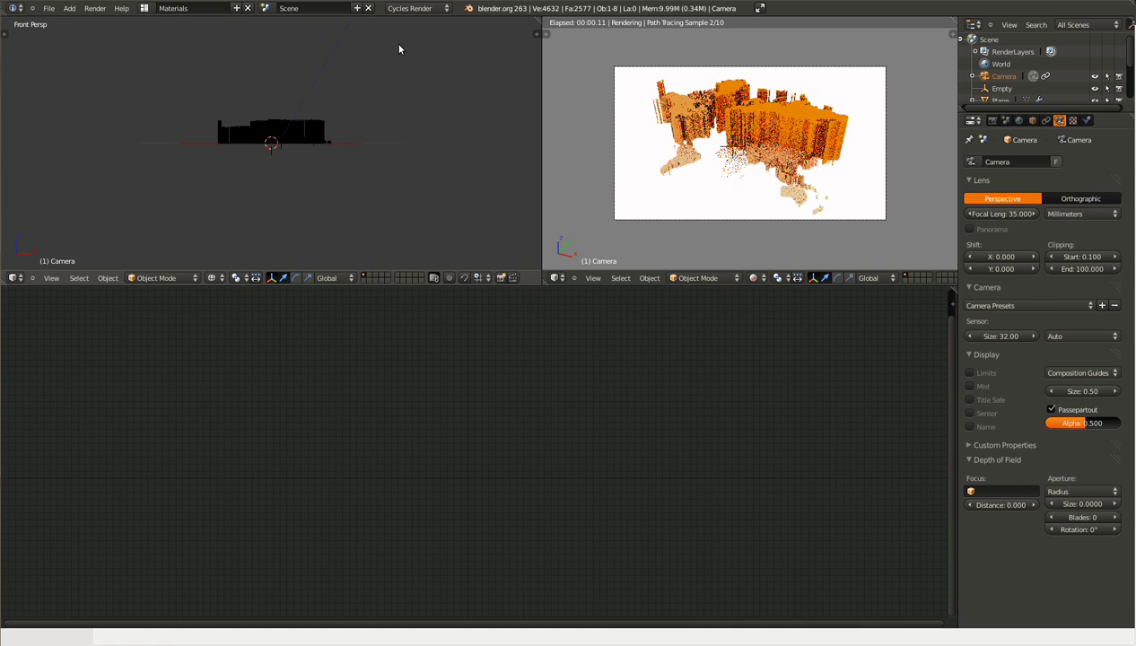
Select the Empty and lower it to the map's base level in the front view.
right_click(288, 133)
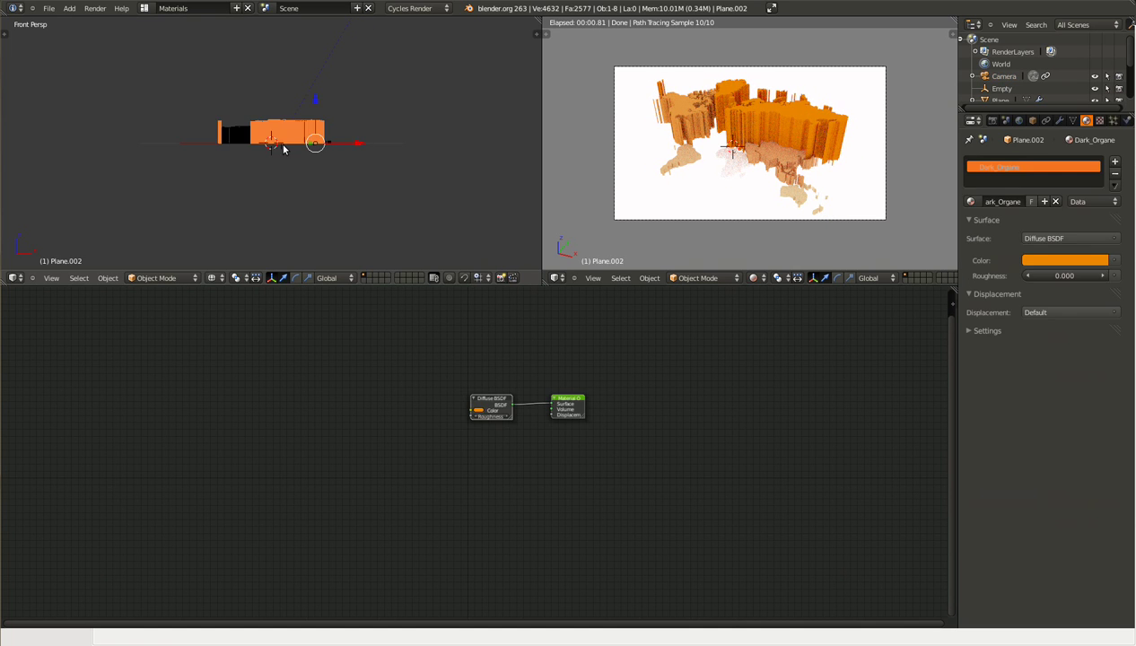
right_click(282, 150)
key("g")
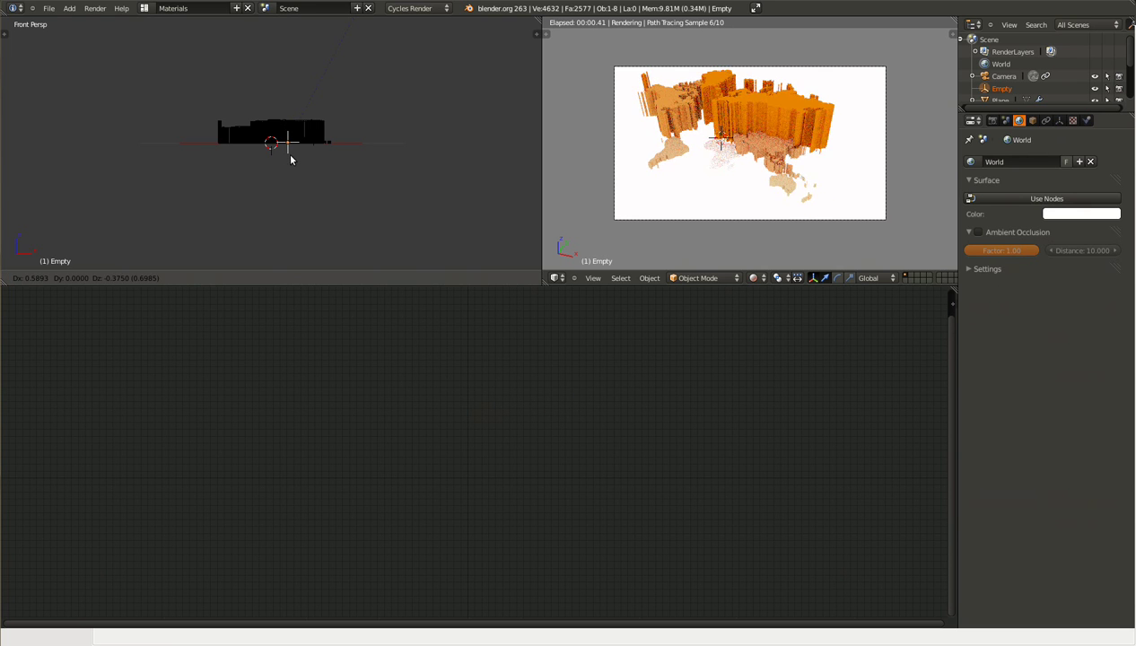
left_click(286, 161)
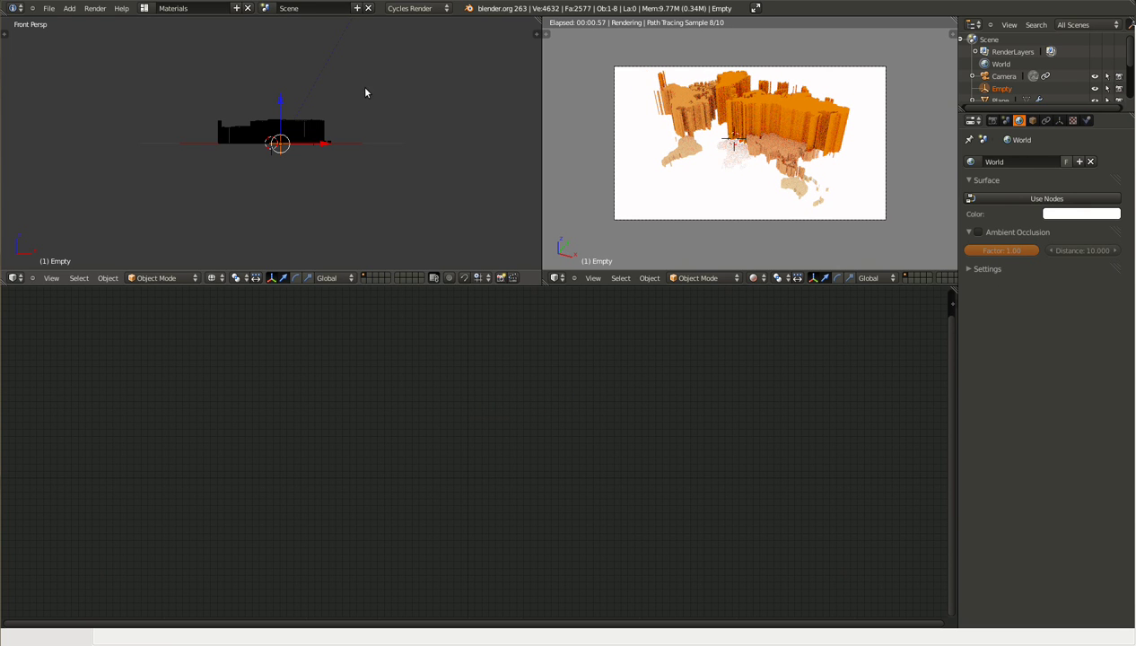
Move the camera slightly closer to the map along its local Z axis so the map fills more of the frame.
scroll(337, 59, "down", 2)
right_click(322, 63)
key("g")
key("z")
key("z")
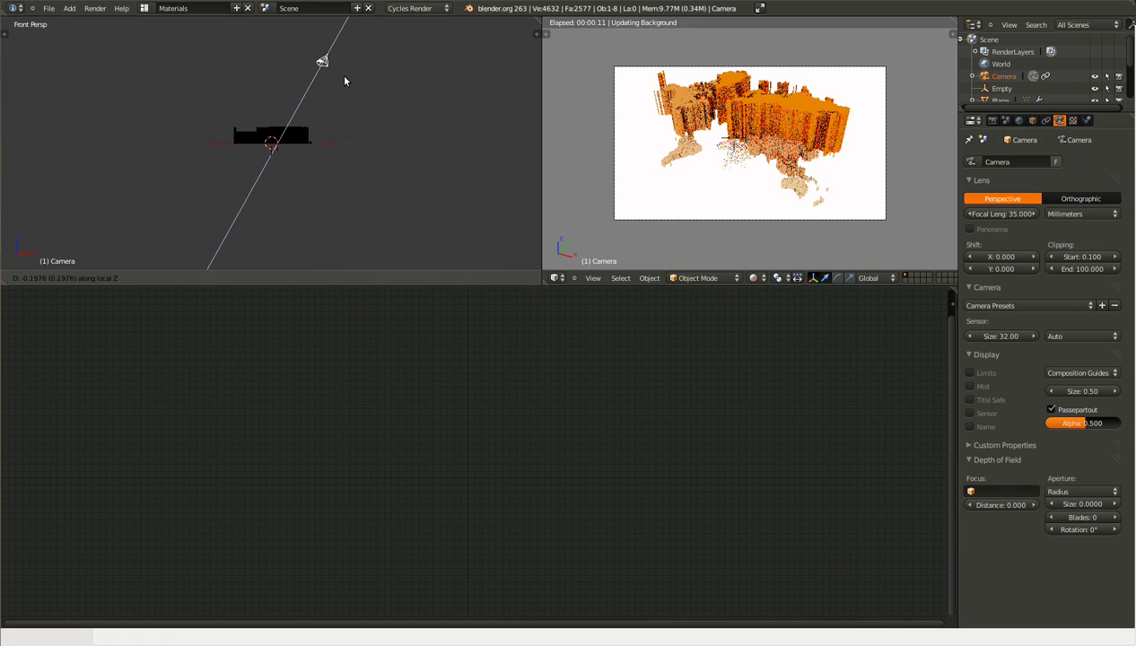
left_click(340, 85)
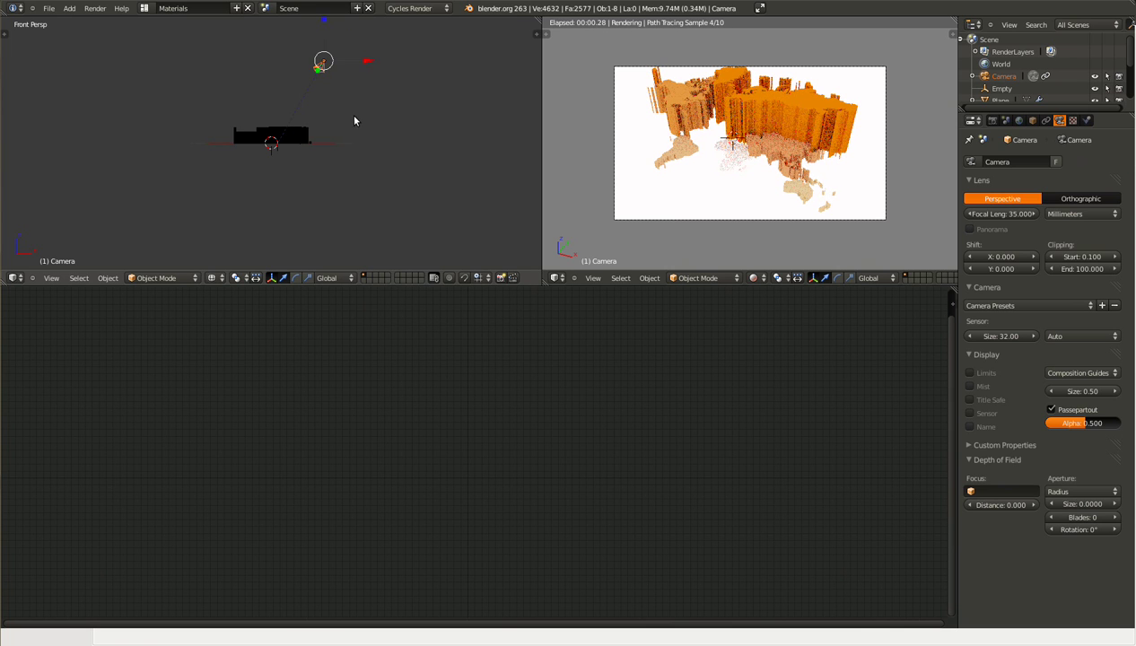
Select the Empty, shift it slightly toward -X in the front view to recentre the camera framing, and save the file.
right_click(274, 154)
right_click(271, 154)
right_click(319, 68)
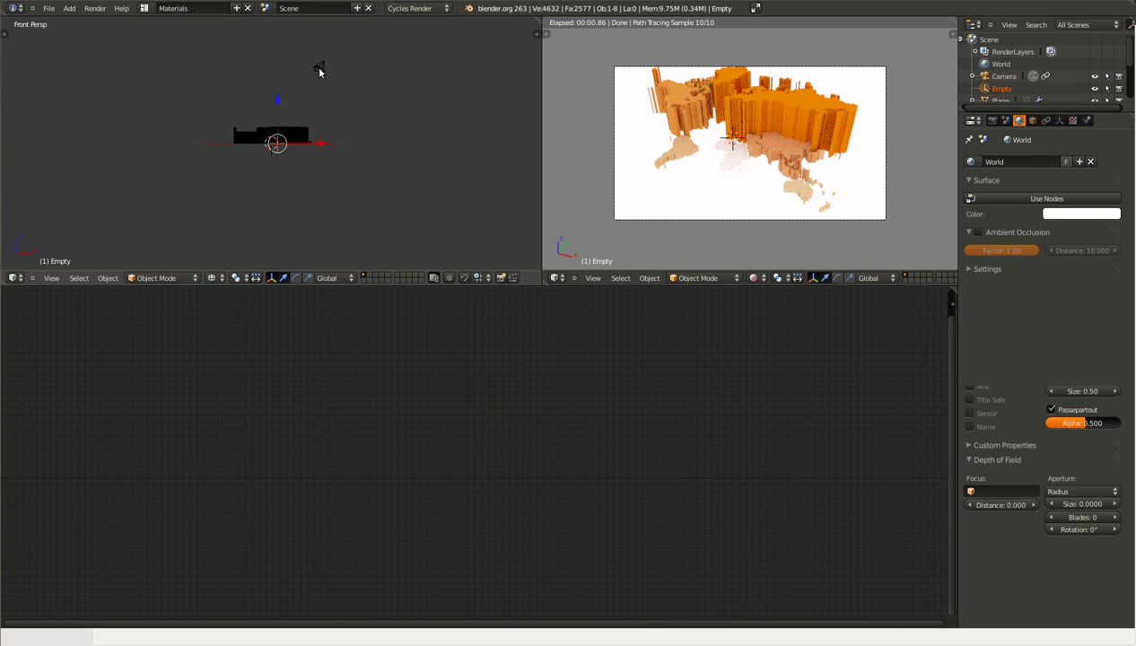
right_click(272, 159)
key("g")
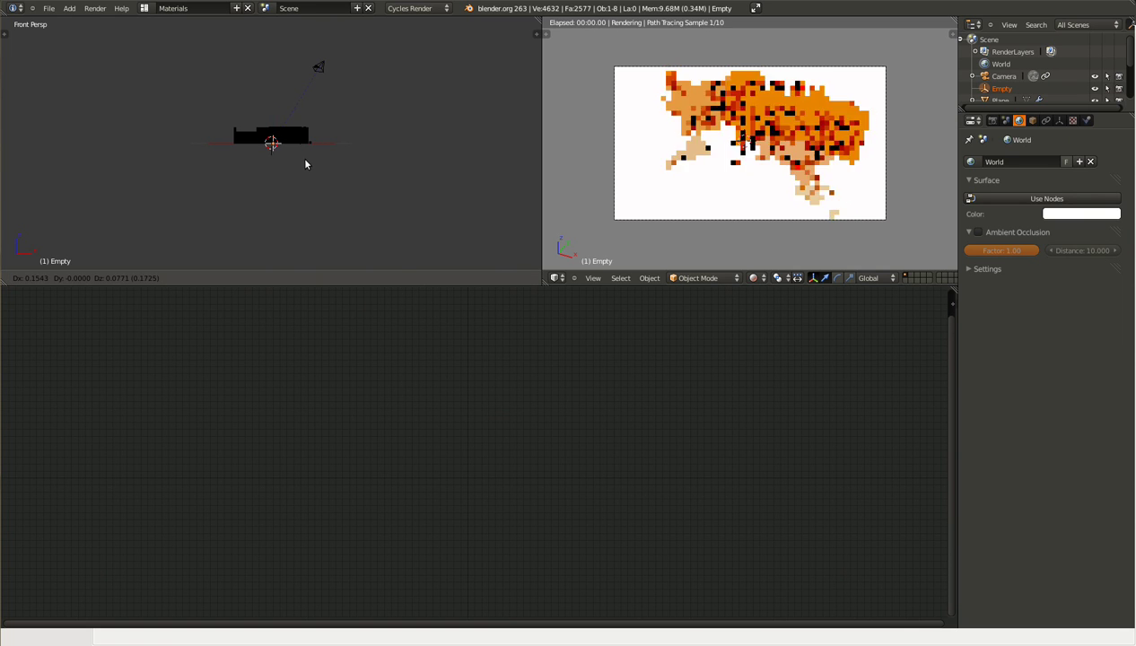
left_click(305, 160)
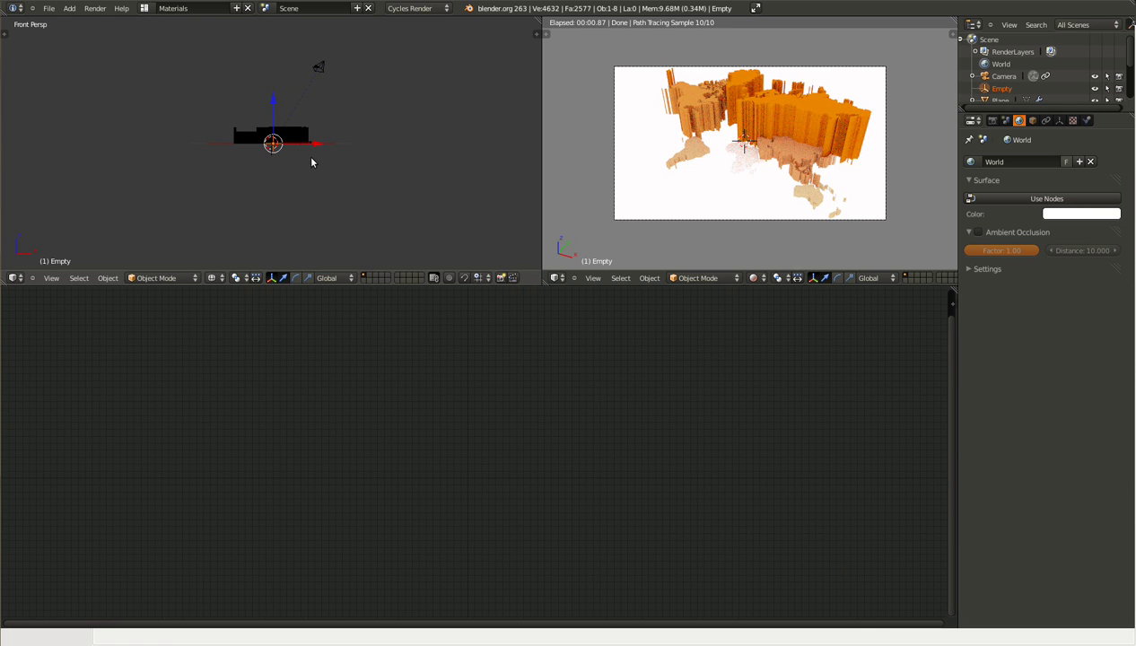
key("ctrl+s")
left_click(313, 163)
Set the Cycles integrator's render samples to 150 in the scene's render settings.
scroll(714, 160, "up", 3)
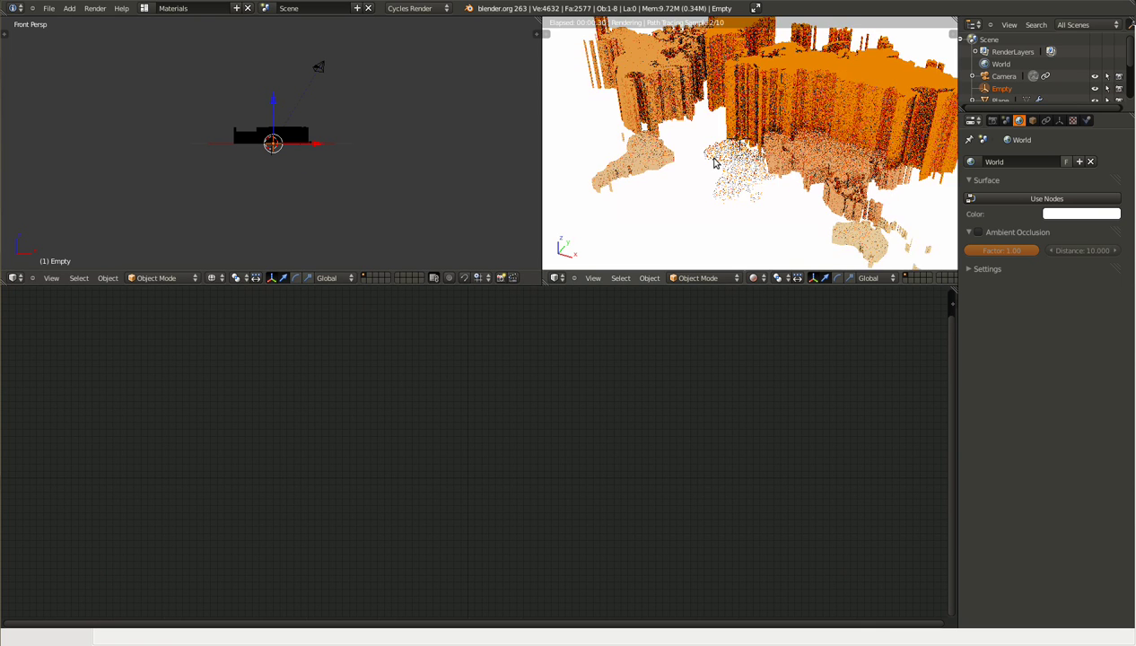
scroll(715, 162, "down", 2)
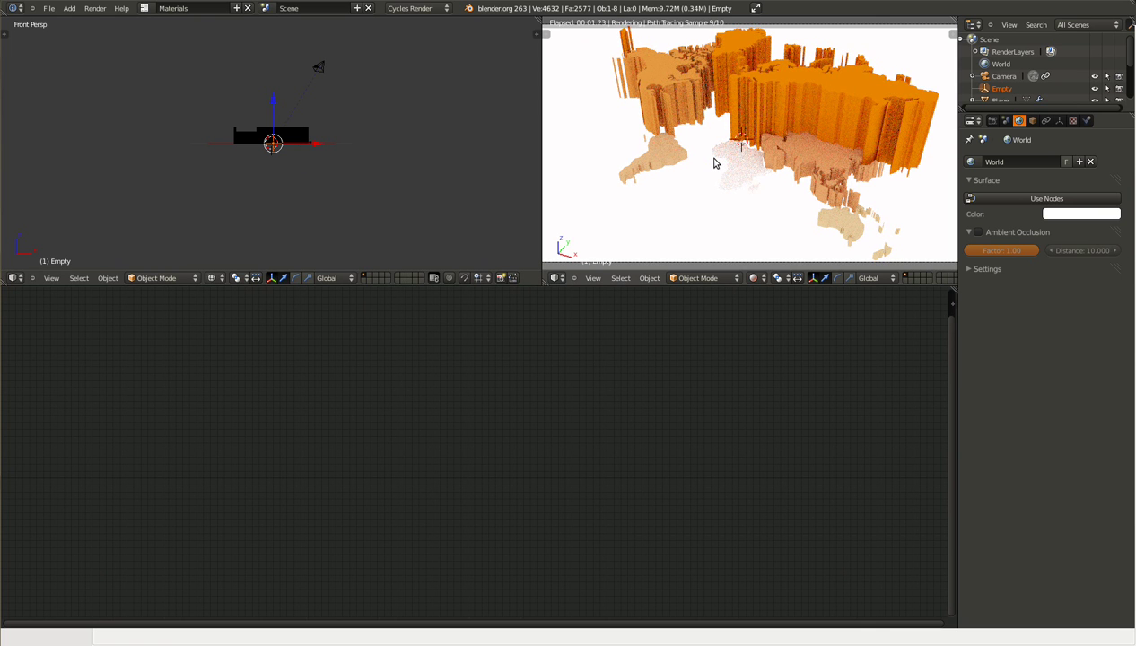
scroll(716, 163, "down", 1)
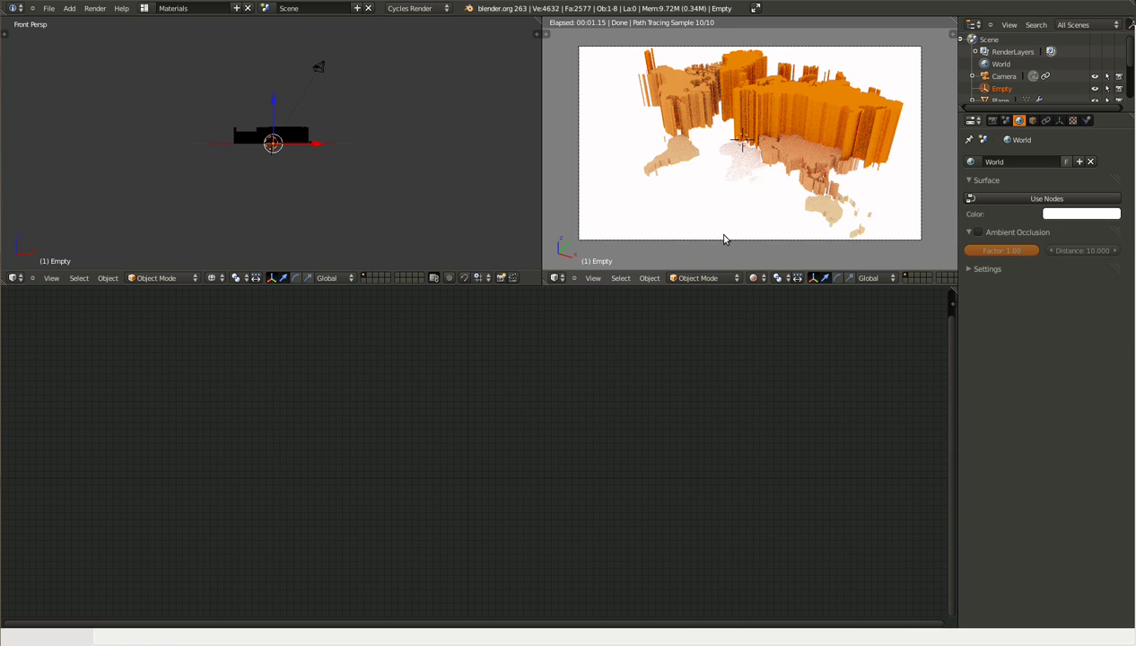
scroll(724, 235, "down", 1)
scroll(724, 235, "up", 1)
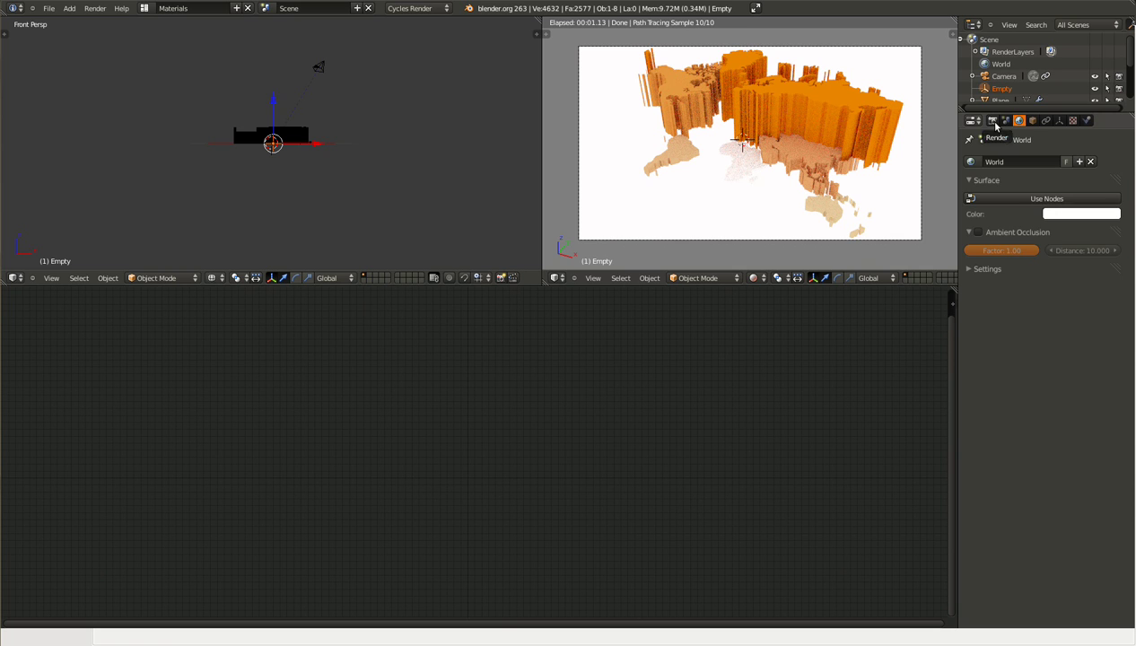
left_click(994, 122)
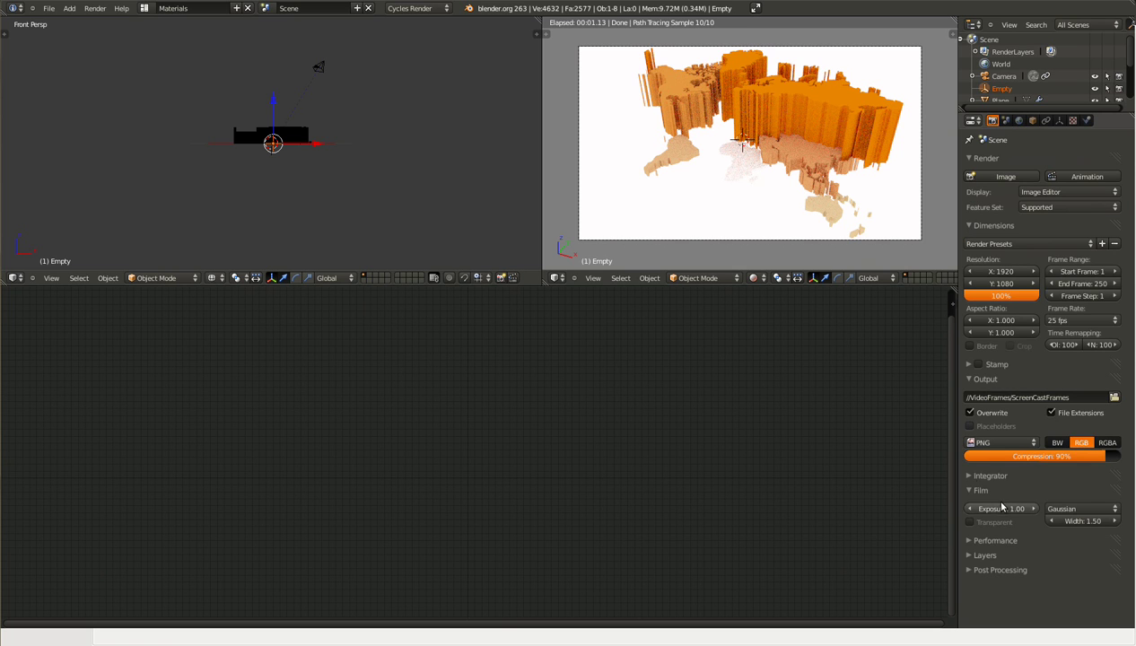
left_click(959, 475)
scroll(960, 475, "down", 2)
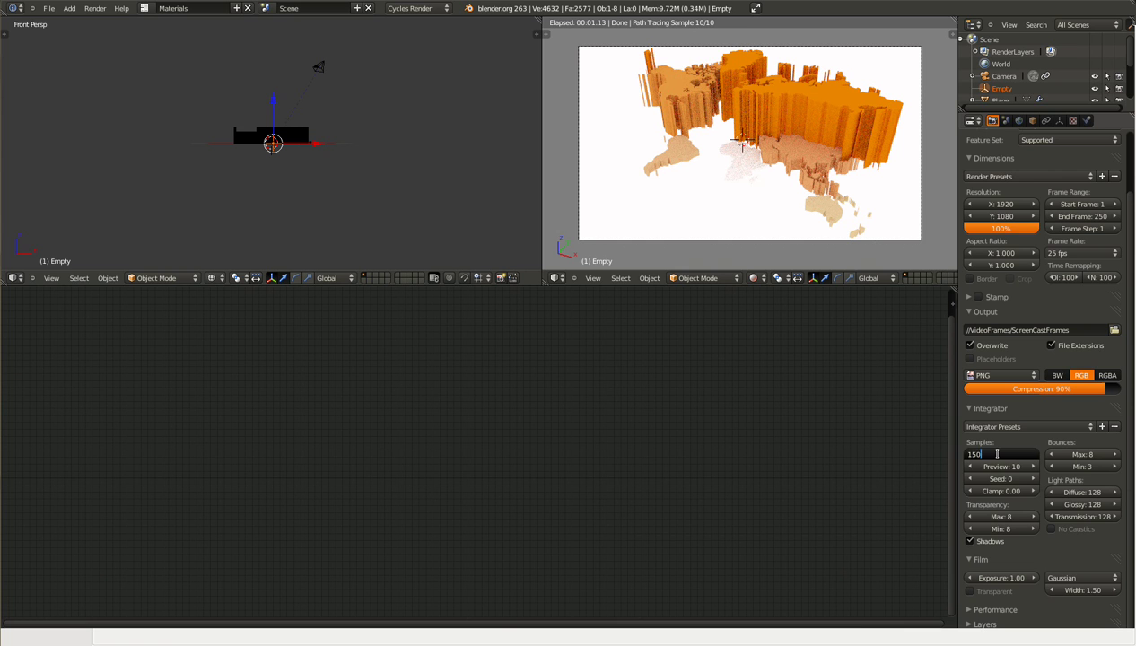
key("Return")
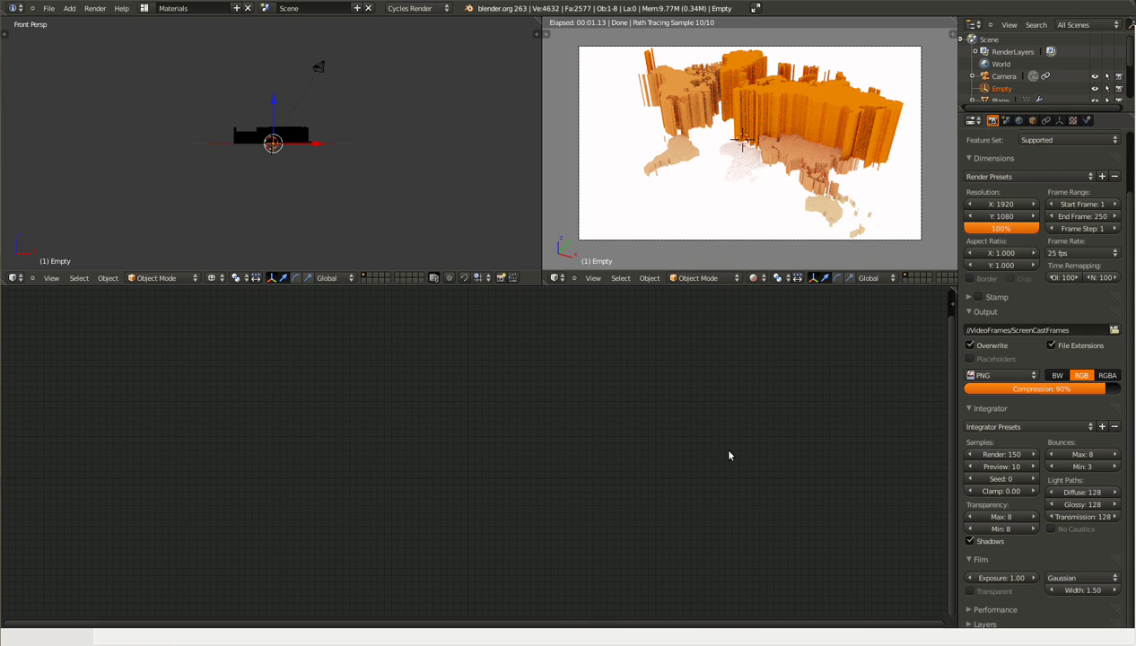
Render the image from the camera and fit the render result into the image editor.
key("F12")
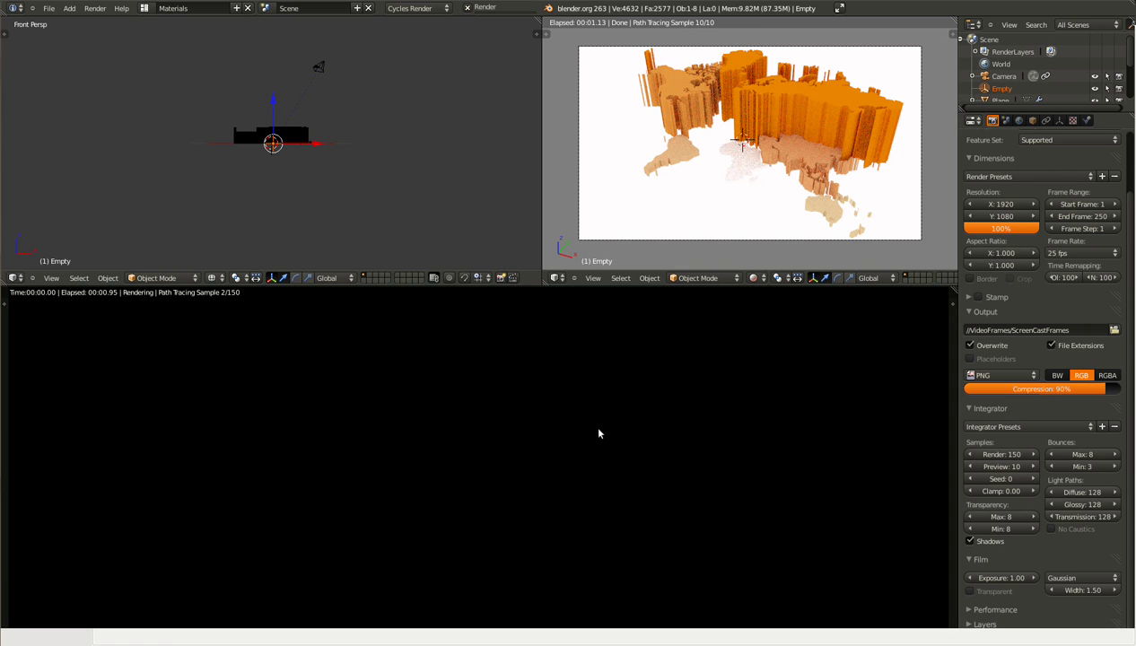
key("Home")
key("shift+Home")
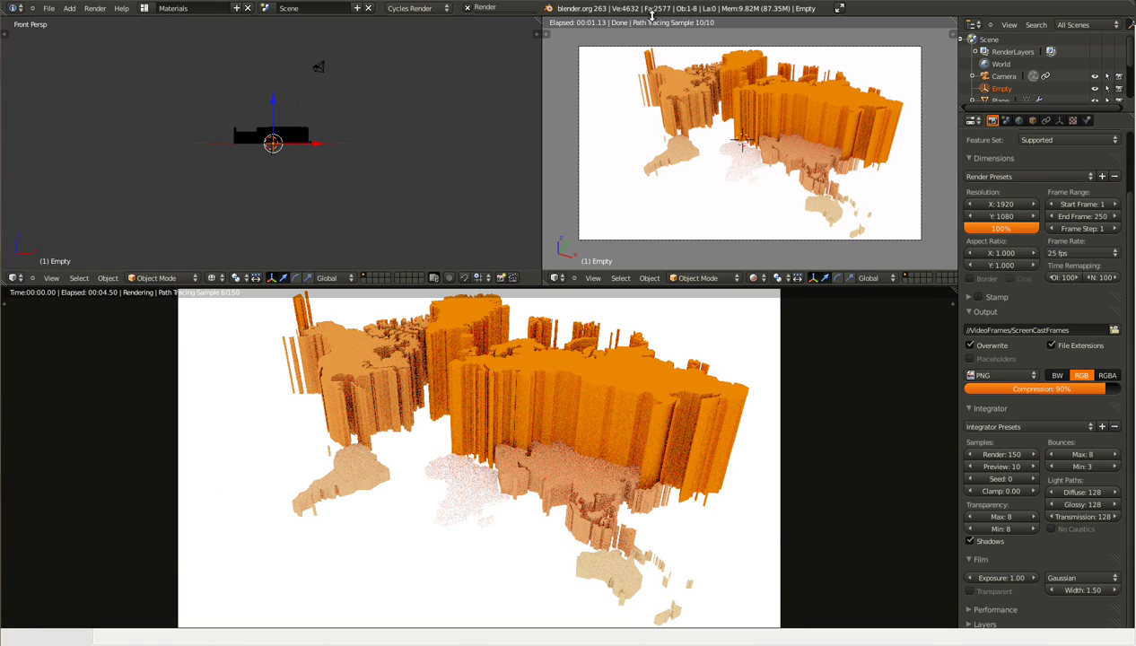
key("alt+F11")
key("alt+F11")
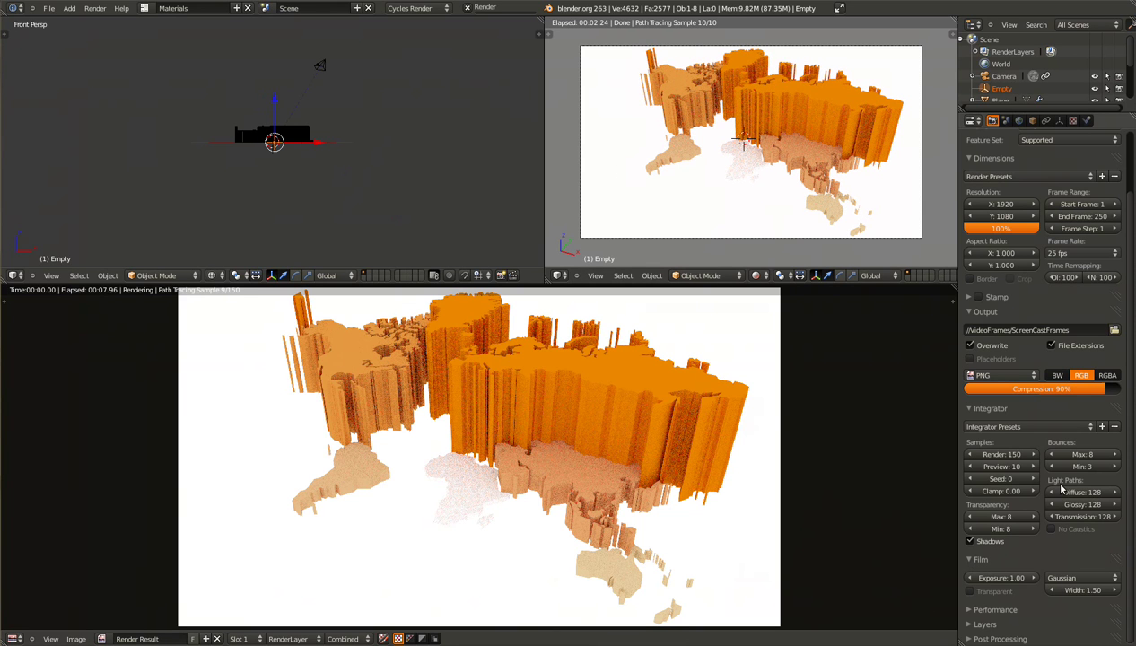
Set both the maximum and minimum transparency bounces of the integrator to 0.
left_click(969, 518)
left_click(969, 518)
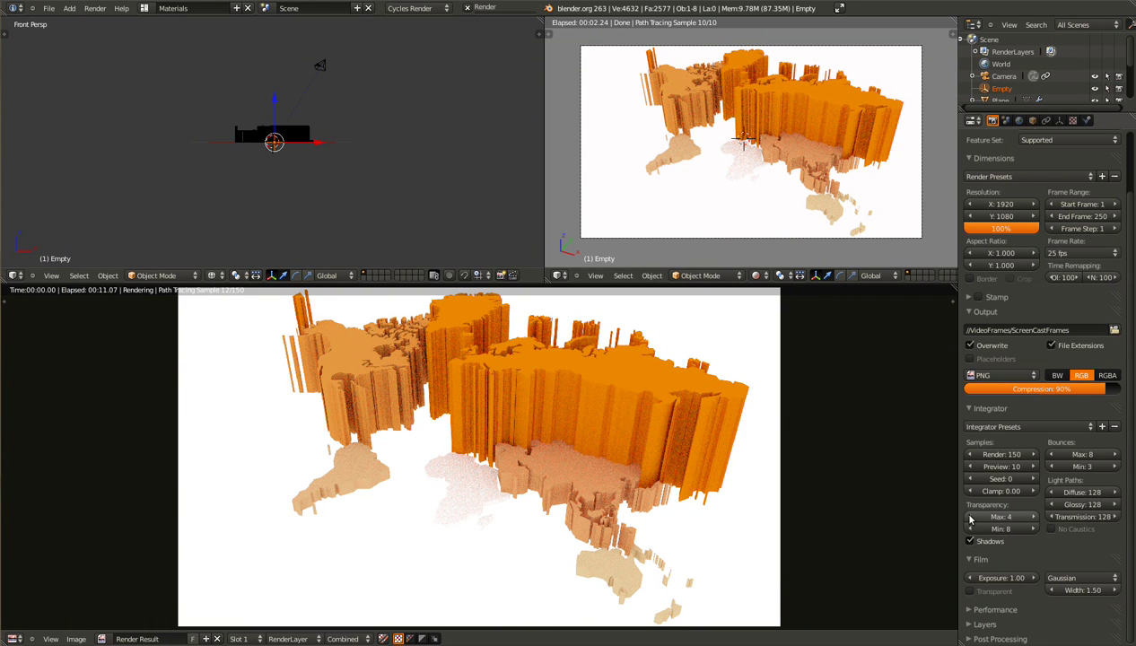
left_click(969, 518)
left_click(969, 518)
left_click(969, 518)
left_click(970, 530)
left_click(969, 529)
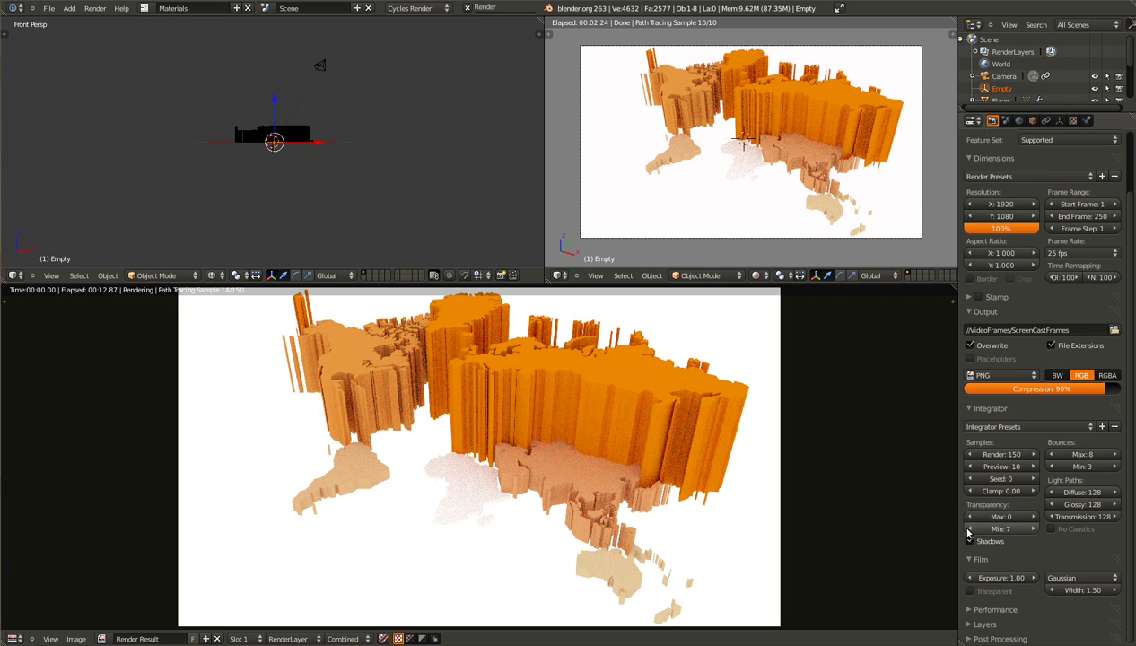
left_click(969, 529)
left_click(970, 530)
left_click(969, 529)
left_click(969, 530)
left_click(969, 530)
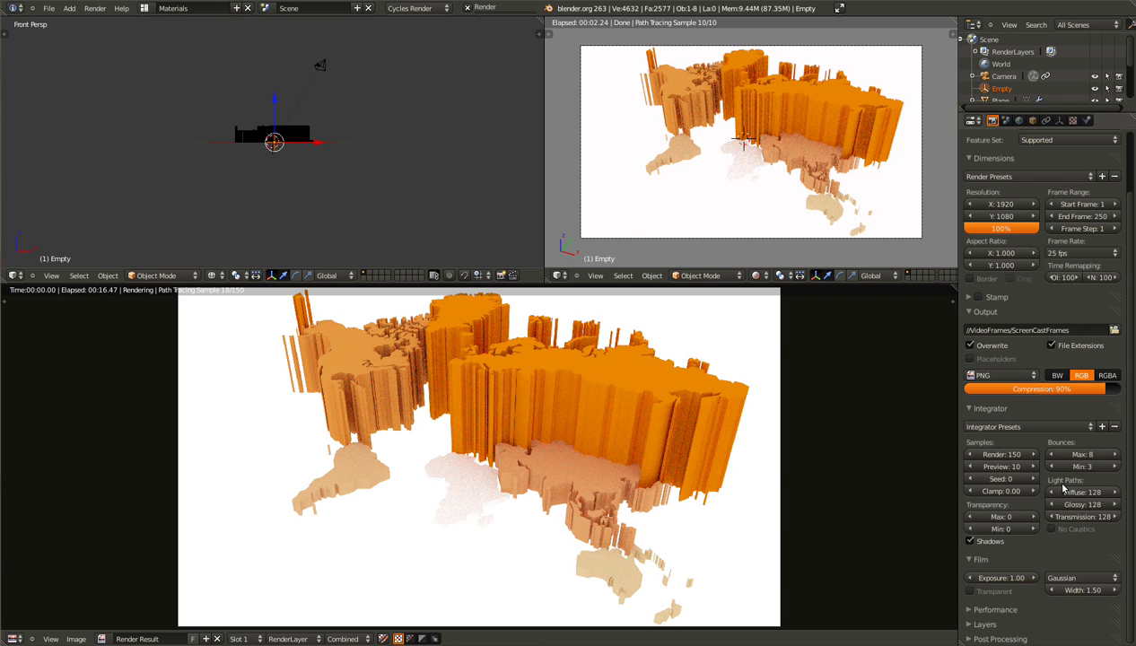
Set the integrator's maximum bounces to 4 and both the diffuse and glossy light paths to 40.
left_click(1080, 456)
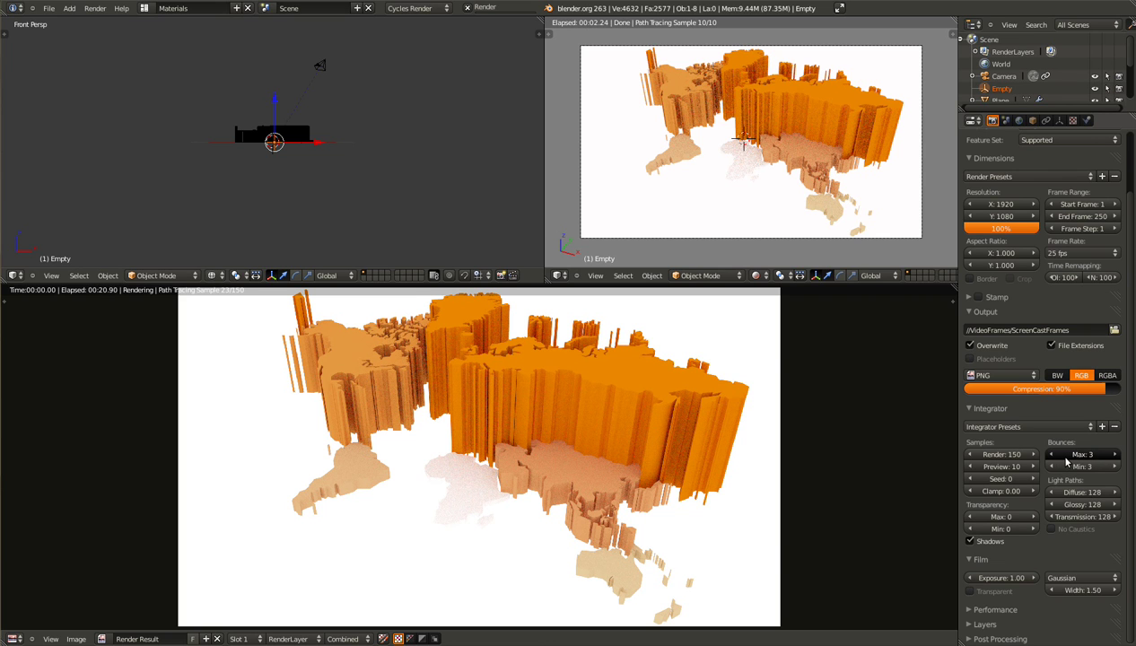
left_click_drag(1066, 461, 1069, 461)
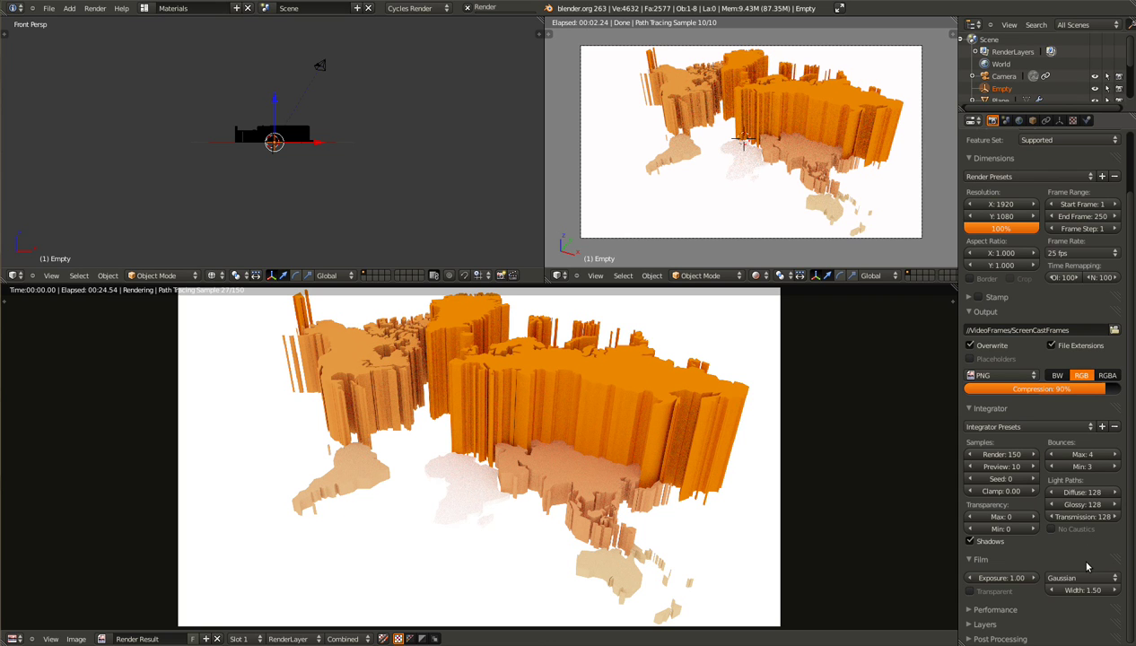
left_click_drag(1073, 494, 1000, 496)
left_click_drag(1097, 512, 995, 512)
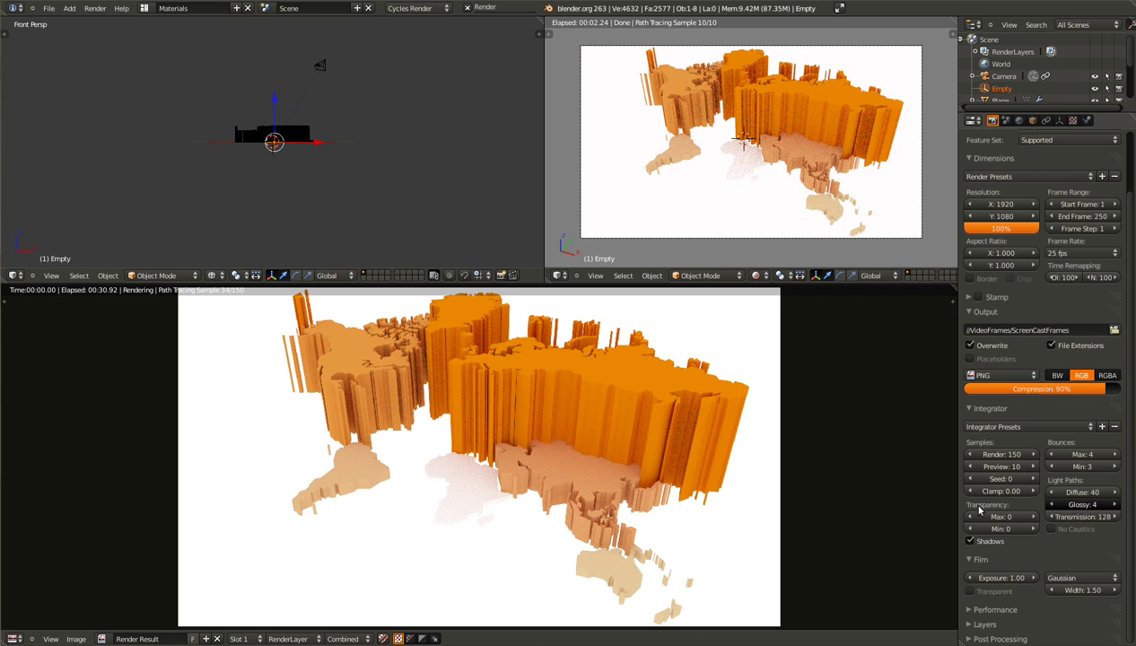
left_click(1086, 506)
key("Return")
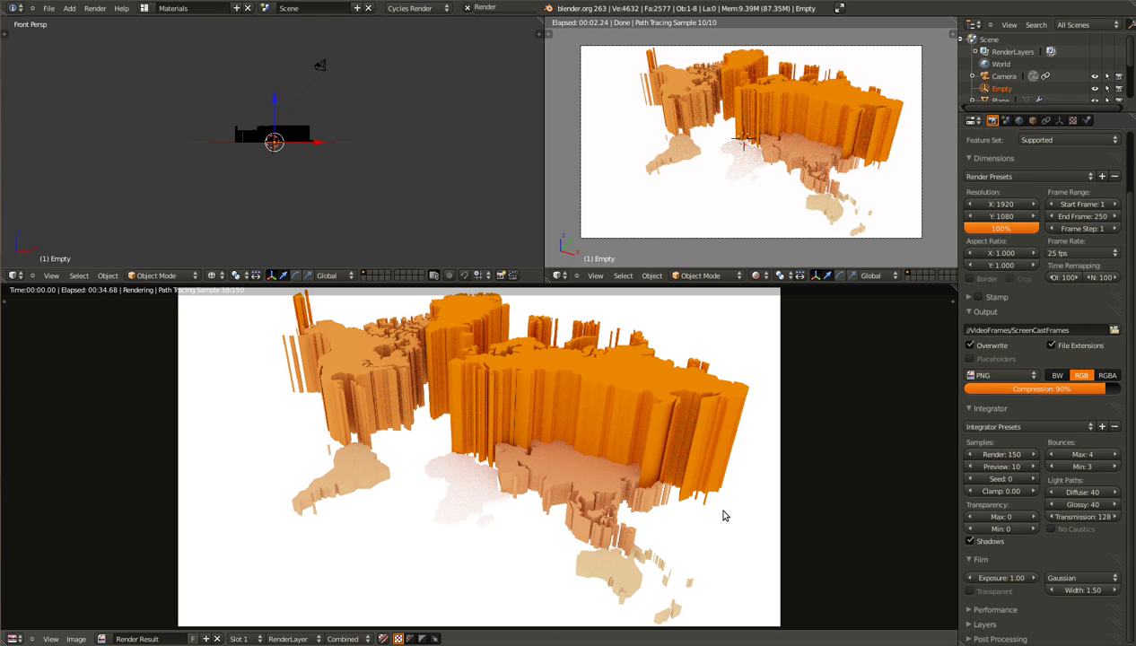
Render the map again with the reduced bounce settings and zoom in on the render result.
key("F12")
scroll(718, 511, "down", 1)
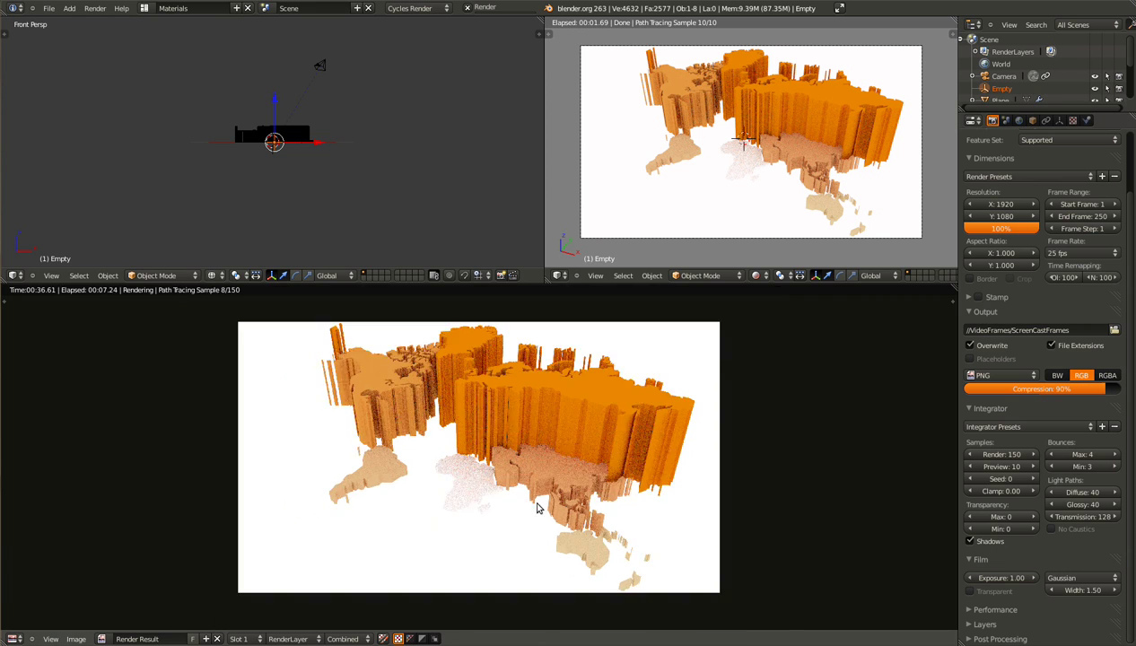
scroll(530, 506, "up", 3)
Select Africa and tint its White material's diffuse colour light peach with R 1.000, G 0.788, B 0.588.
right_click(735, 177)
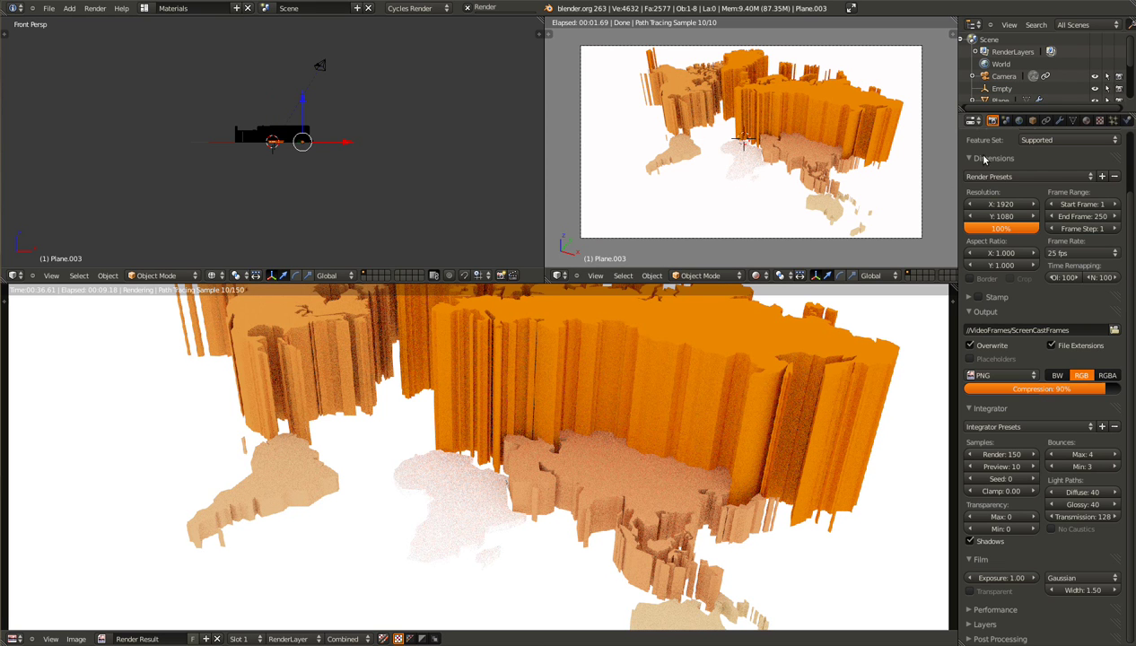
left_click(1086, 122)
left_click(1034, 259)
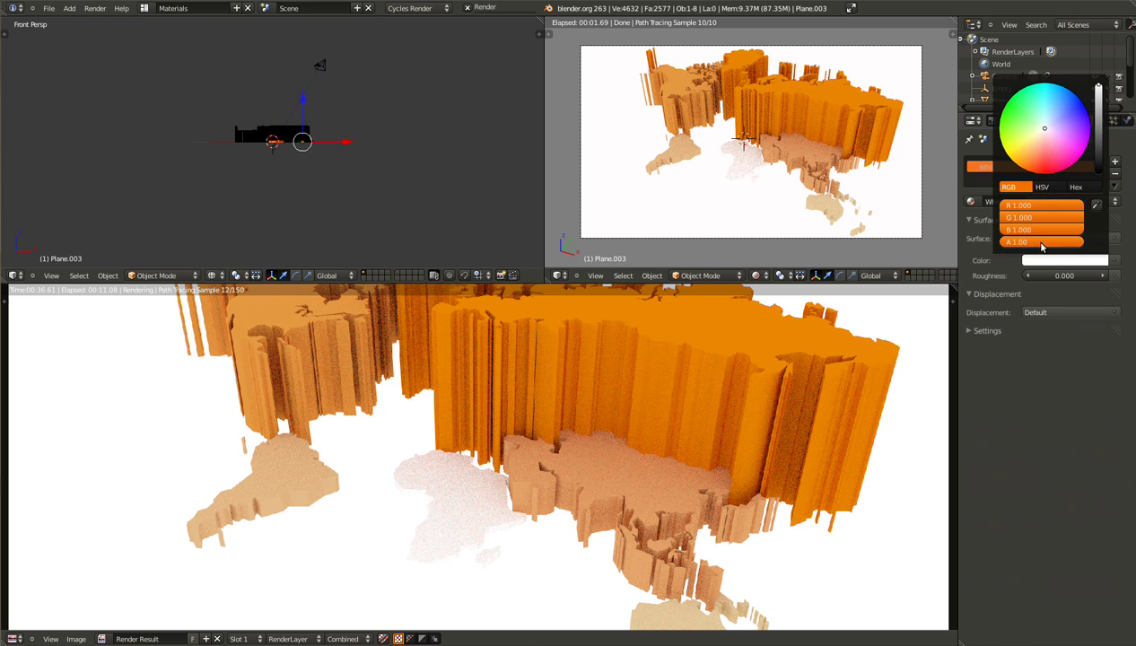
left_click(1041, 139)
left_click_drag(1041, 138, 1042, 140)
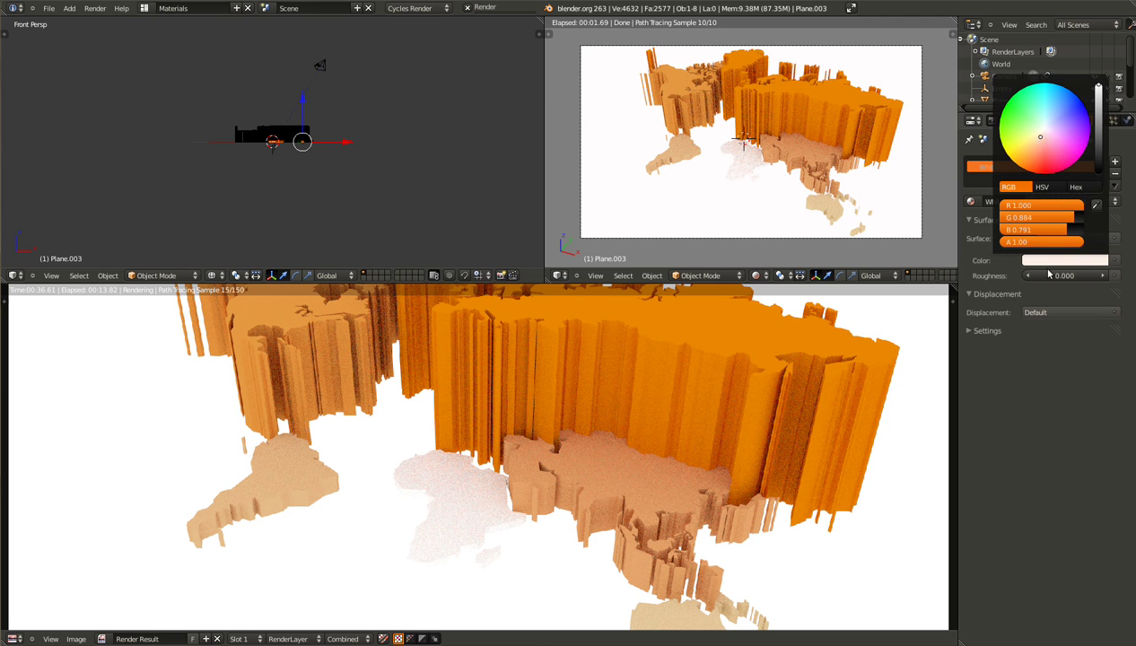
key("ctrl+z")
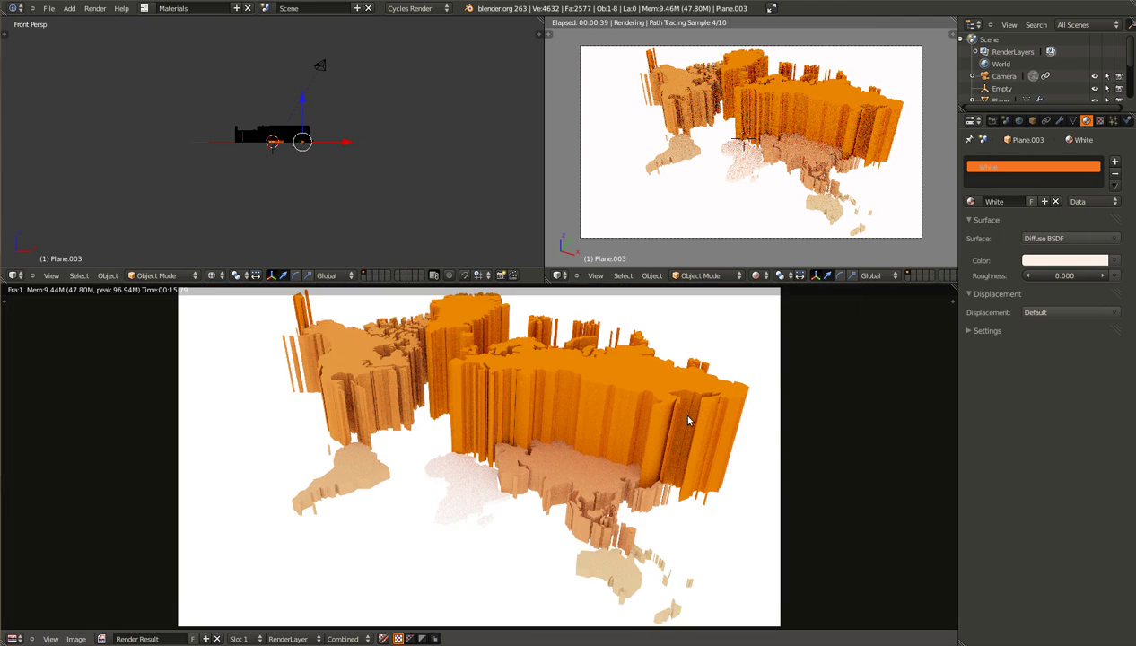
left_click(1032, 264)
left_click_drag(1039, 147, 1036, 148)
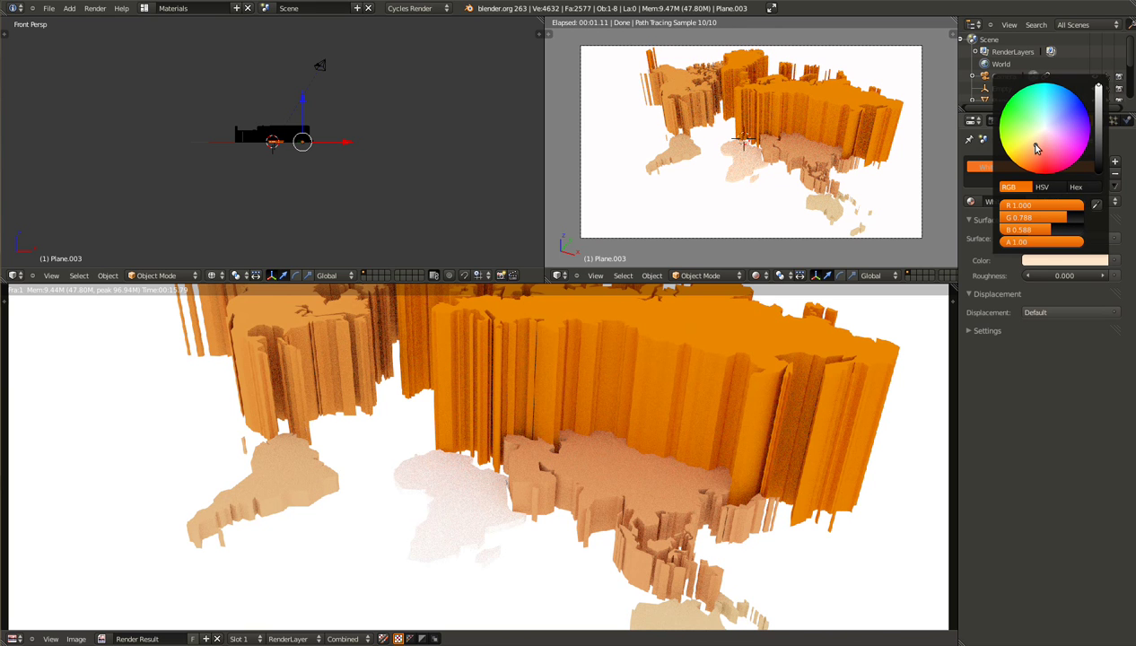
left_click(1036, 148)
Render the scene again with Africa's peach-tinted material and enlarge the result in the image editor.
scroll(820, 437, "down", 1)
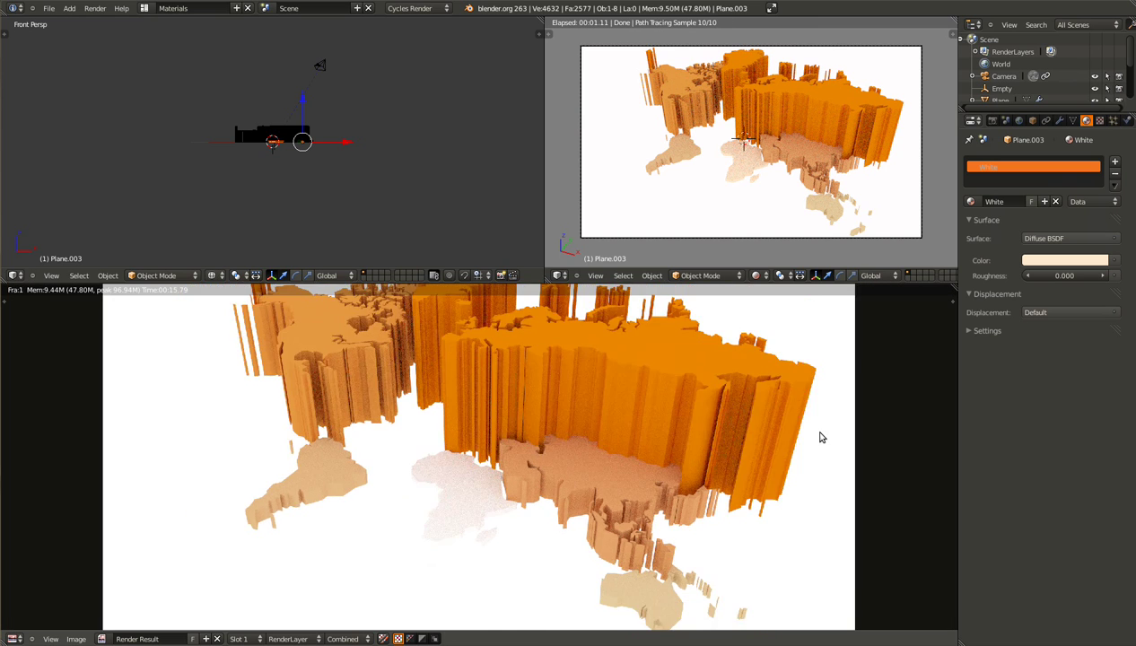
scroll(820, 437, "down", 2)
scroll(819, 437, "up", 1)
key("shift+F3")
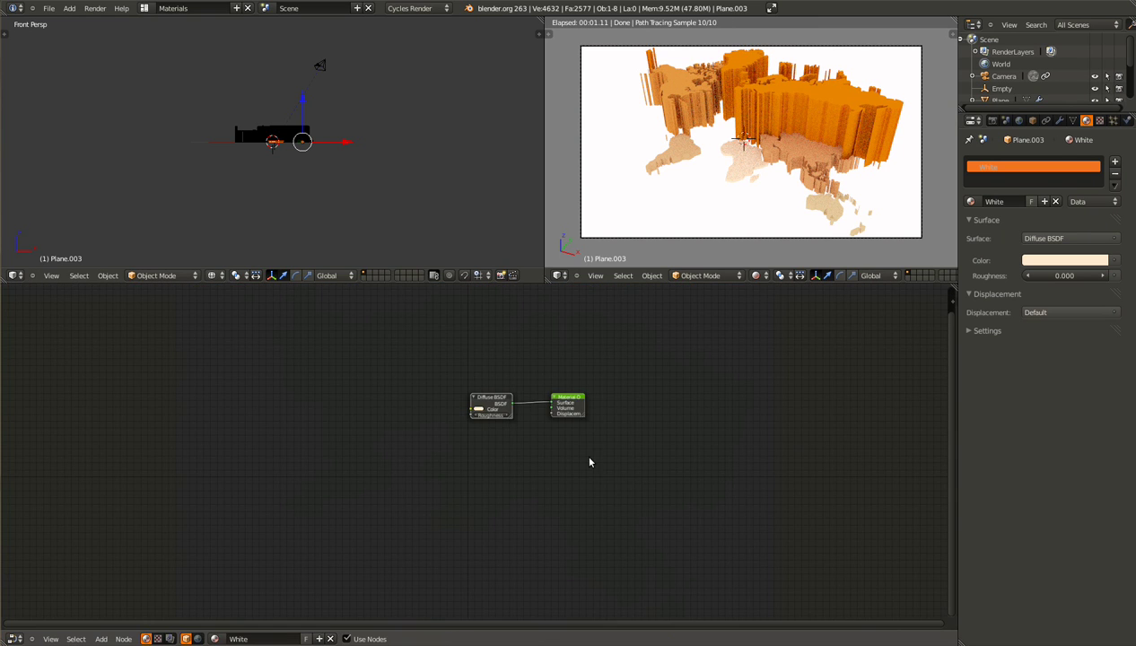
key("F12")
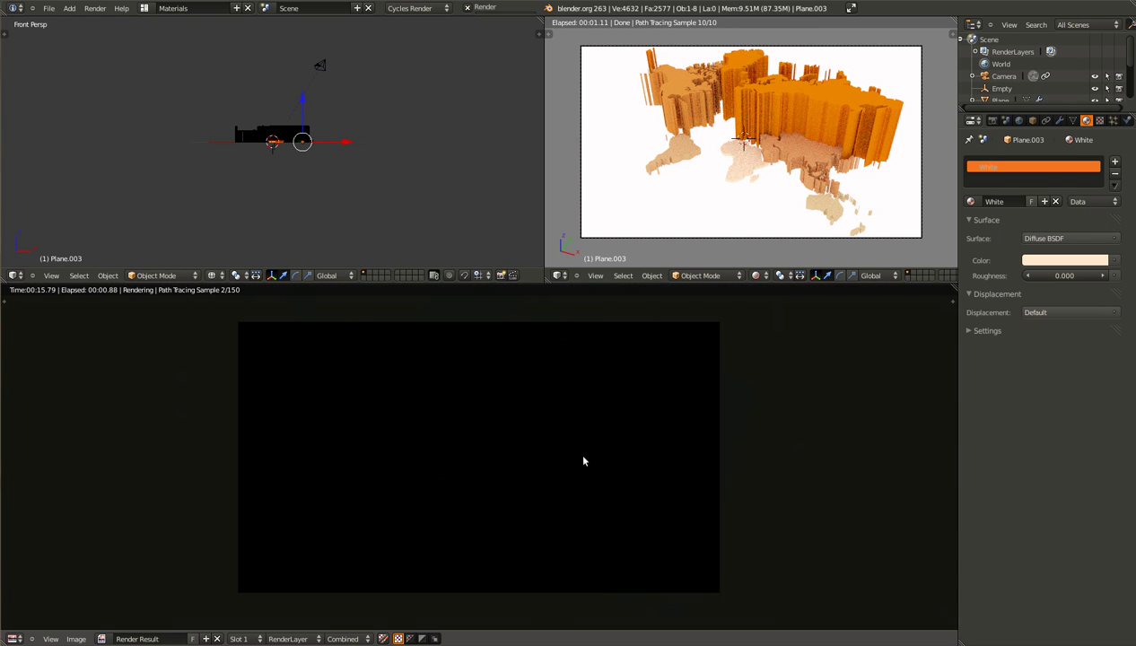
scroll(582, 460, "up", 1)
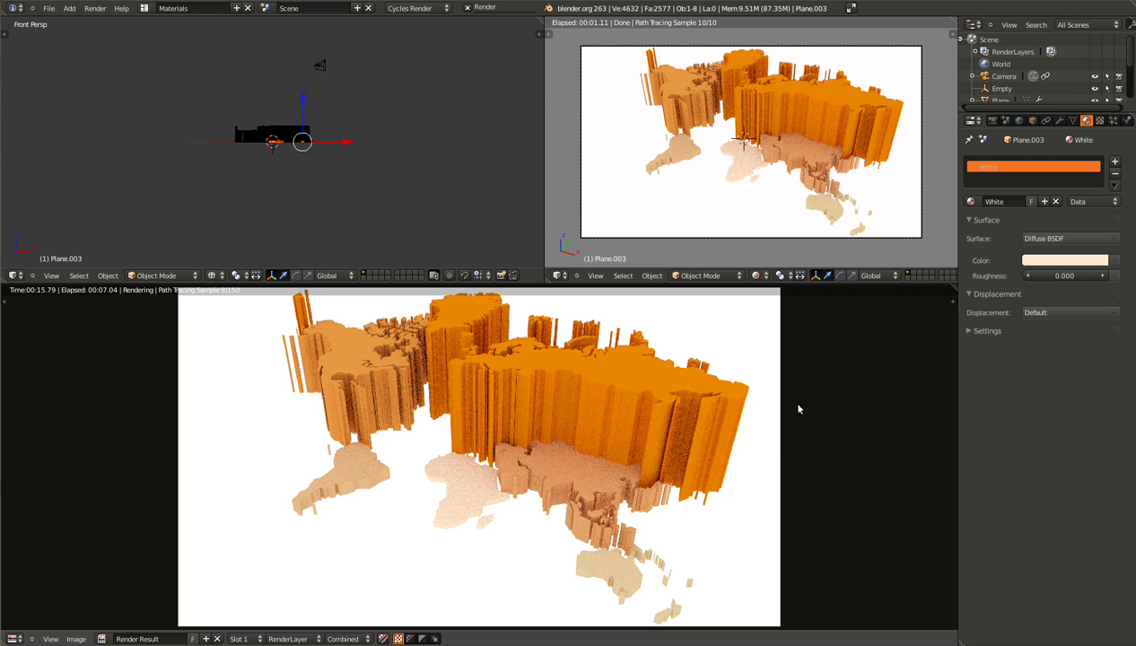
right_click(865, 3)
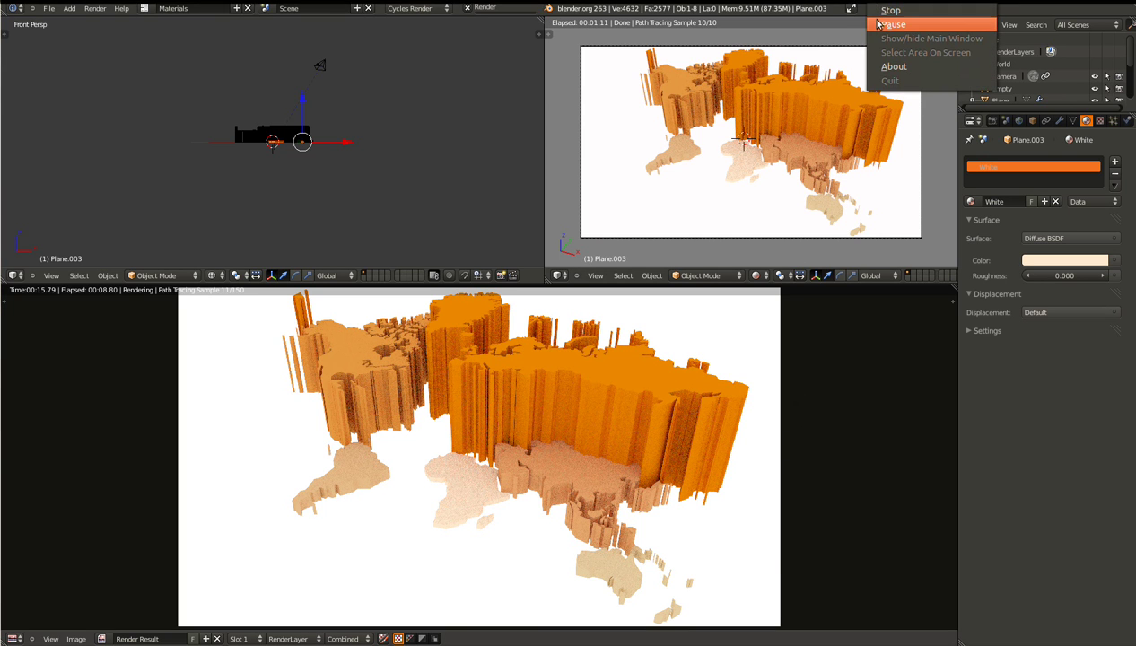
left_click(892, 24)
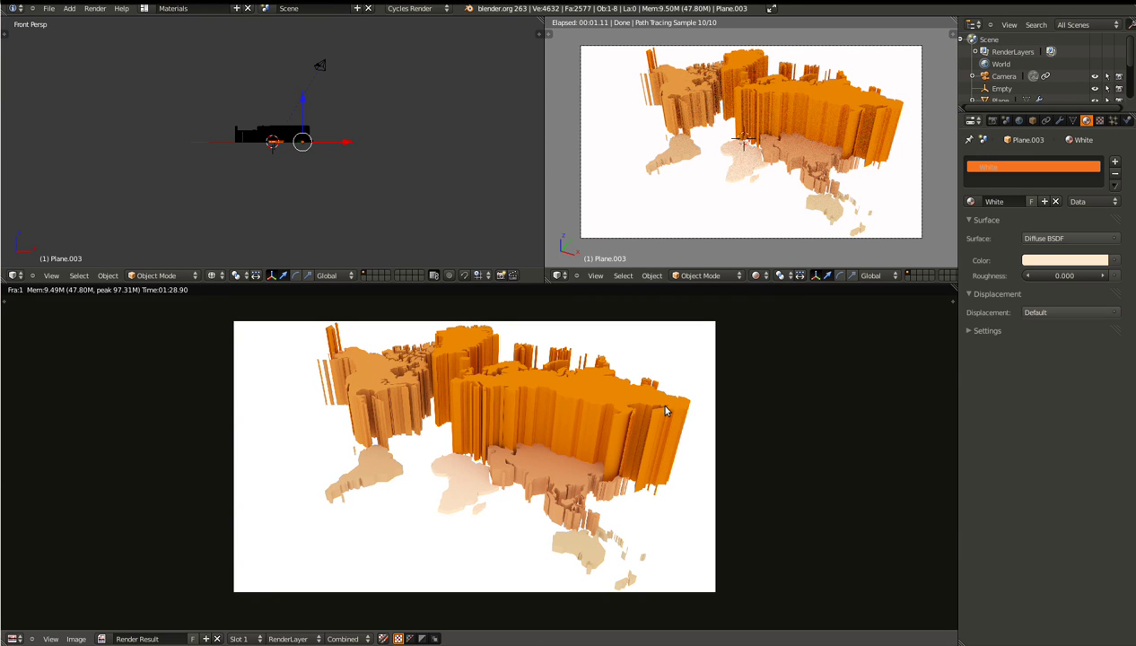
Maximize the render result and examine the extruded continents of the finished map up close.
scroll(558, 503, "up", 1)
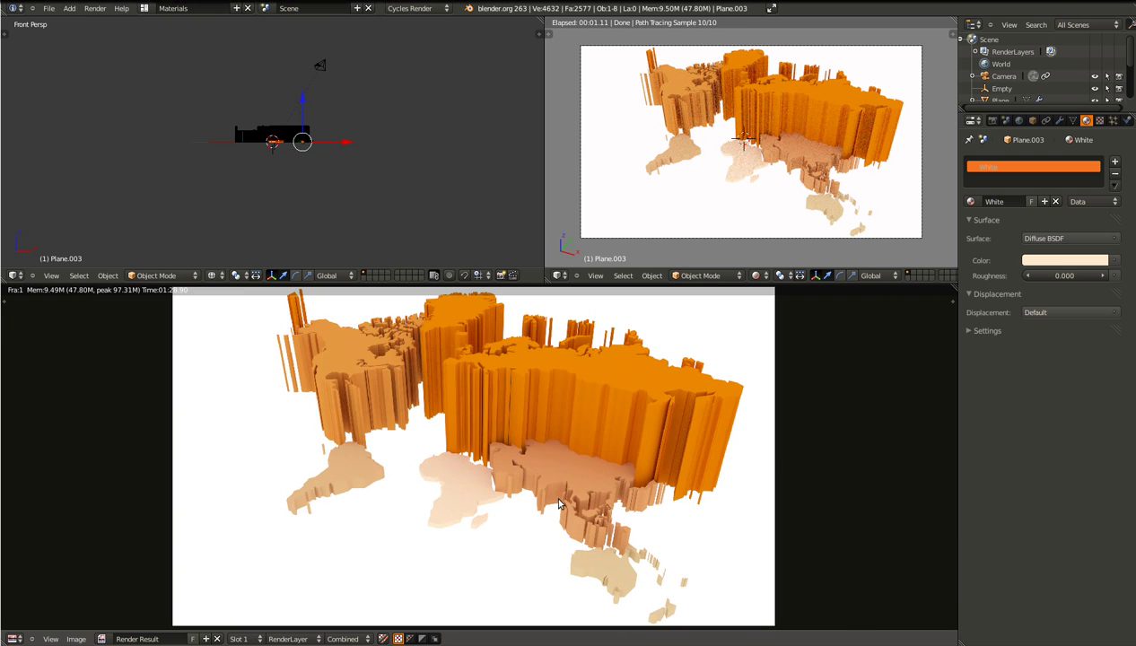
key("ctrl+Up")
scroll(653, 377, "up", 3)
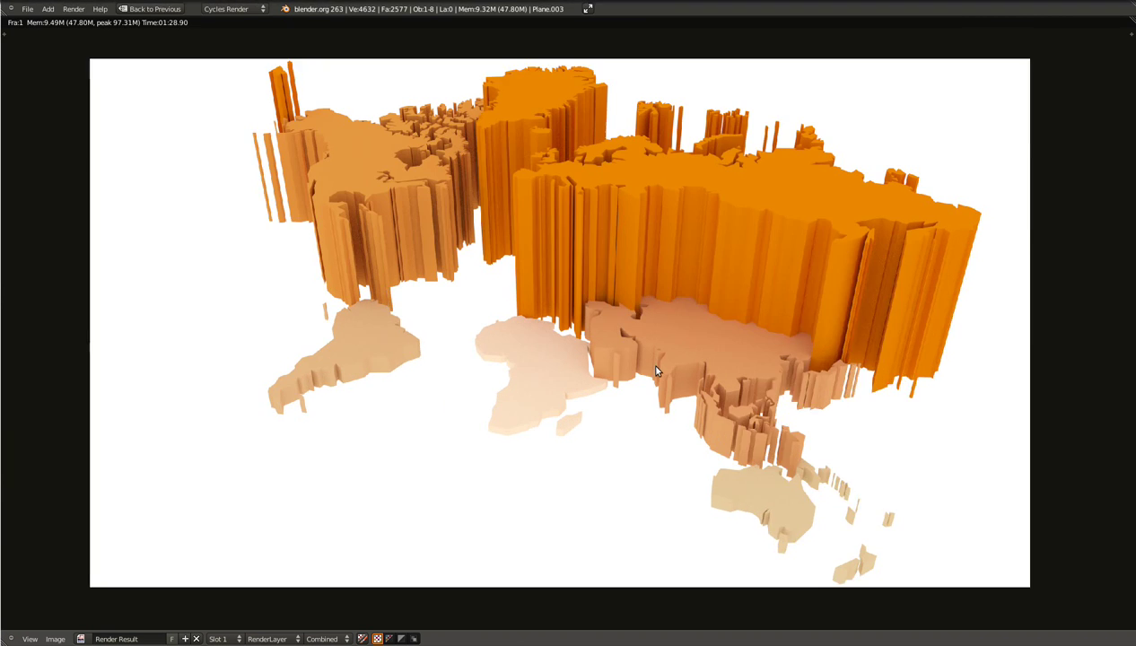
middle_click_drag(637, 287, 524, 289)
scroll(523, 289, "up", 2)
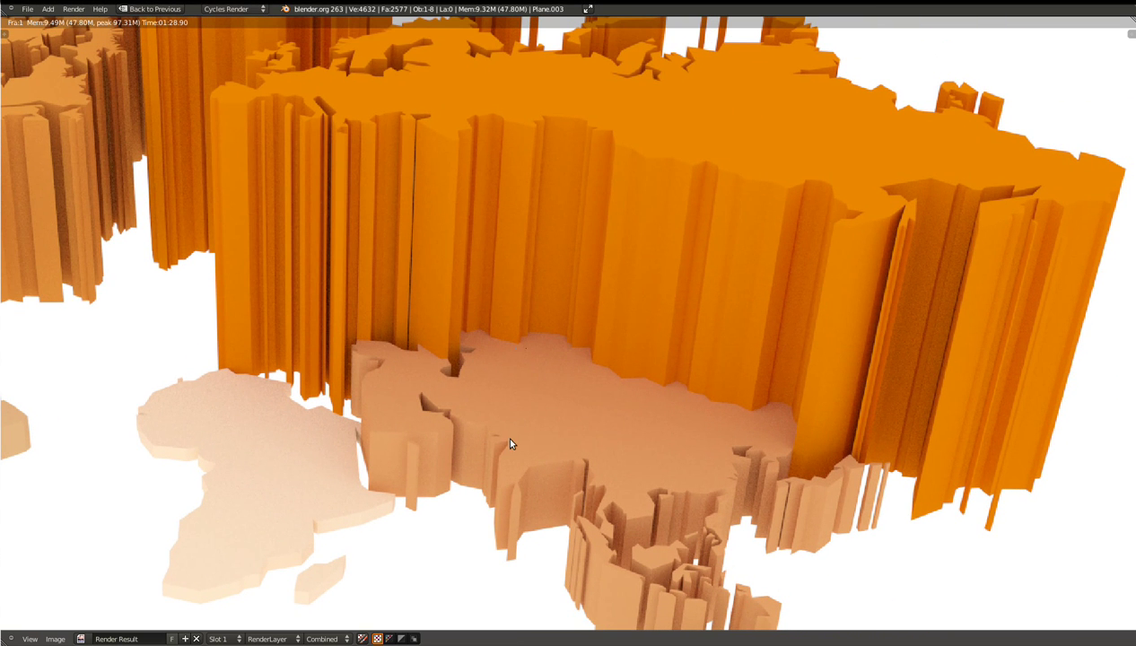
Examine the southern continents in the render result, leave the full-size view and return to the Modelling layout.
middle_click_drag(530, 462, 466, 295)
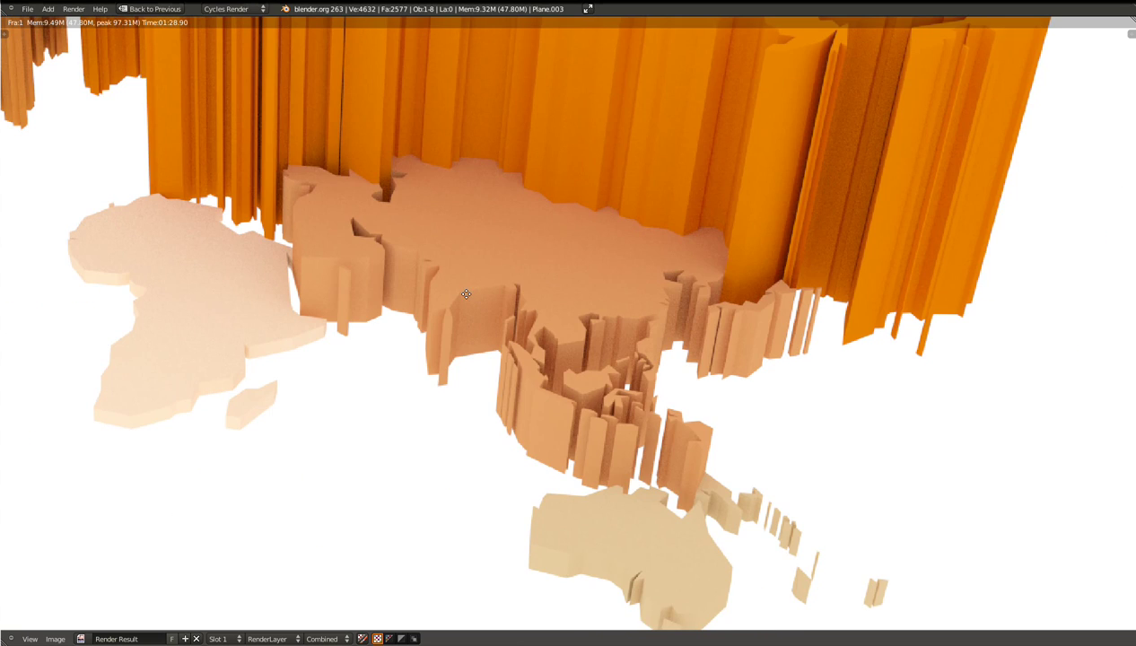
scroll(530, 436, "down", 2)
middle_click_drag(531, 436, 713, 399)
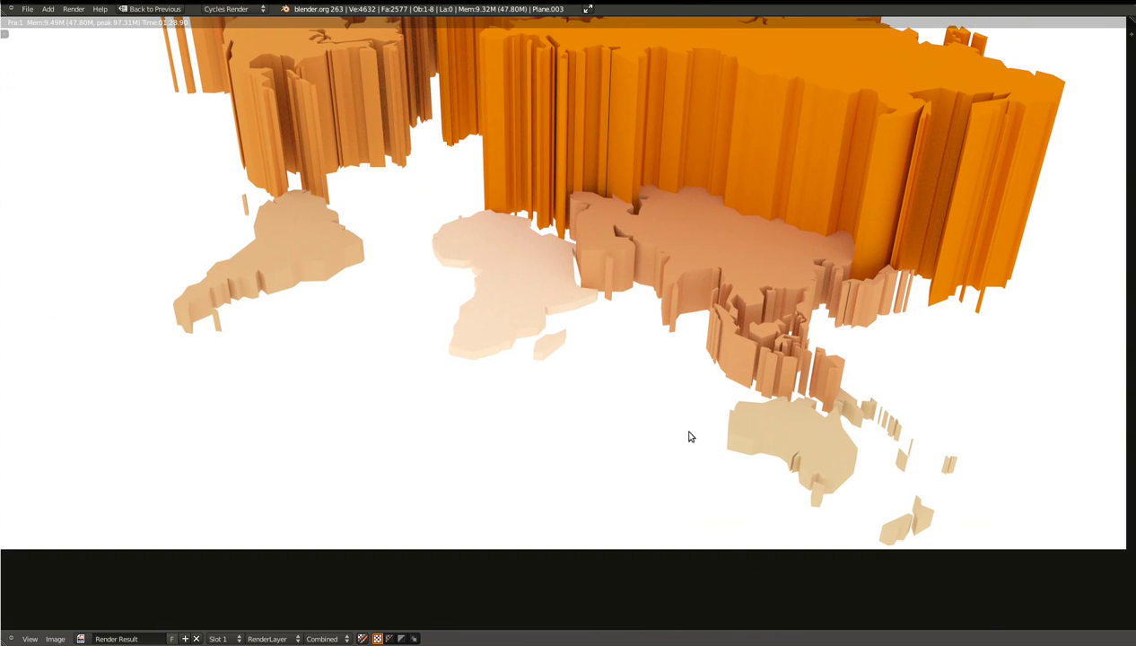
key("shift+F3")
key("ctrl+Up")
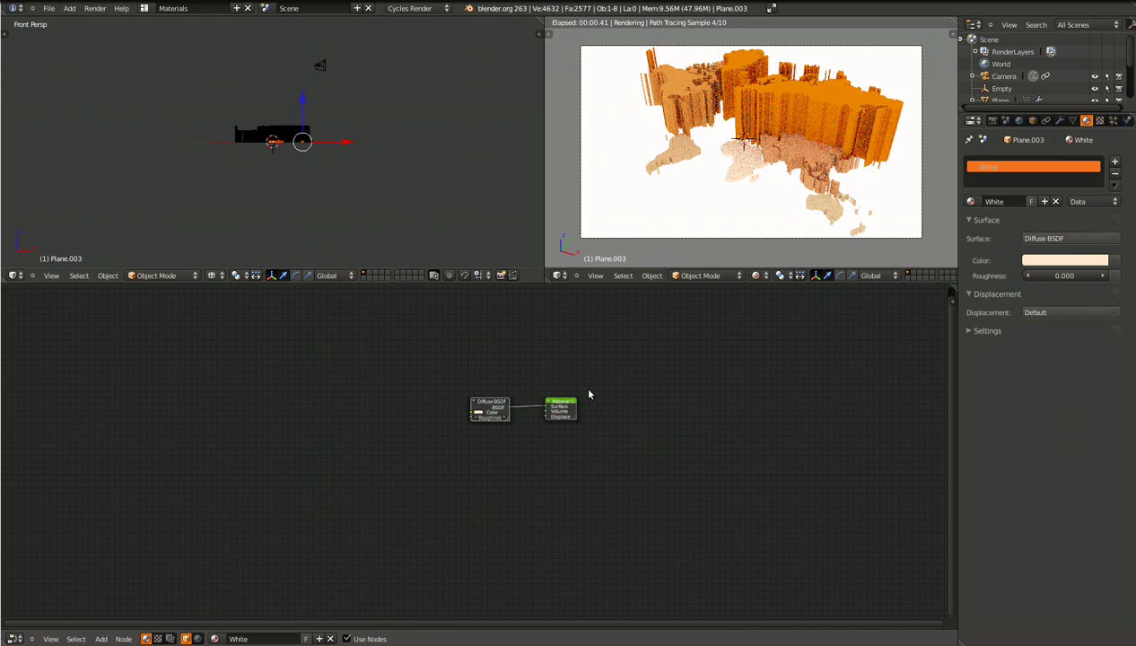
key("ctrl+Right")
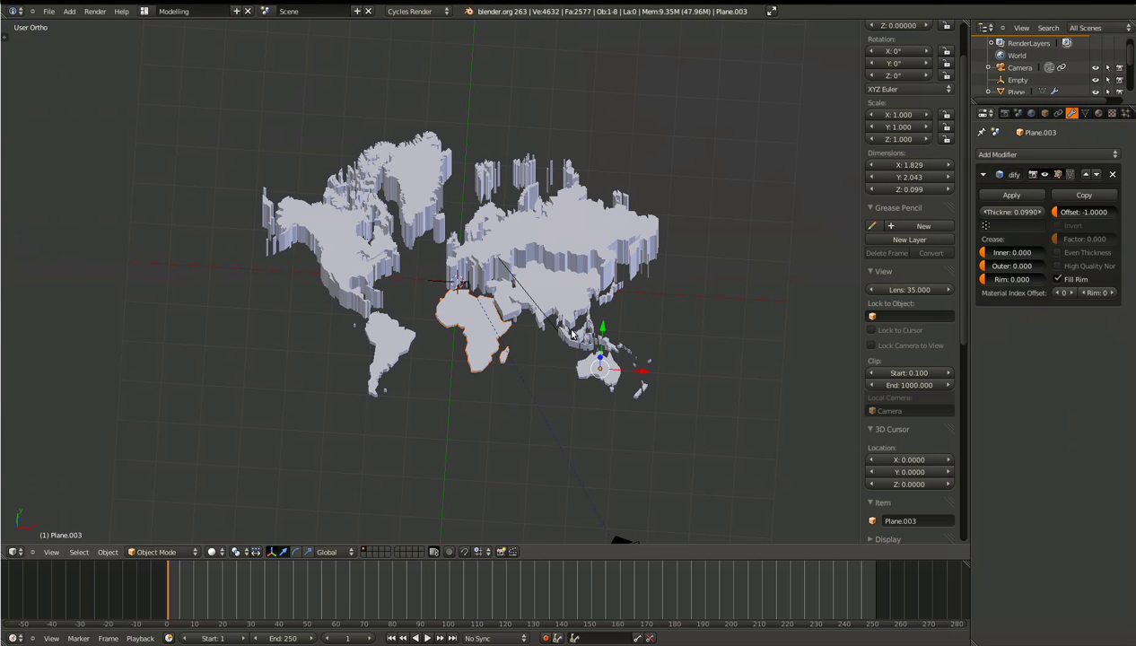
Check the map's underside in front view and select the Australia mesh whose piece hangs below the base.
middle_click_drag(571, 334, 480, 311)
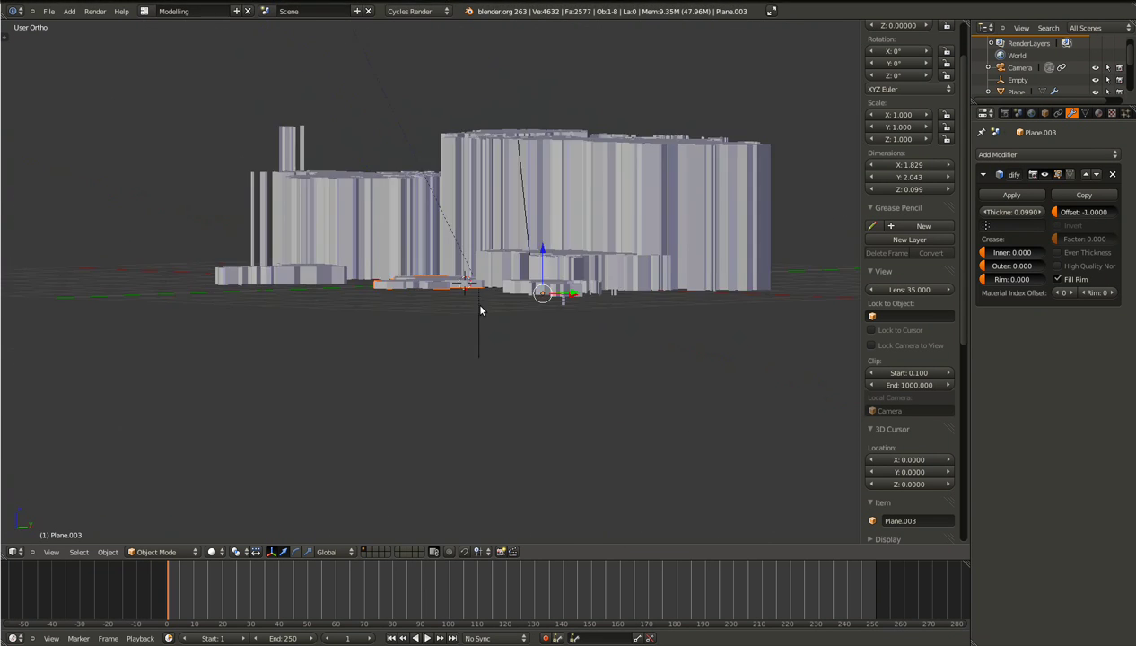
key("KP_1")
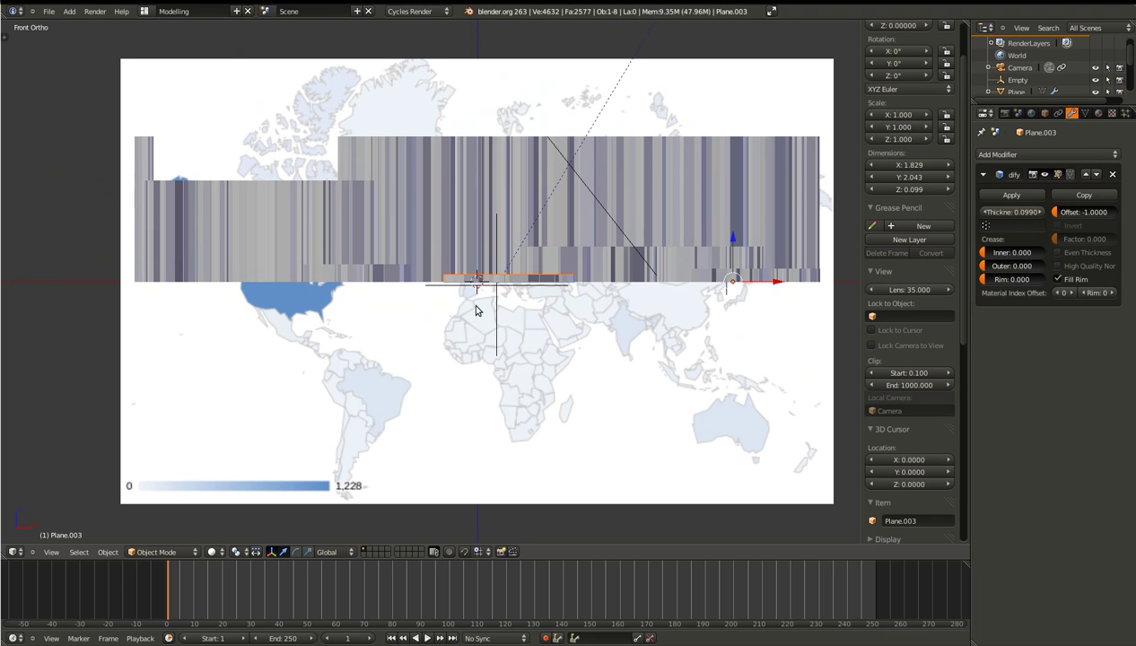
scroll(476, 312, "up", 12, "ctrl")
scroll(473, 312, "up", 5)
right_click(578, 309)
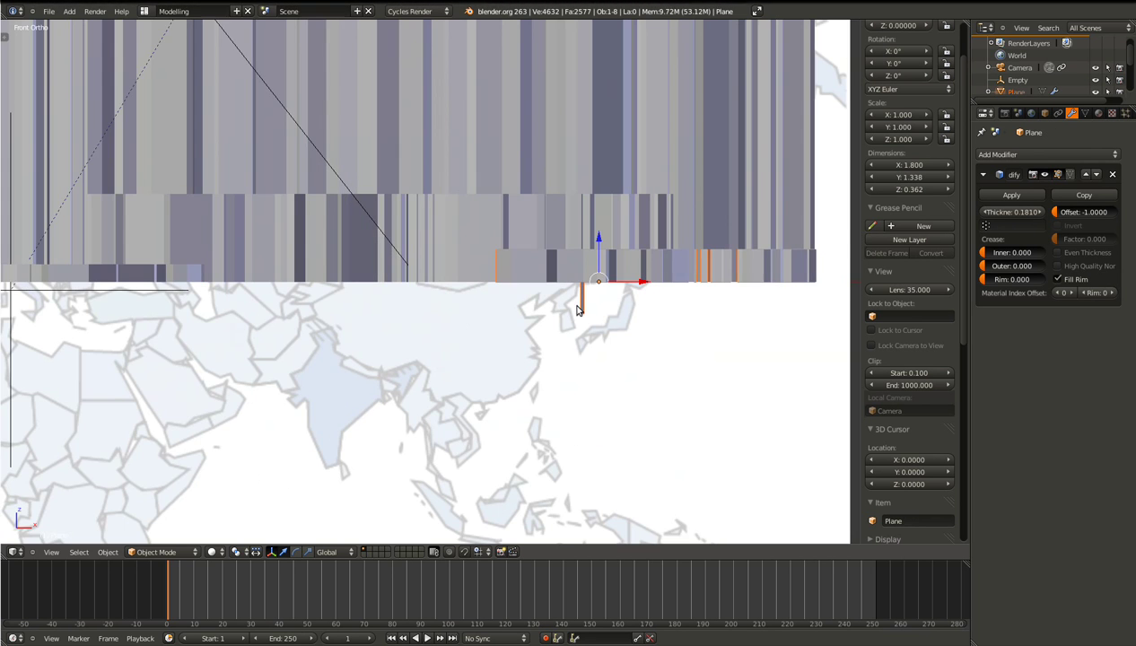
Examine the Australia mesh in wireframe editing to find the small piece that extrudes downward, and return to solid object view.
middle_click_drag(561, 310, 490, 423)
key("Tab")
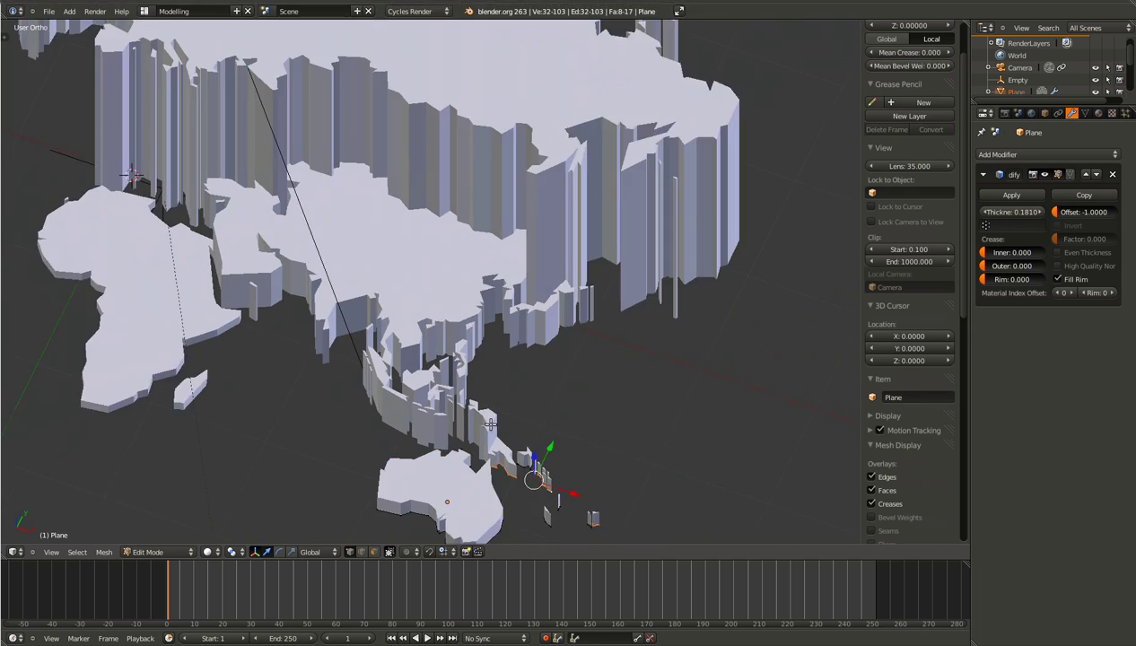
key("z")
scroll(485, 424, "down", 1)
right_click(456, 418)
middle_click_drag(497, 516, 482, 430, "shift")
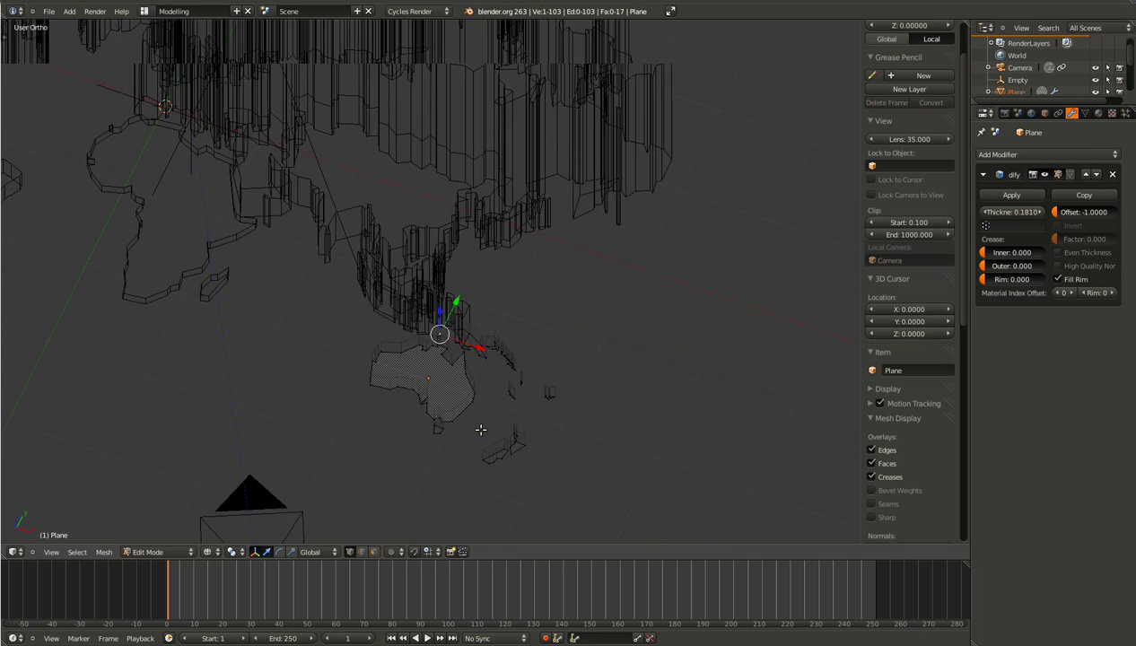
middle_click_drag(450, 489, 442, 434, "shift")
scroll(442, 433, "up", 2)
key("Tab")
scroll(482, 315, "down", 2)
key("z")
middle_click_drag(394, 314, 446, 312)
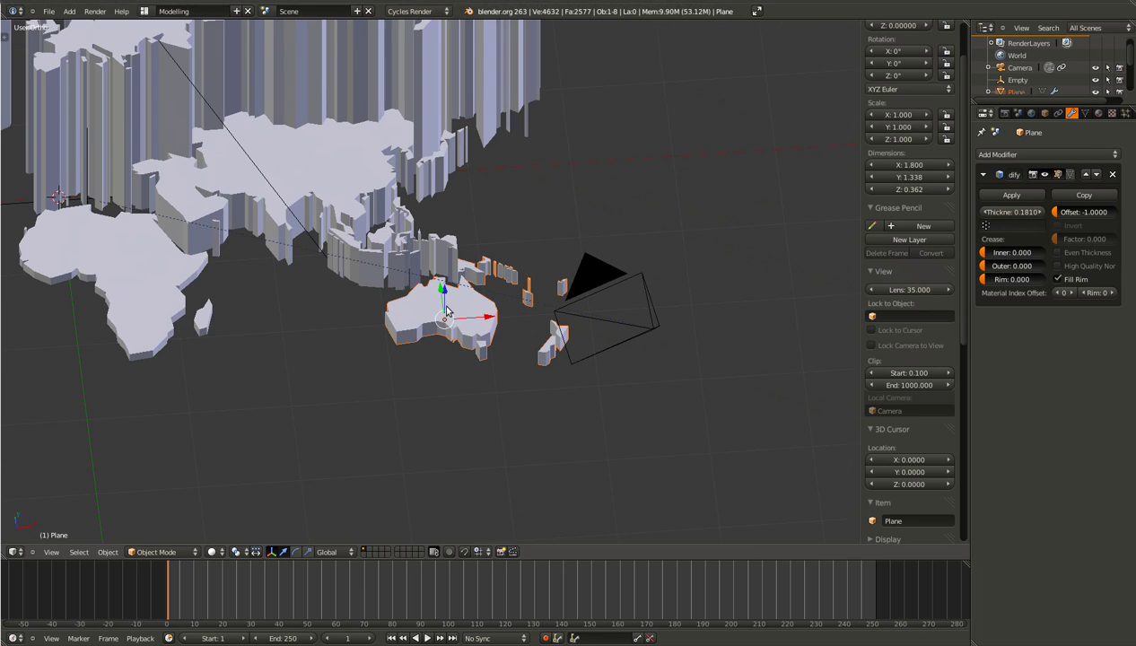
Try flipping the normals of Madagascar in the Africa mesh and check its extrusion direction from a low angle.
scroll(348, 338, "down", 5, "ctrl")
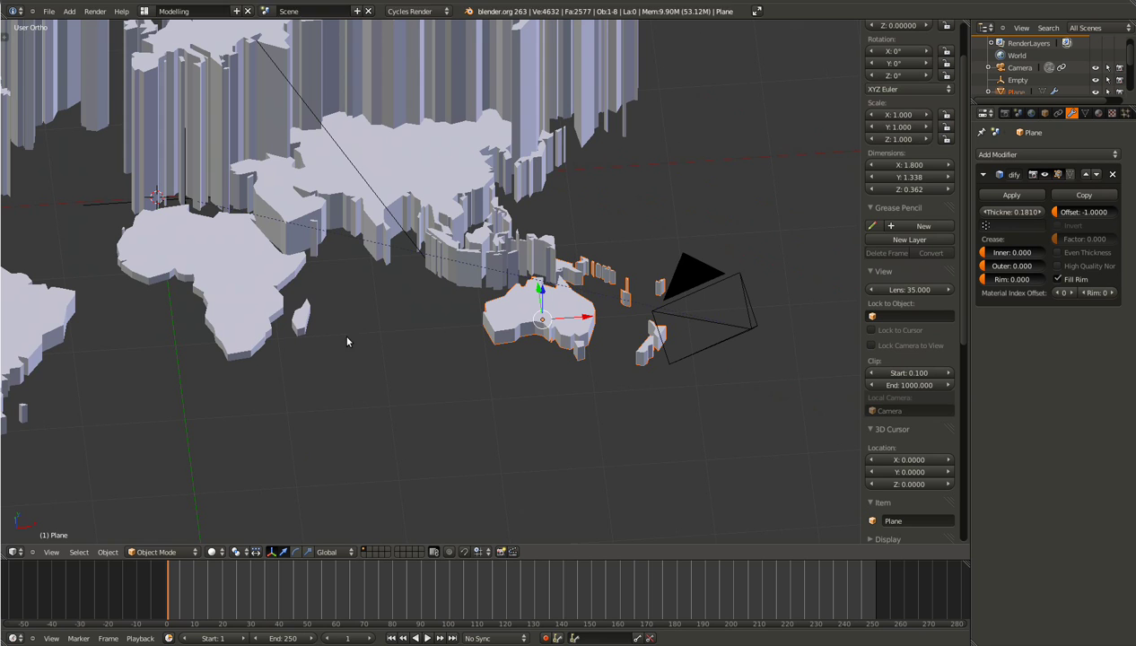
right_click(258, 340)
scroll(313, 348, "down", 9, "ctrl")
key("Tab")
scroll(320, 366, "up", 3)
right_click(504, 373)
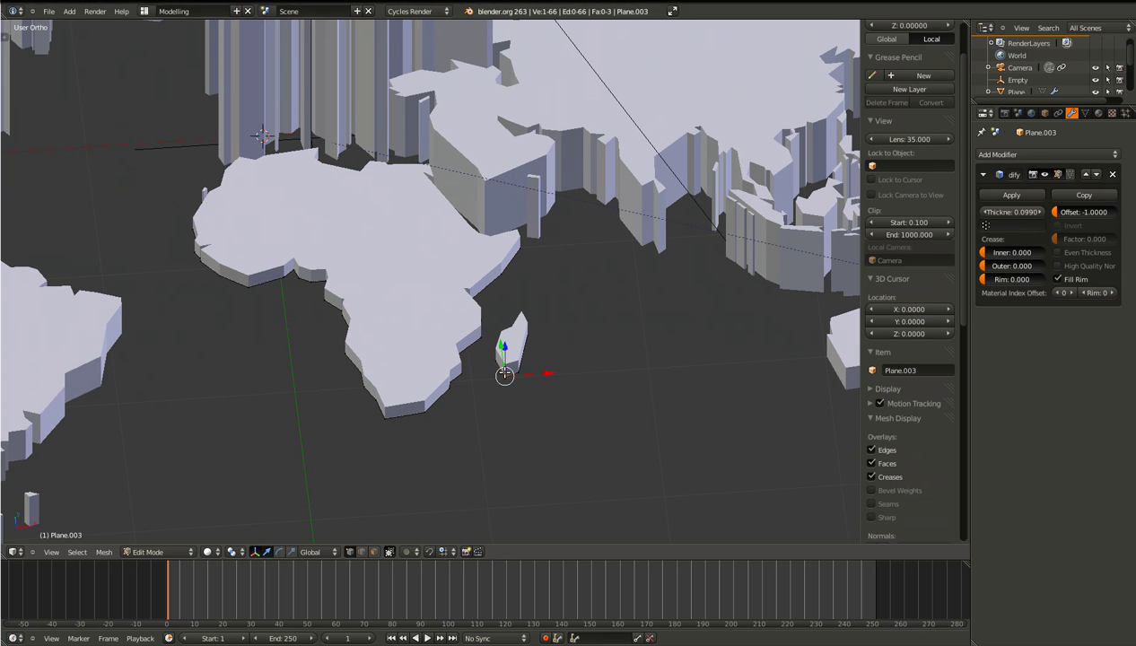
key("ctrl+l")
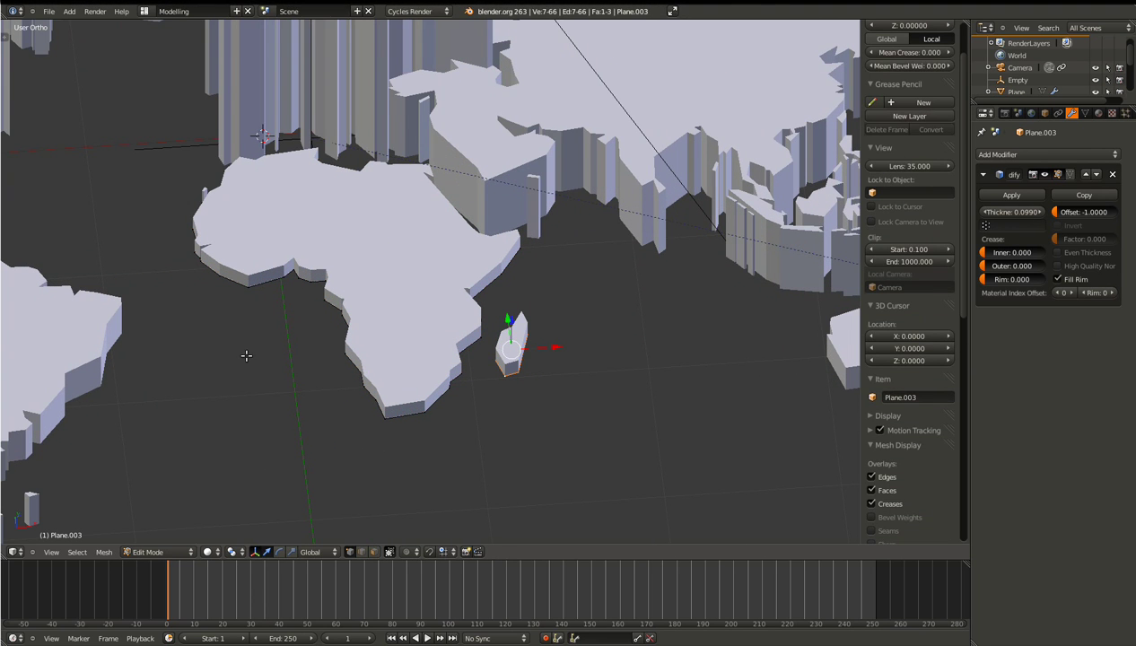
key("t")
left_click(37, 367)
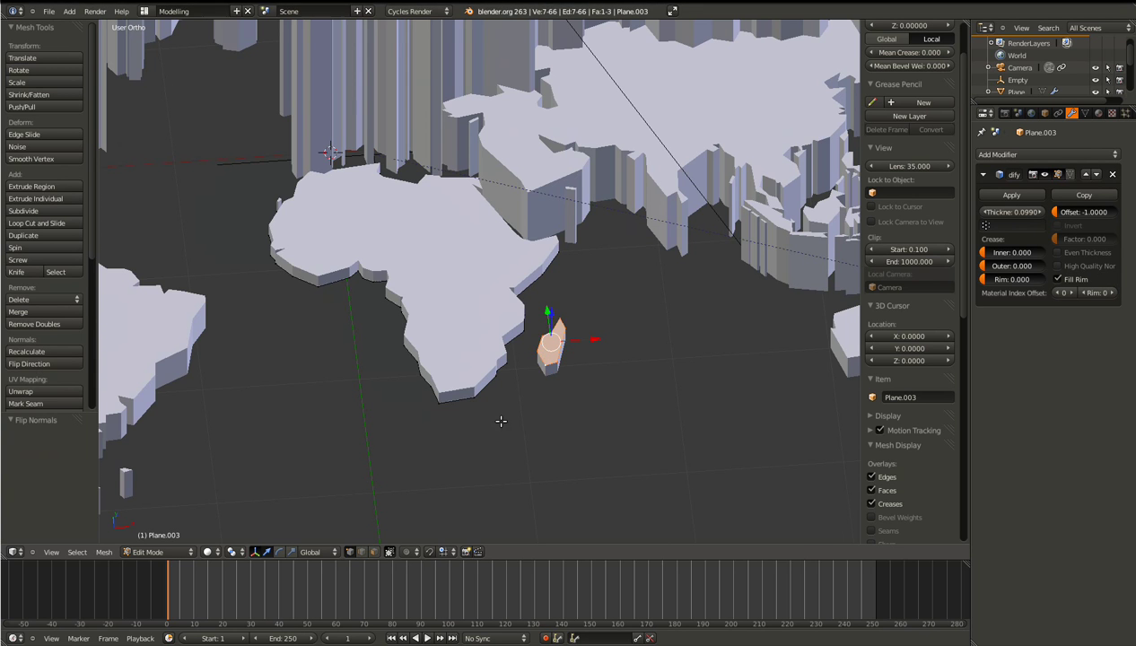
middle_click_drag(499, 420, 474, 360)
key("Tab")
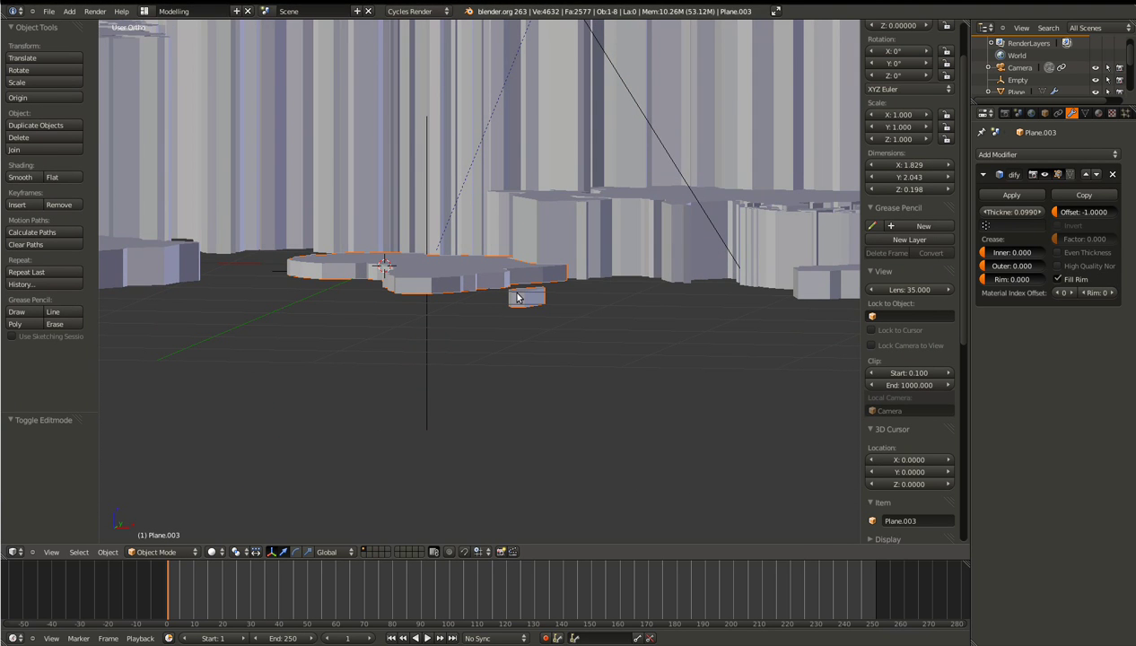
middle_click_drag(517, 298, 508, 369)
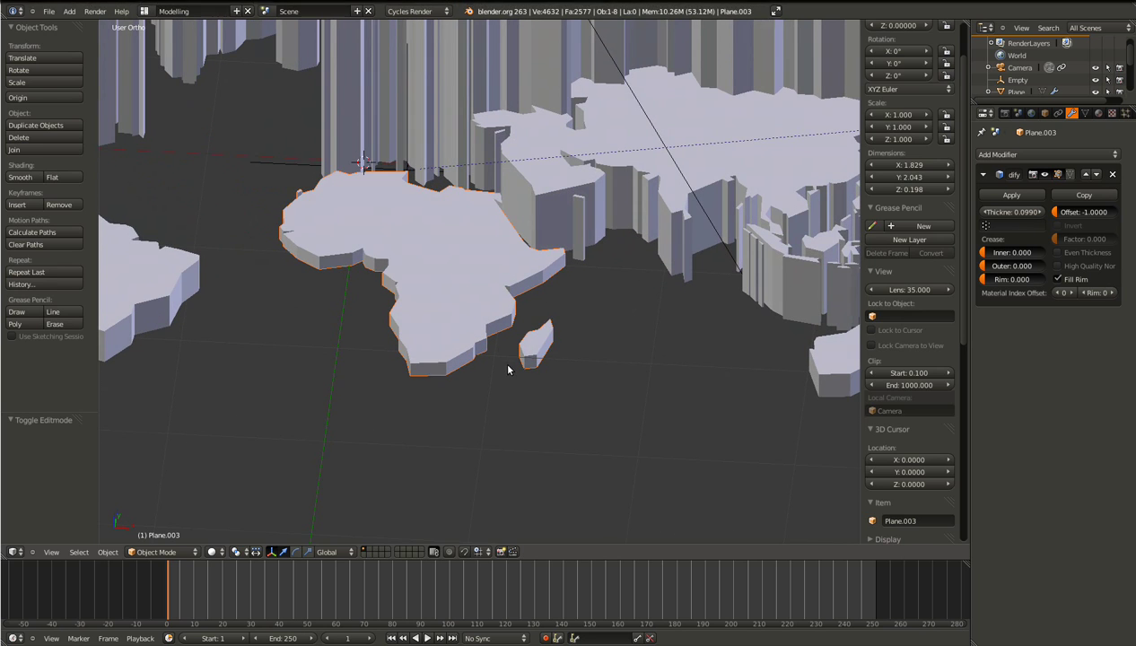
Try recalculating the normals of the entire Africa mesh.
key("Tab")
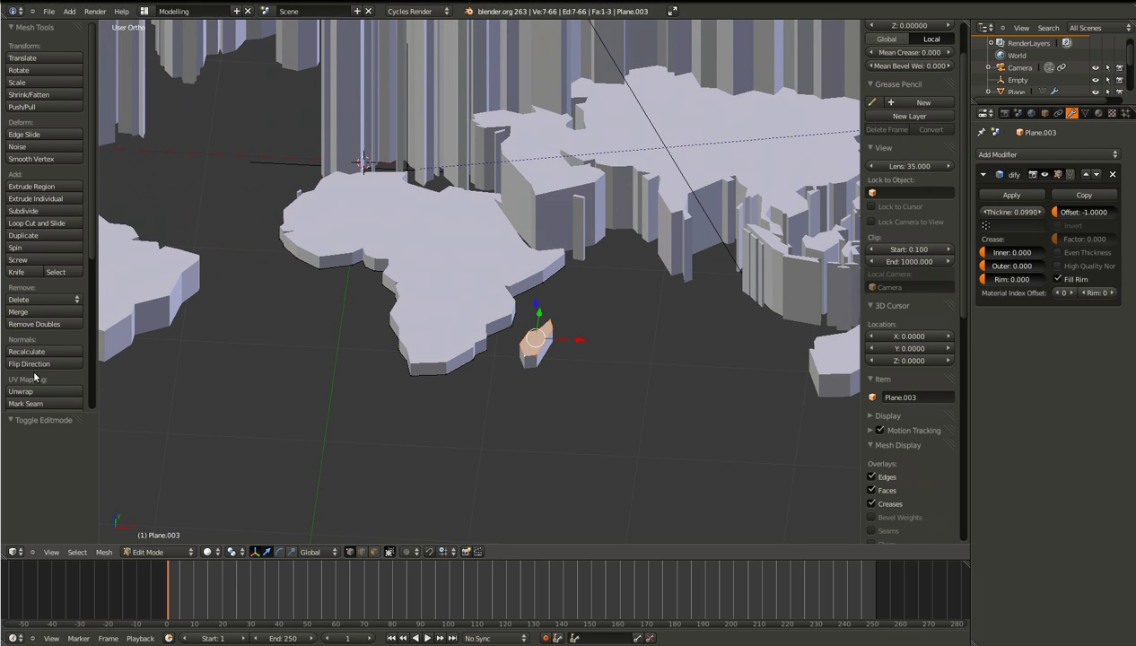
key("a")
key("a")
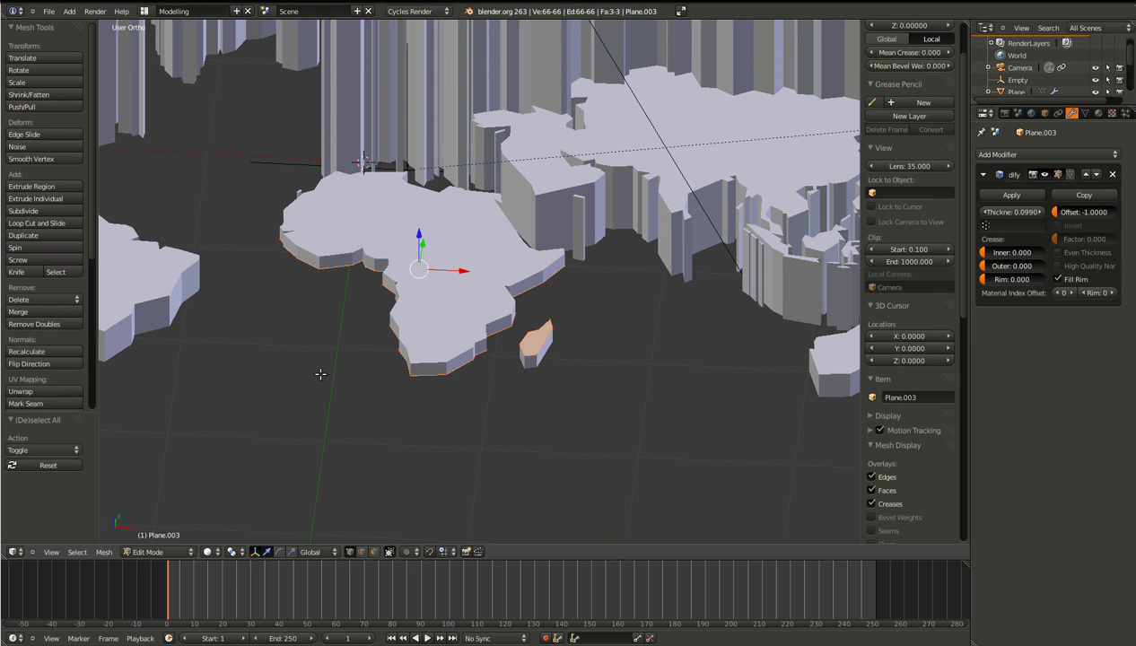
left_click(38, 355)
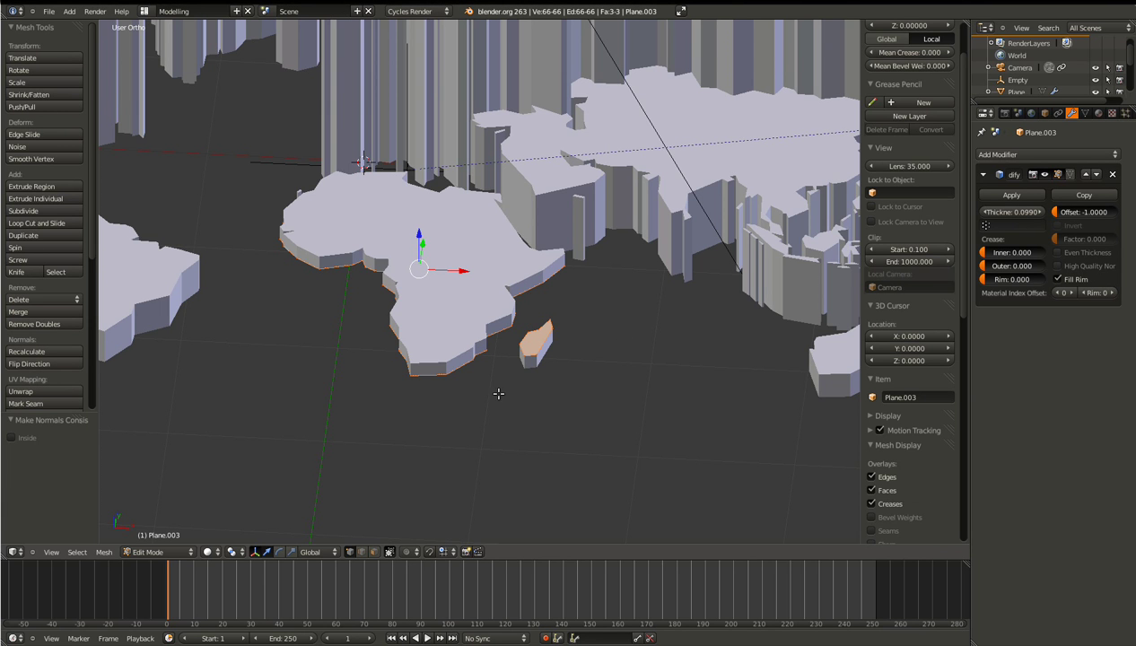
Flip the normals of Madagascar's linked face back and leave mesh editing.
middle_click_drag(499, 393, 554, 368)
right_click(593, 294)
key("ctrl+l")
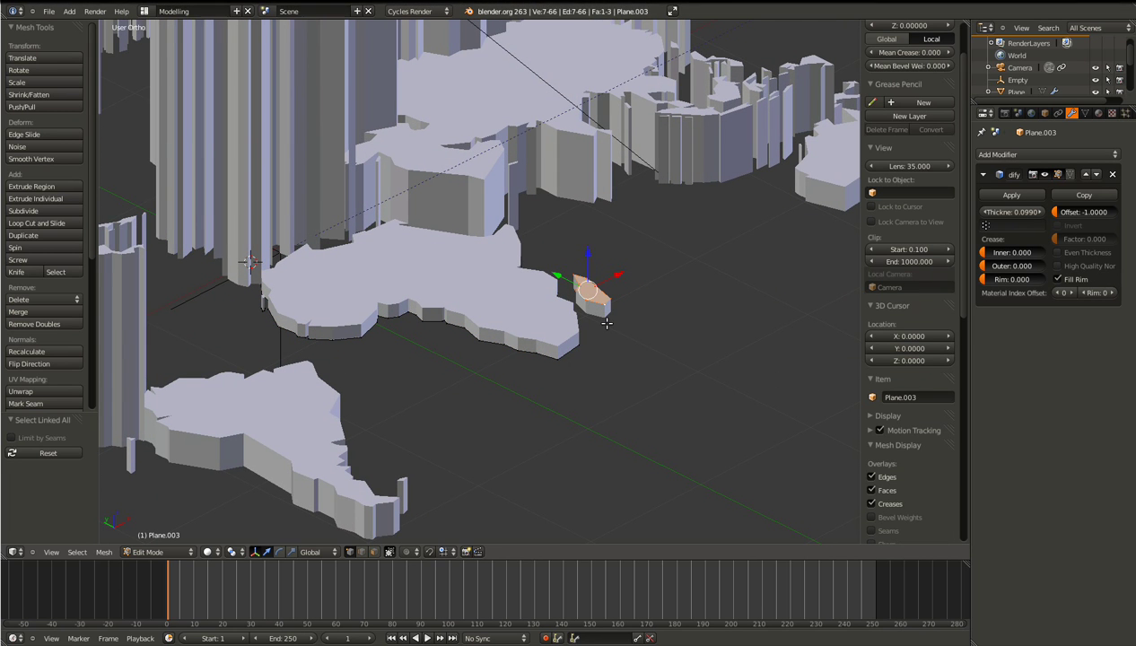
left_click(29, 364)
scroll(660, 368, "down", 3)
key("Tab")
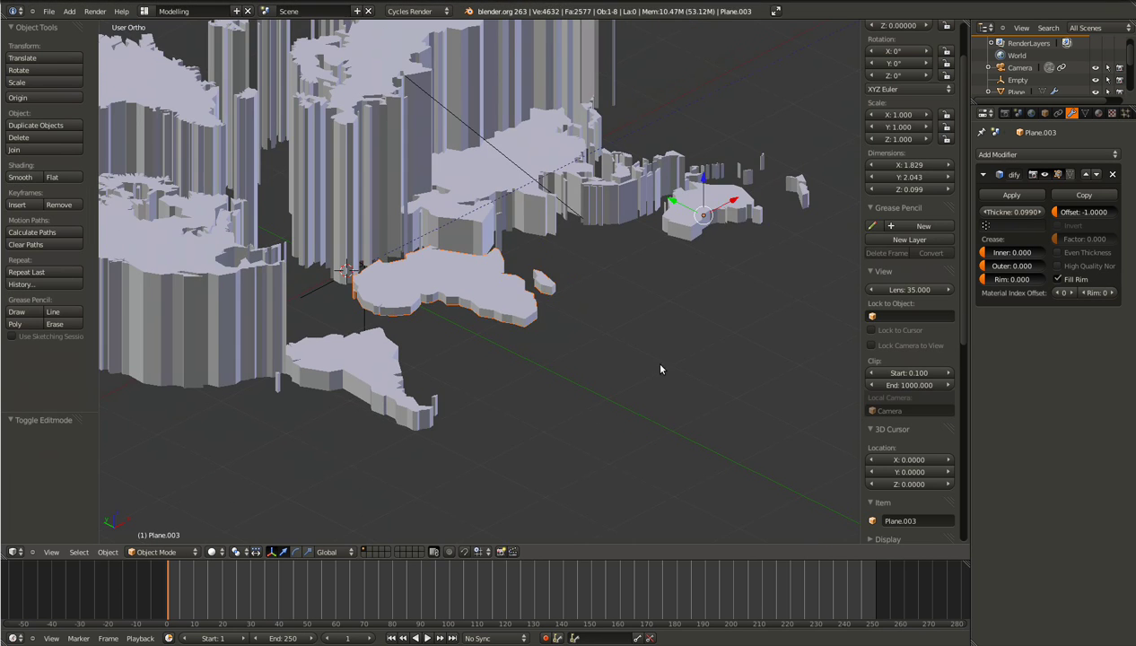
Select the Australia mesh by its hanging piece in front view and focus on that piece in mesh editing.
middle_click_drag(660, 367, 595, 396)
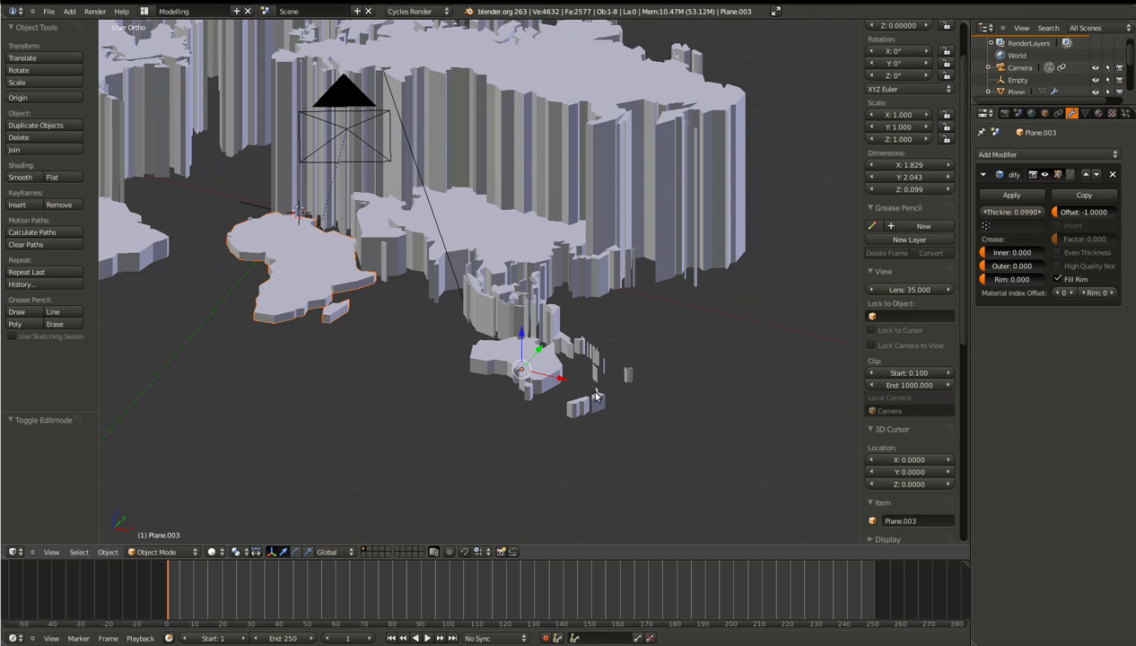
key("KP_1")
scroll(596, 388, "up", 6)
right_click(774, 318)
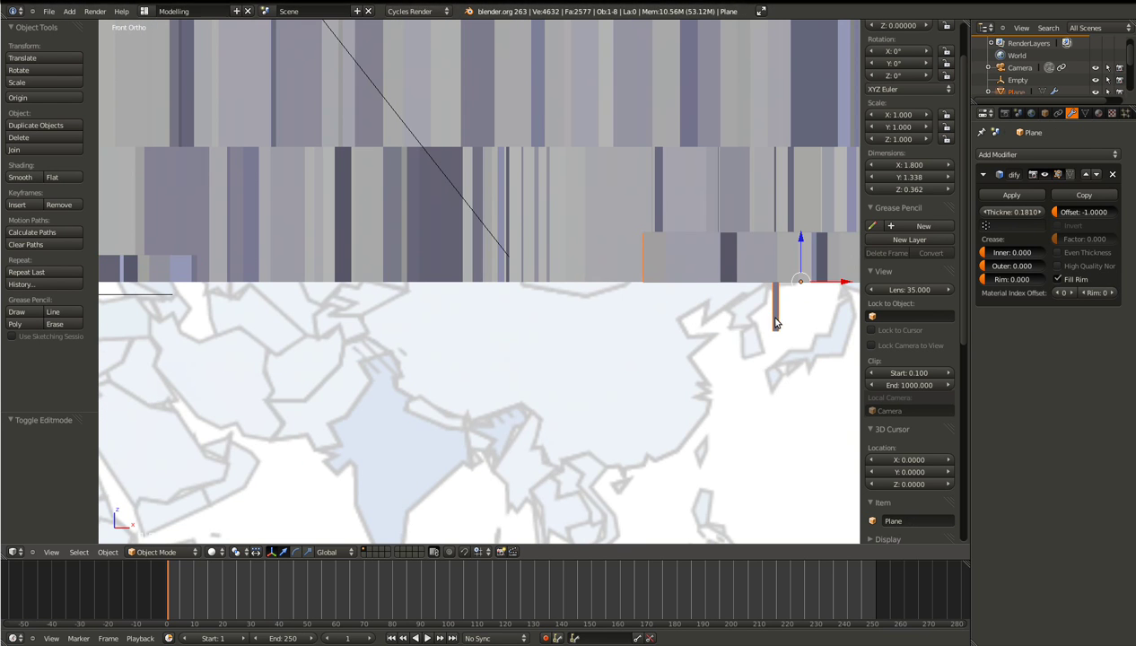
key("Tab")
middle_click_drag(780, 316, 711, 429, "shift")
key("KP_Decimal")
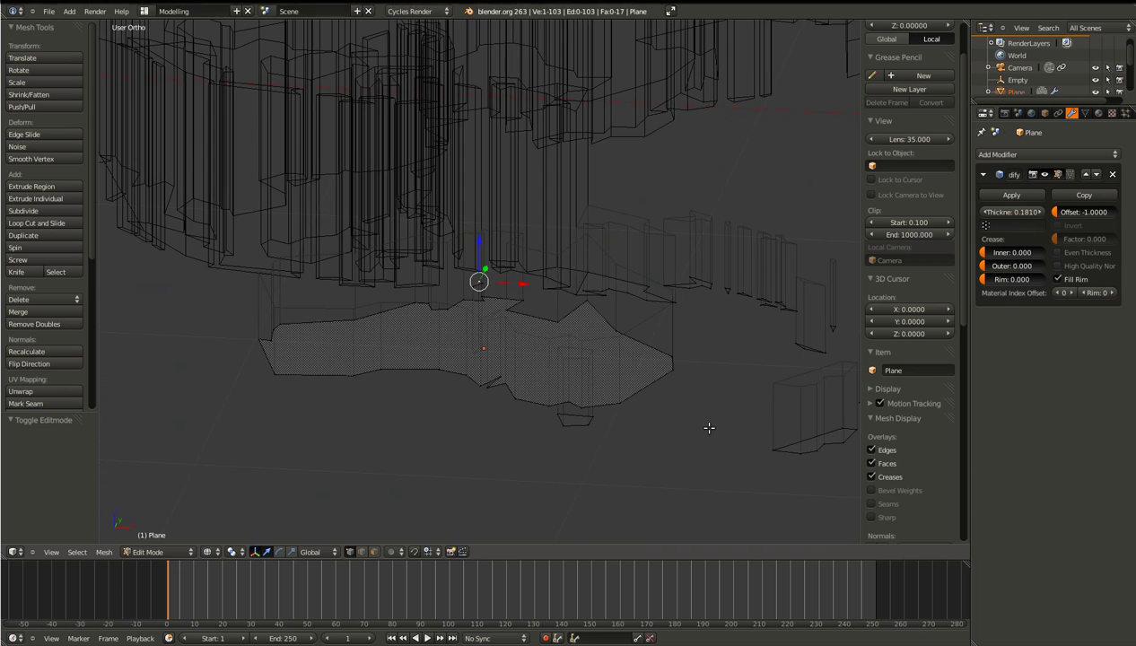
Flip the normals of the small linked sliver north of Australia so it extrudes upward like the rest.
scroll(534, 254, "up", 6)
key("ctrl+l")
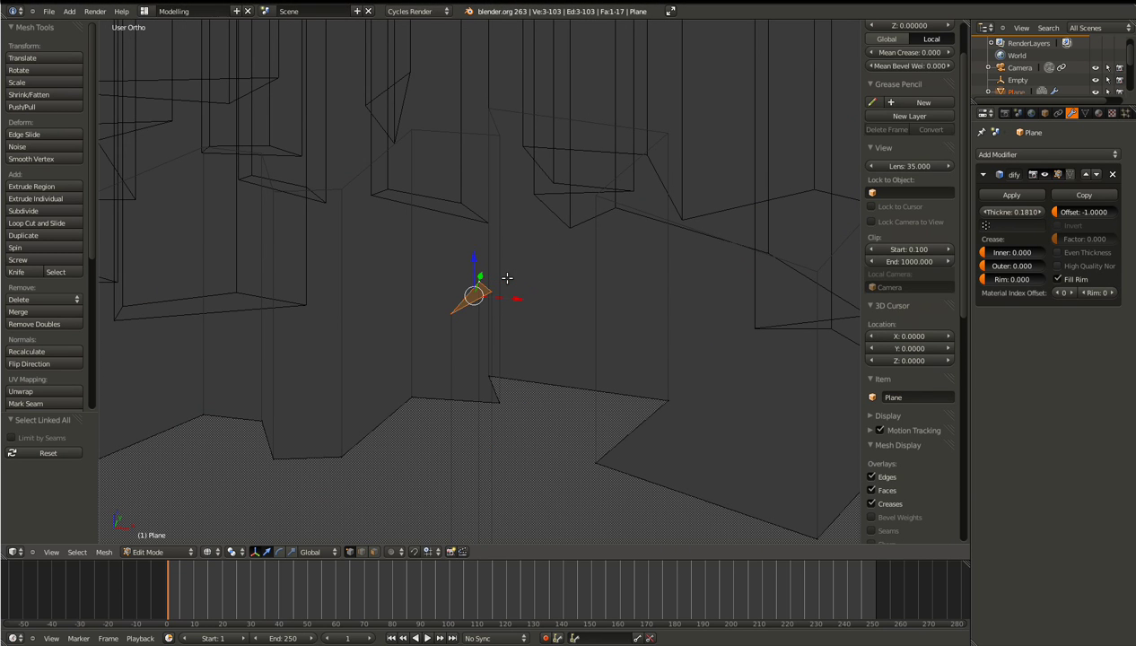
mouse_move(516, 279)
middle_mouse_down()
mouse_move(427, 386)
mouse_move(533, 391)
mouse_move(477, 406)
mouse_move(449, 395)
middle_mouse_up()
key("z")
left_click(72, 364)
key("Tab")
scroll(513, 363, "down", 2)
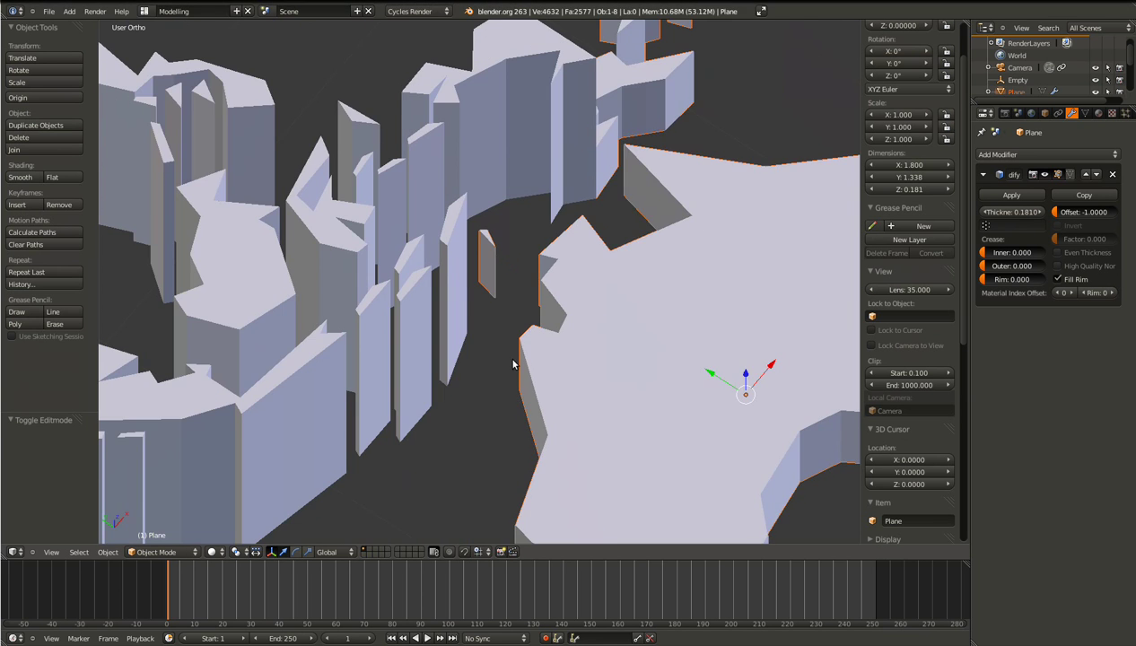
Save the scene over the existing file after checking the corrected Australia mesh.
middle_click_drag(512, 363, 454, 347)
scroll(453, 347, "down", 11)
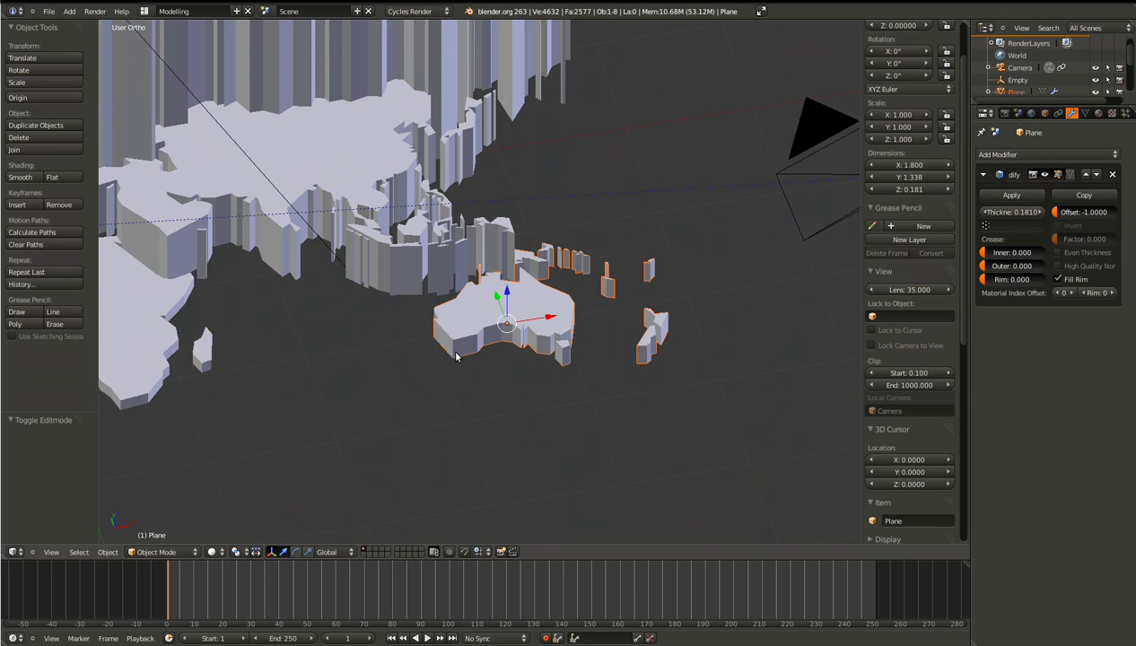
key("ctrl+s")
left_click(456, 352)
middle_click_drag(359, 351, 474, 419, "shift")
scroll(458, 356, "down", 3)
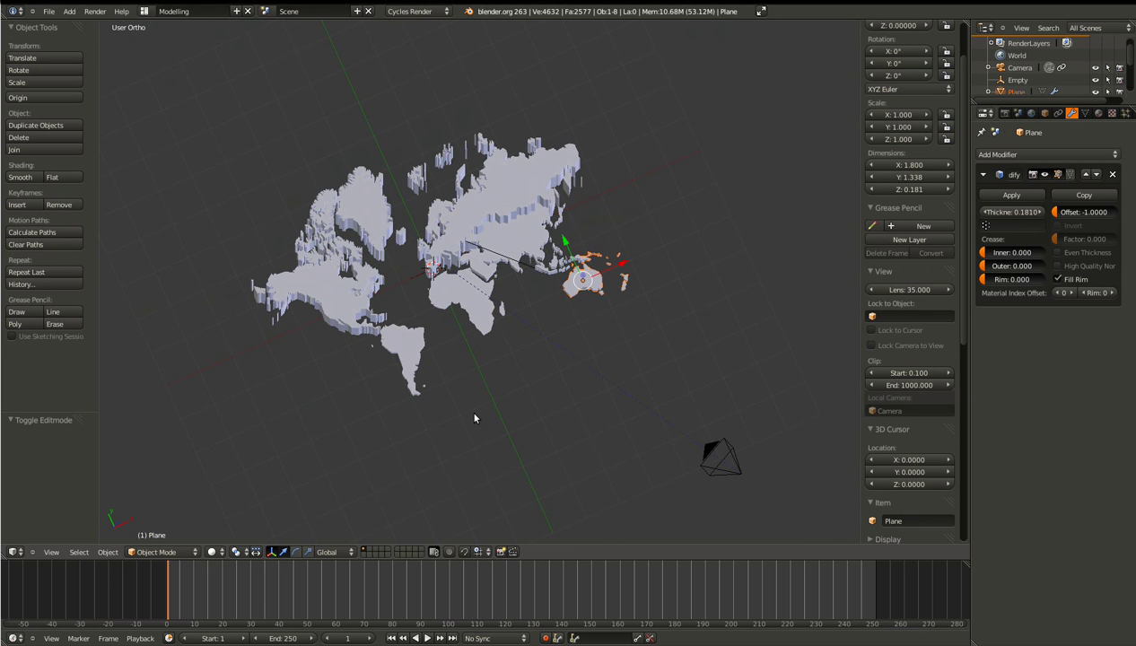
Apply the Limited Global Illumination integrator preset, cancel the running render and start a new one.
middle_click_drag(474, 419, 420, 389)
left_click(1006, 114)
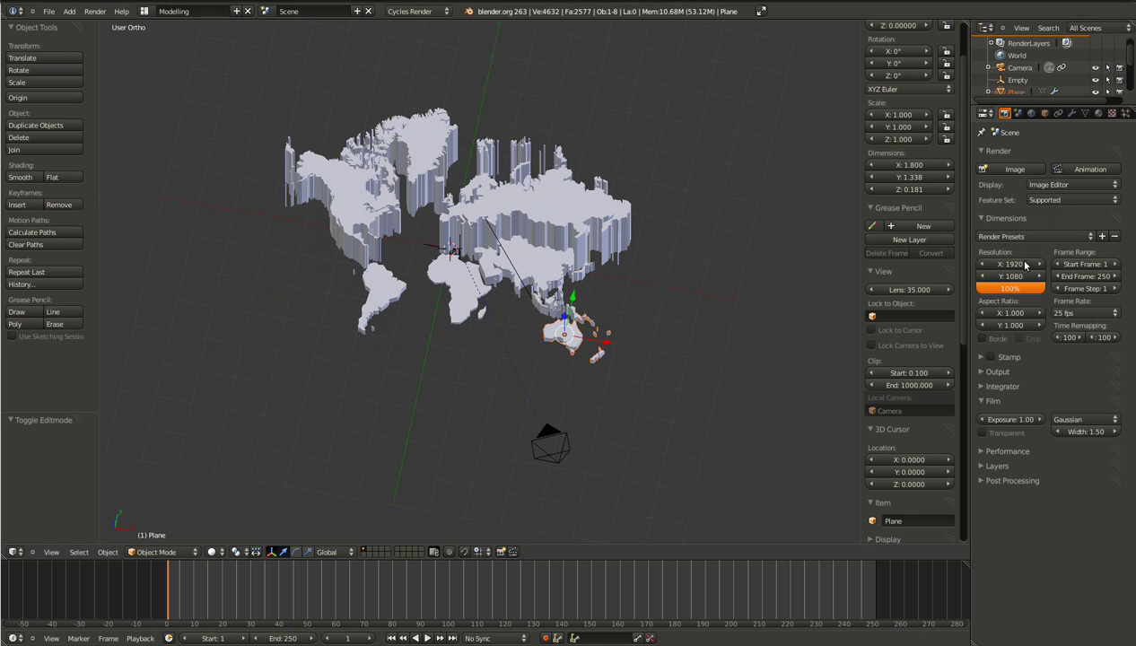
left_click(1017, 114)
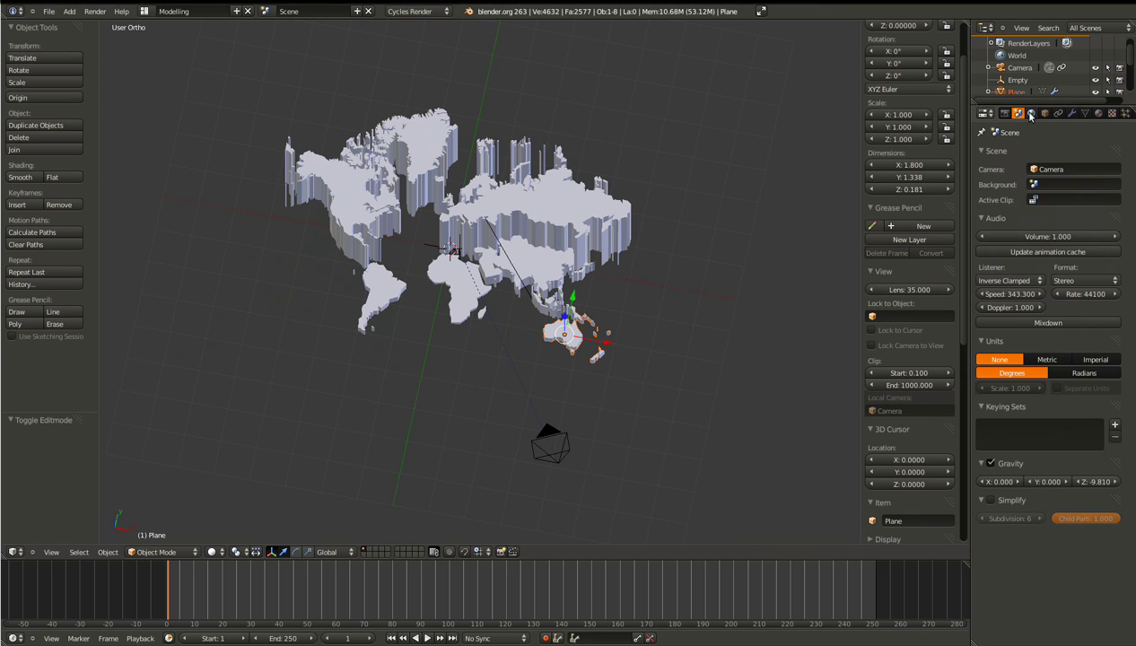
left_click(1006, 114)
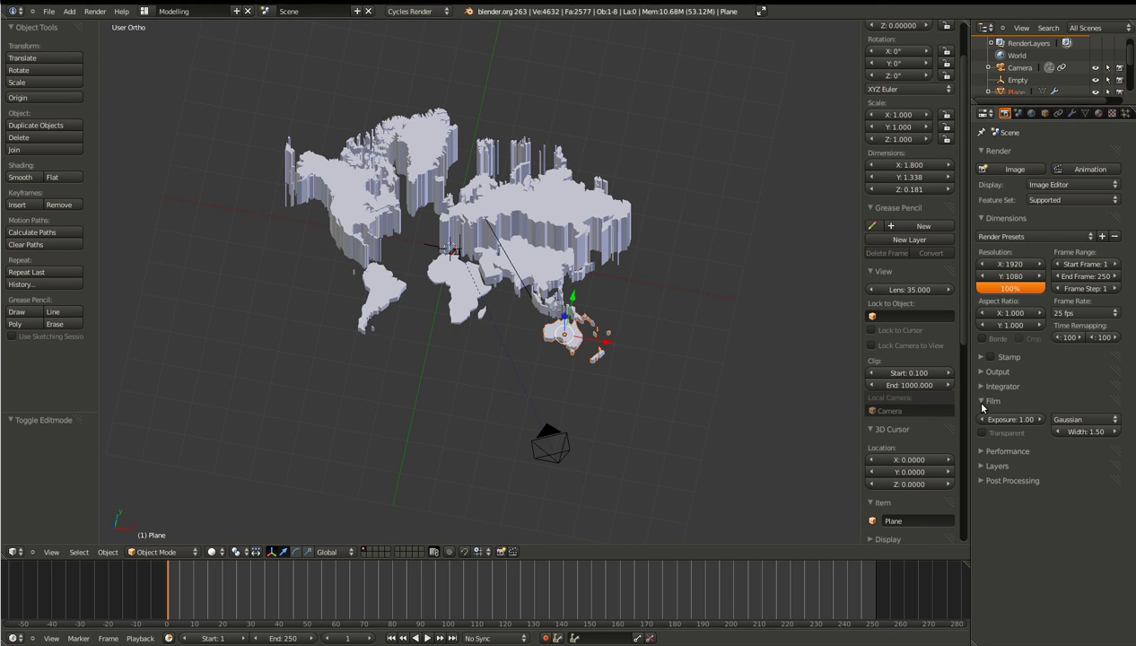
left_click(984, 386)
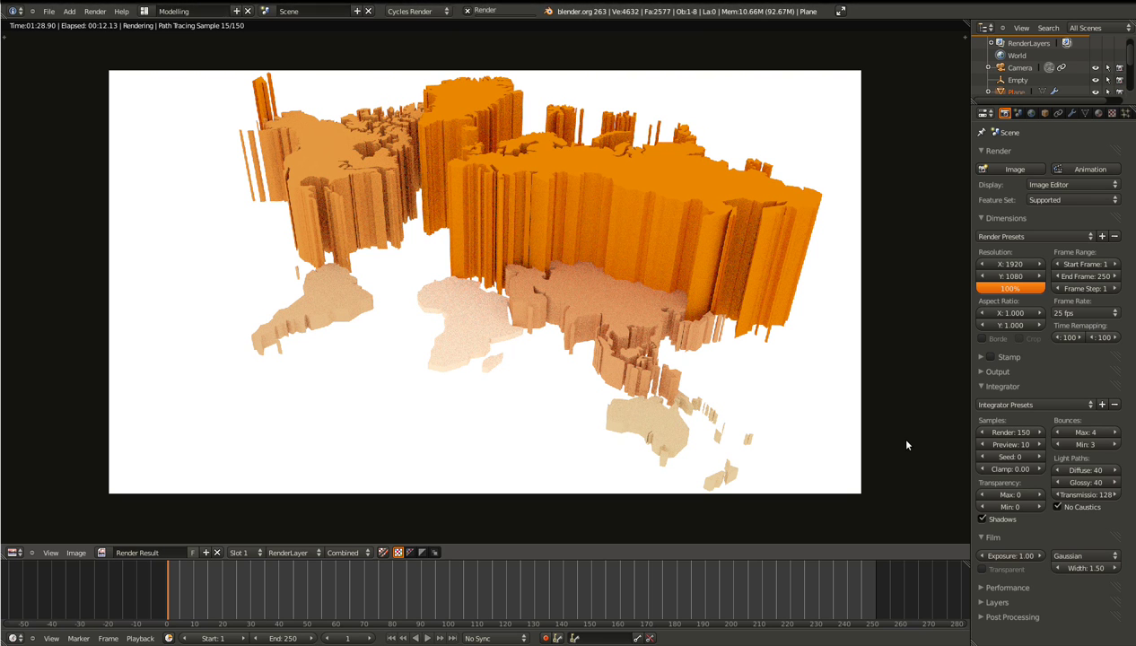
left_click(1006, 404)
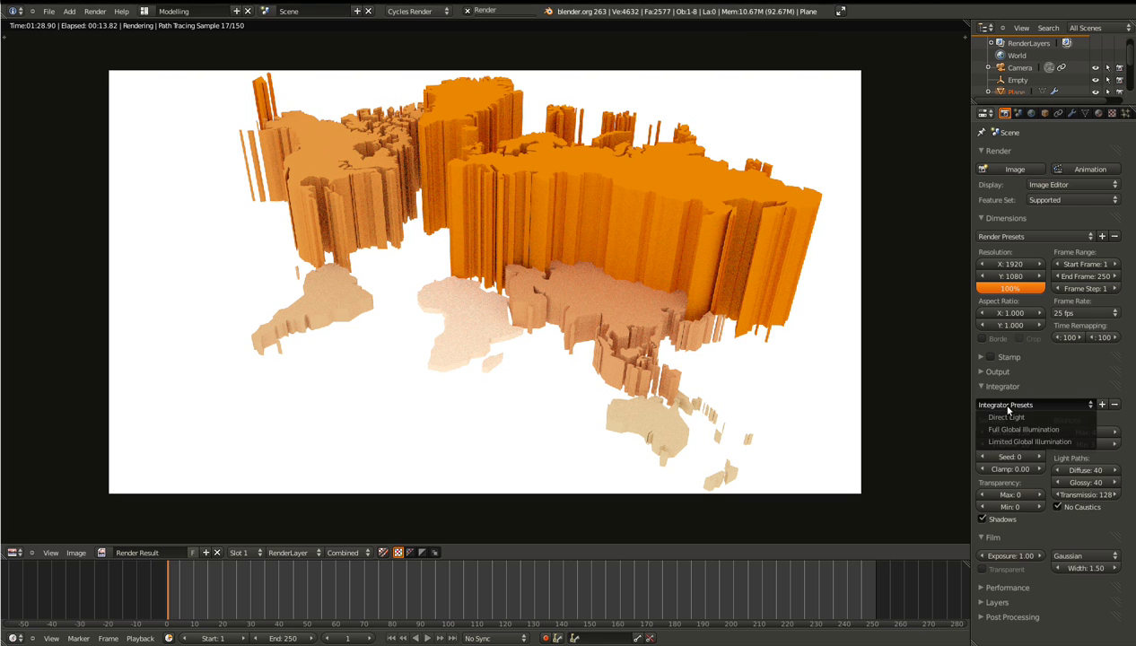
left_click(1029, 441)
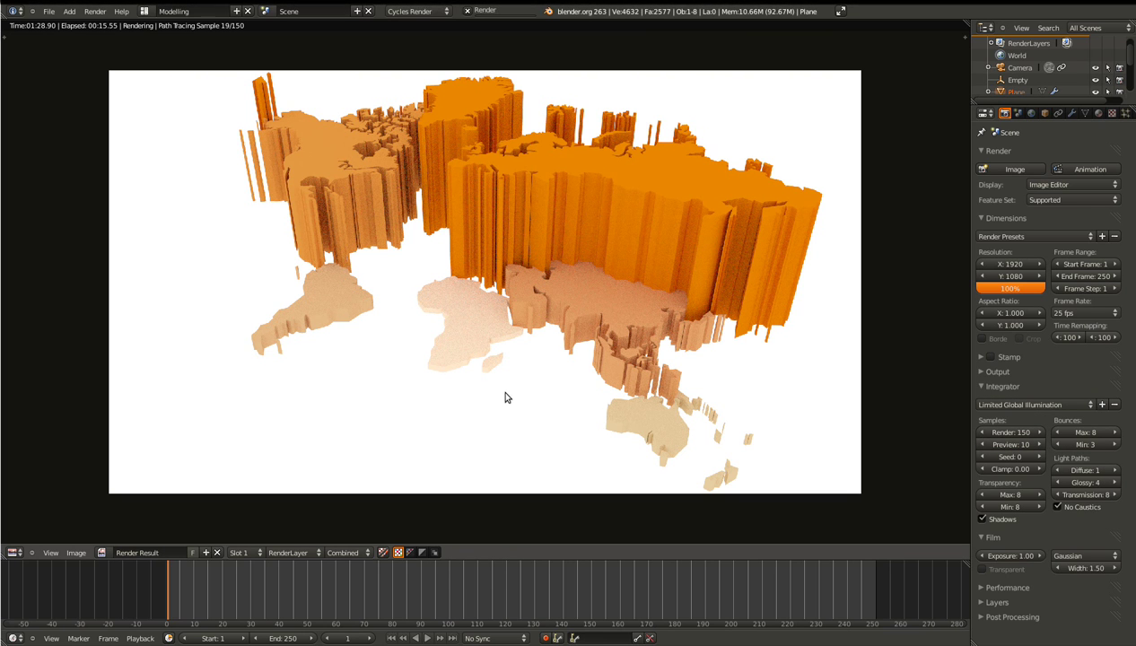
key("Escape")
key("F12")
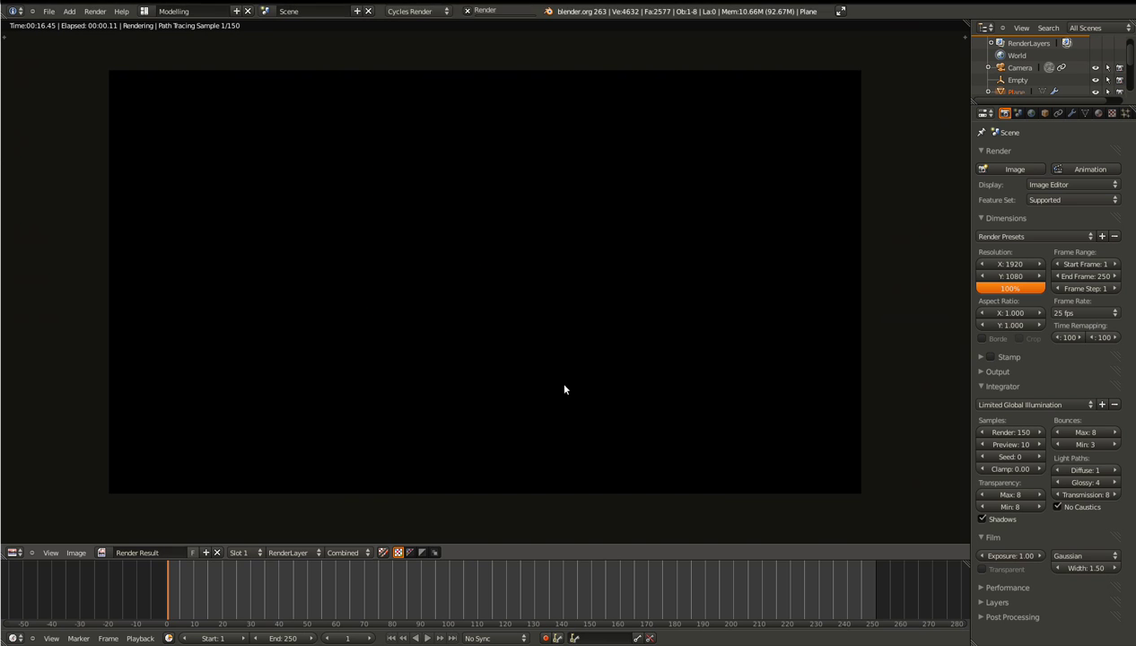
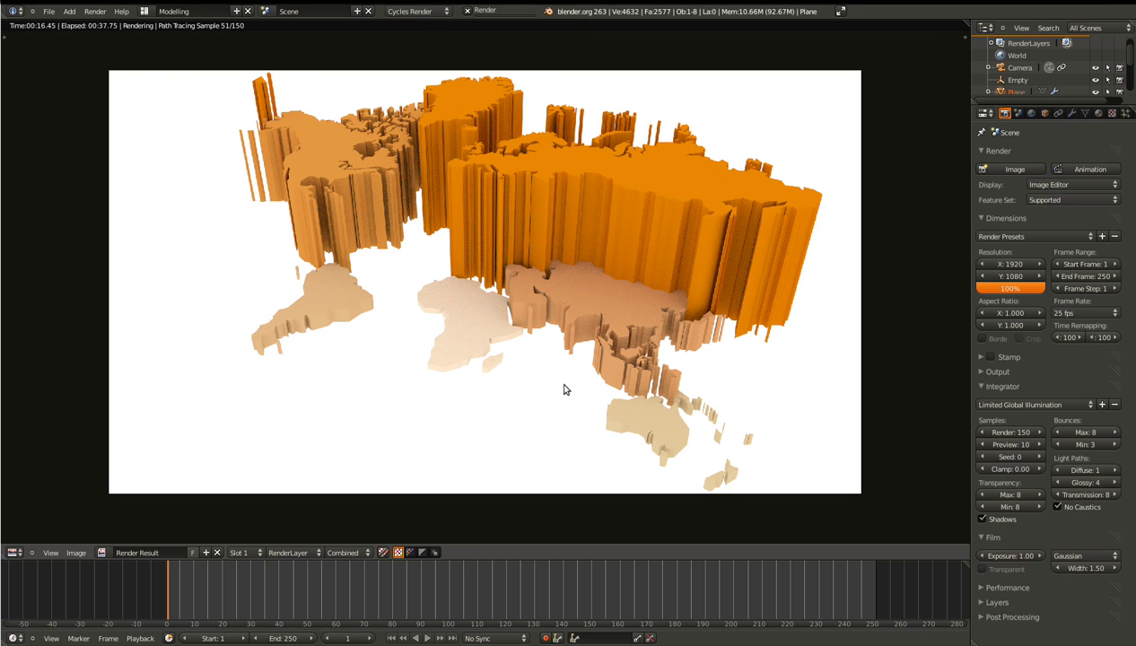
Examine the running render up close across Asia, Southeast Asia and Africa, checking the shading and noise on the extruded continents.
middle_click_drag(690, 218, 520, 234)
scroll(598, 272, "up", 5)
middle_click_drag(512, 318, 453, 95)
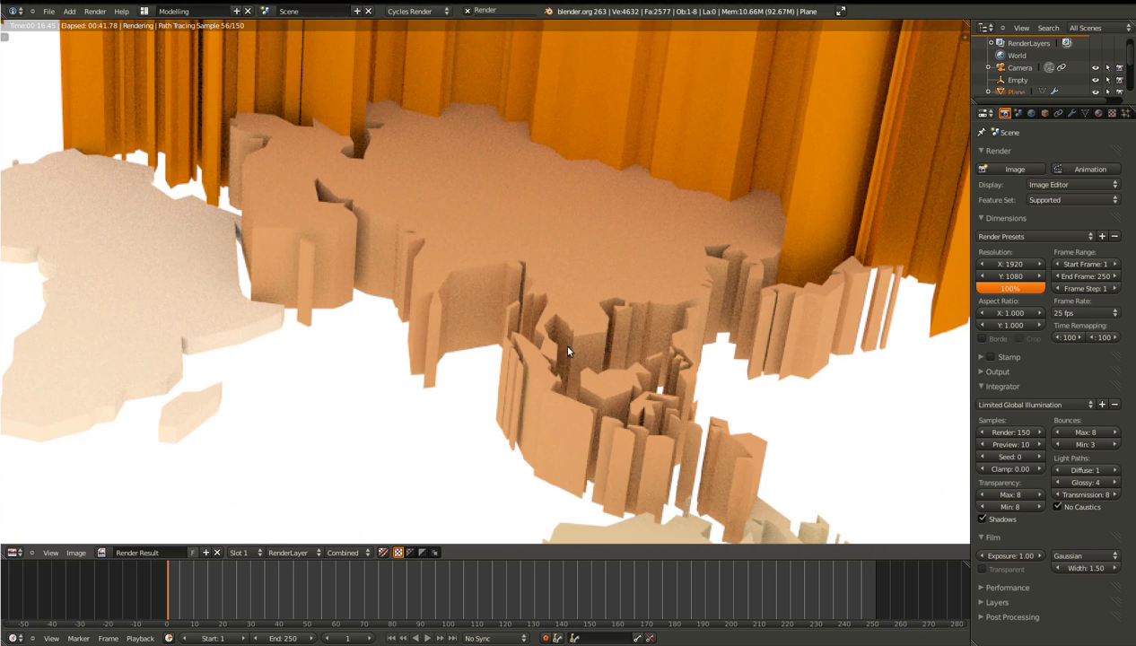
middle_click_drag(575, 397, 779, 296)
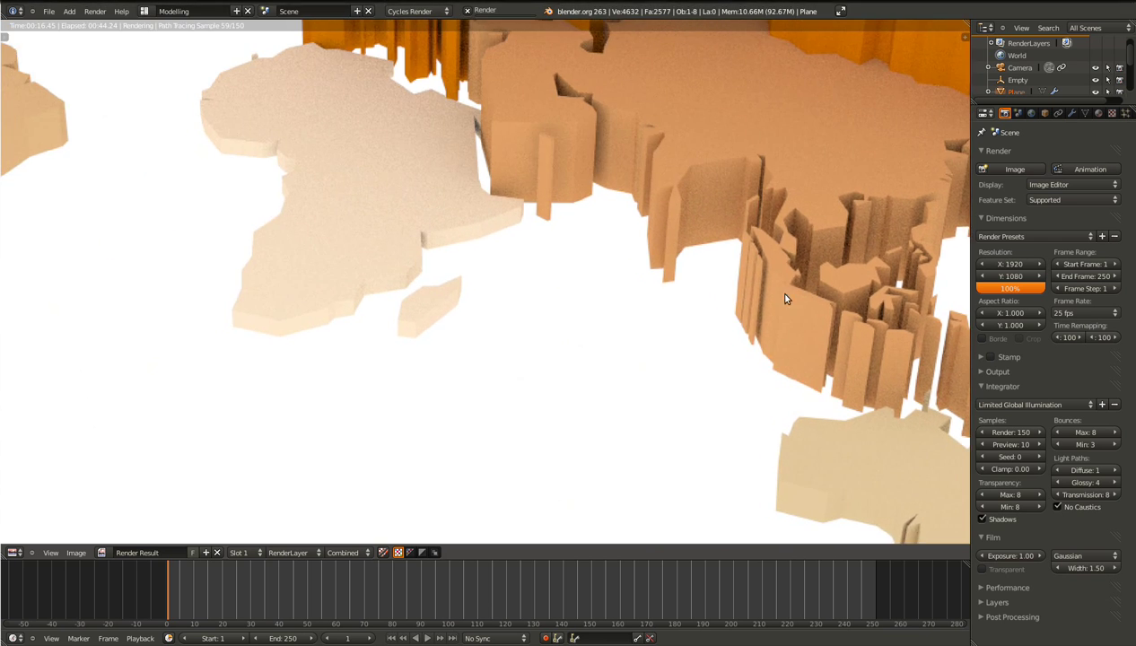
middle_click_drag(458, 279, 629, 427)
scroll(629, 427, "down", 6)
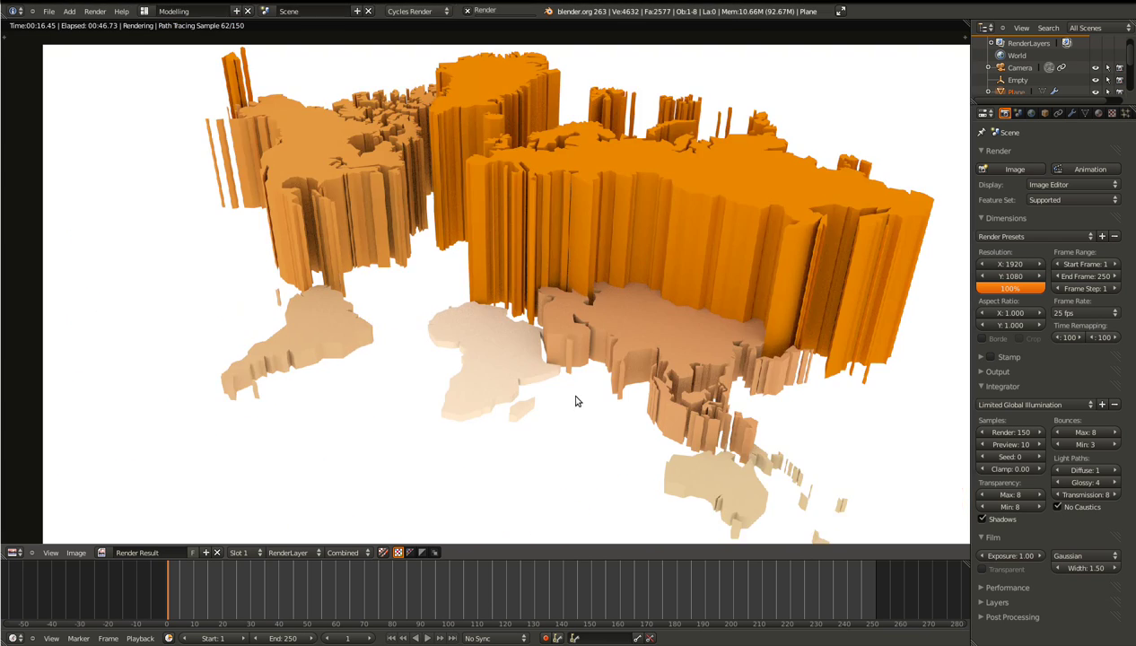
scroll(576, 397, "down", 1)
middle_click_drag(576, 397, 536, 373)
Maximize the render view to full window and inspect the complete world map.
key("ctrl+Up")
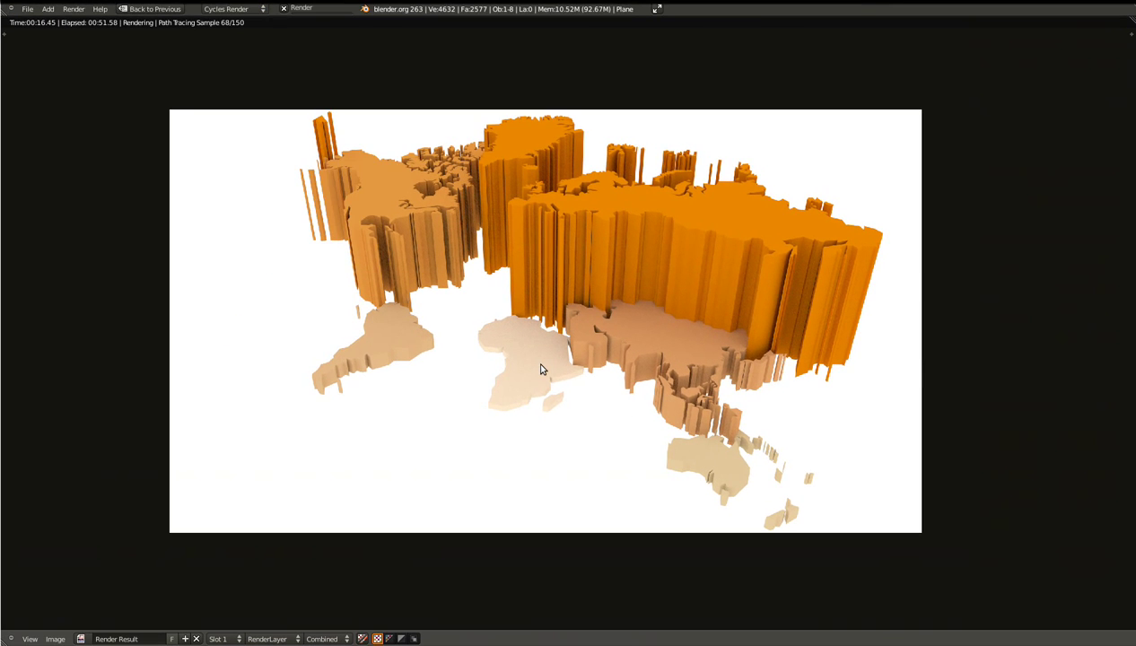
scroll(622, 367, "up", 2)
scroll(621, 365, "down", 2)
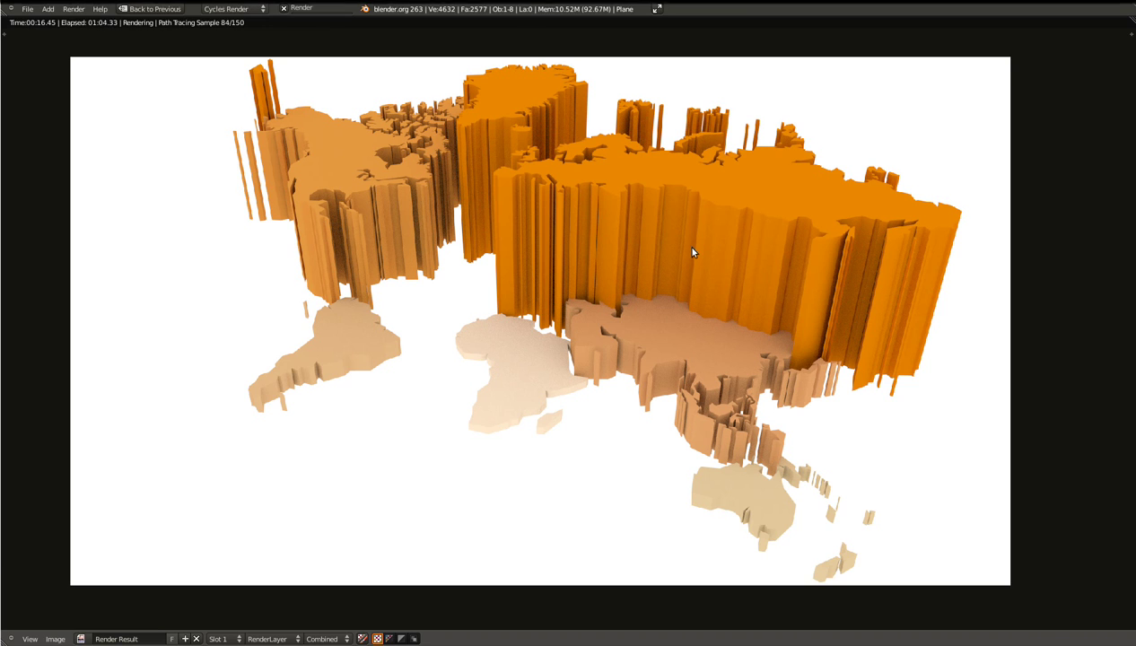
Restore the multi-editor layout and show the Plane object's Solidify modifier settings beside the full render.
key("shift+space")
left_click(1072, 113)
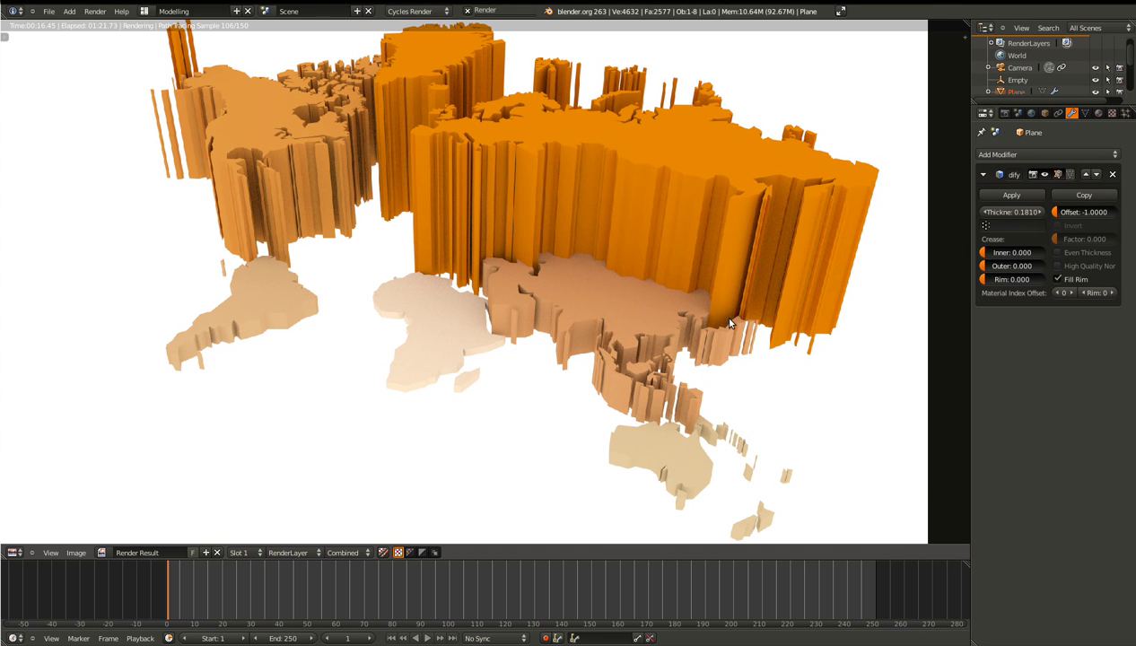
scroll(709, 333, "down", 1)
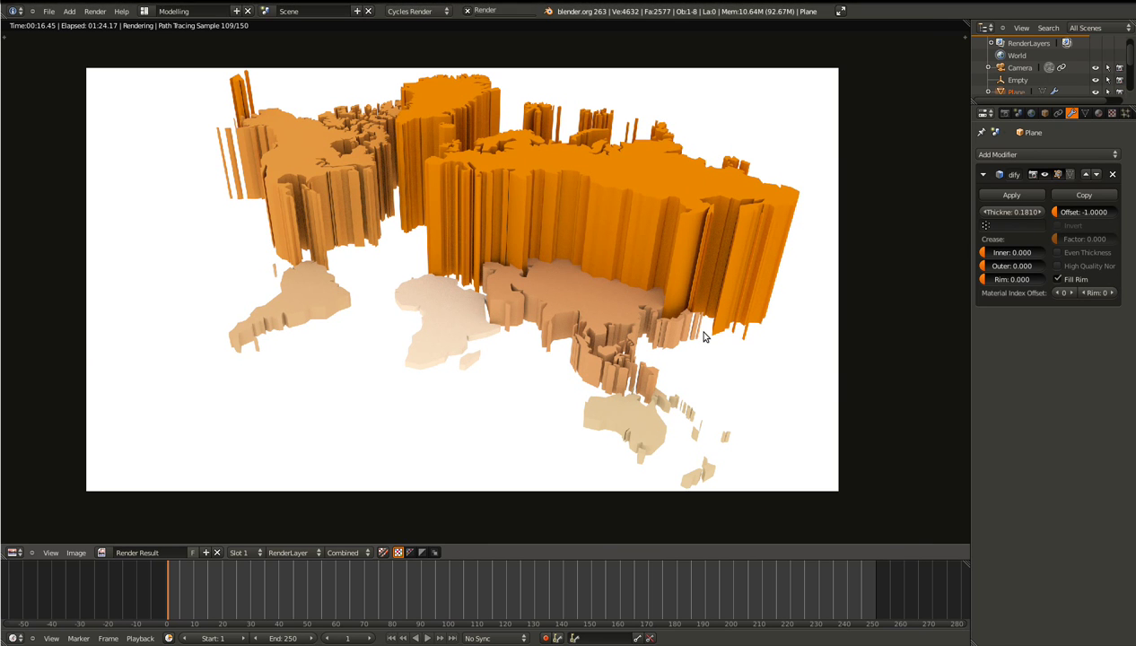